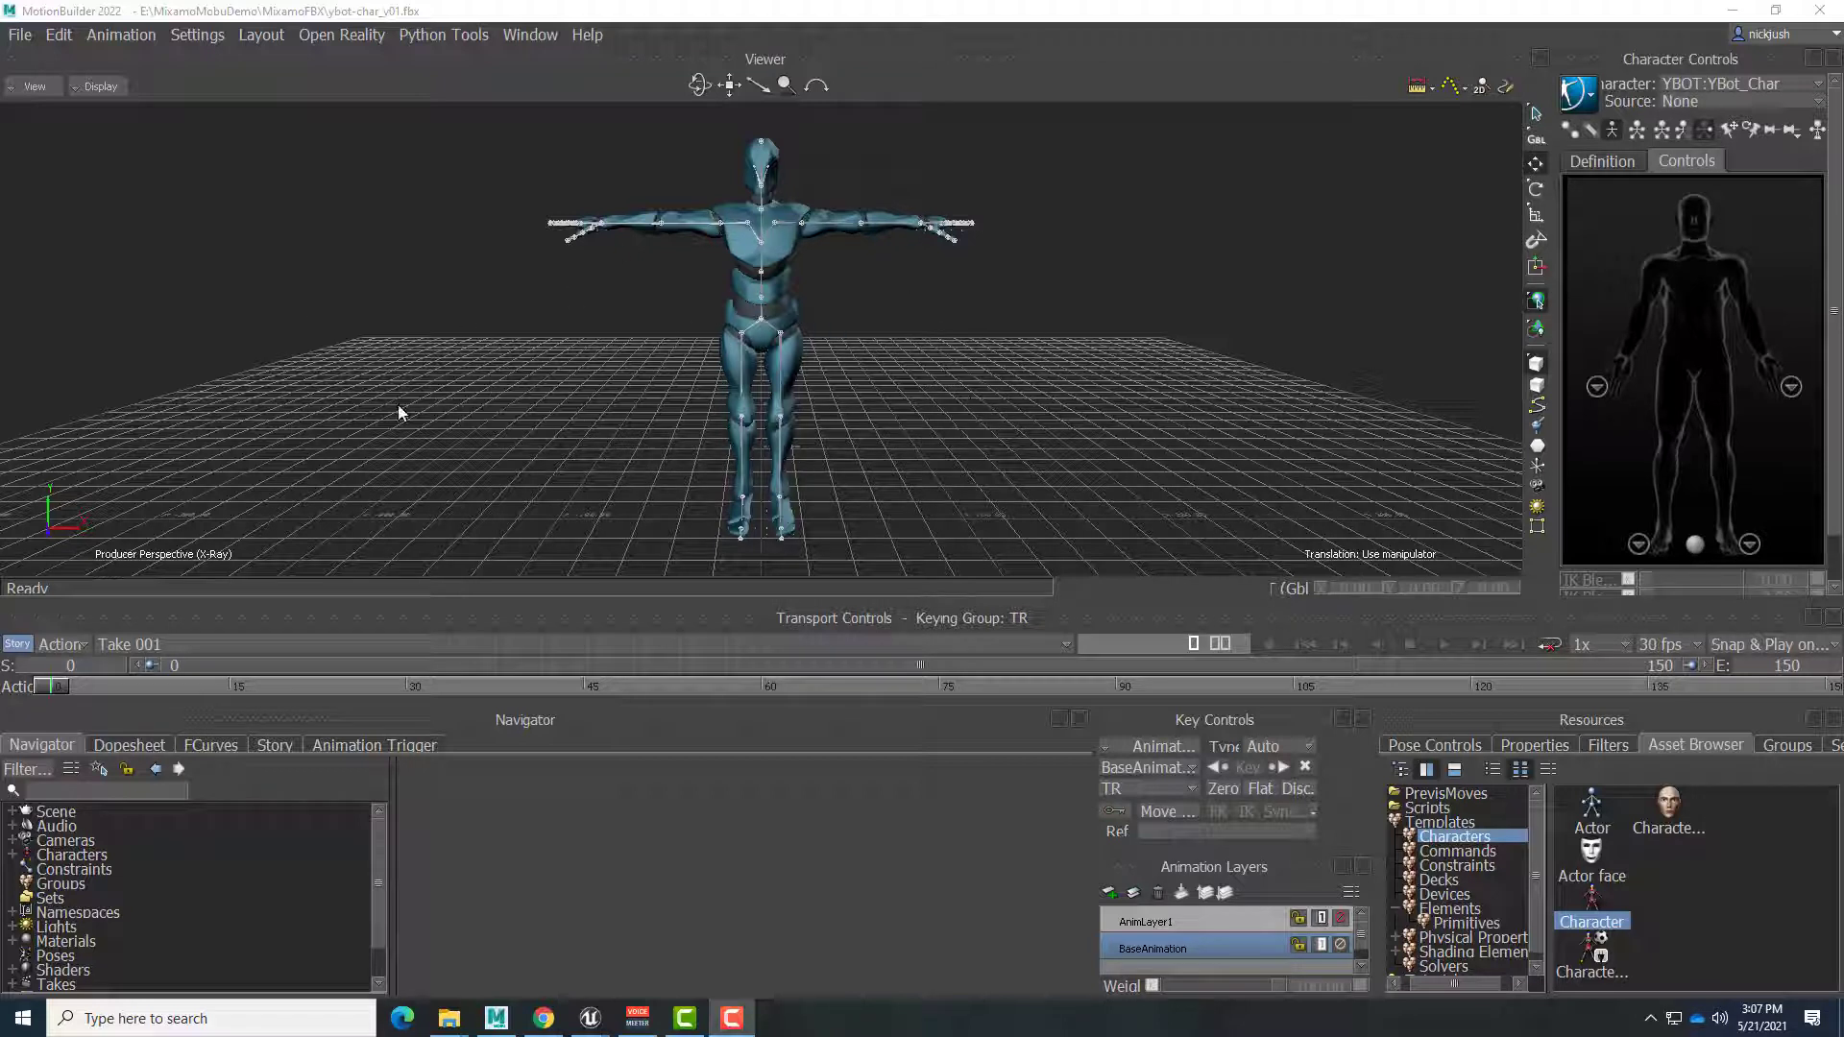
Step: Switch away from the YBot scene in MotionBuilder with Alt+Tab
key(alt+Tab)
key(alt+Tab)
key(alt+Tab)
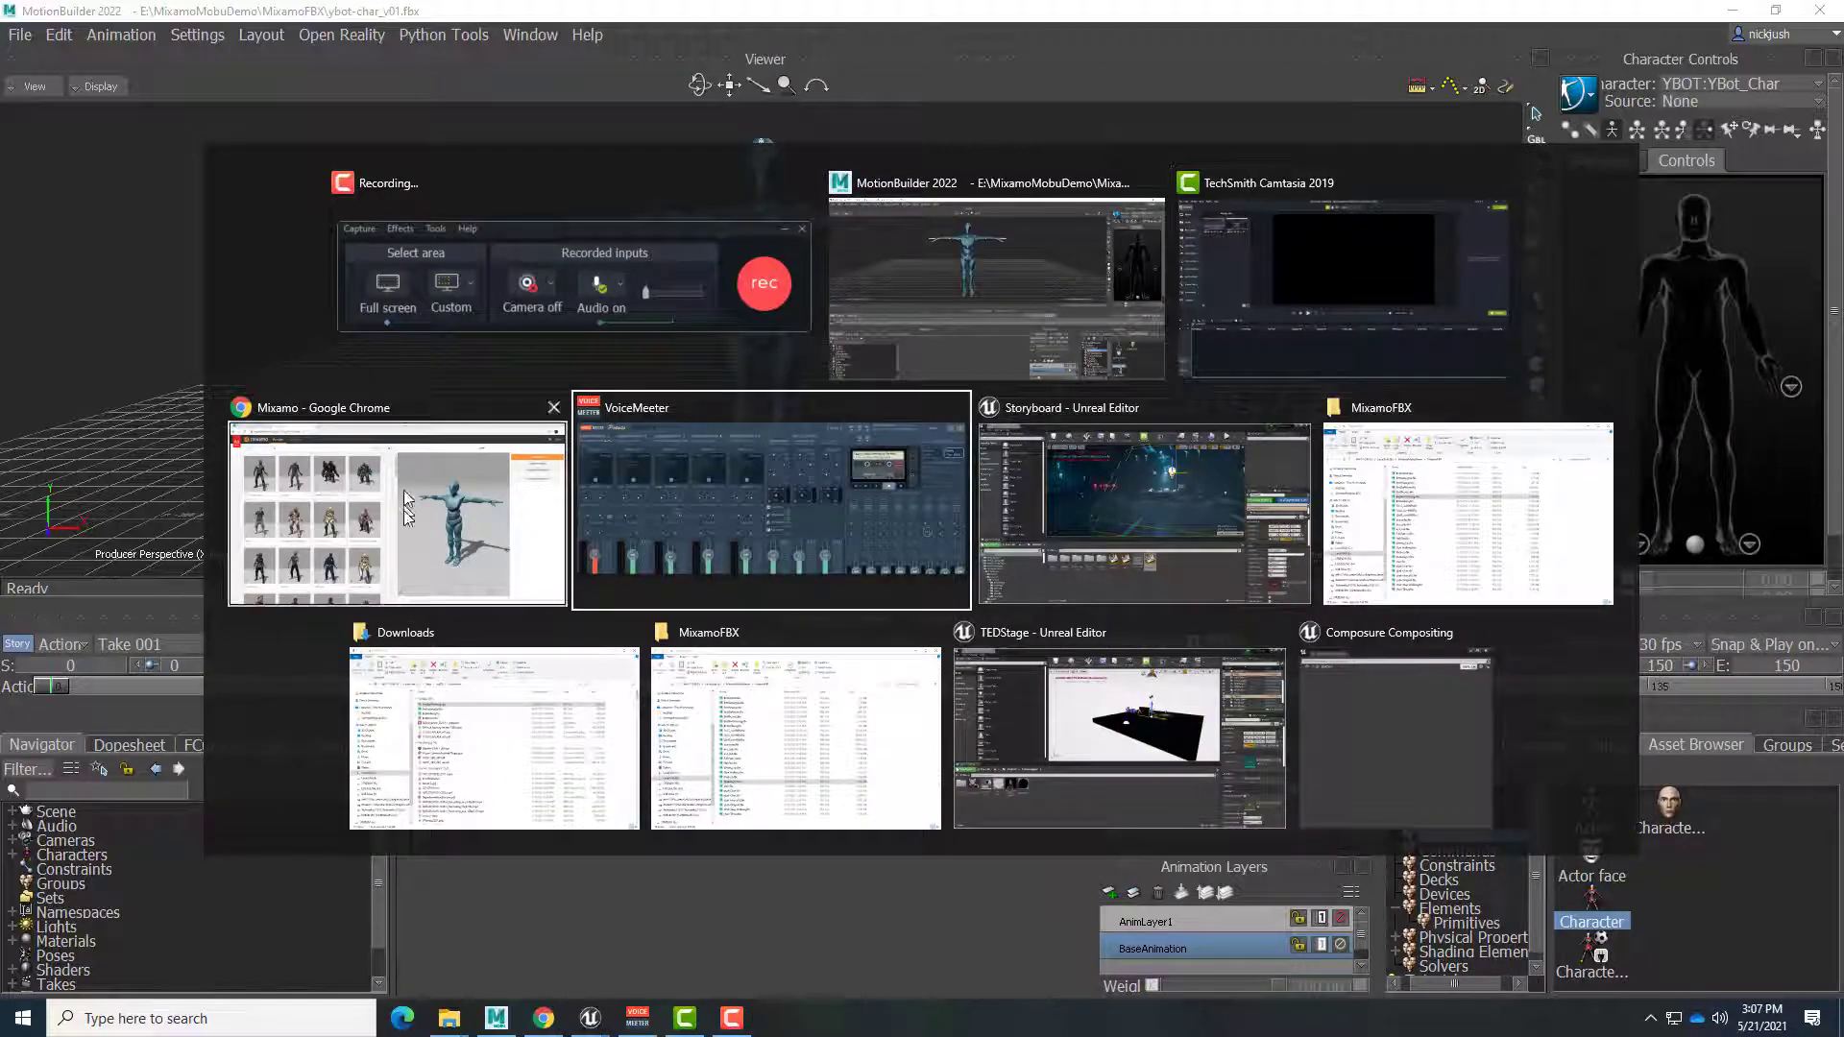
Step: In Mixamo Animations, browse the walk results such as Walking Backwards, Crouched Walking and Walk In Circle
click(404, 510)
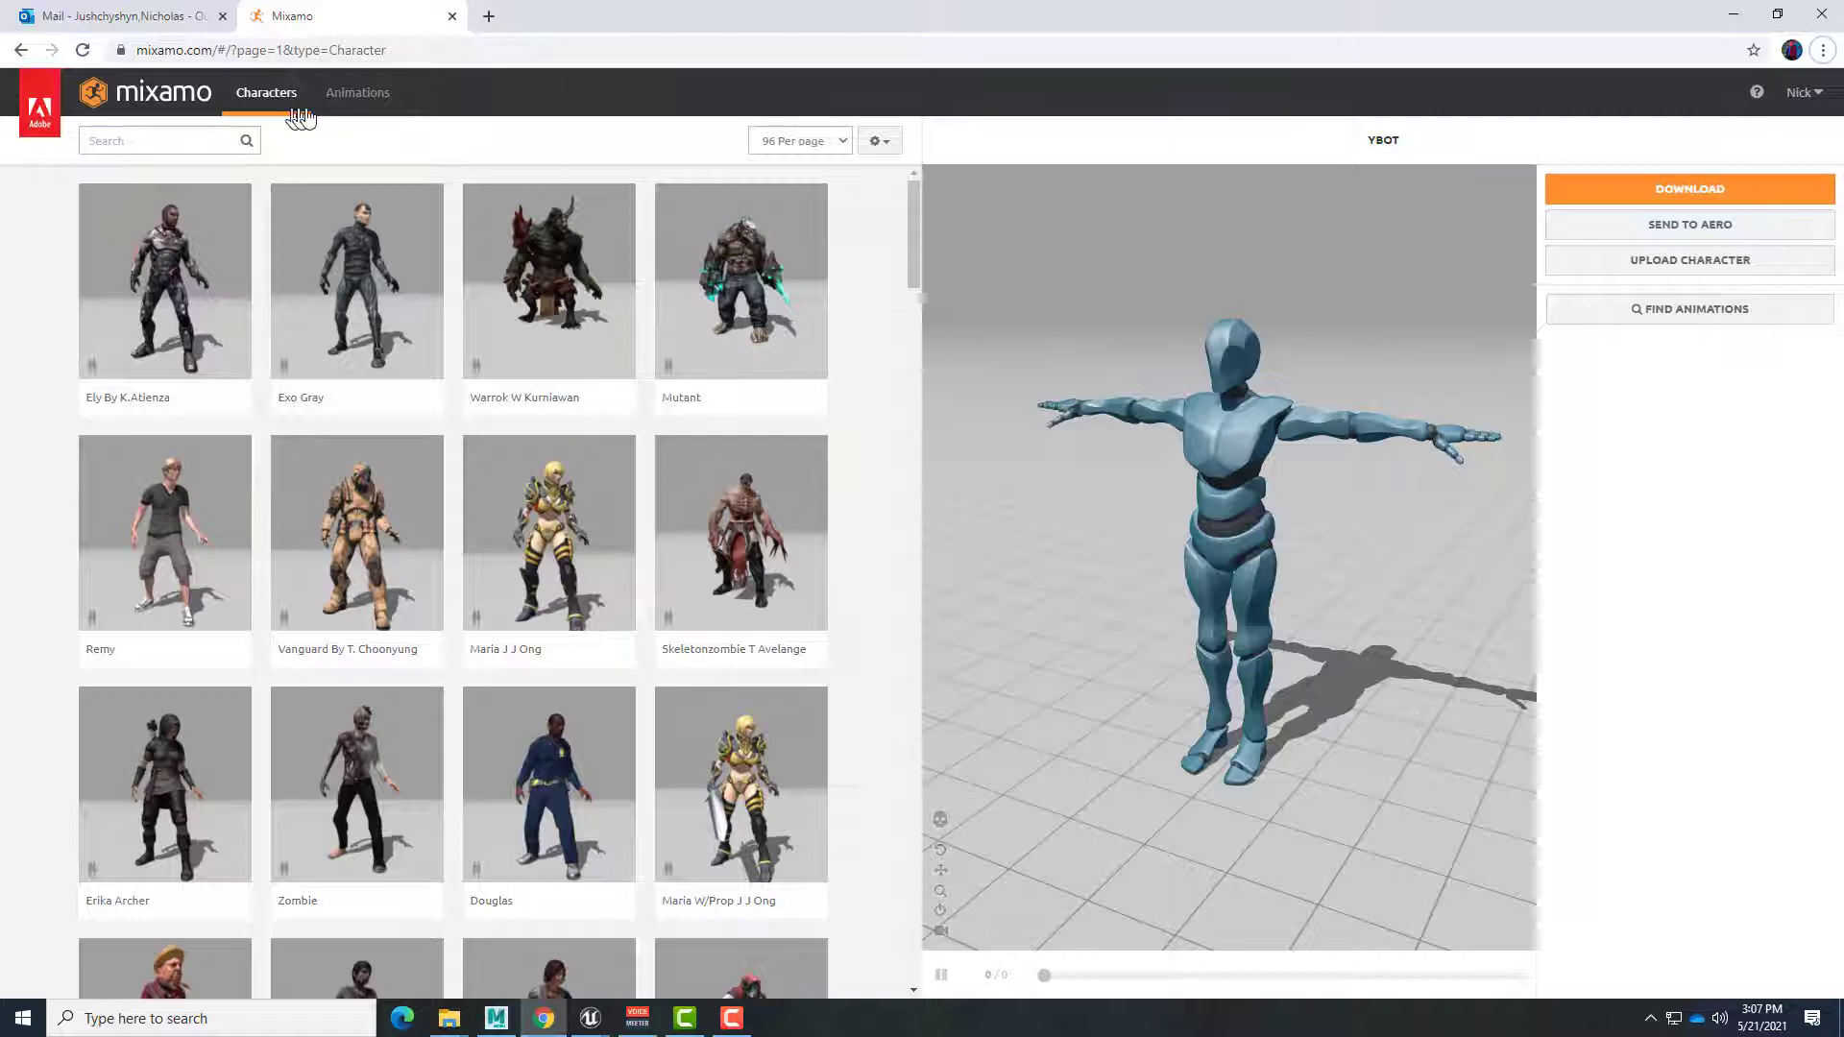
click(344, 100)
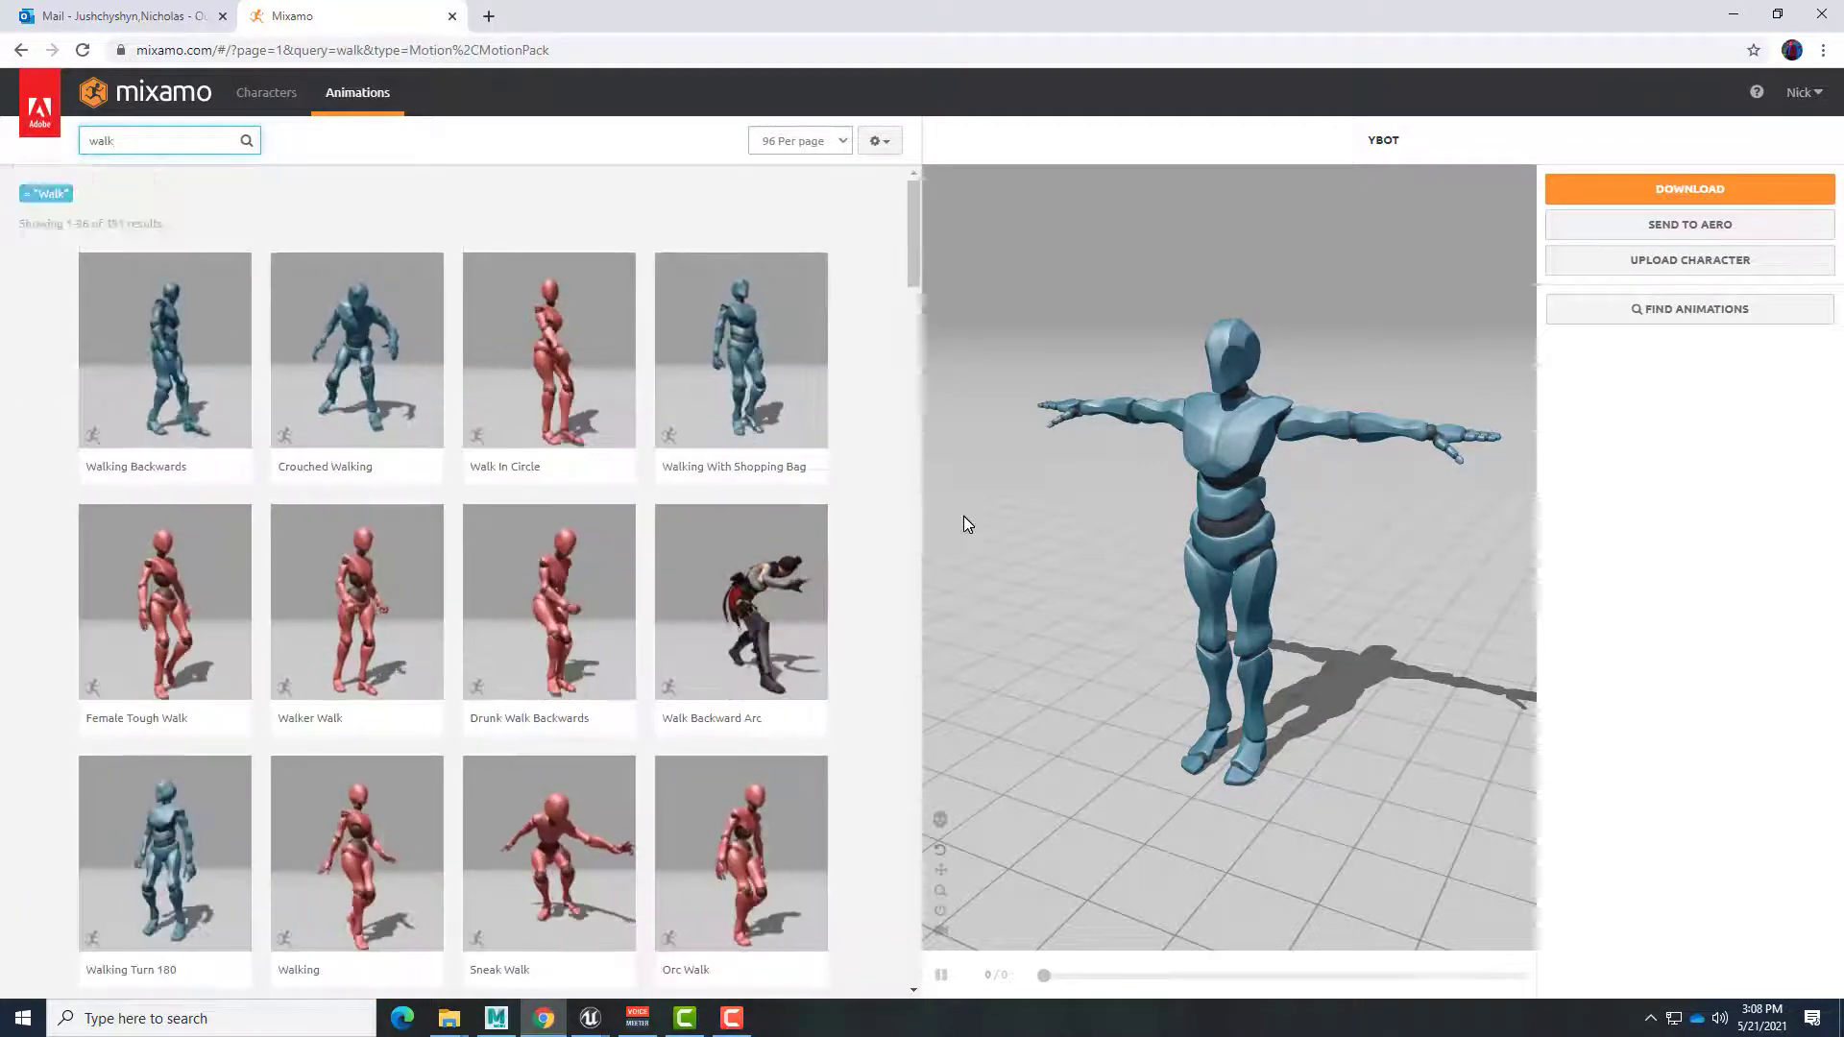
scroll(490, 509, down, 1)
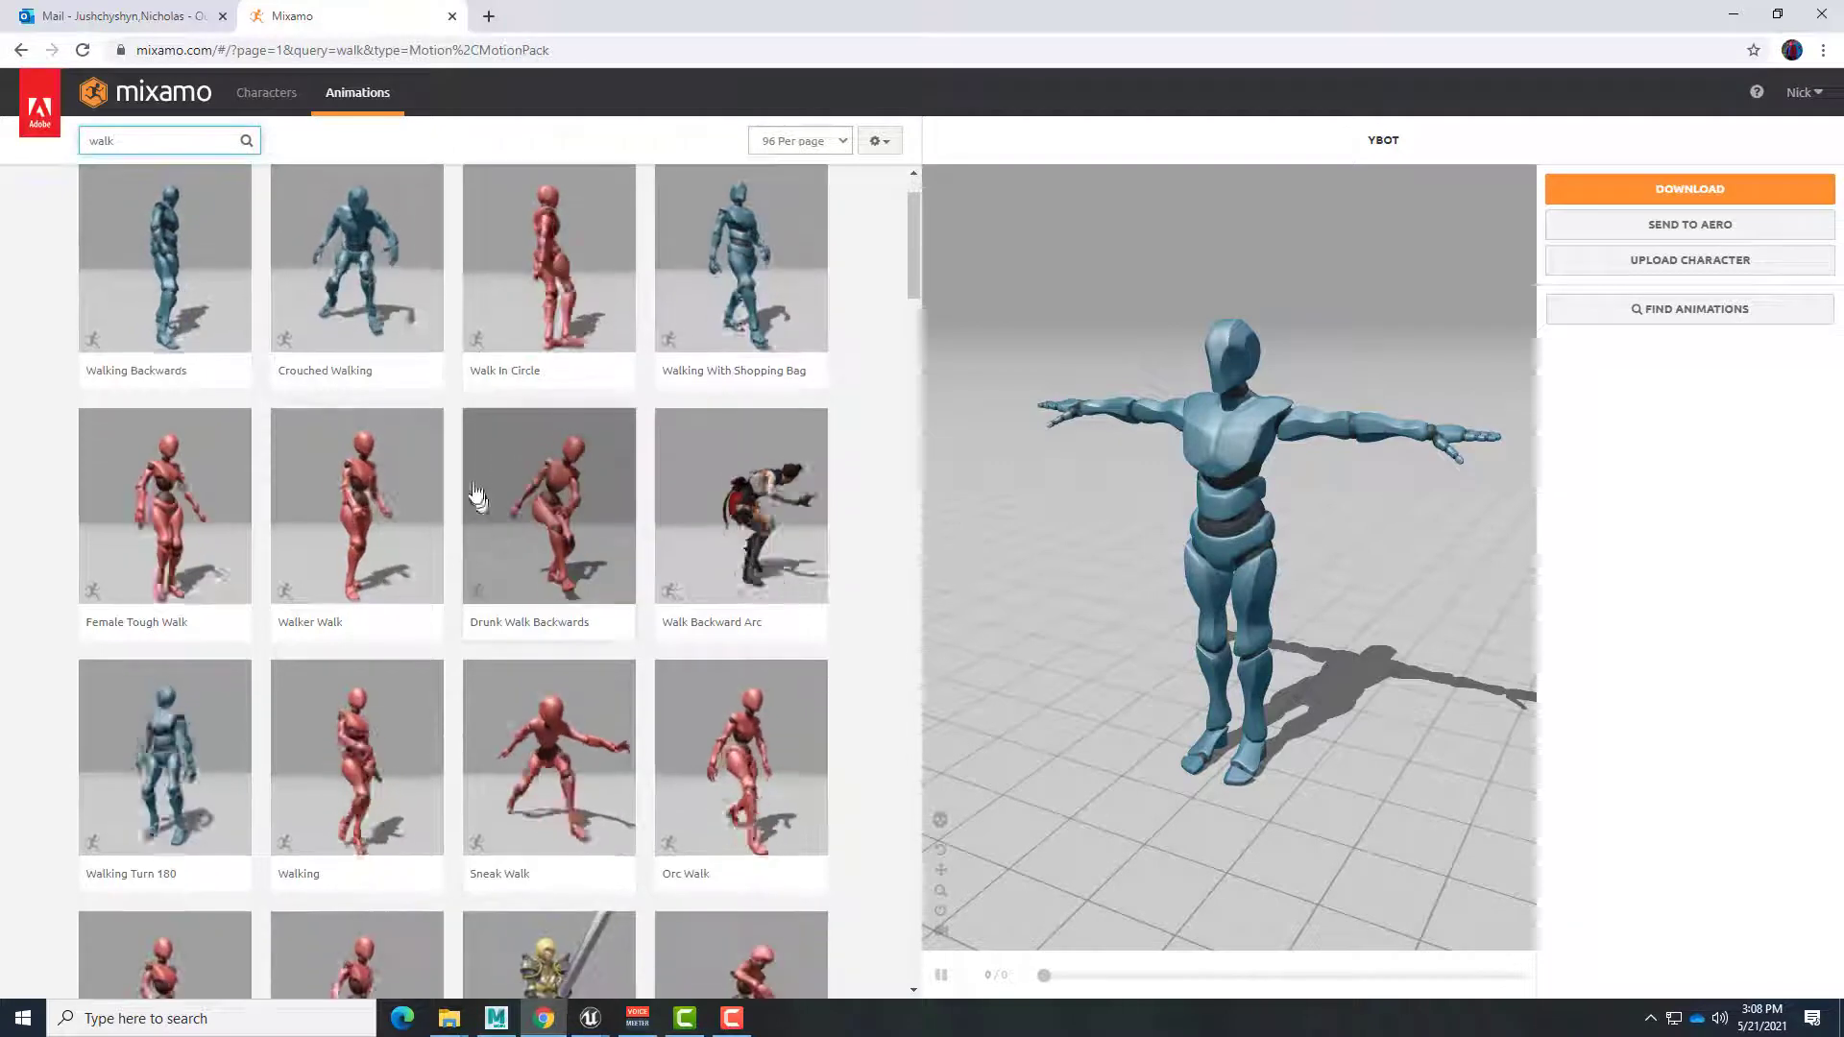
scroll(585, 437, down, 3)
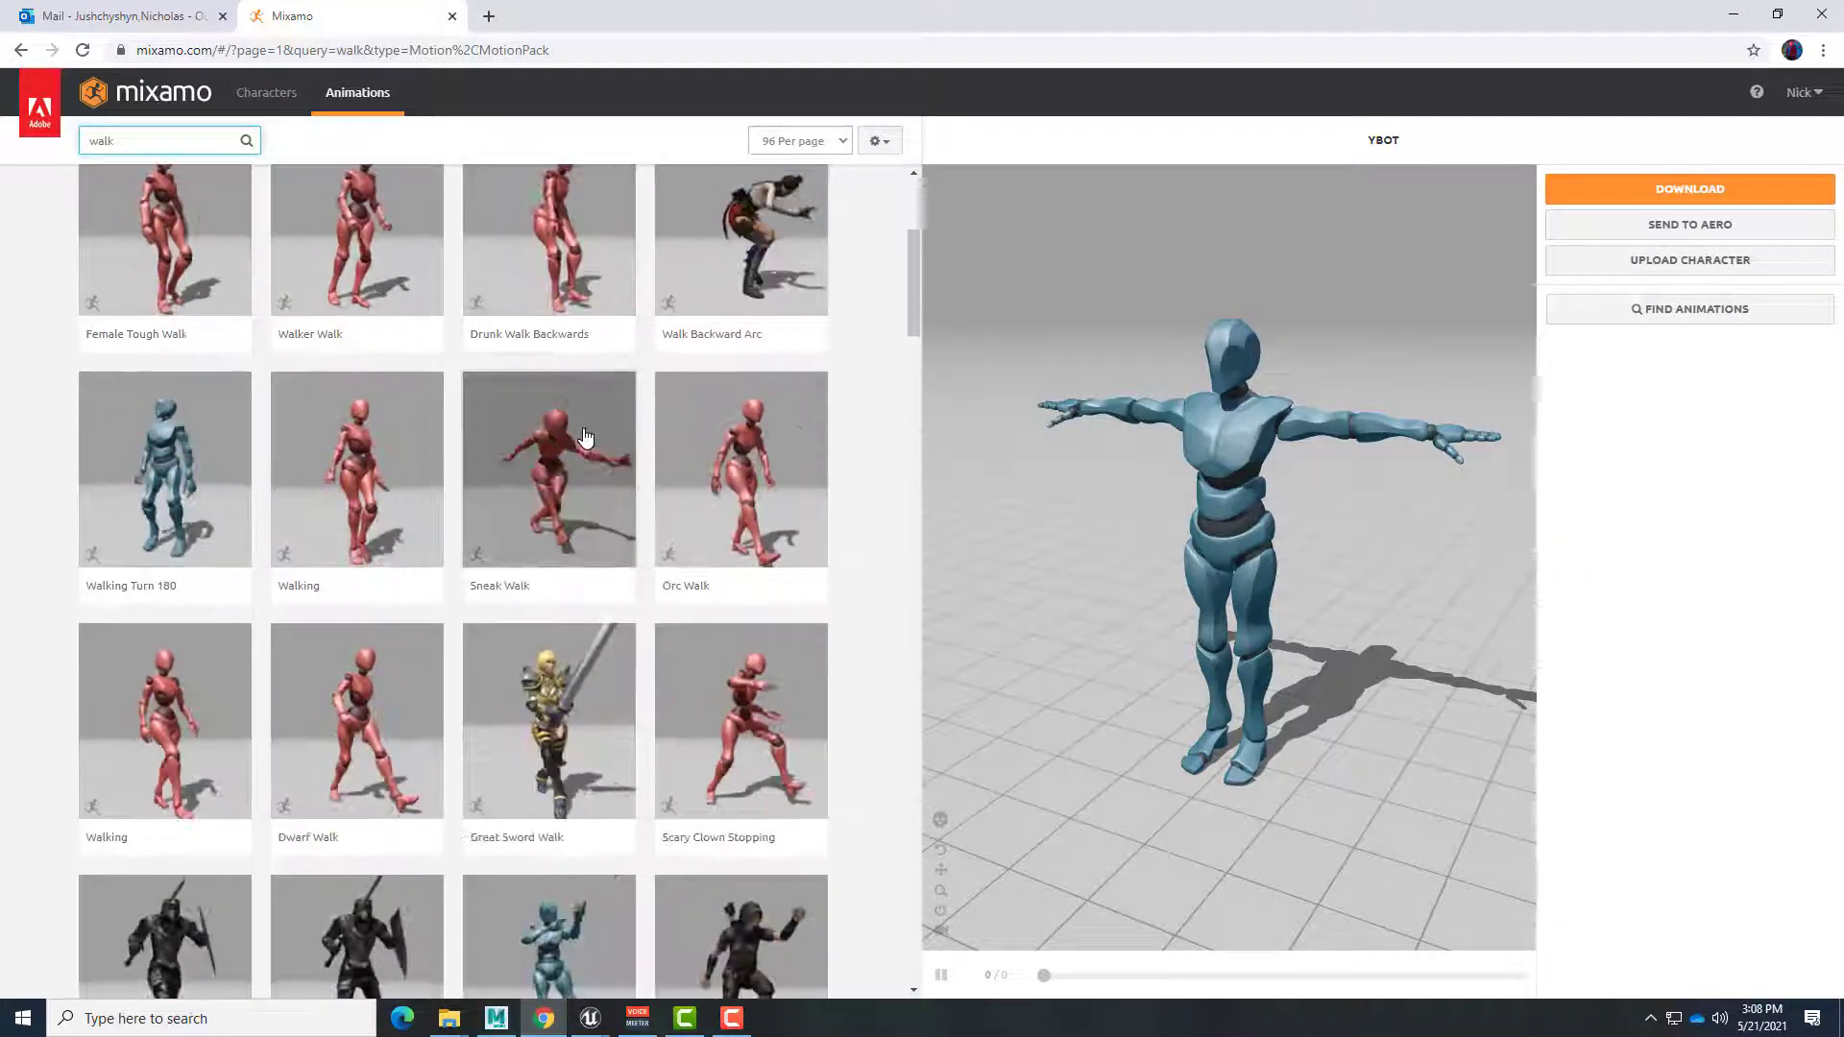
scroll(585, 448, down, 10)
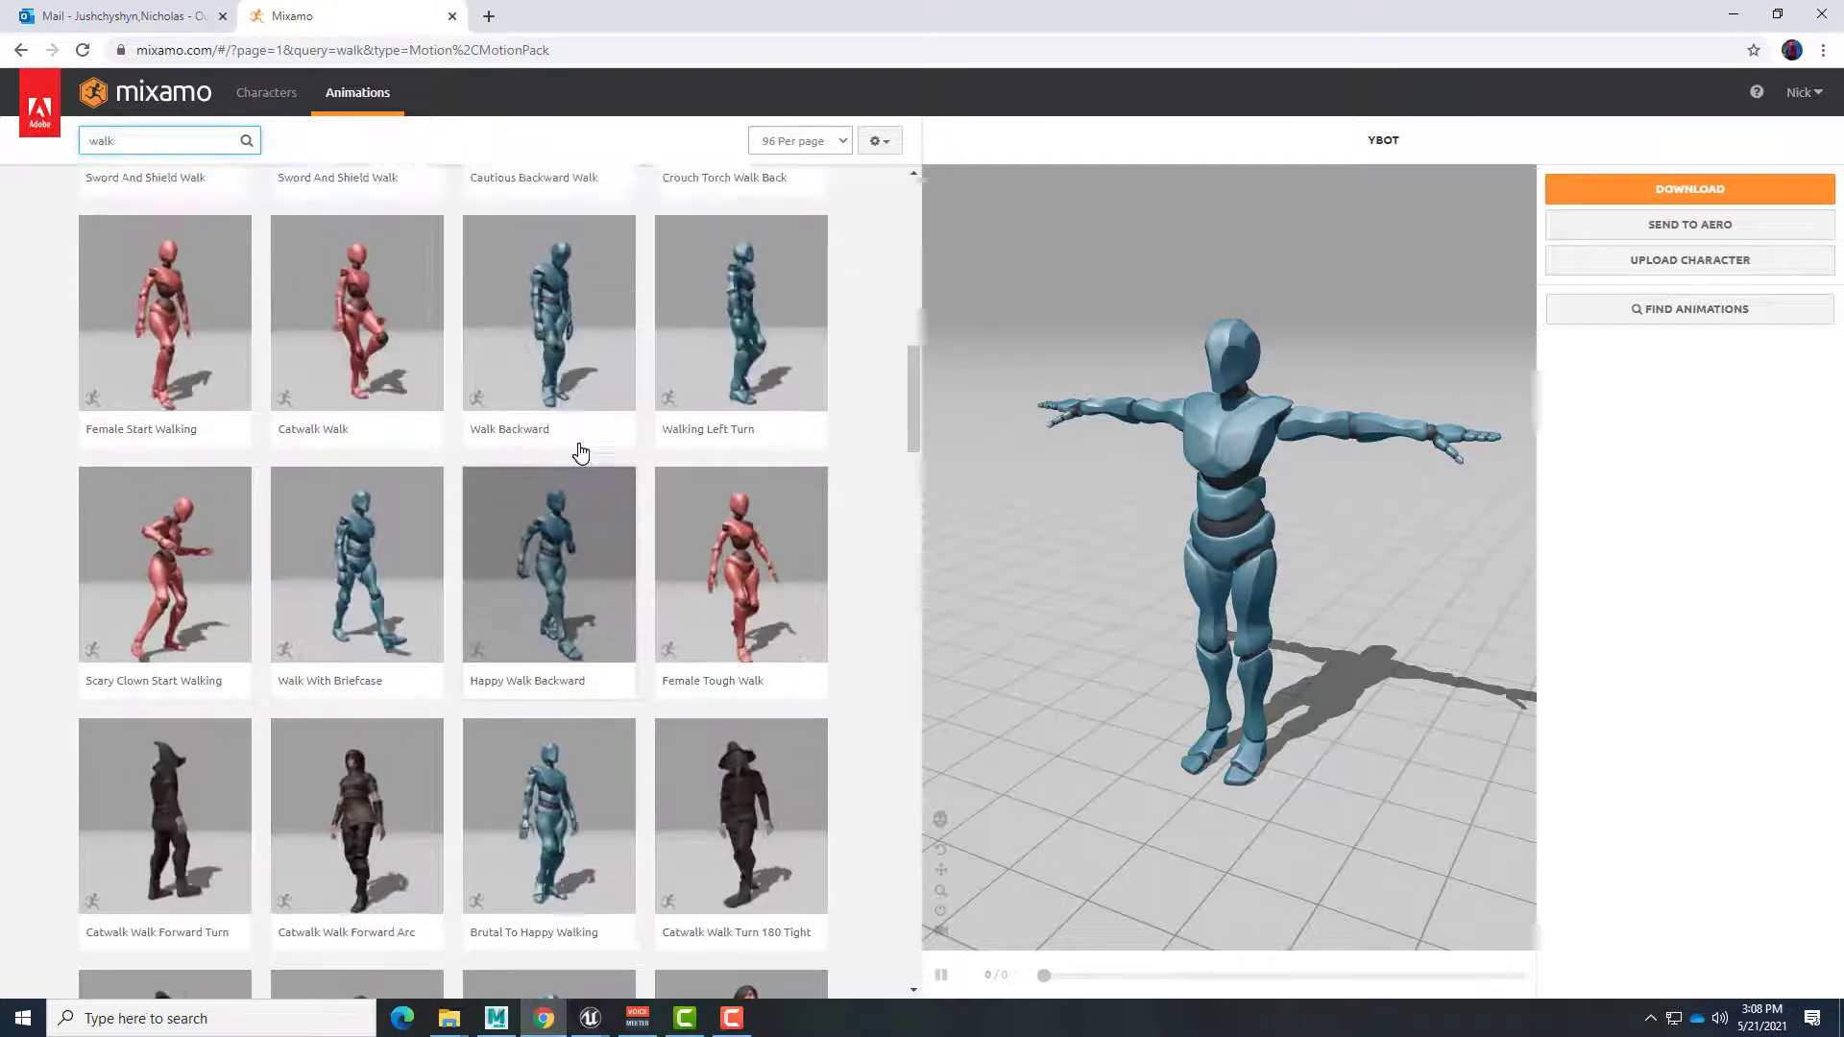
scroll(585, 448, up, 3)
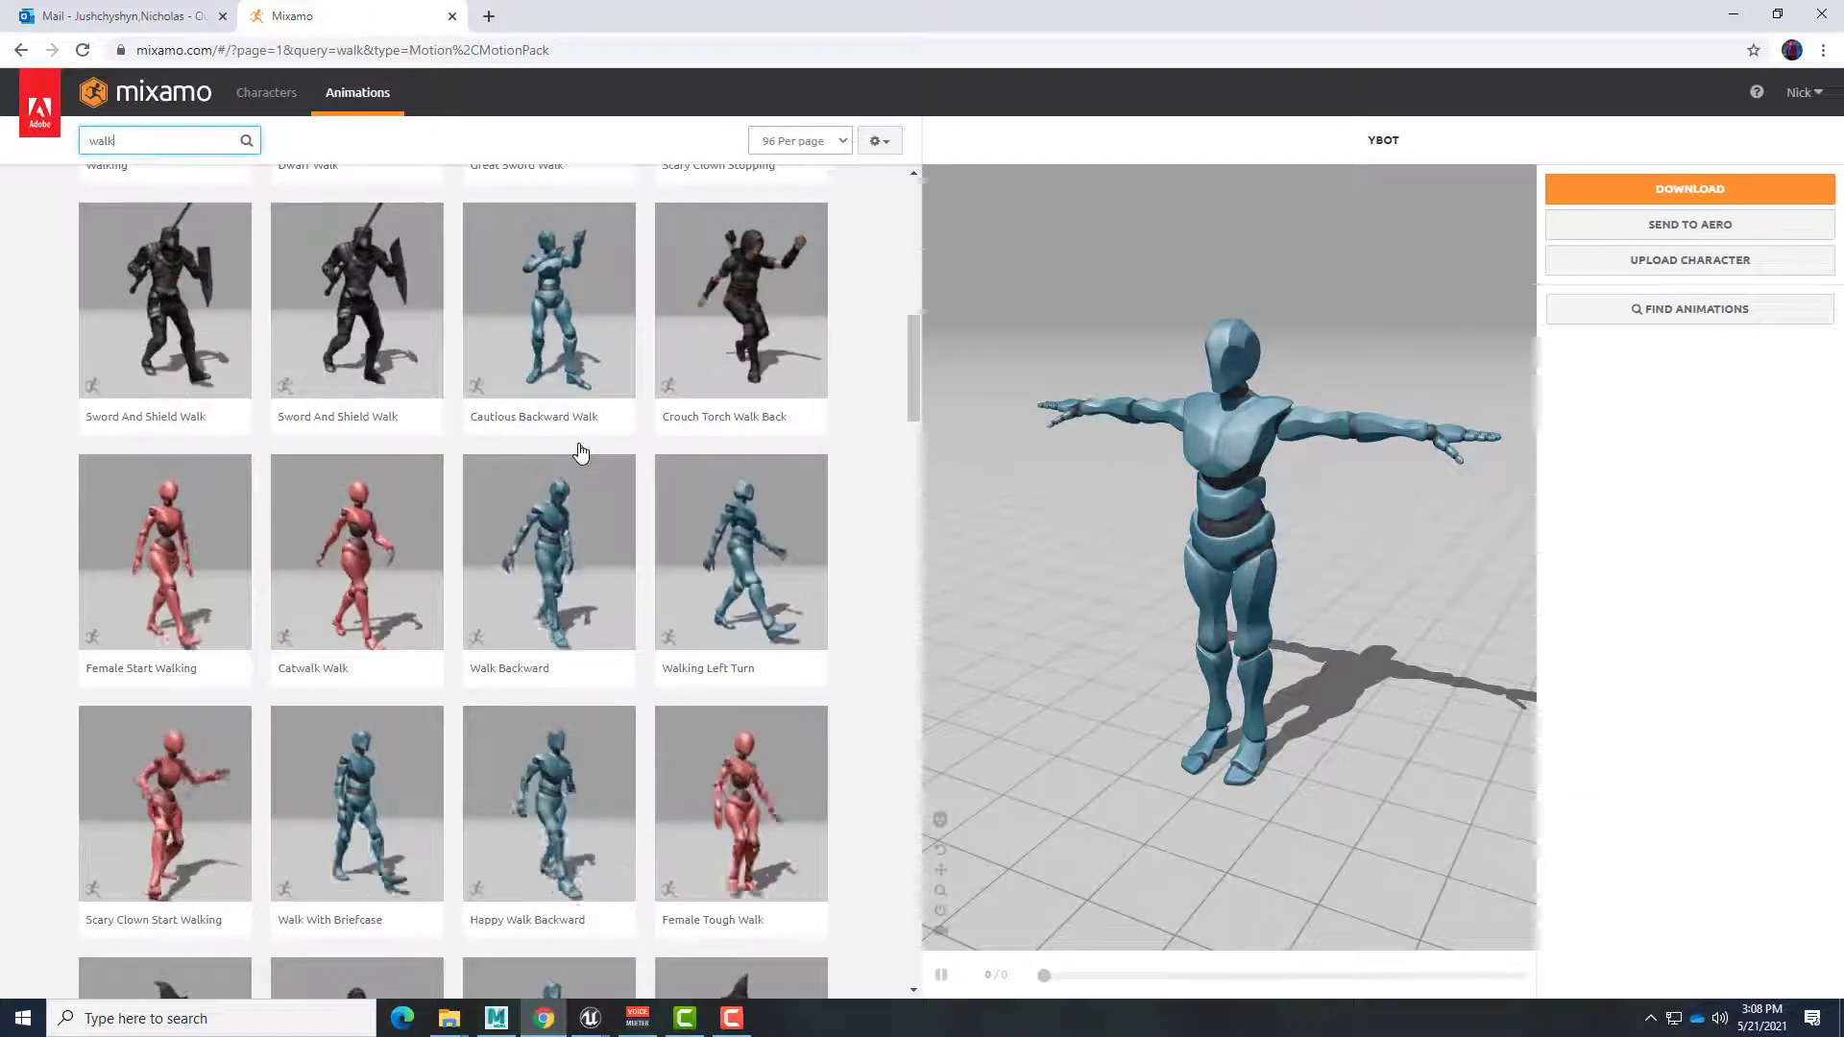
scroll(578, 447, up, 8)
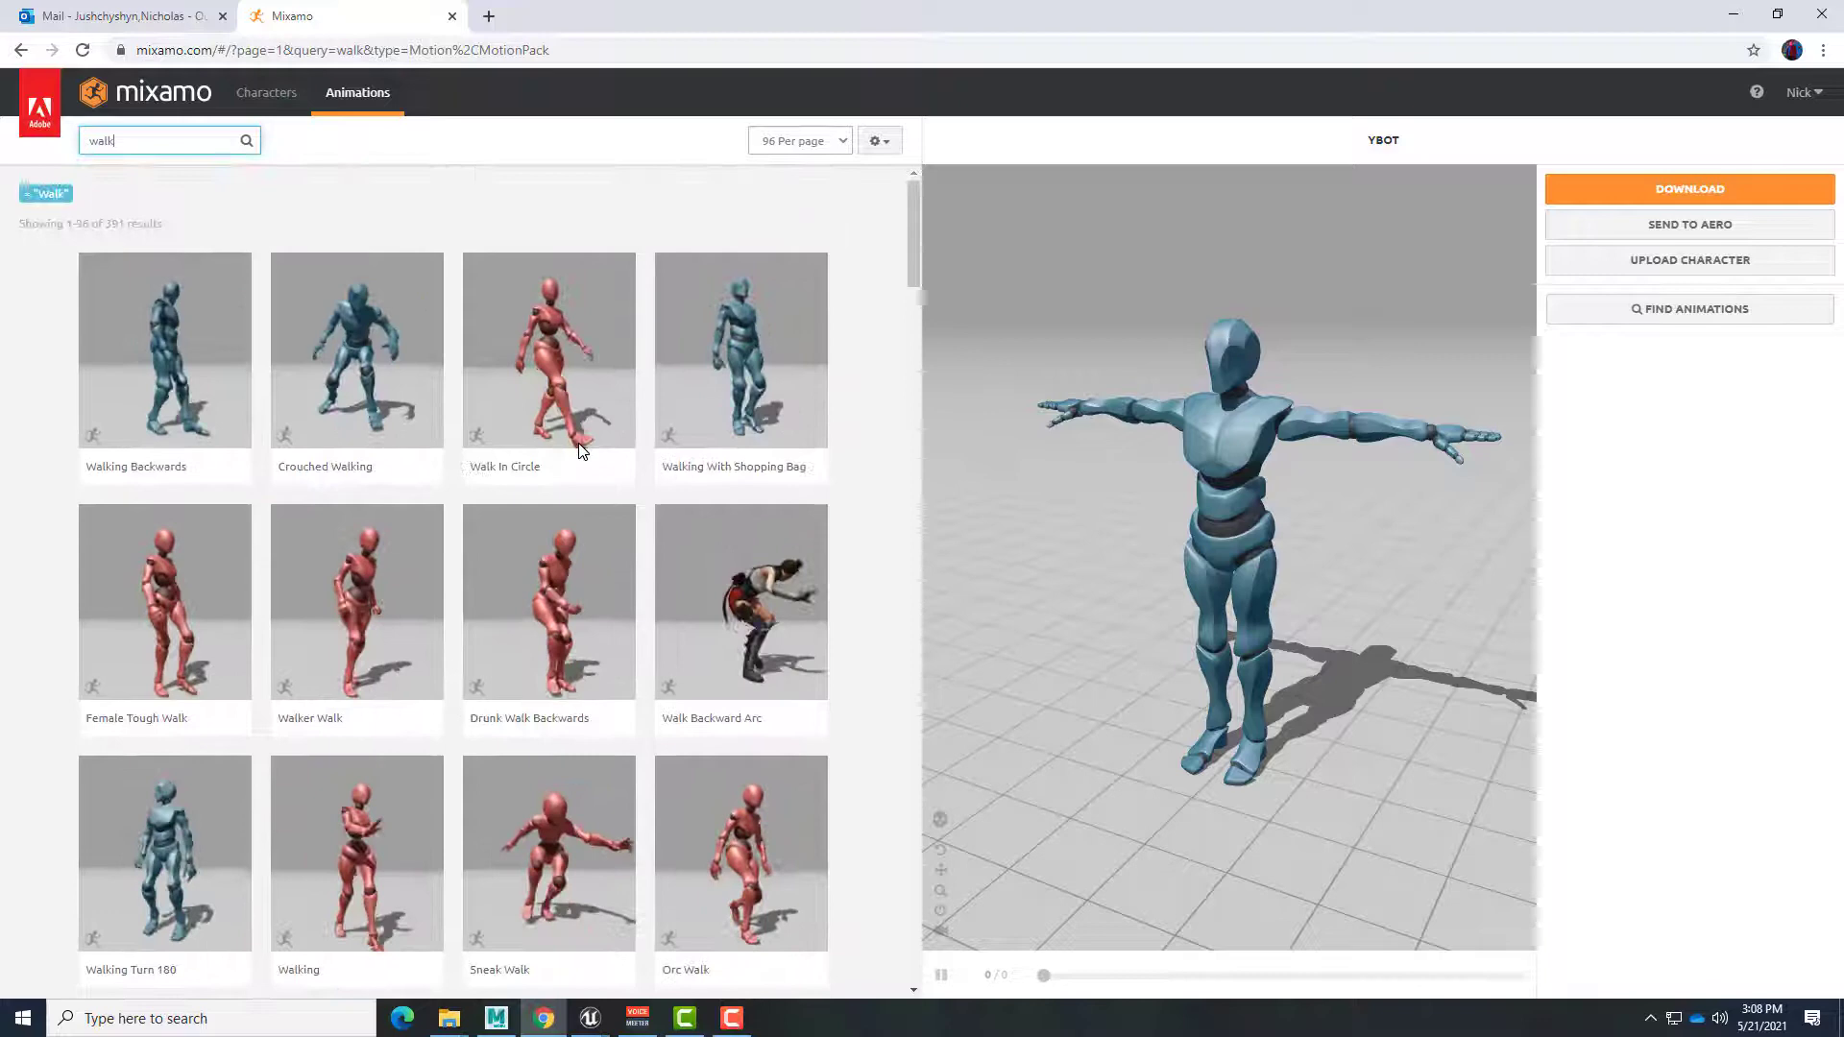
Step: Search for walking and apply the Walking animation to YBot
click(145, 141)
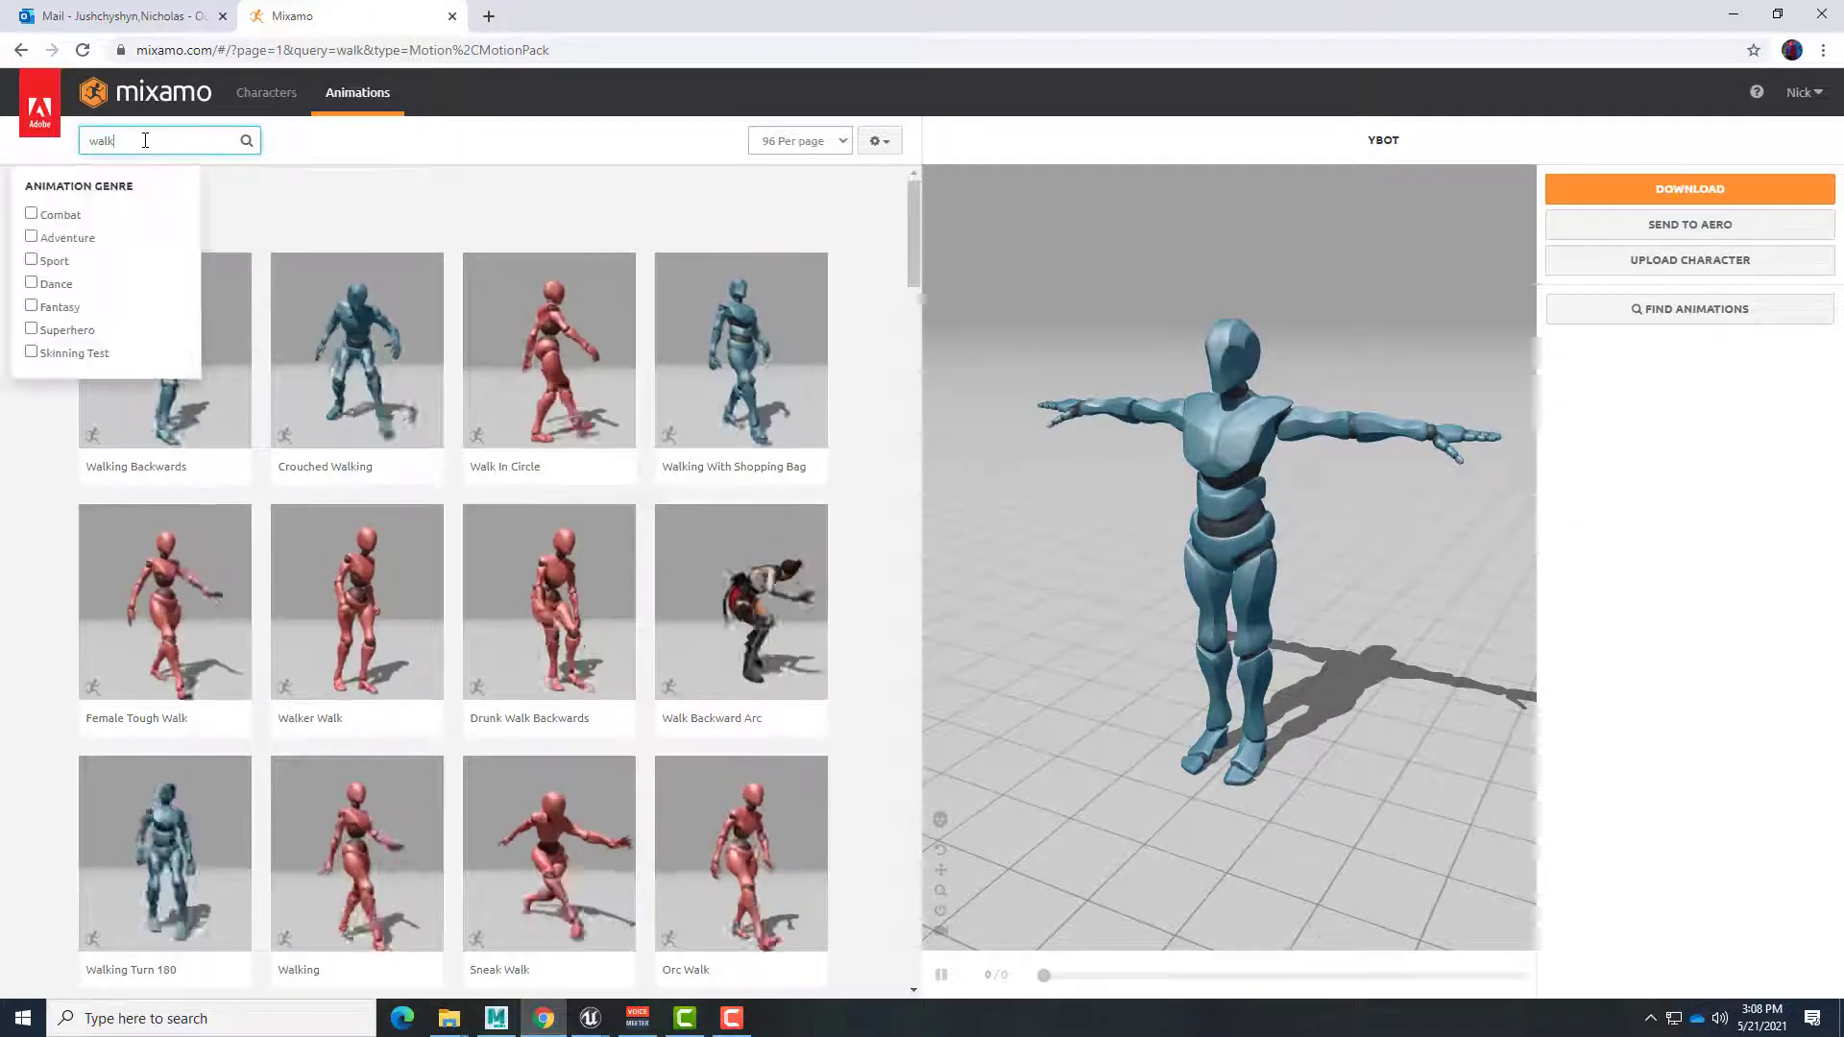
key(Return)
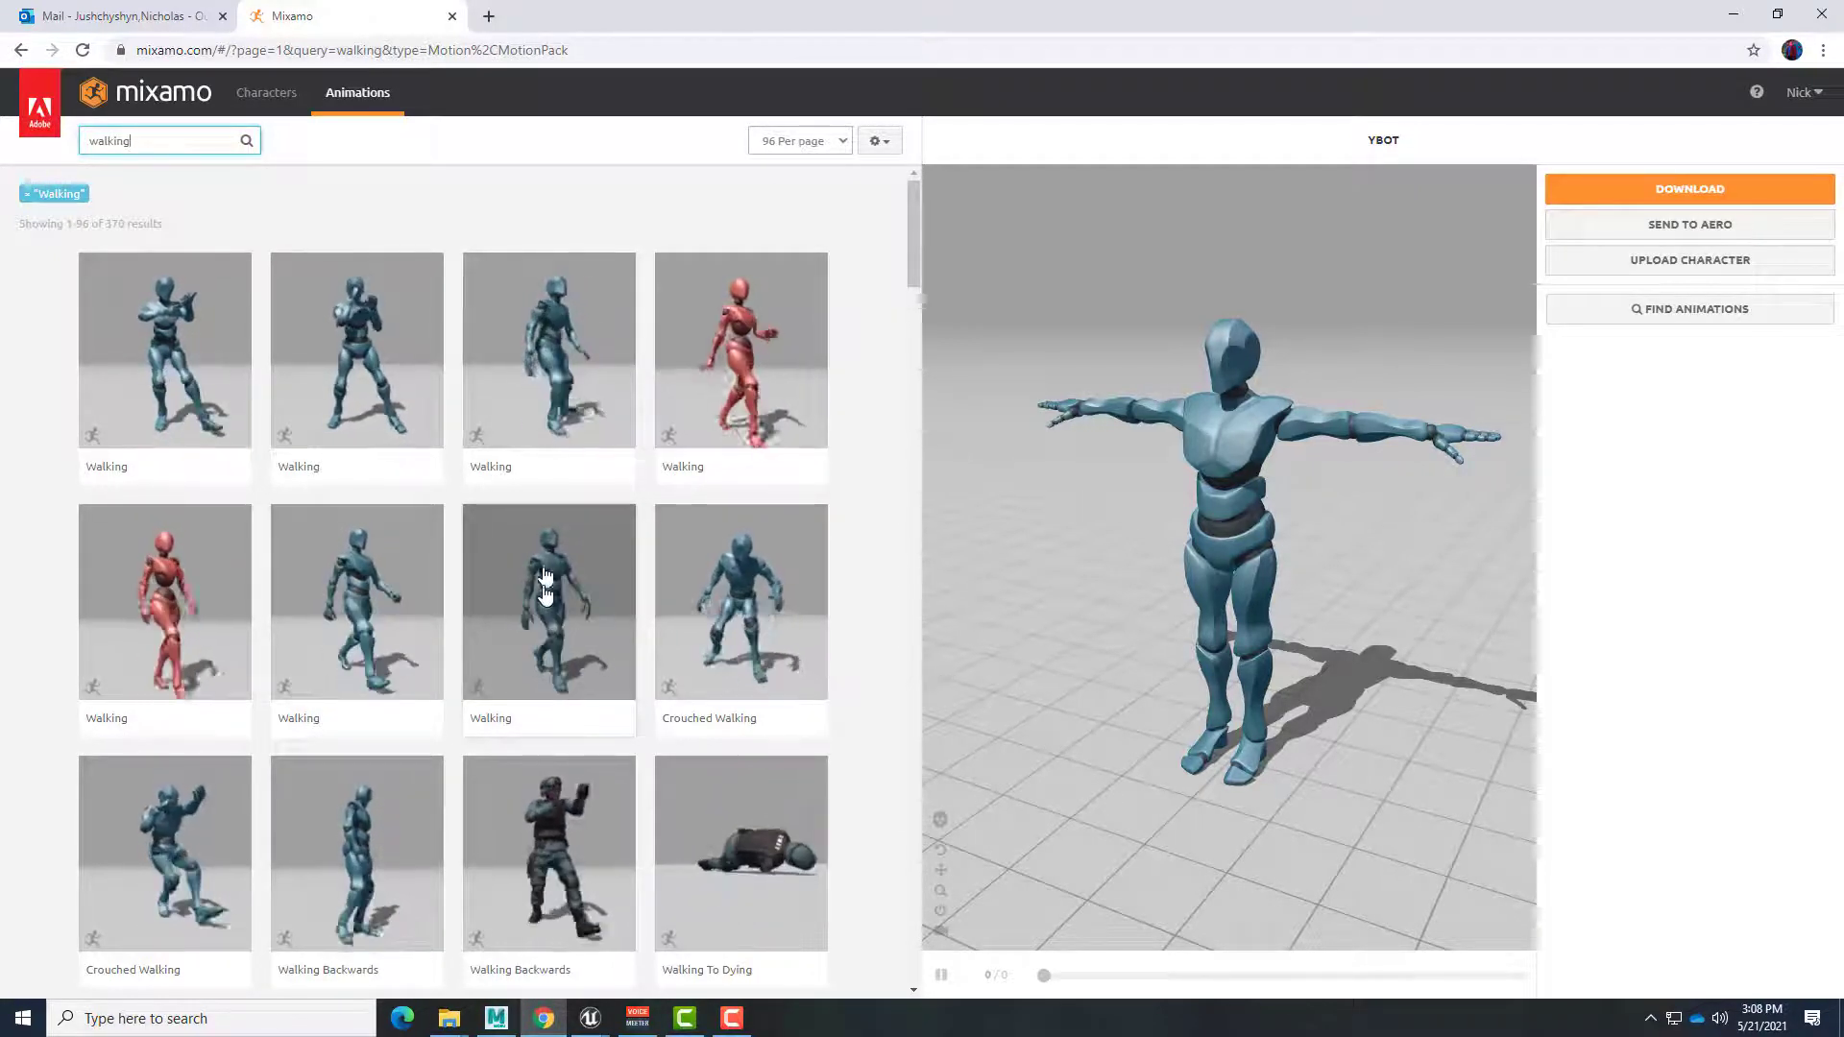
click(545, 597)
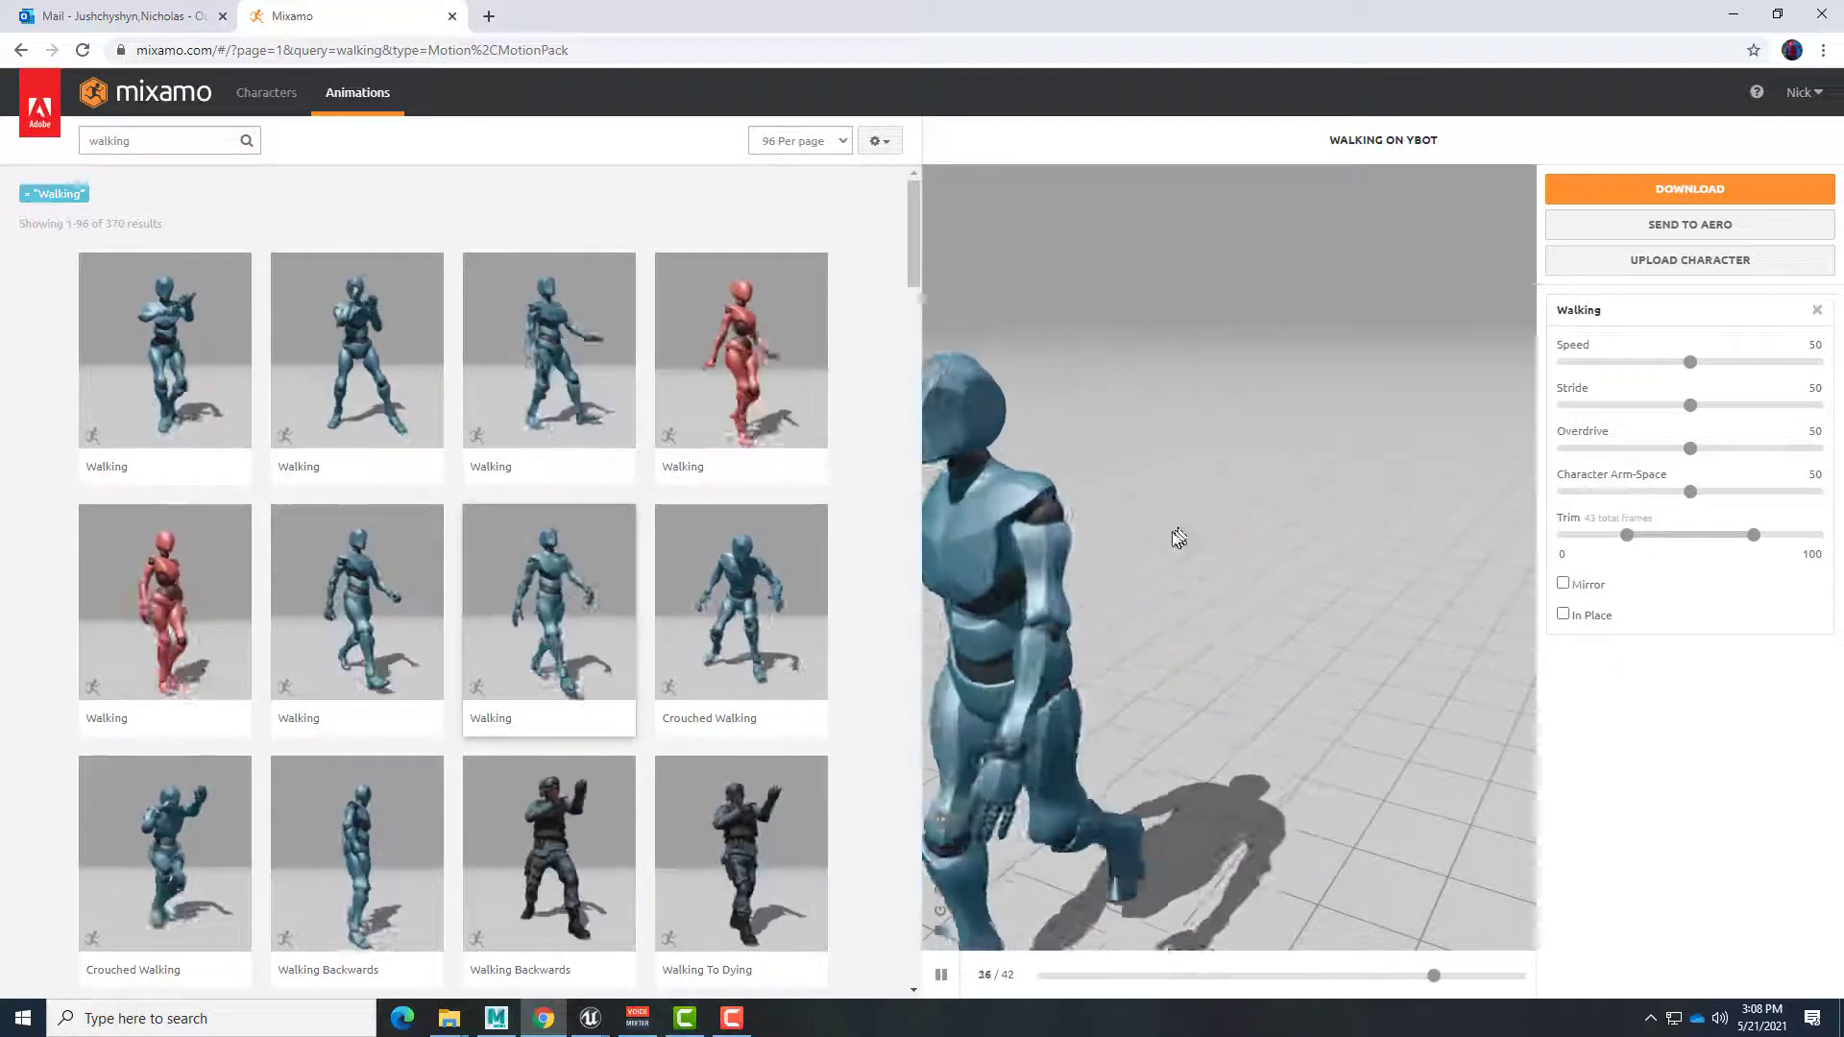
Step: Set the Walking download to FBX Binary, Without Skin, 30 fps
click(1632, 192)
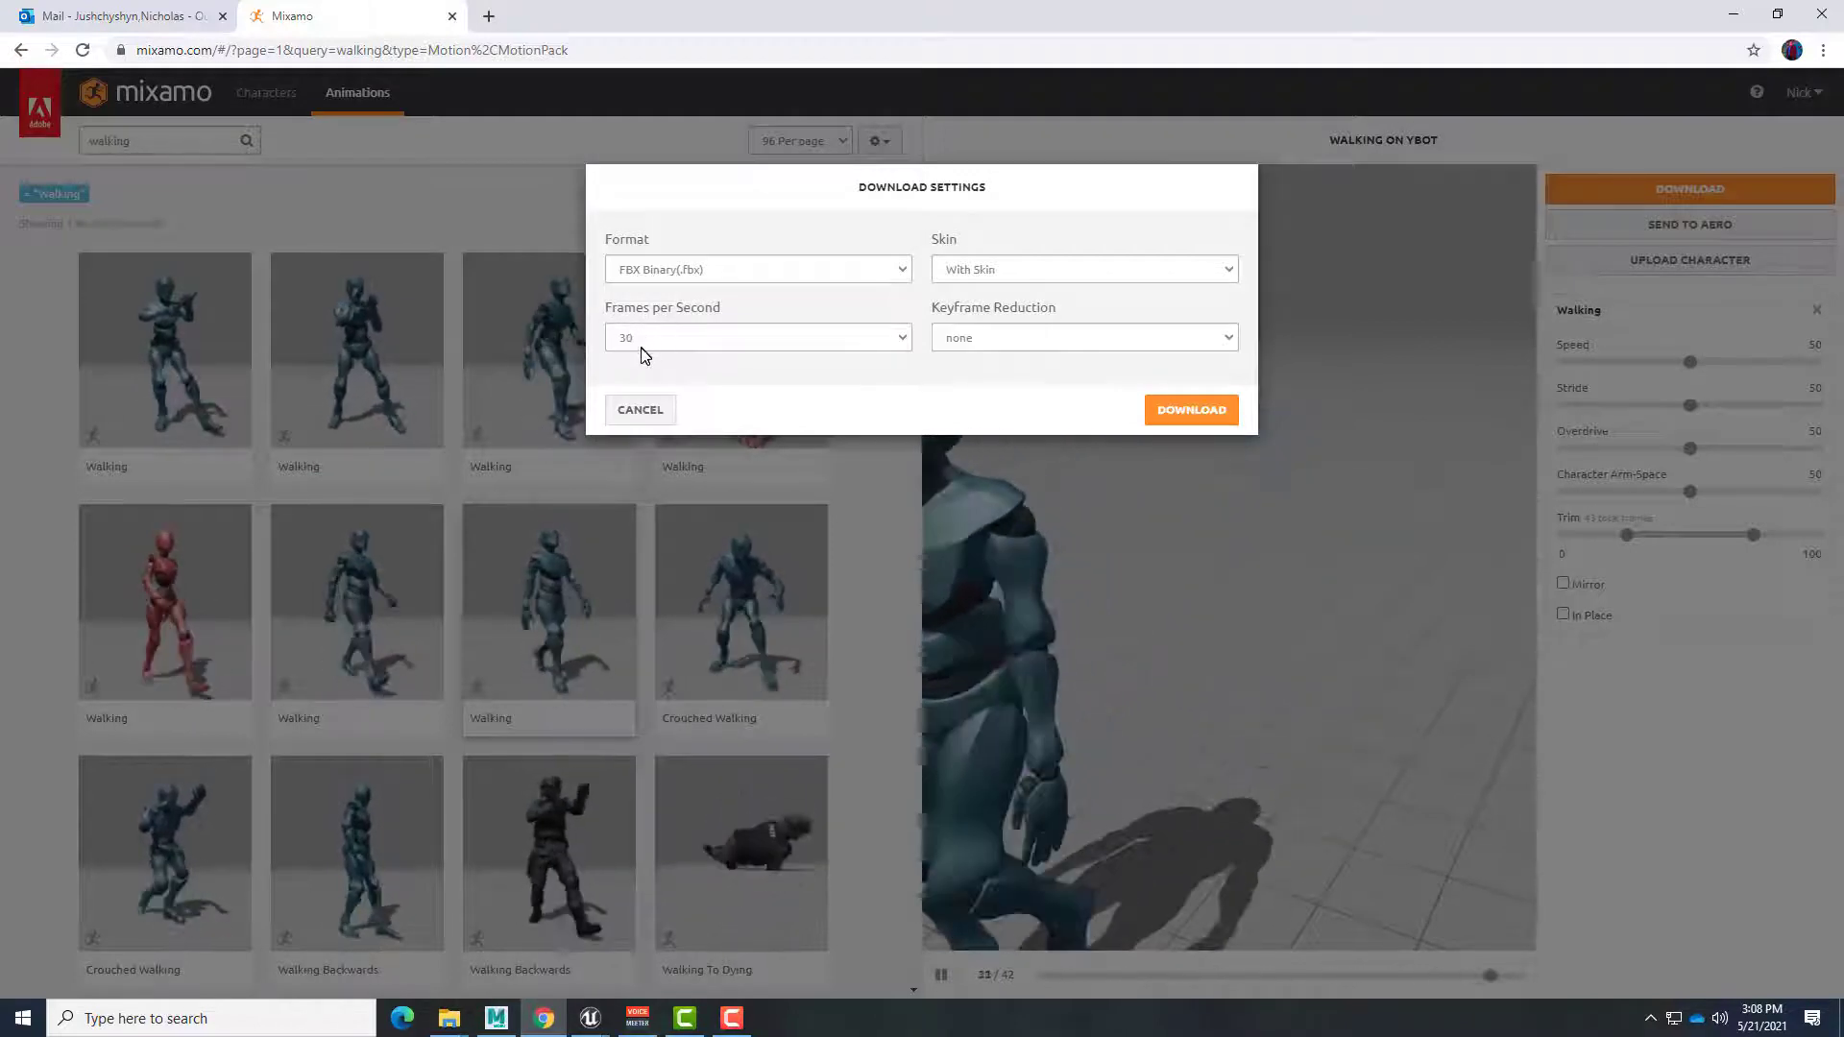
click(973, 273)
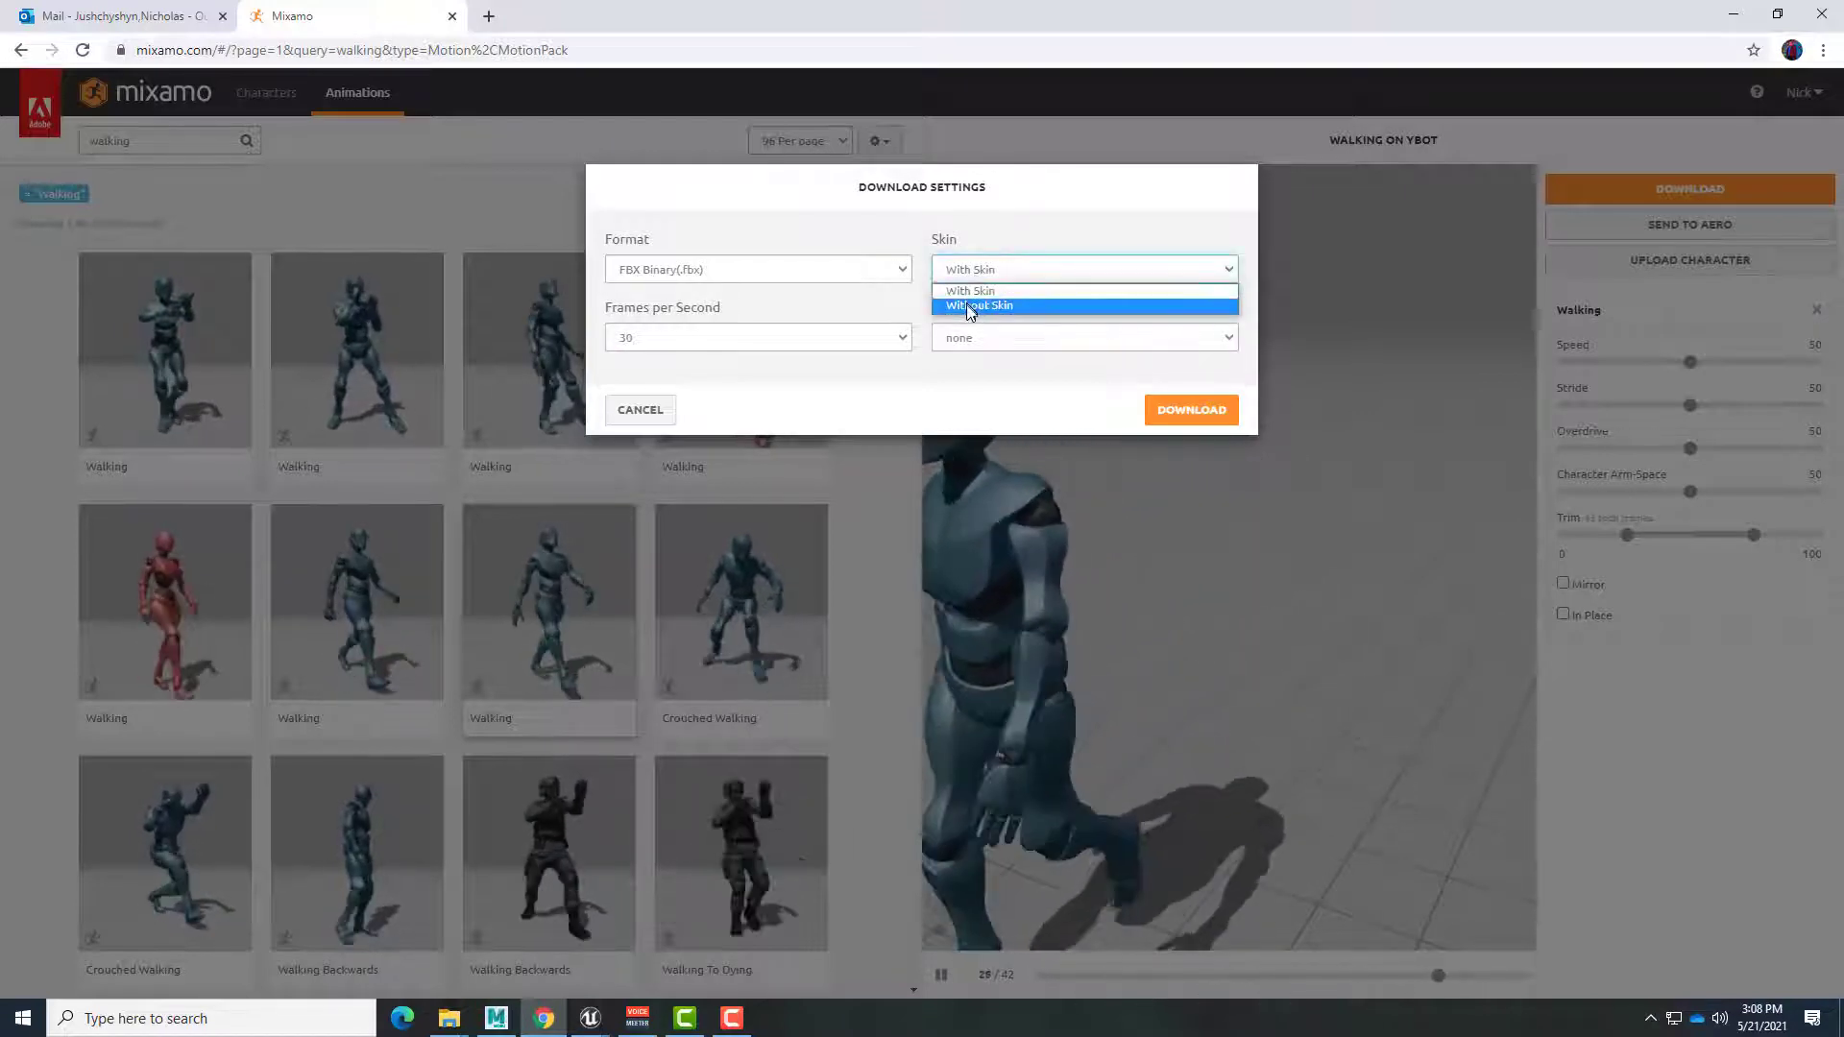
click(963, 304)
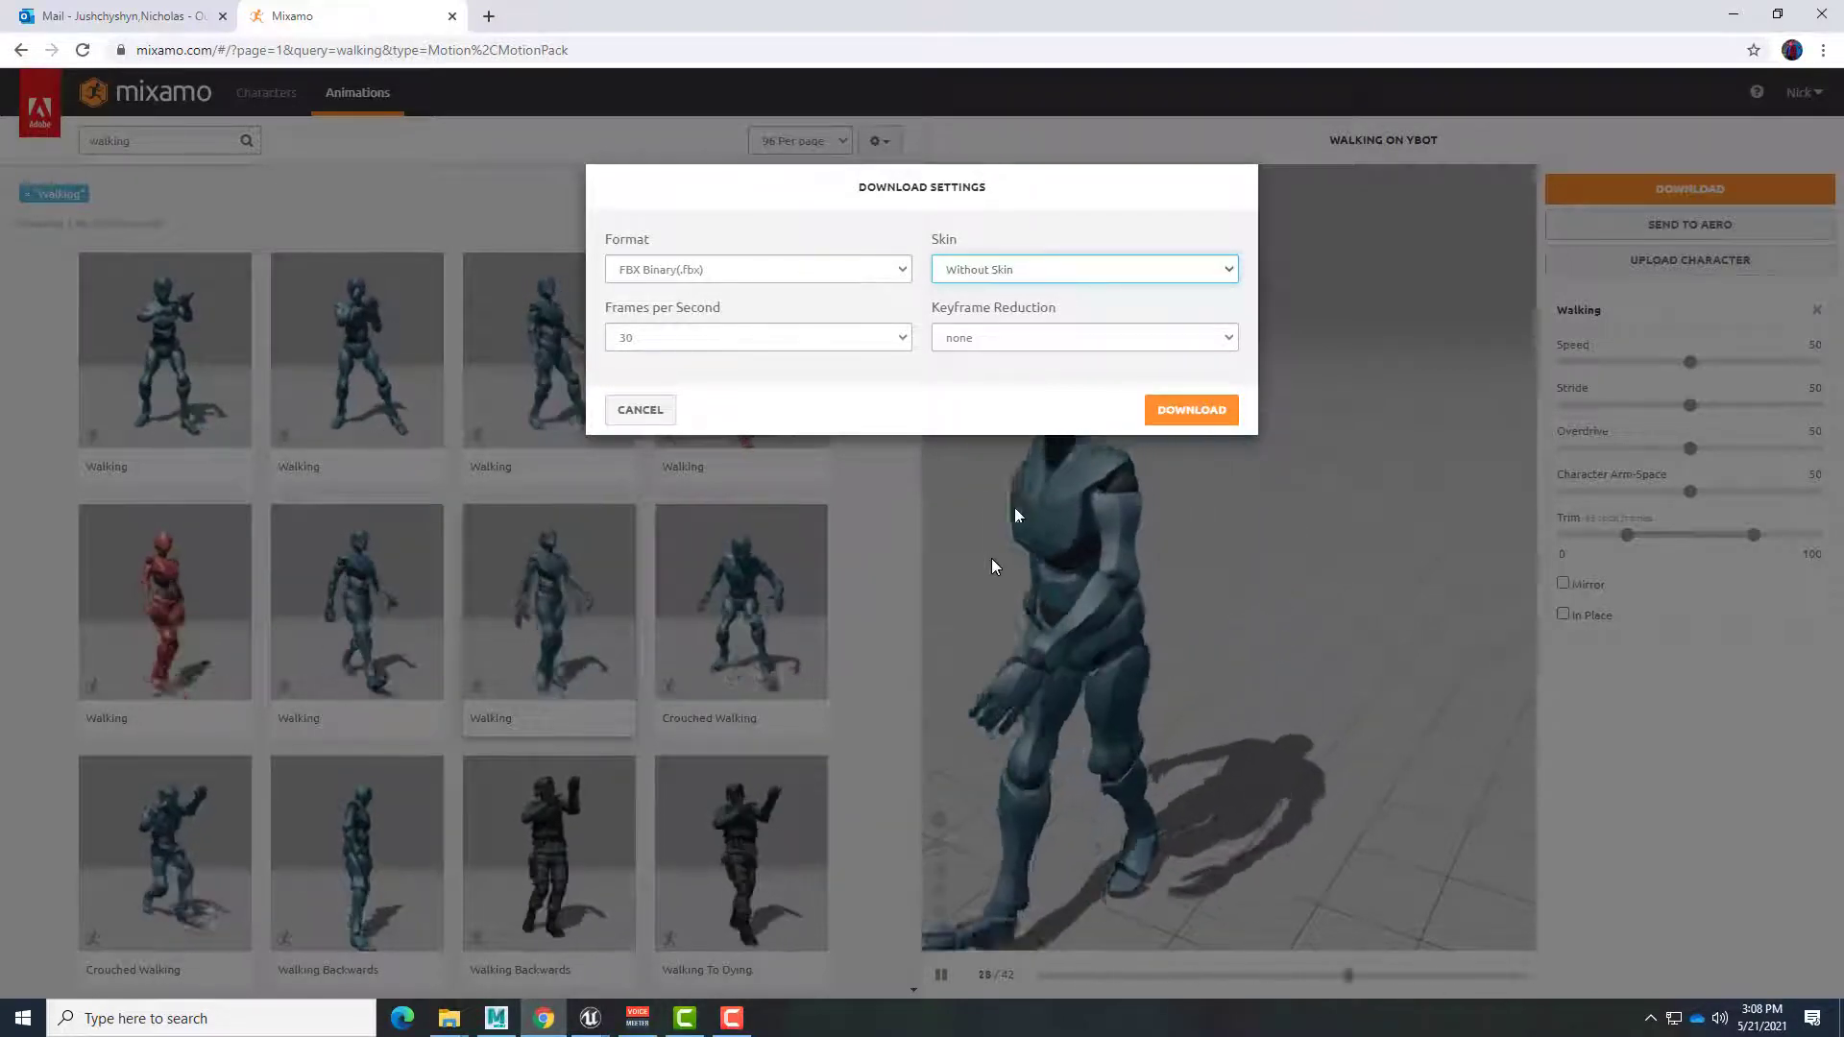
Step: Confirm the Walking download and search the library for 'fall'
click(640, 410)
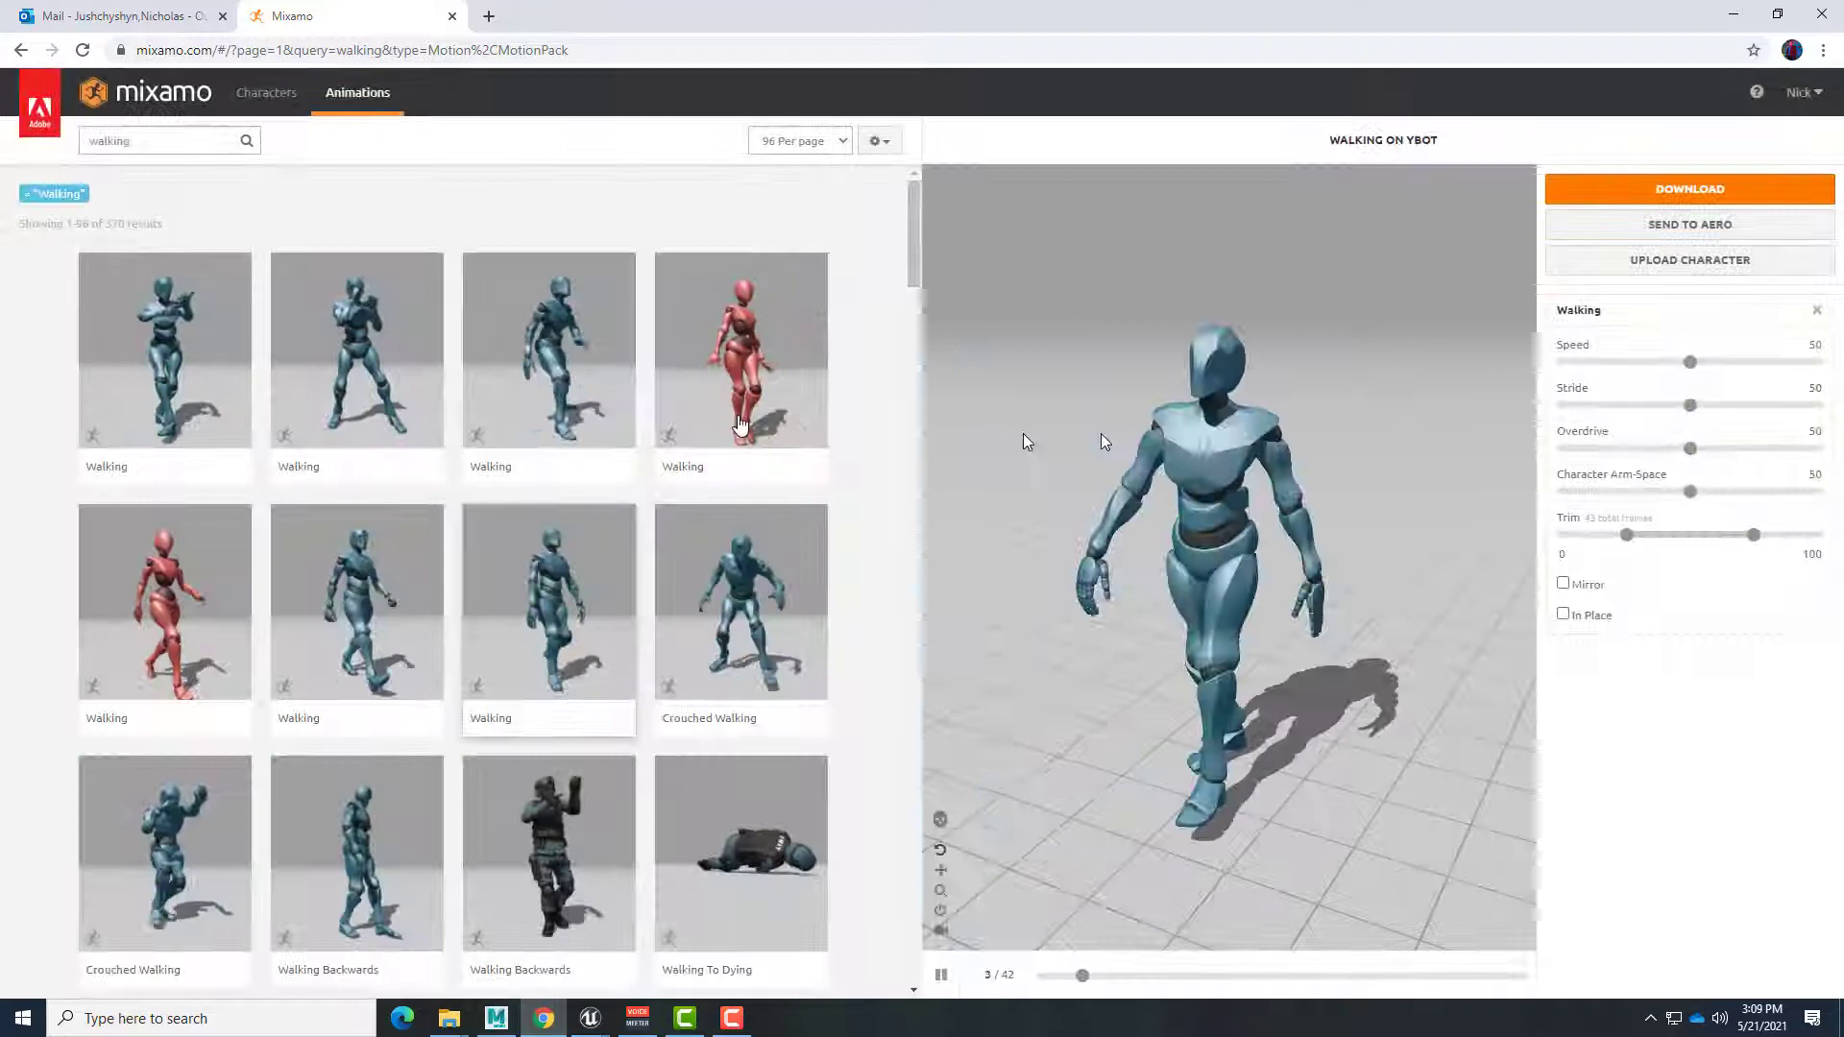
double_click(123, 144)
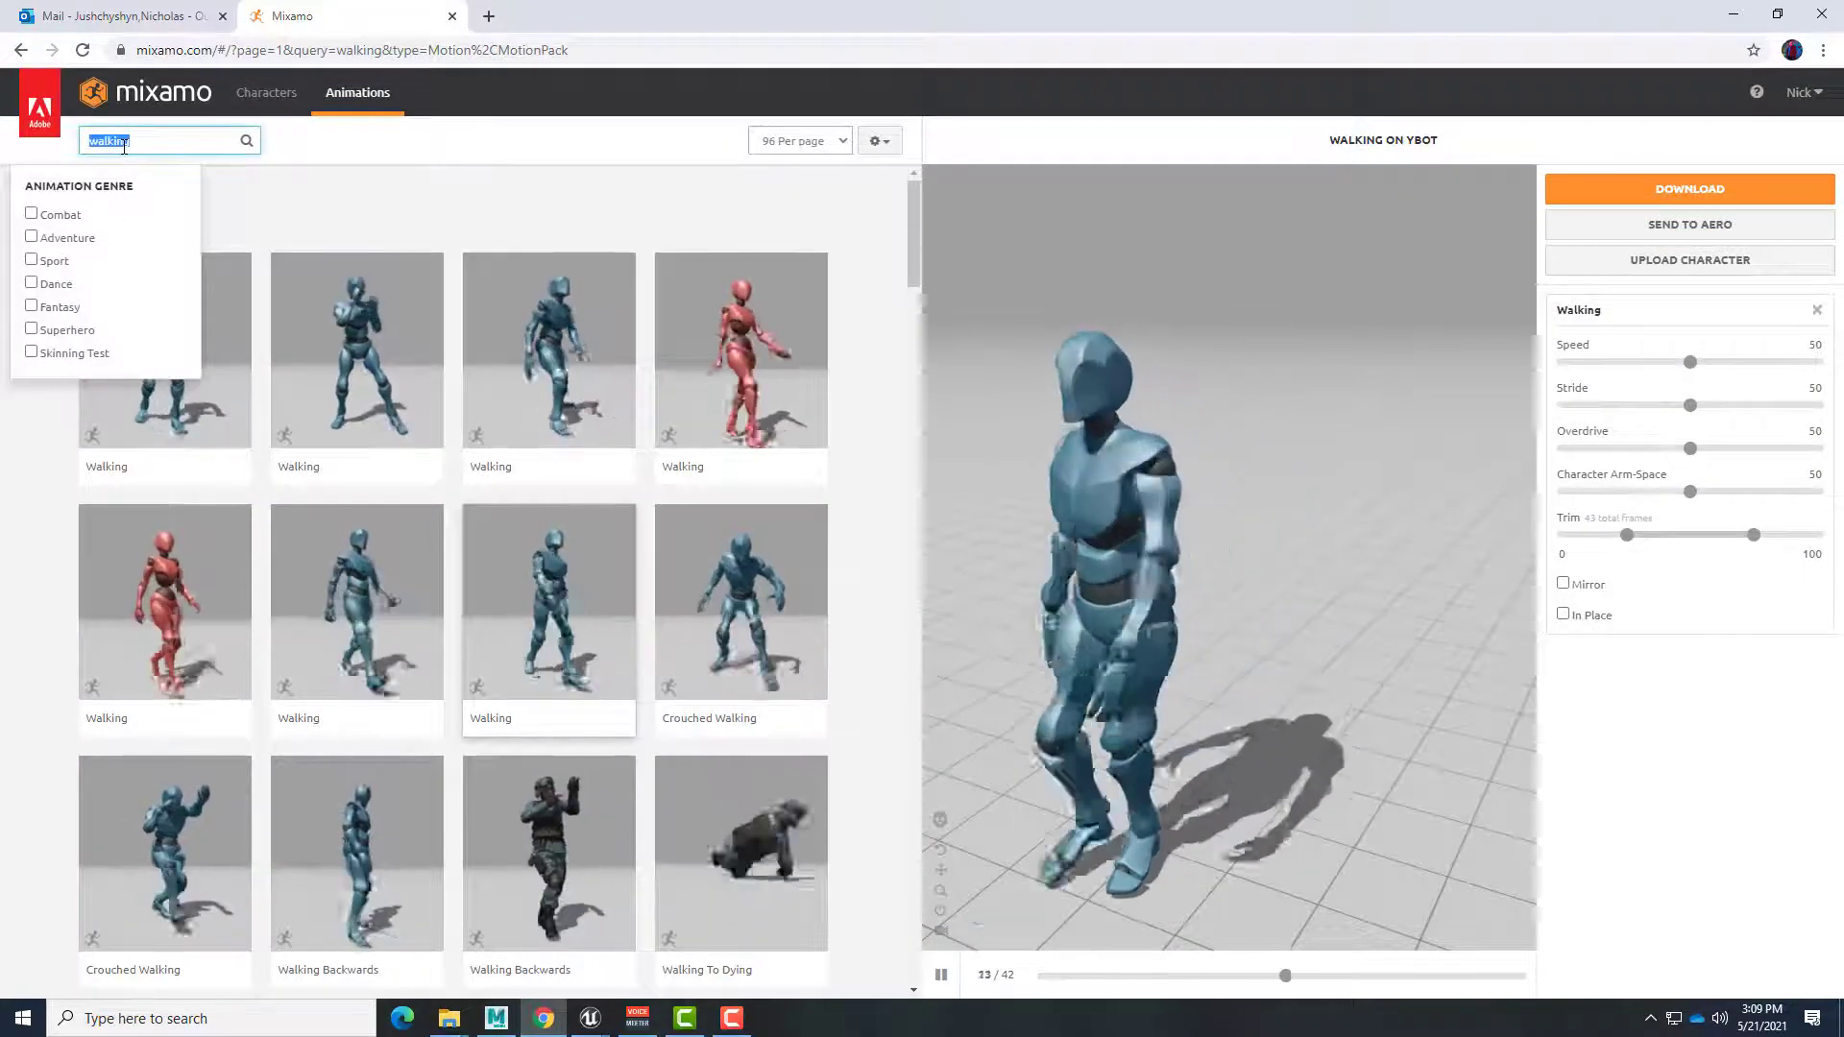
text(fall)
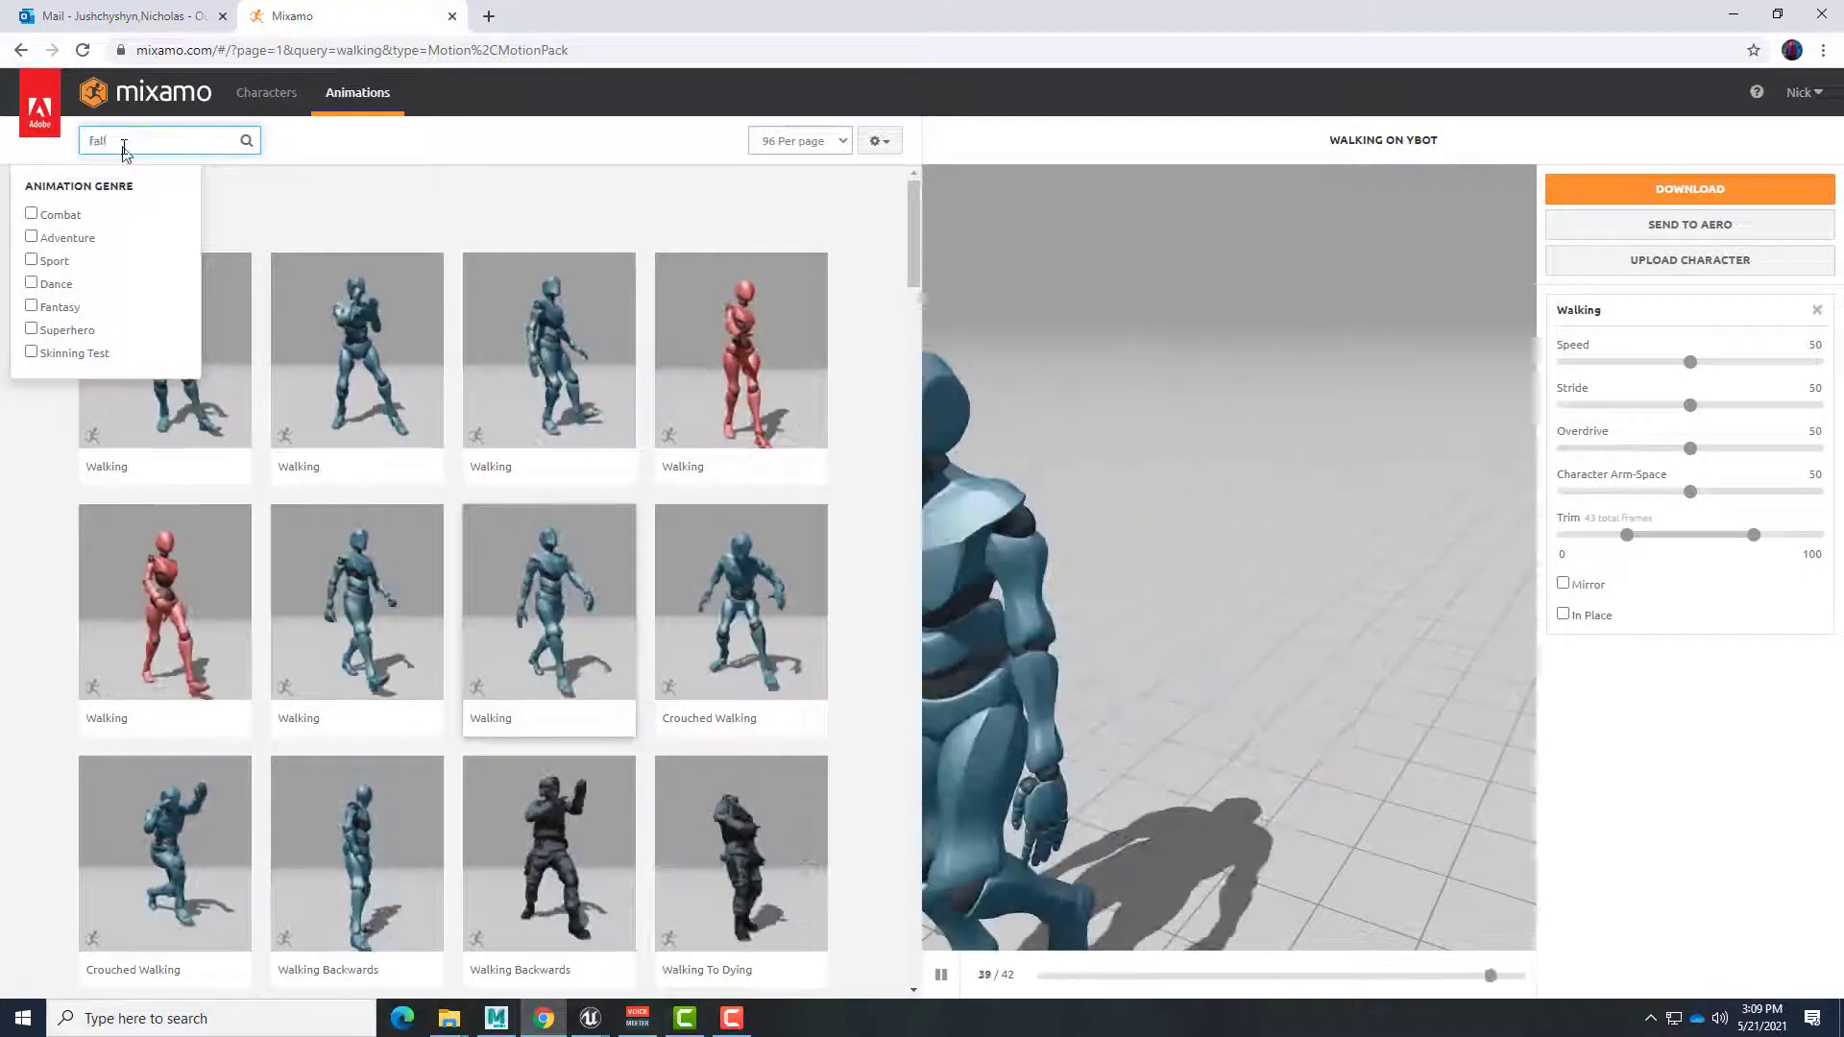
key(Return)
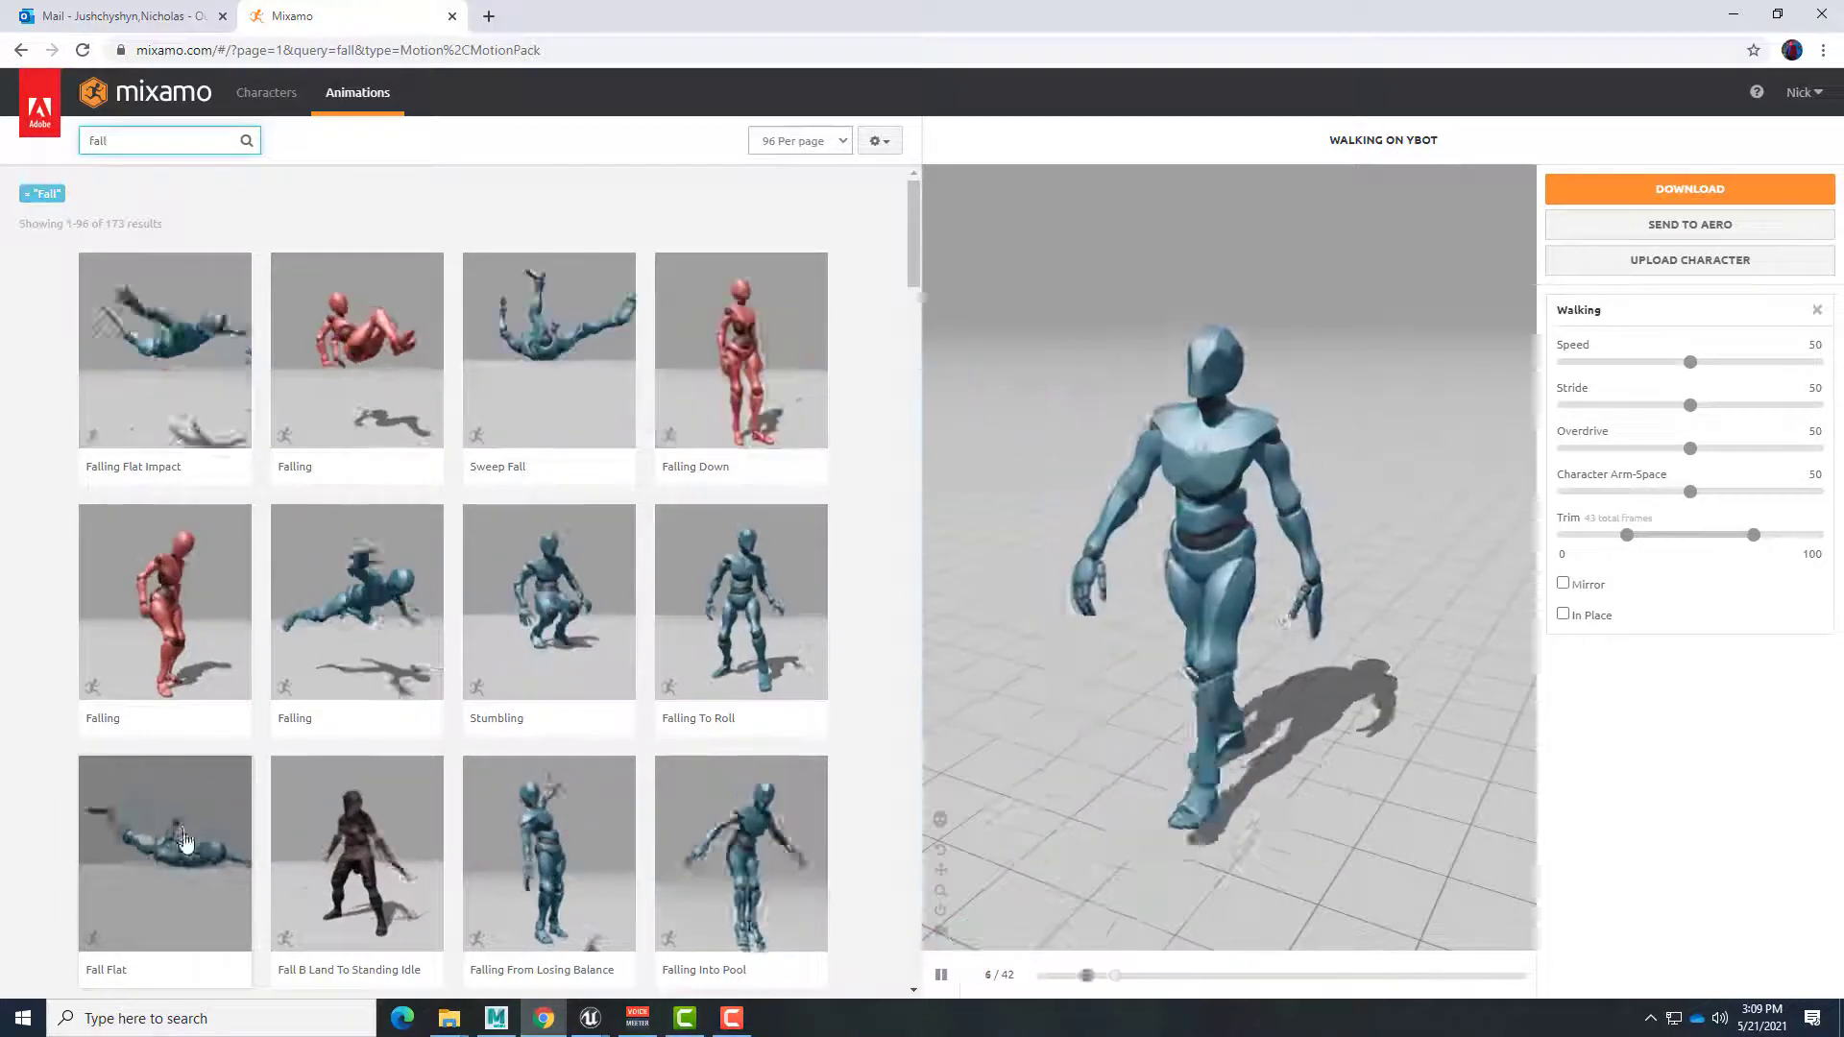
Step: Apply Fall Flat to YBot and download it as FBX without skin
click(143, 857)
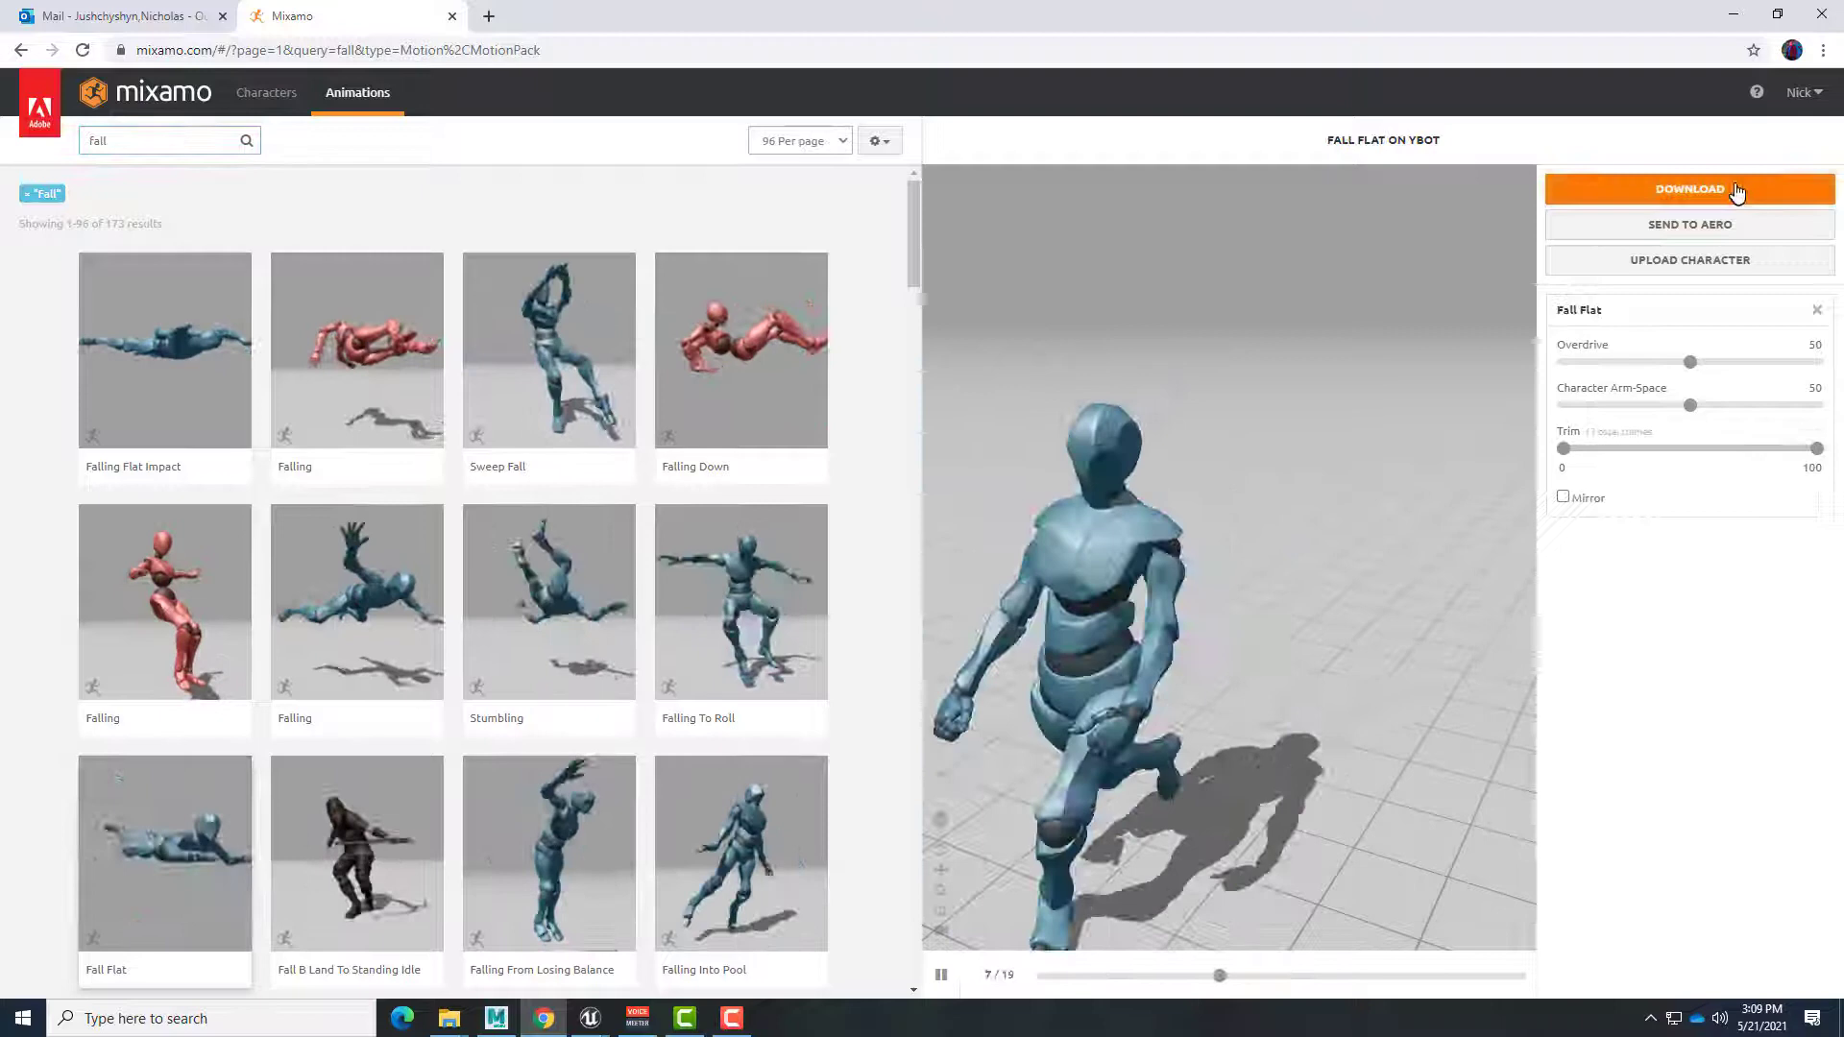
click(1715, 192)
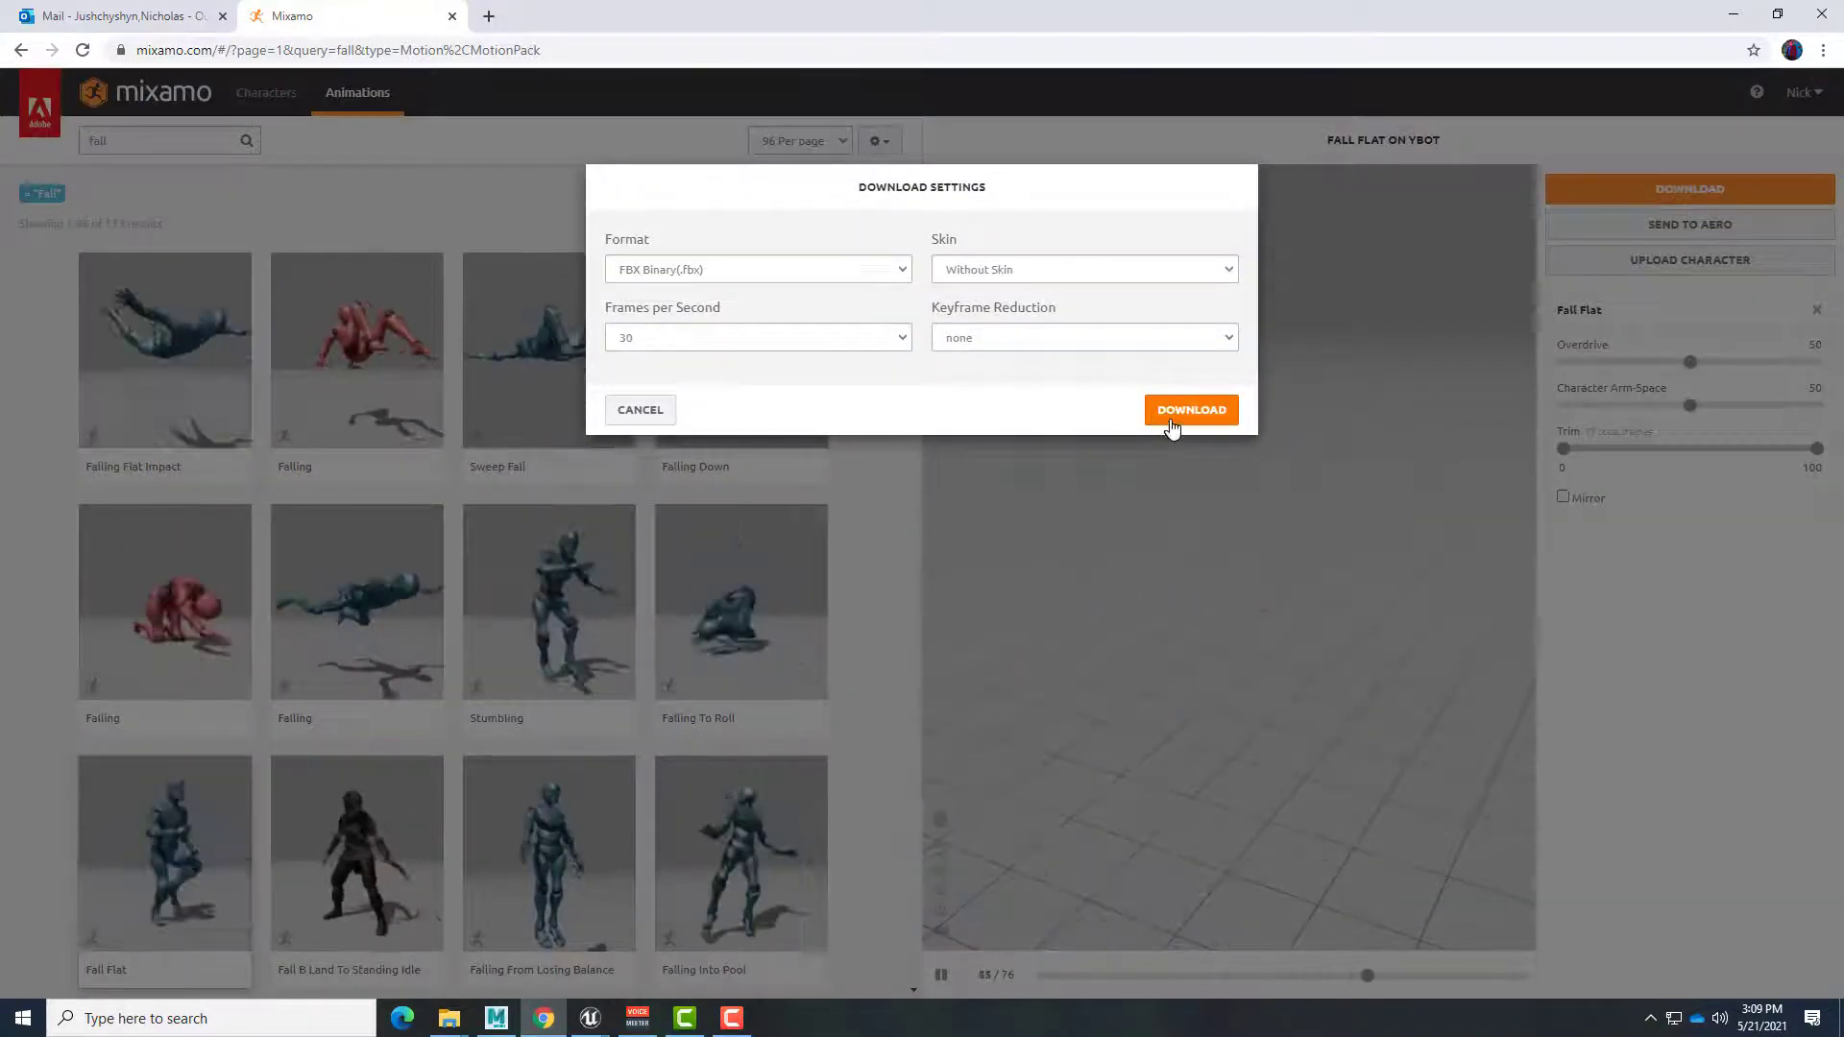
click(639, 409)
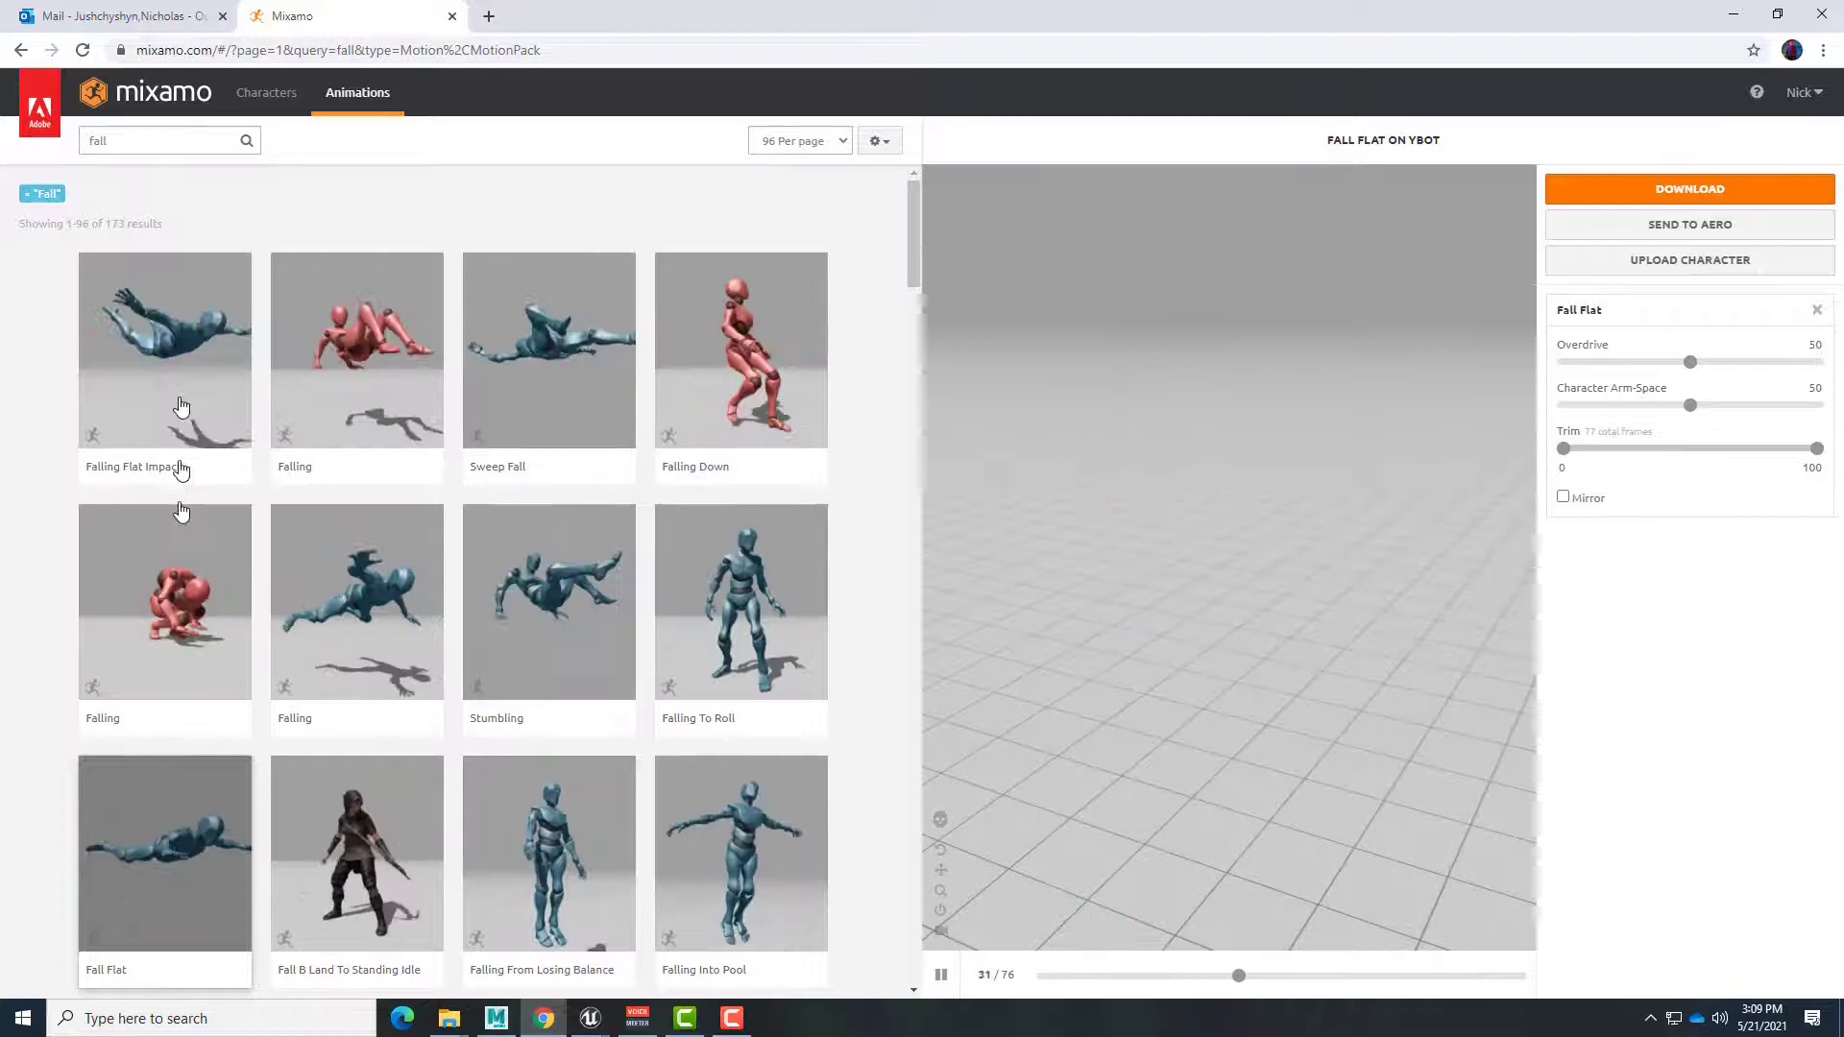
Step: Search 'get up', preview Getting Up on YBot, then select the search query
click(140, 144)
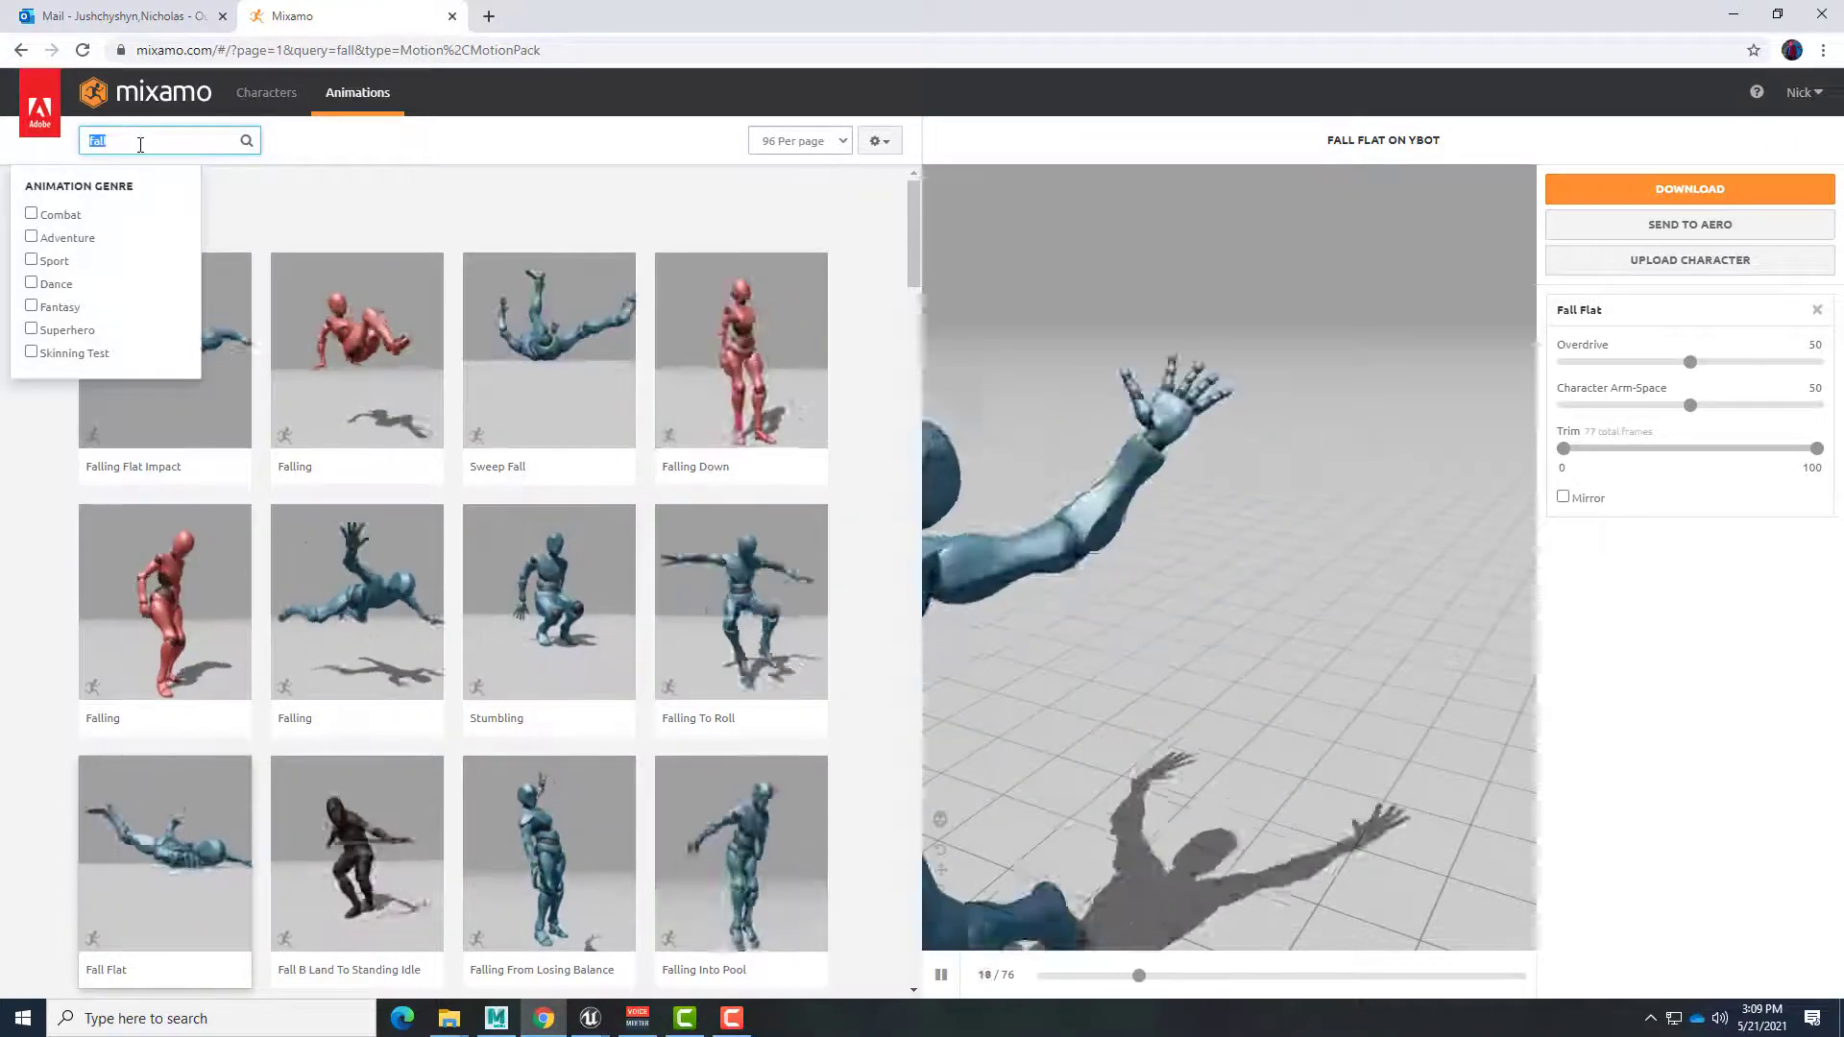
text(get up)
key(Return)
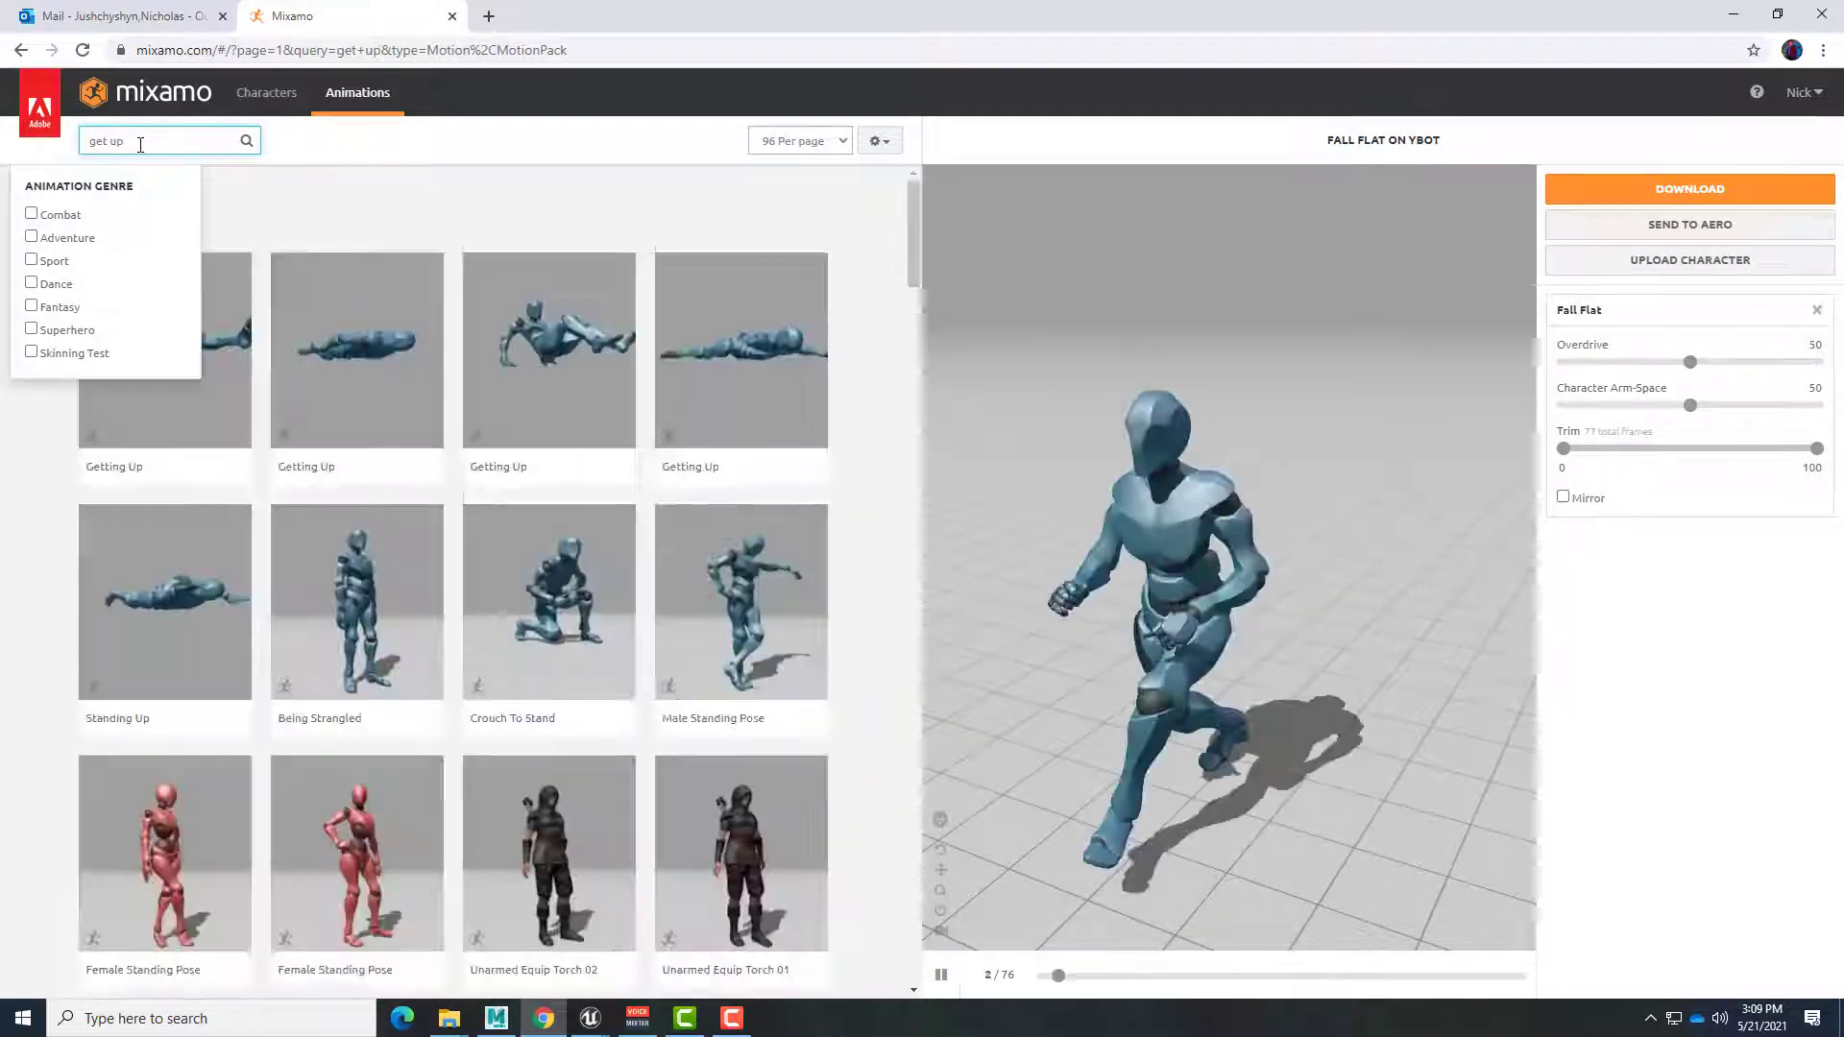
click(750, 403)
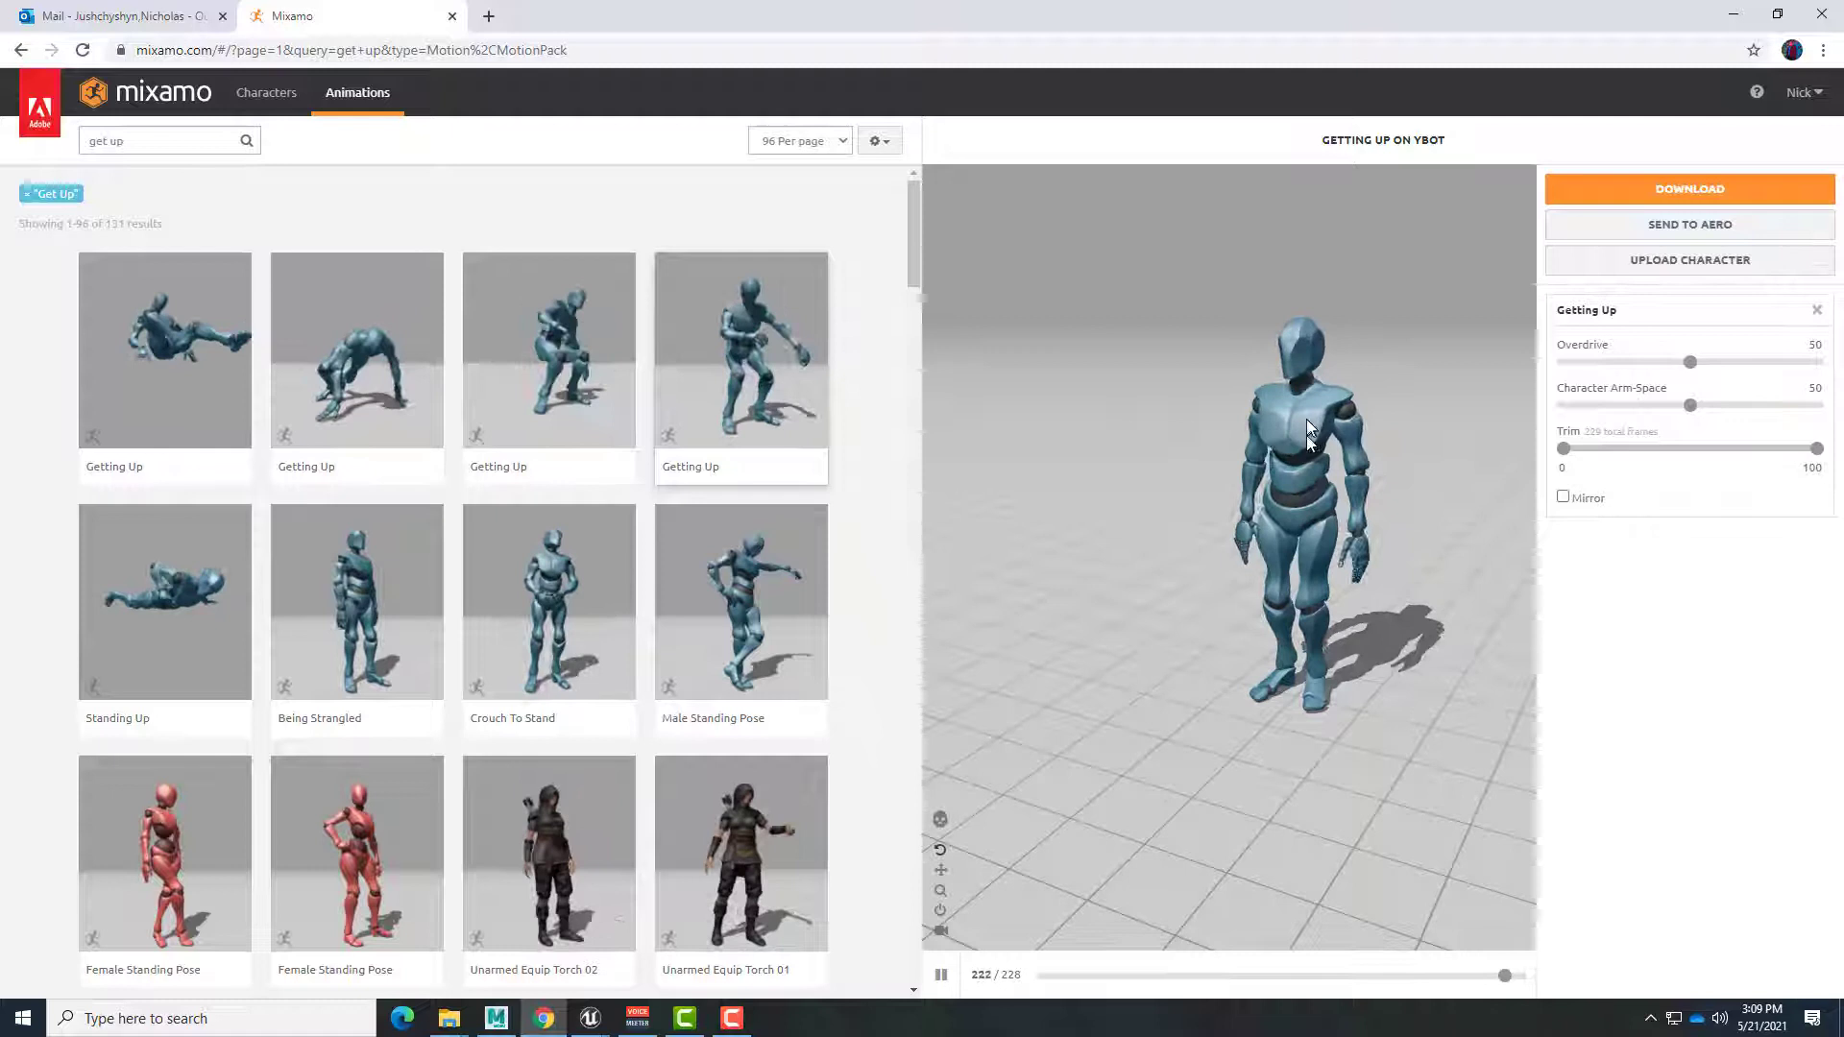
double_click(135, 146)
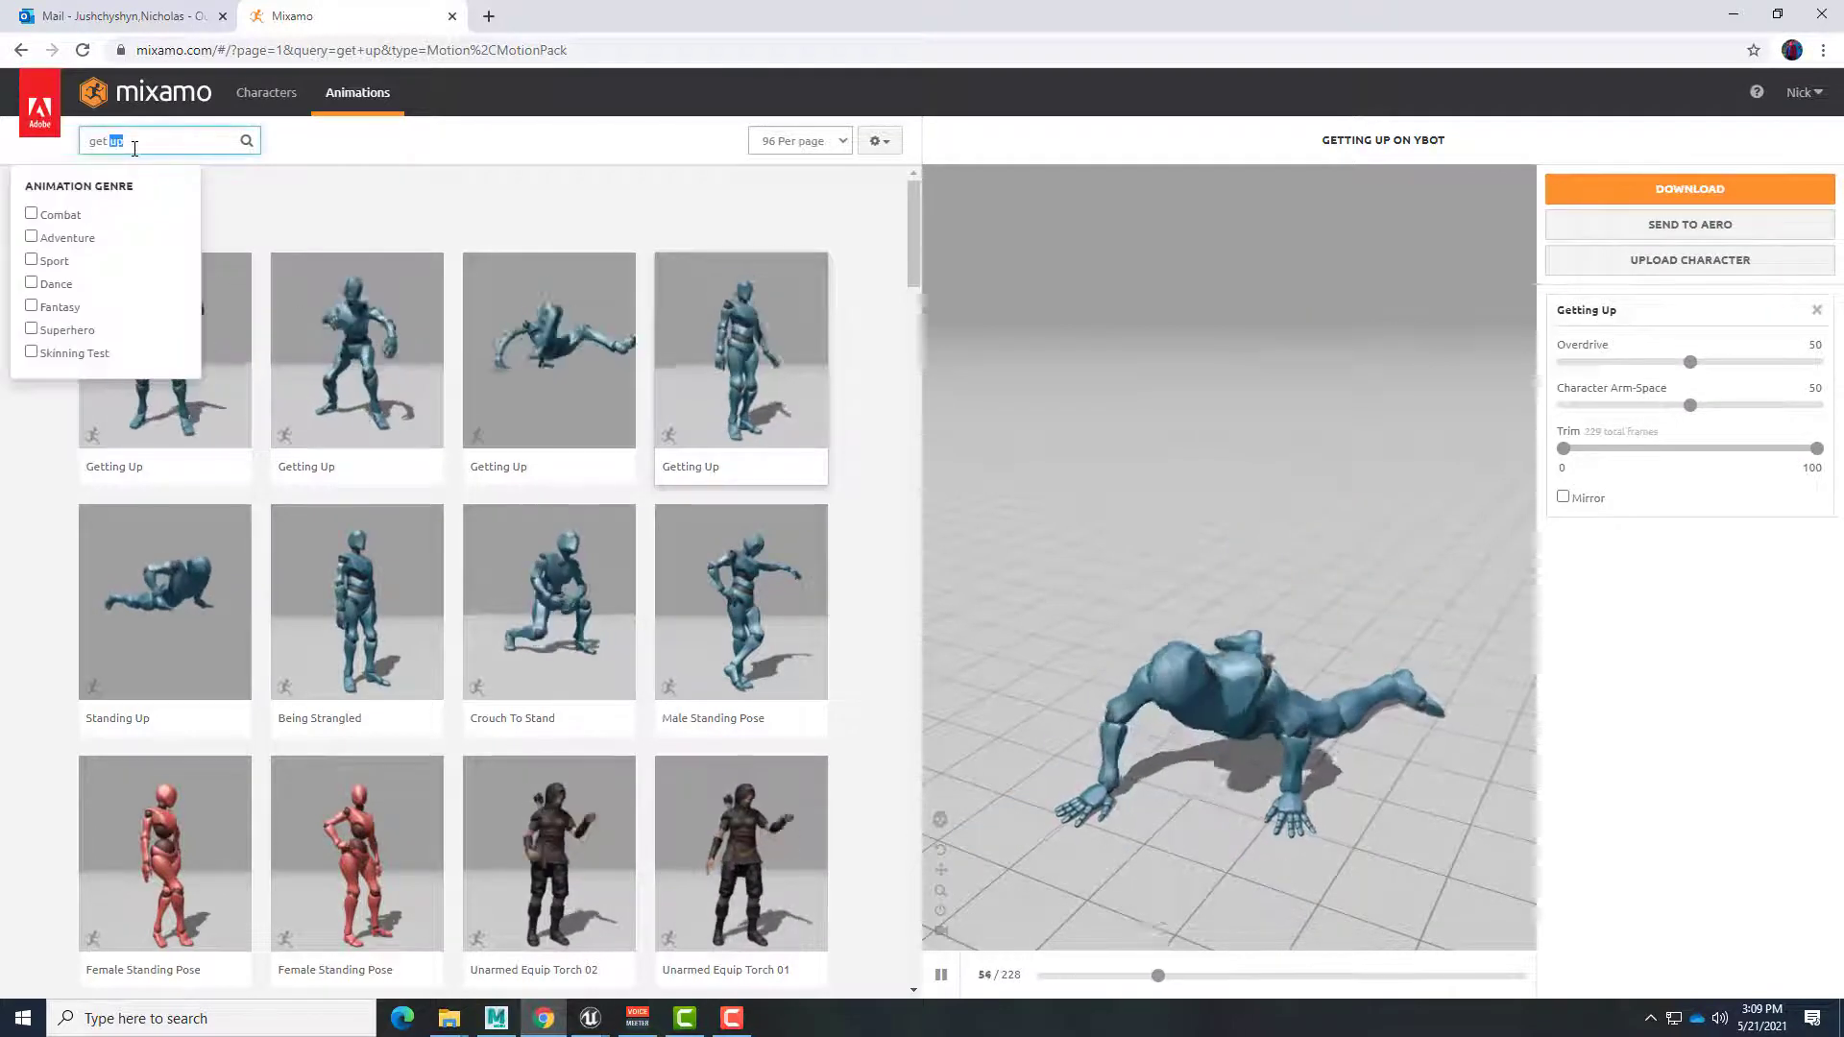
triple_click(140, 140)
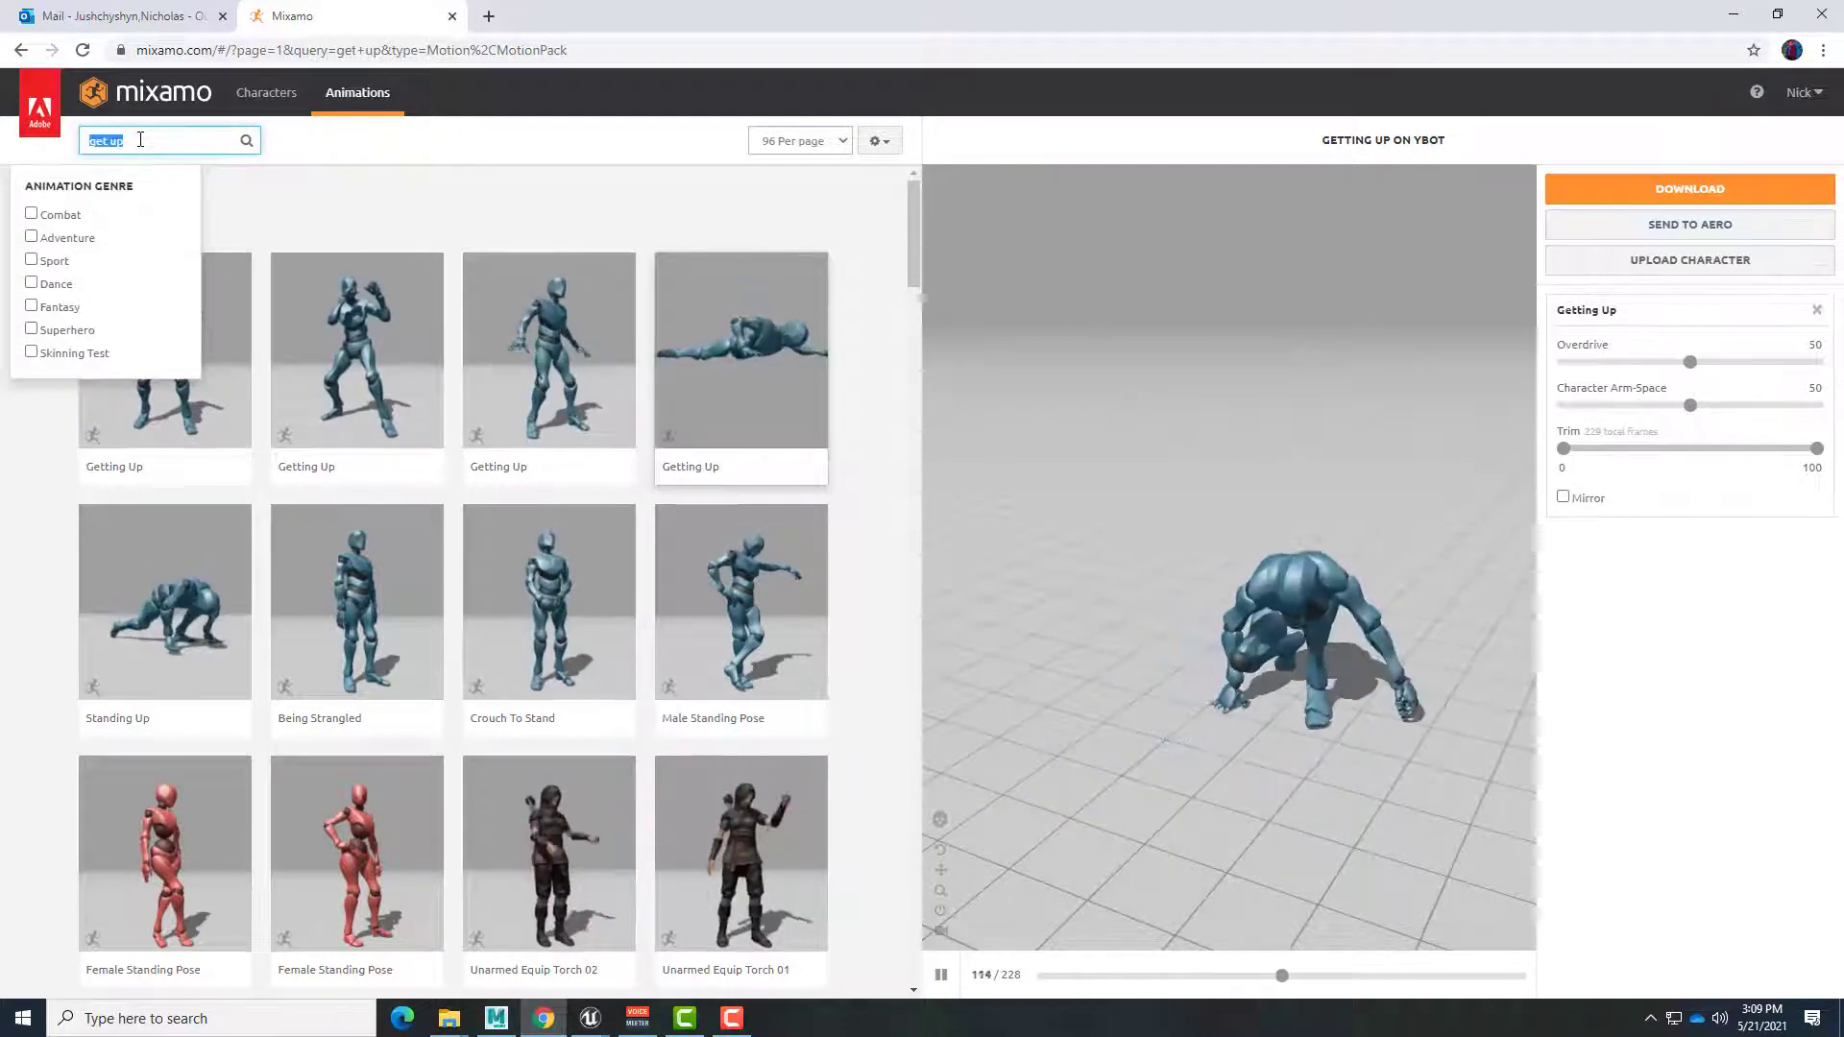
Step: Preview Start Walking on YBot from a 'start walk' search, then search for 'phone'
text(start w)
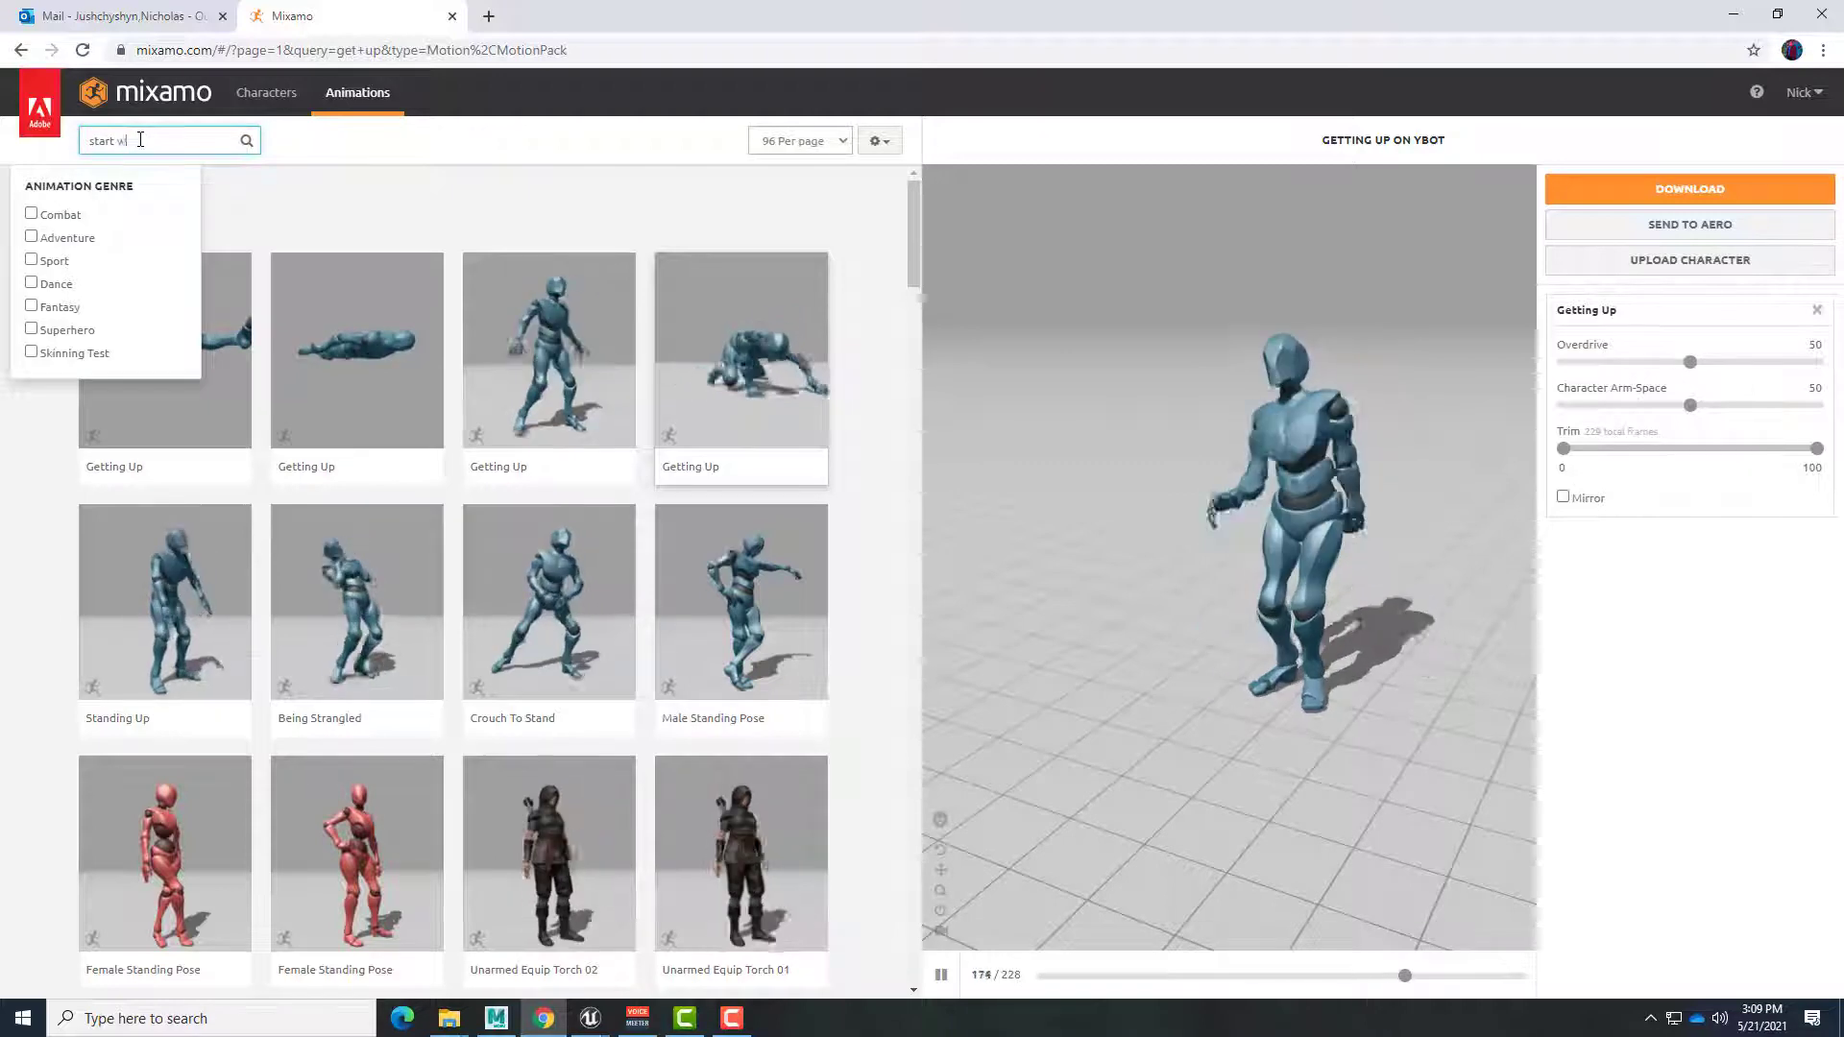
text(alking)
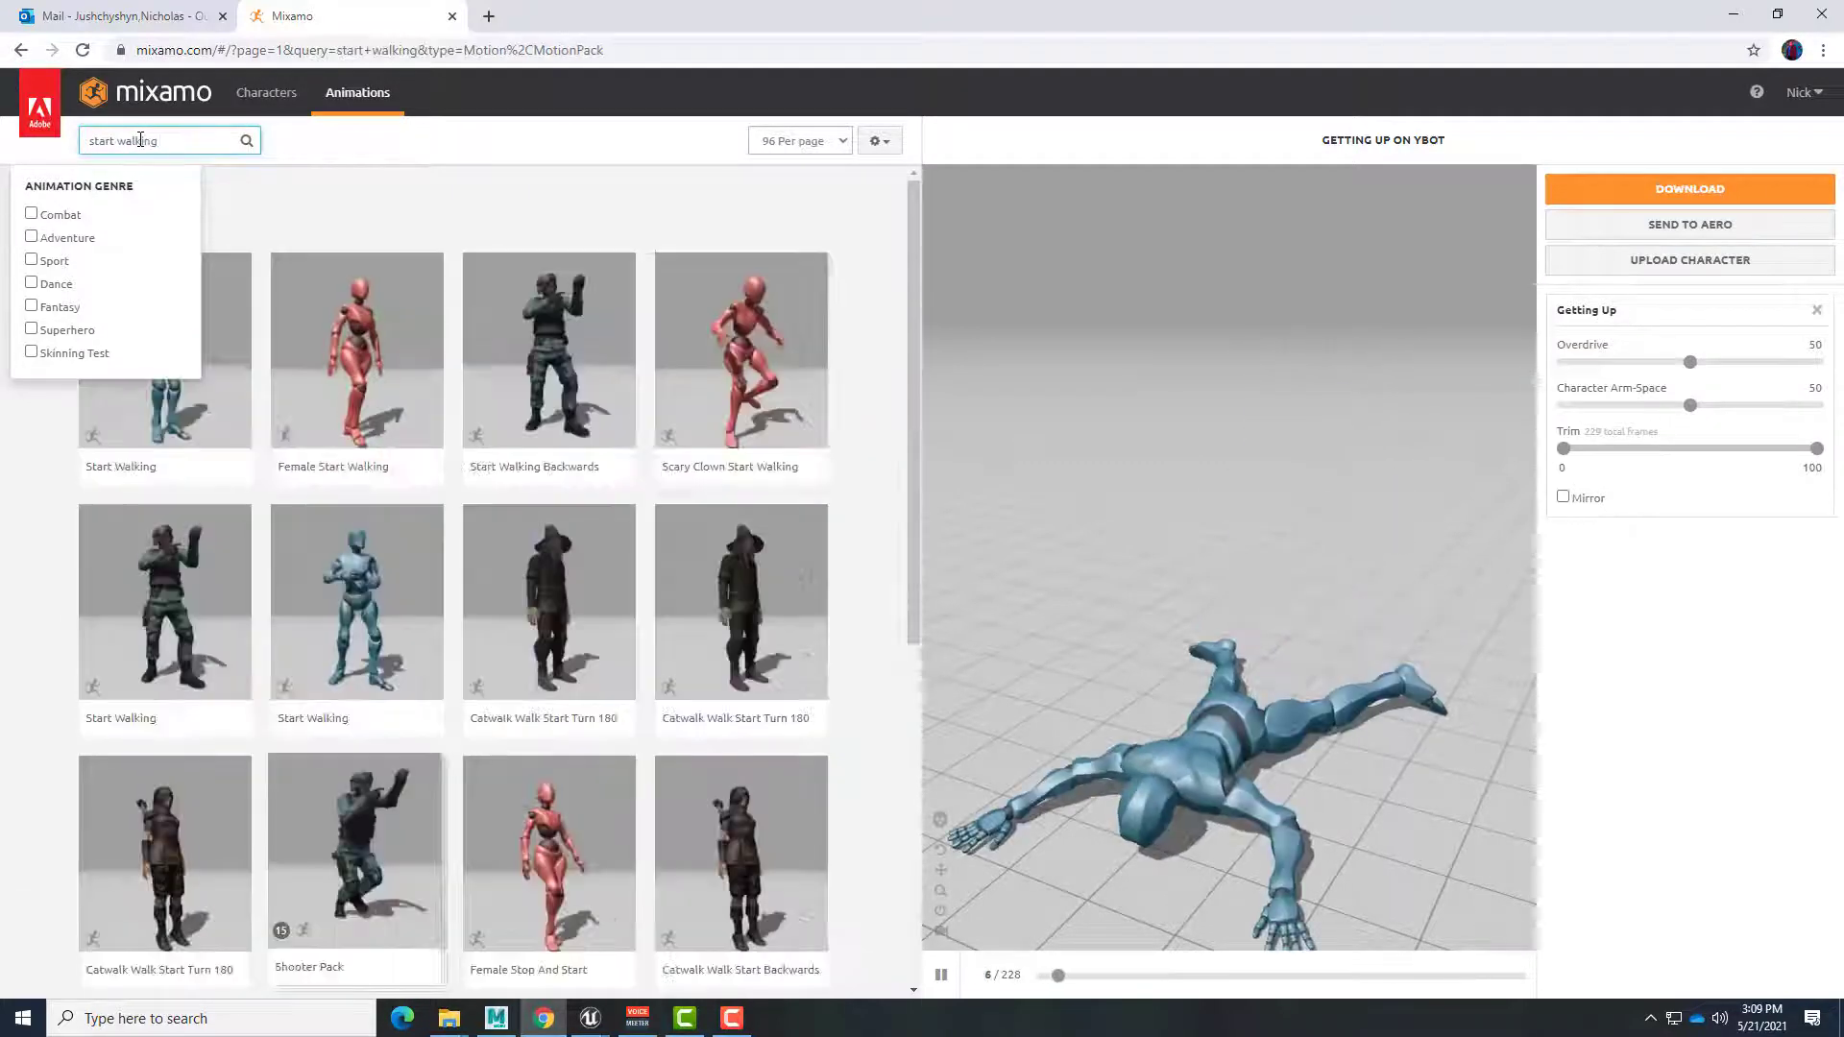
click(172, 390)
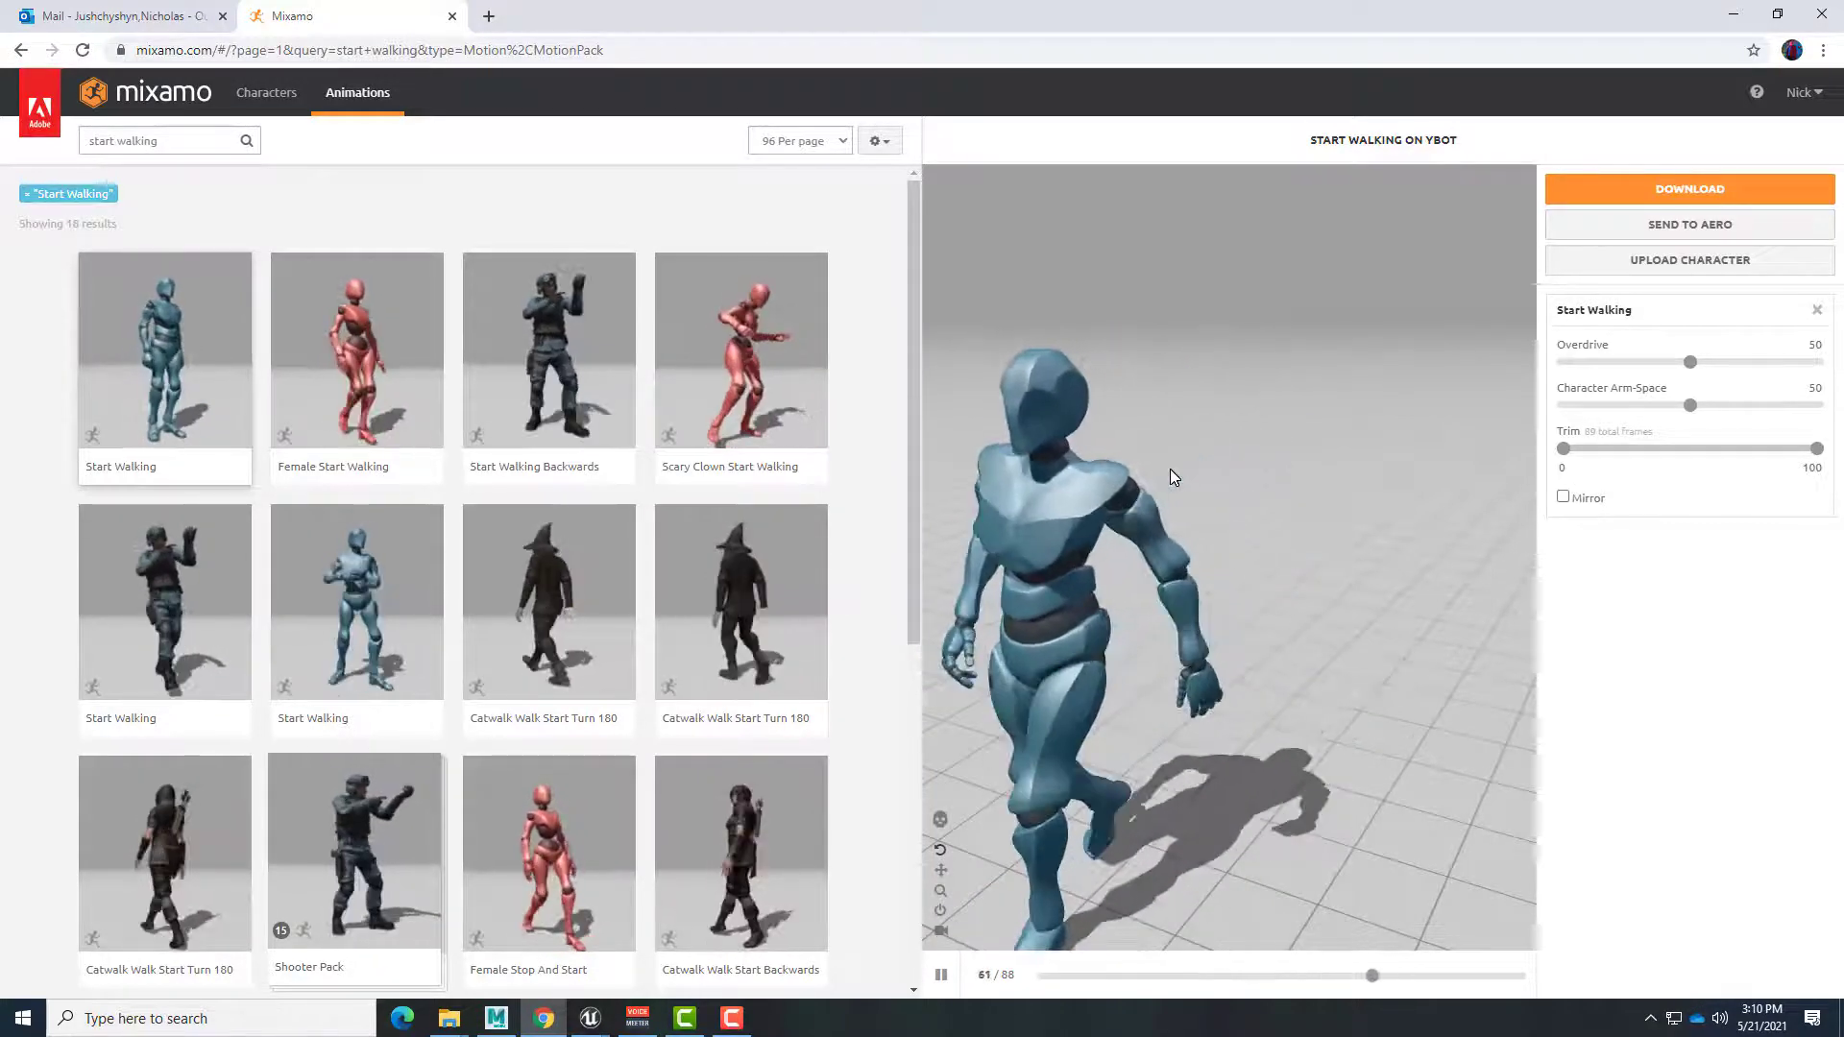
click(182, 135)
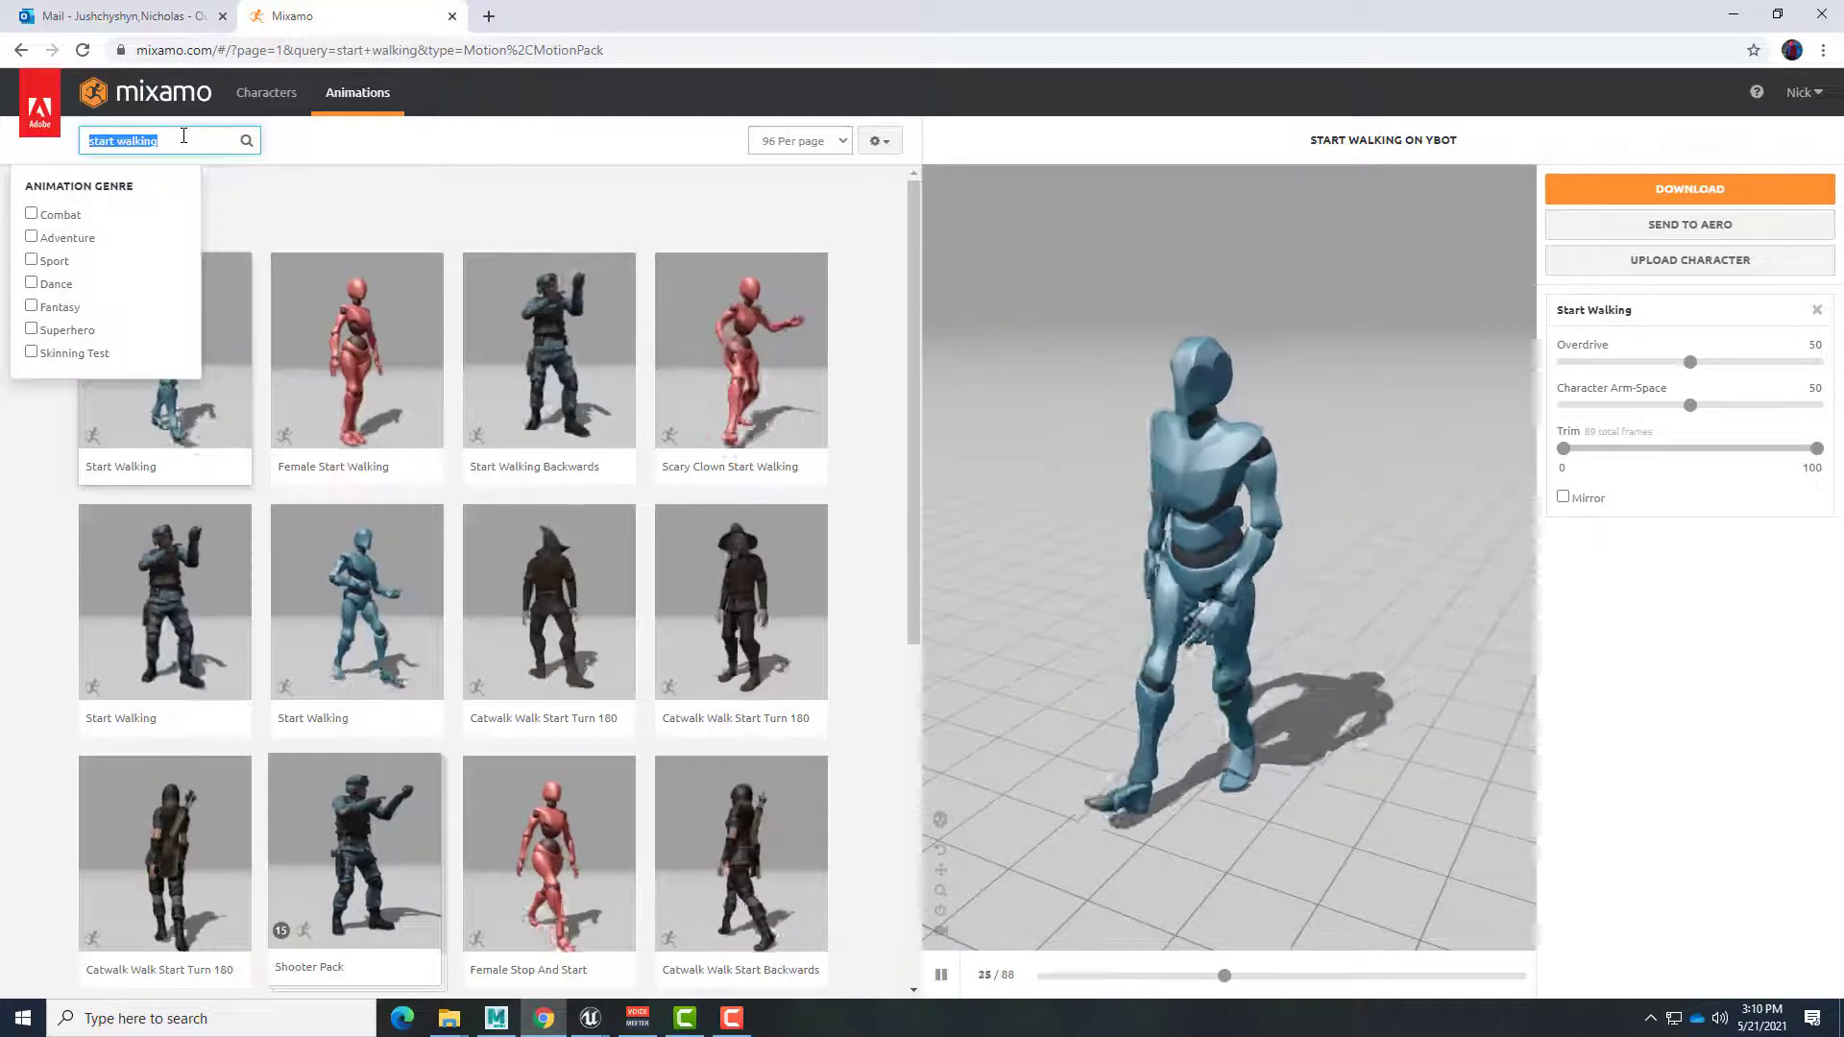
text(phone)
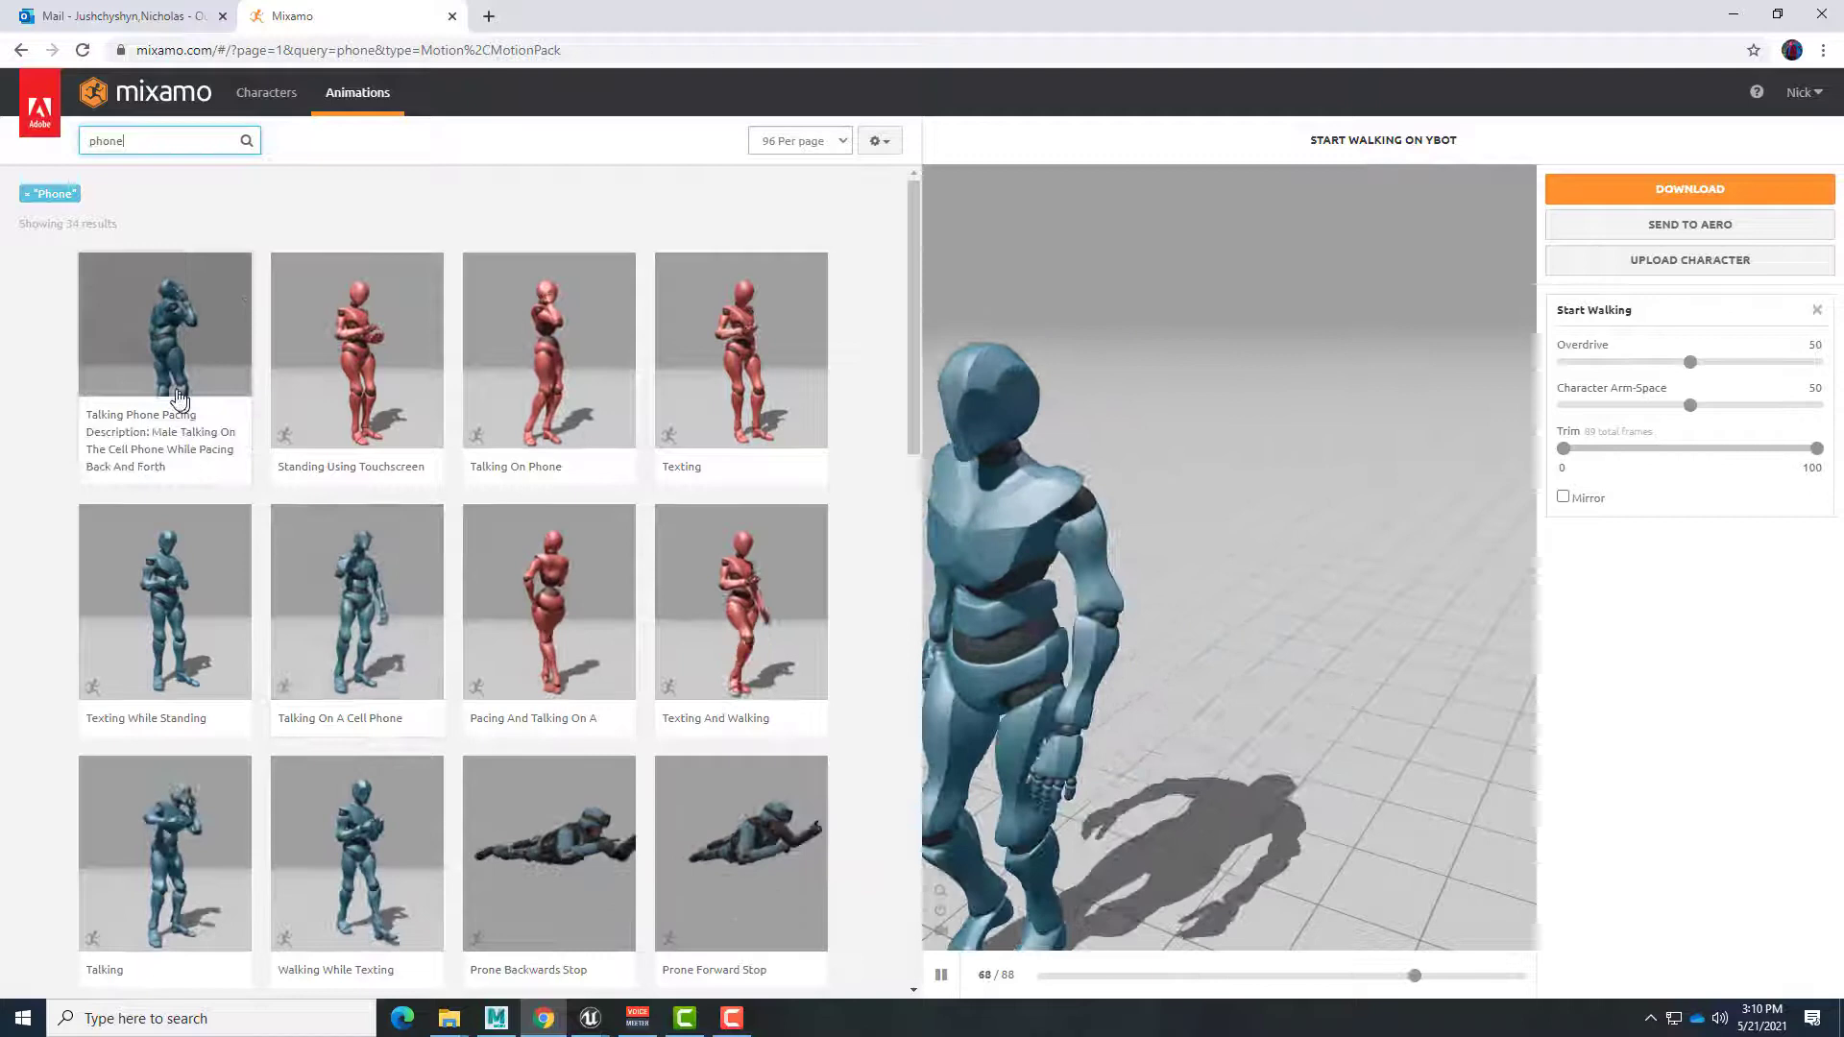
Step: Preview Talking Phone Pacing on YBot, cancel its download, and return to MotionBuilder
click(164, 384)
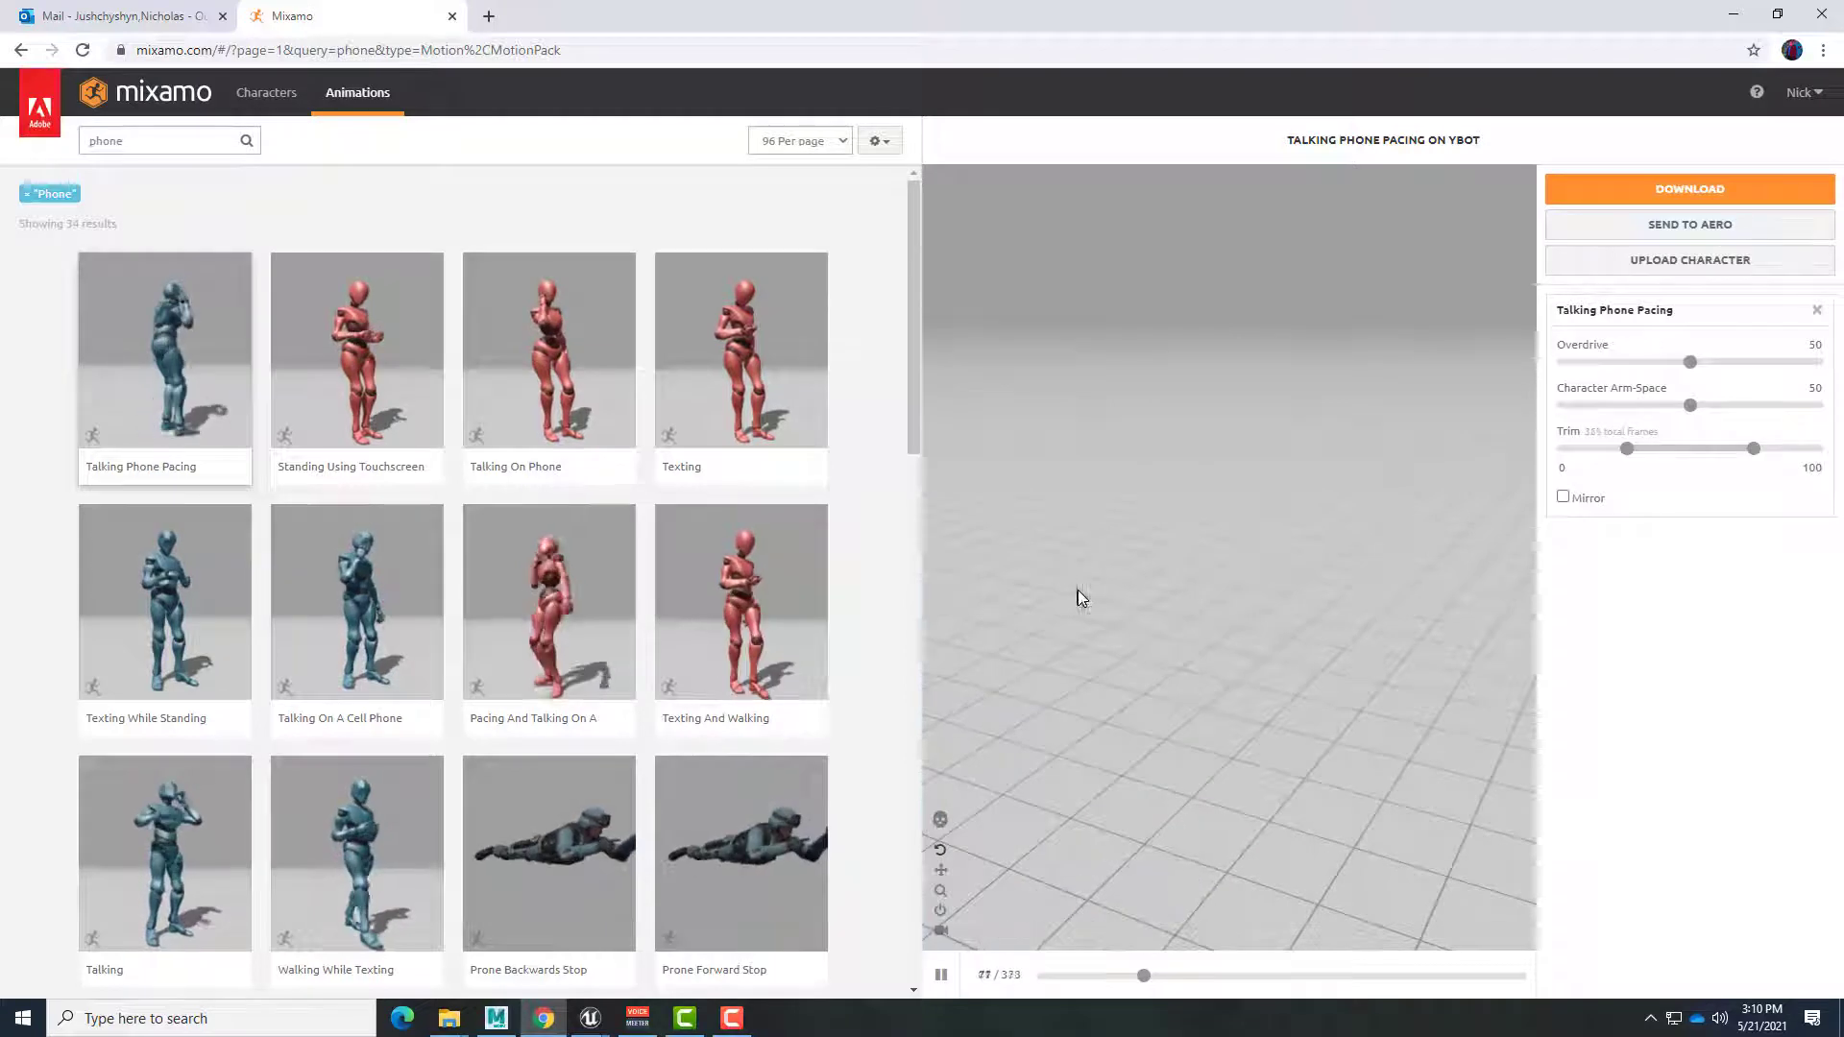
click(1640, 189)
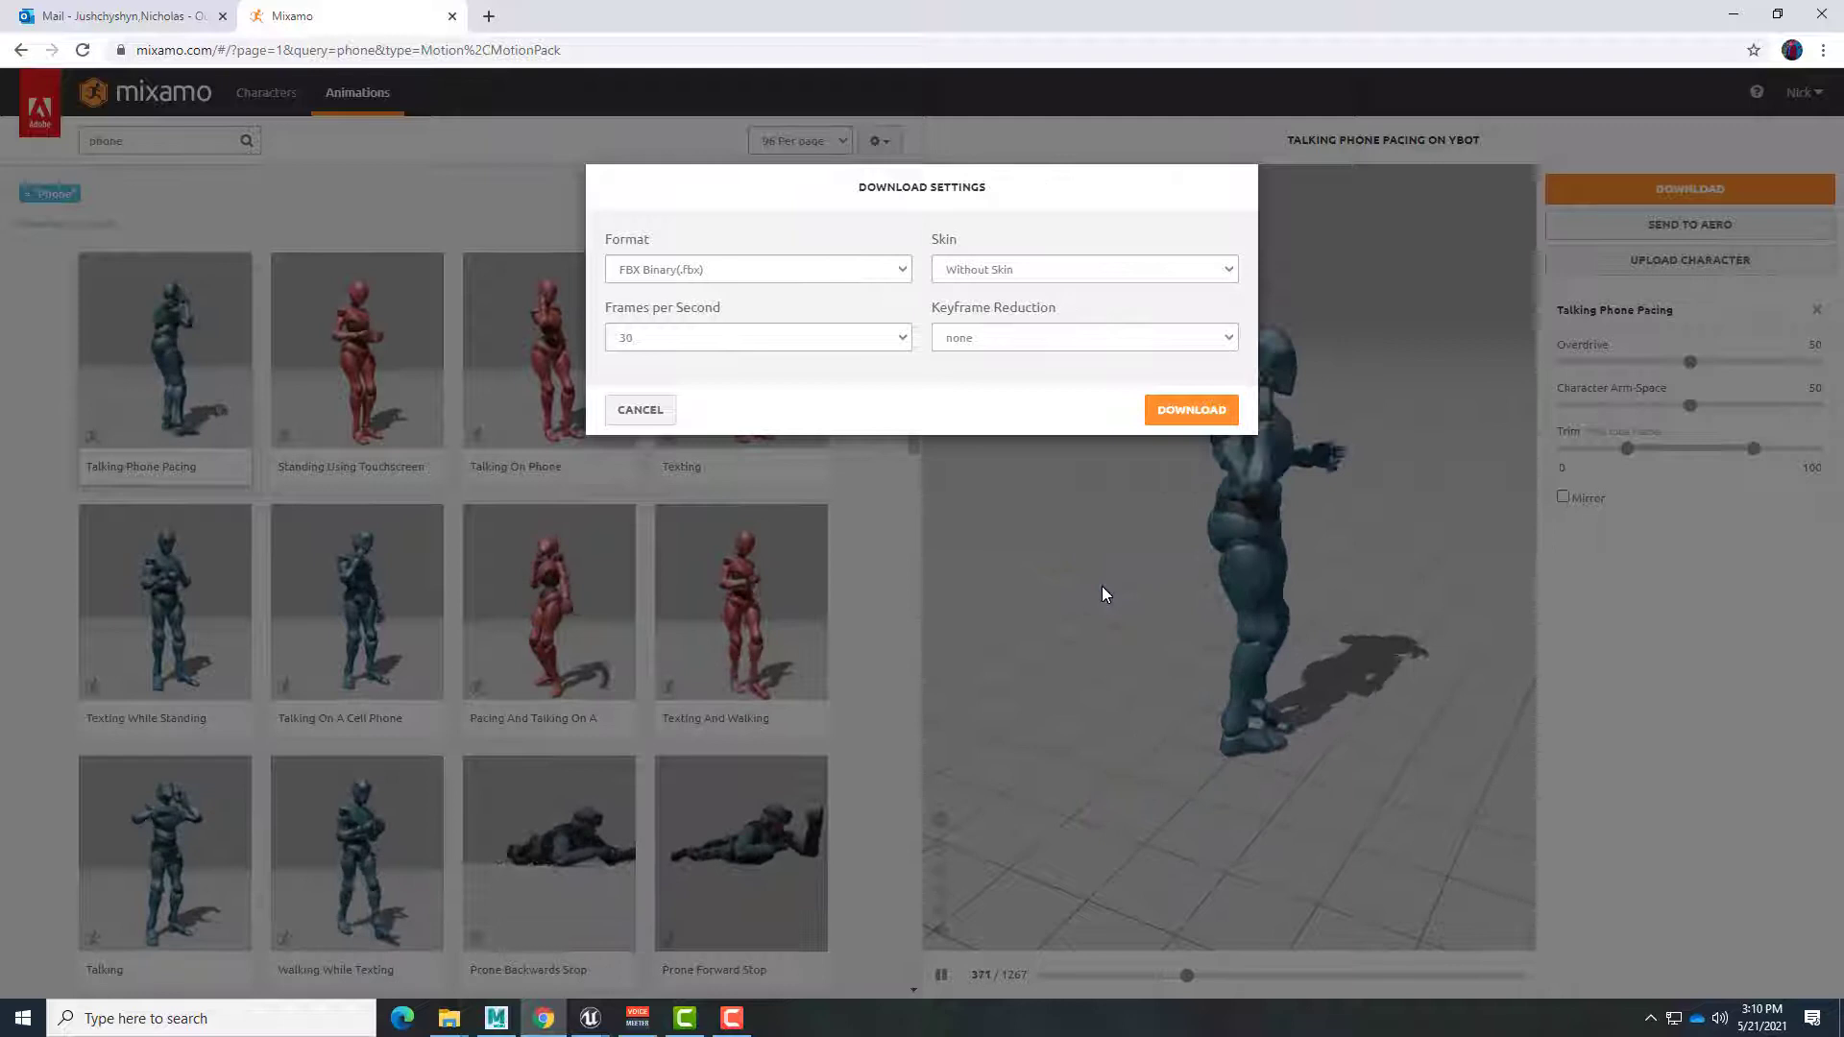
click(640, 410)
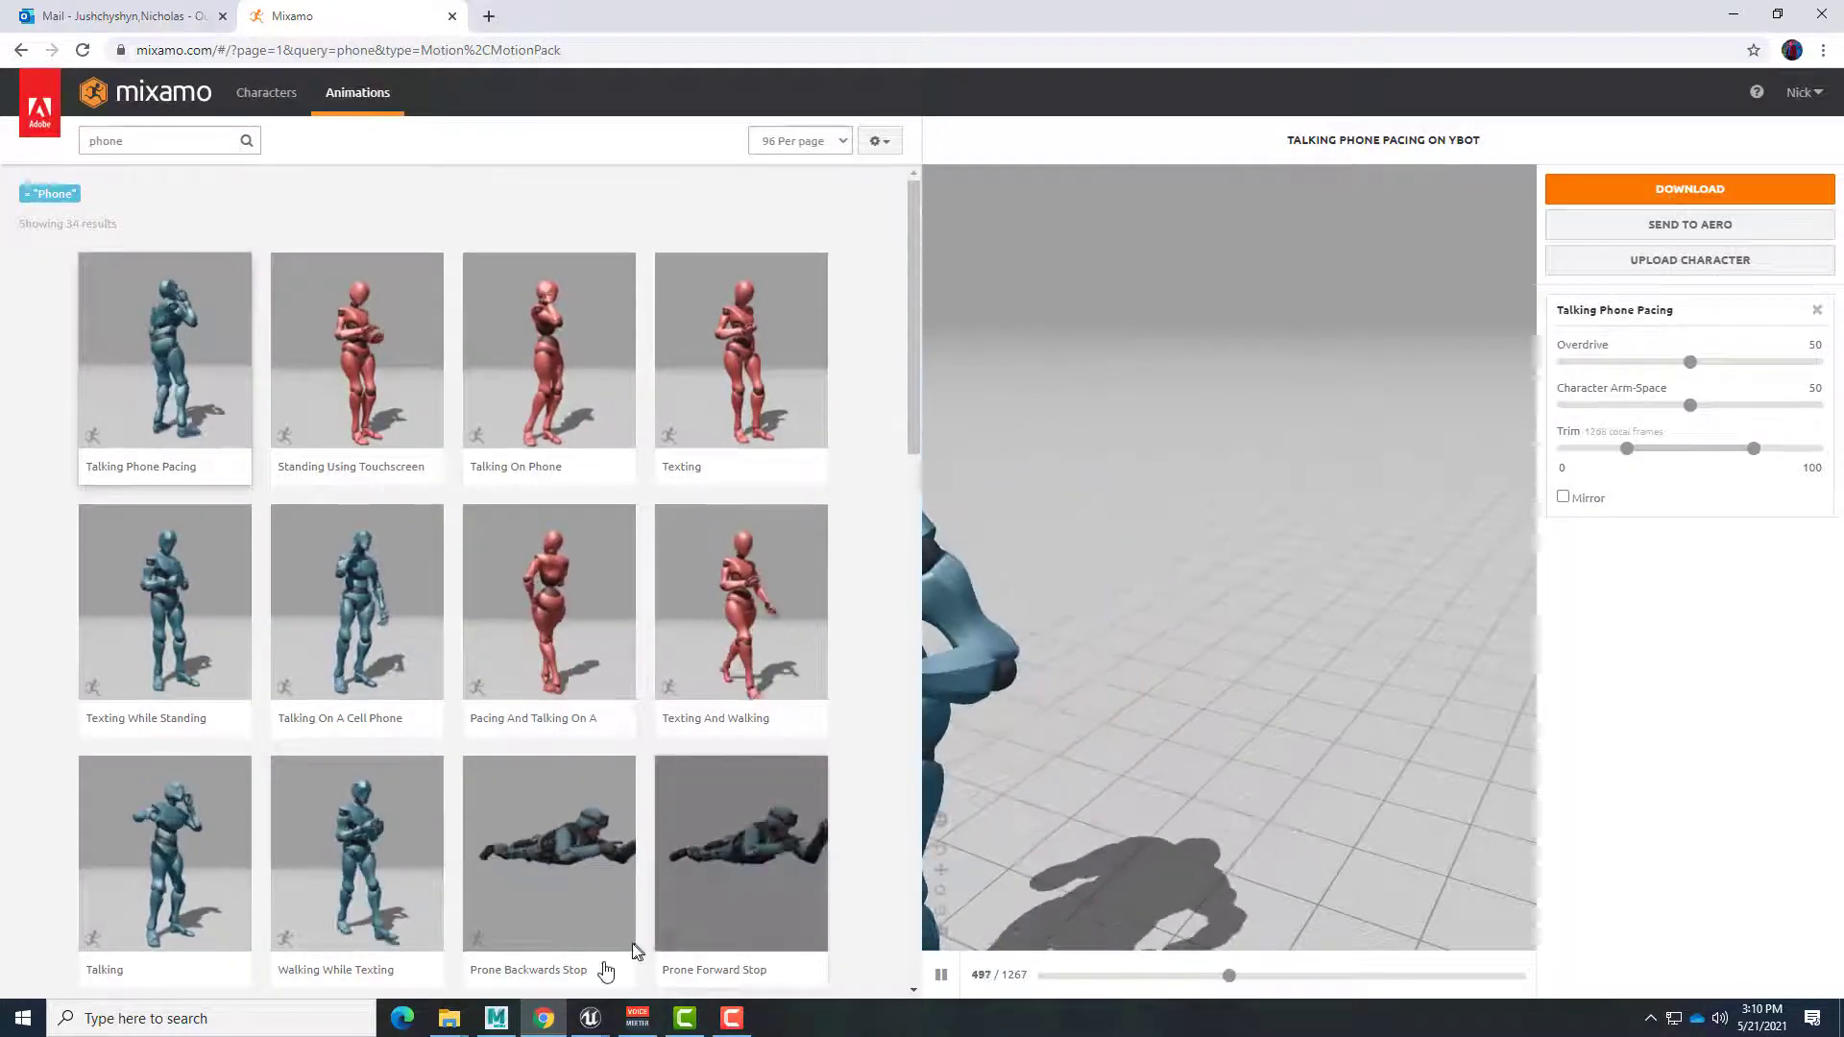
click(496, 1020)
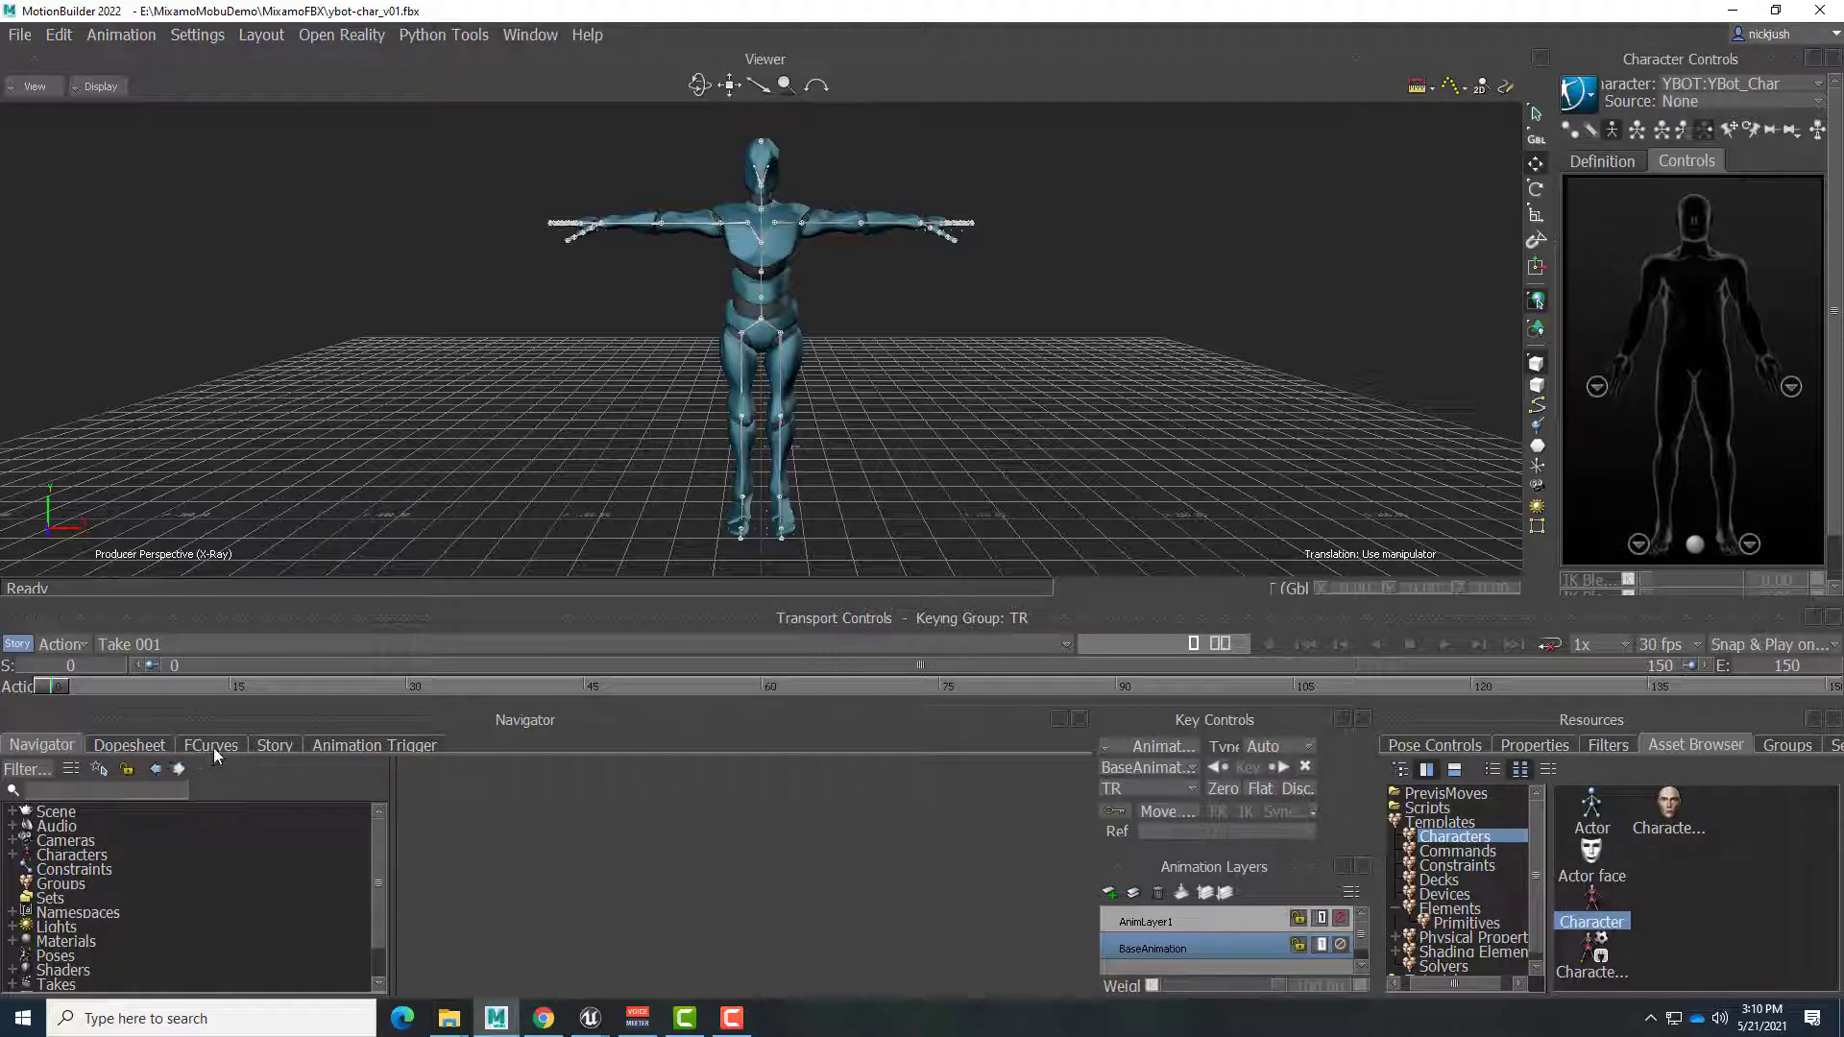
Step: In the Story window, insert a Character Animation Track and set its character to YBOT:YBot_Char
click(279, 746)
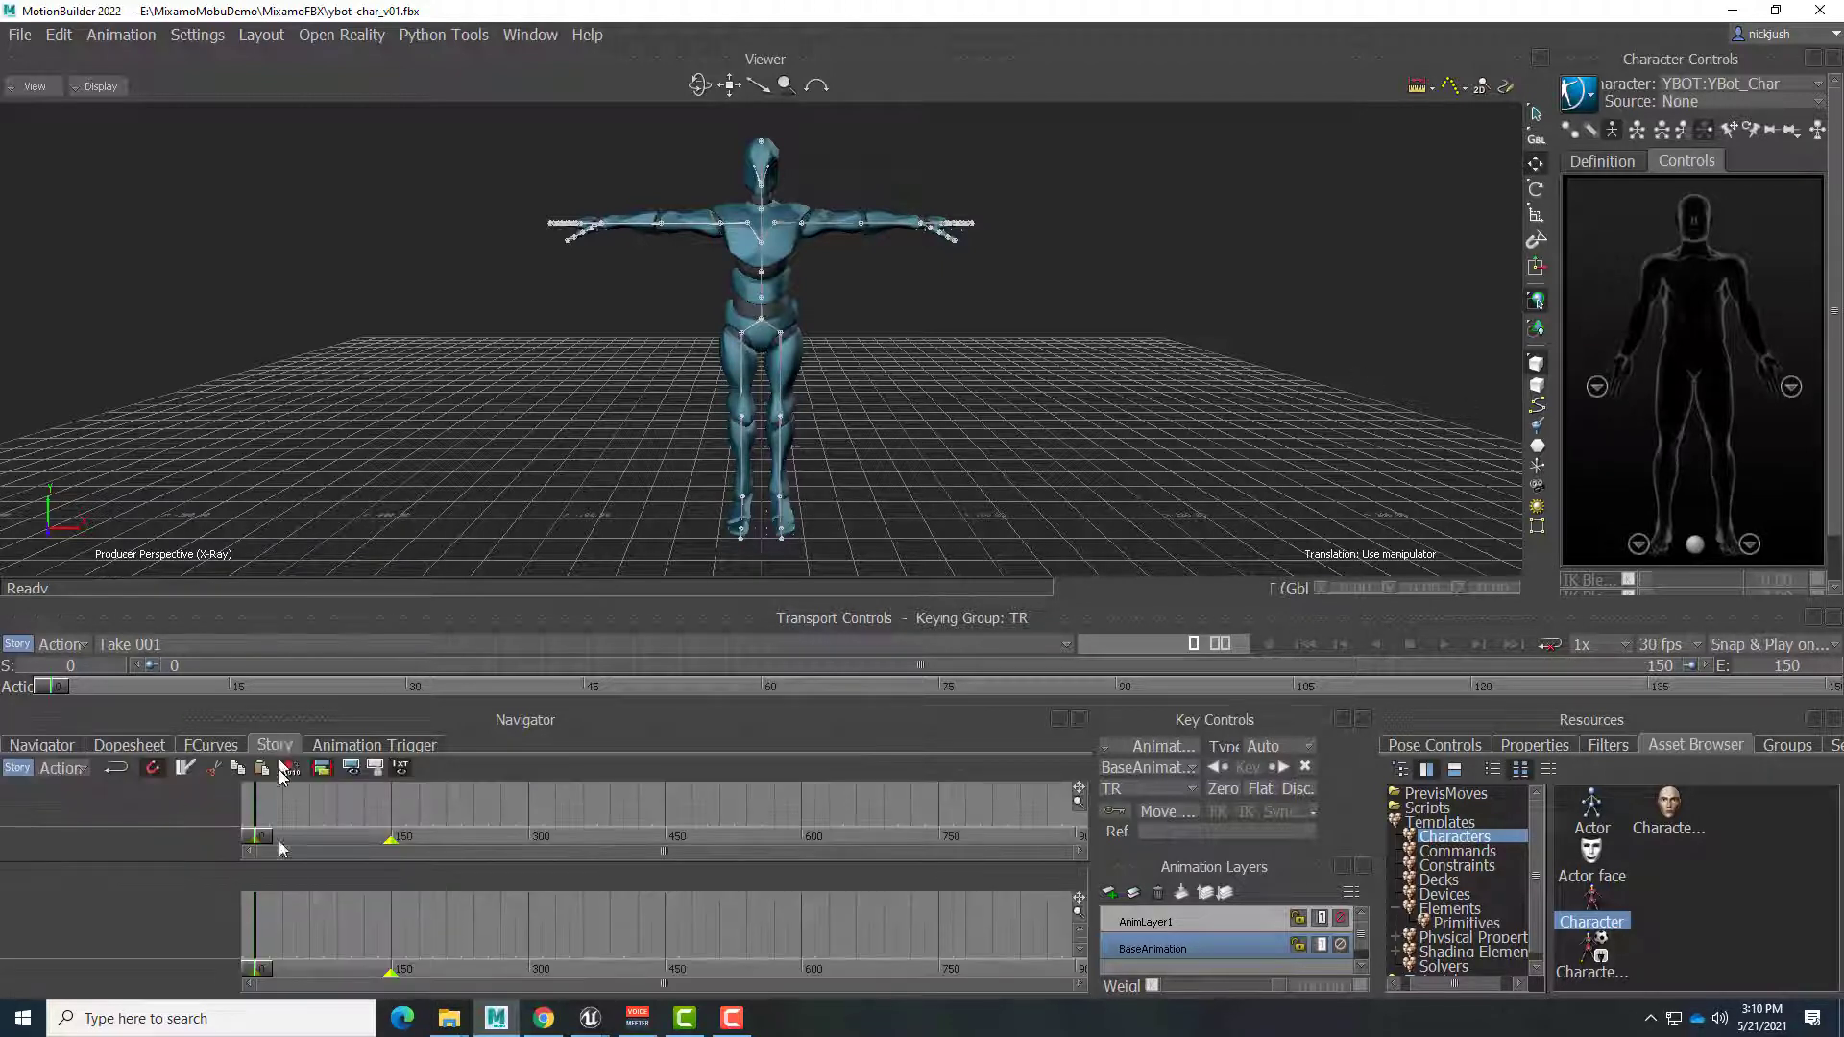
right_click(171, 920)
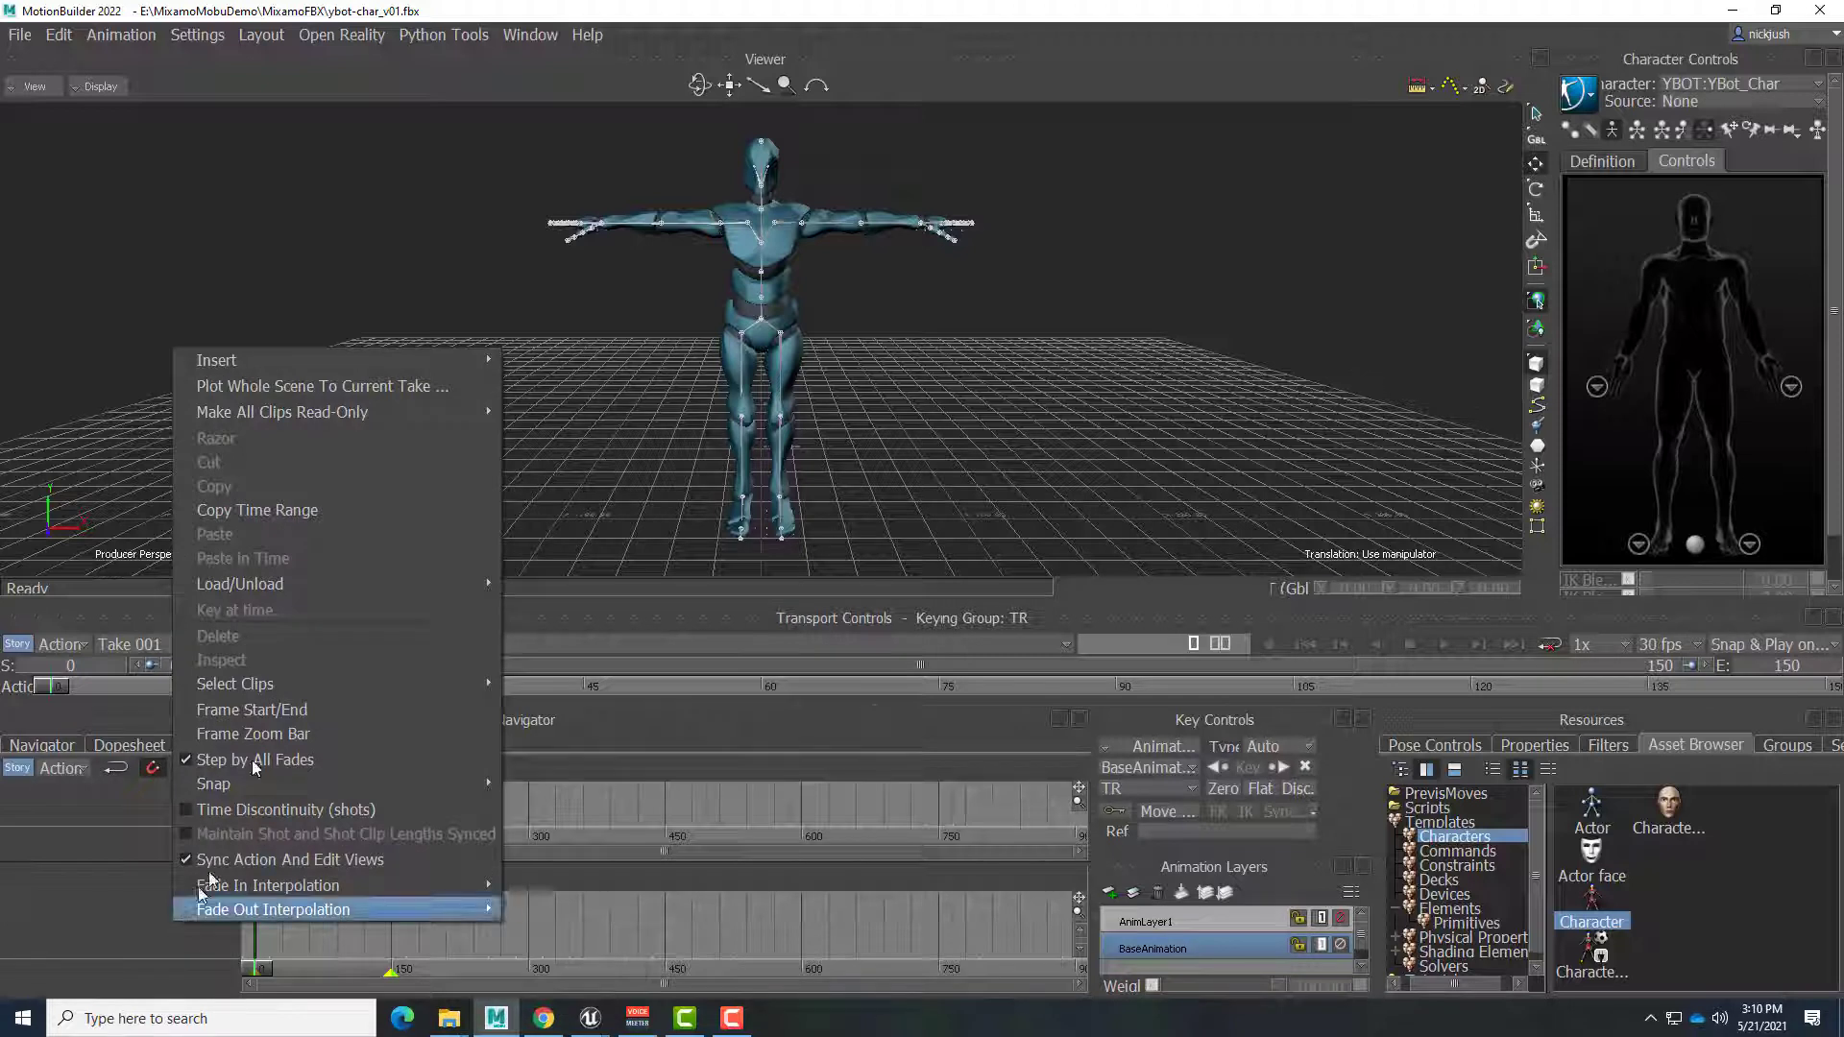
mouse_move(262, 362)
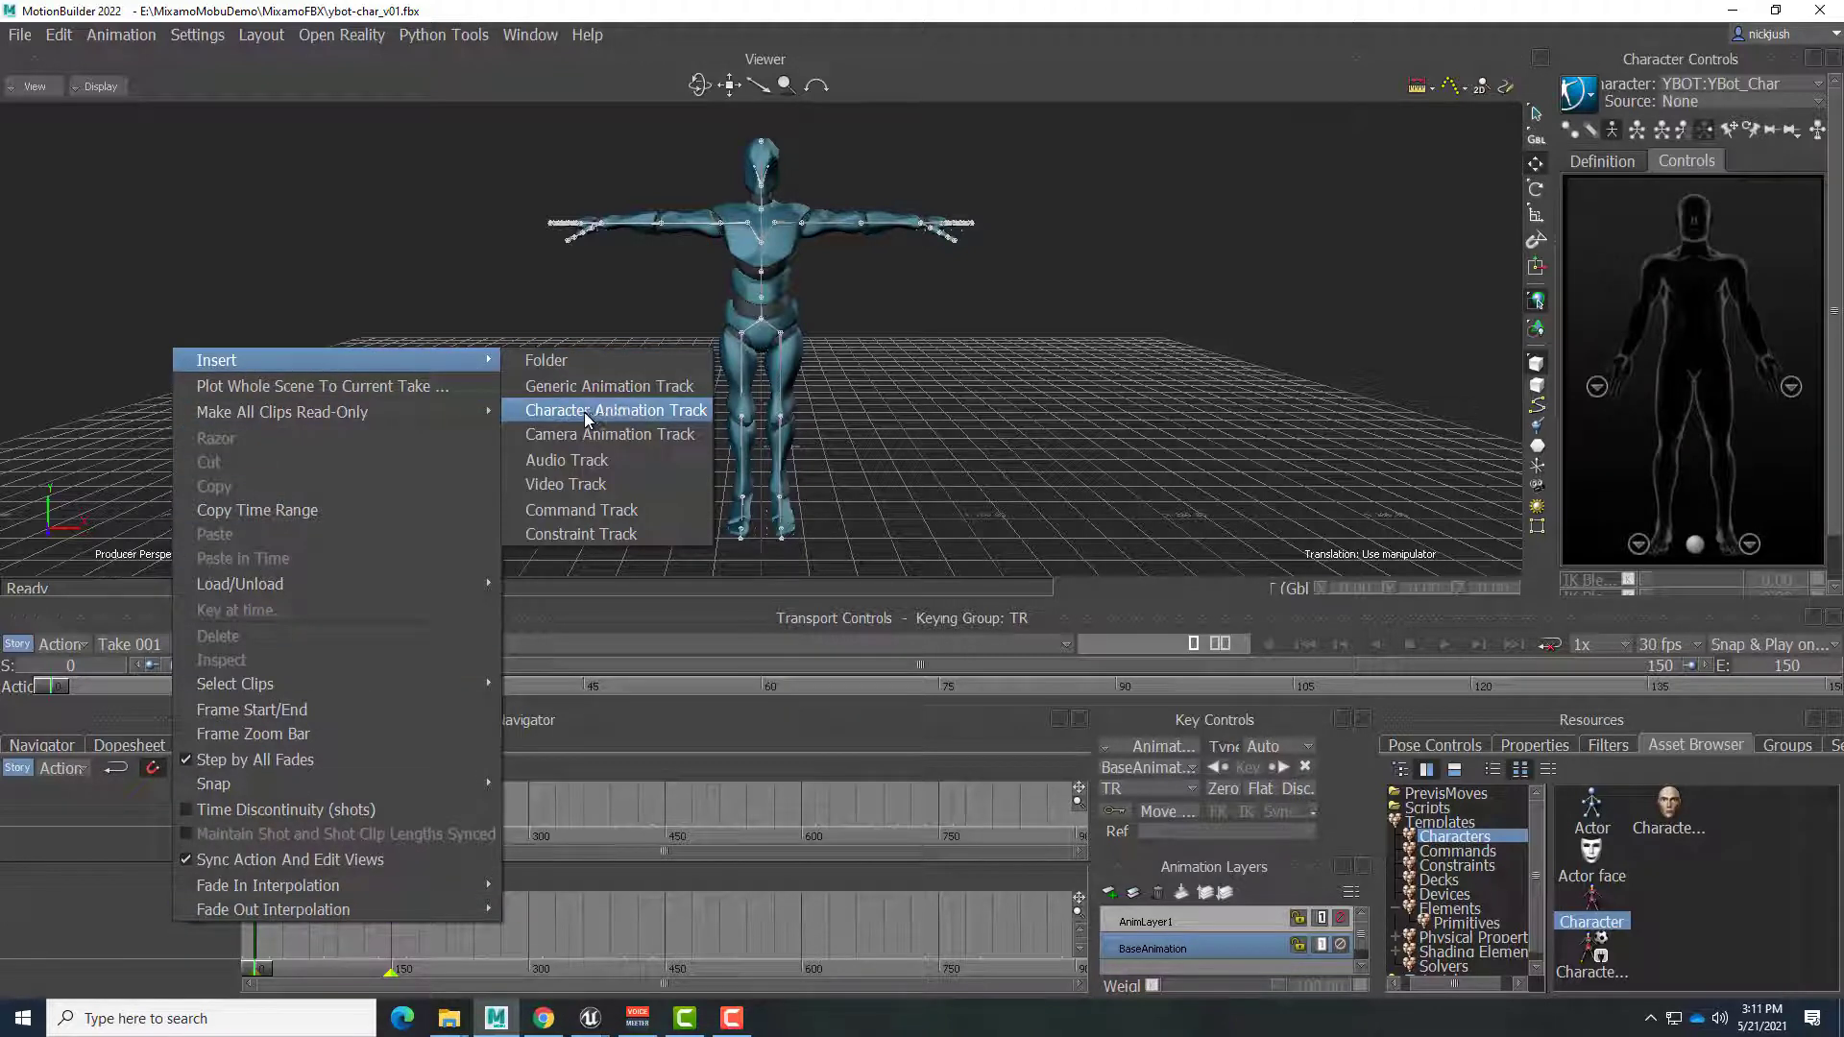
click(630, 412)
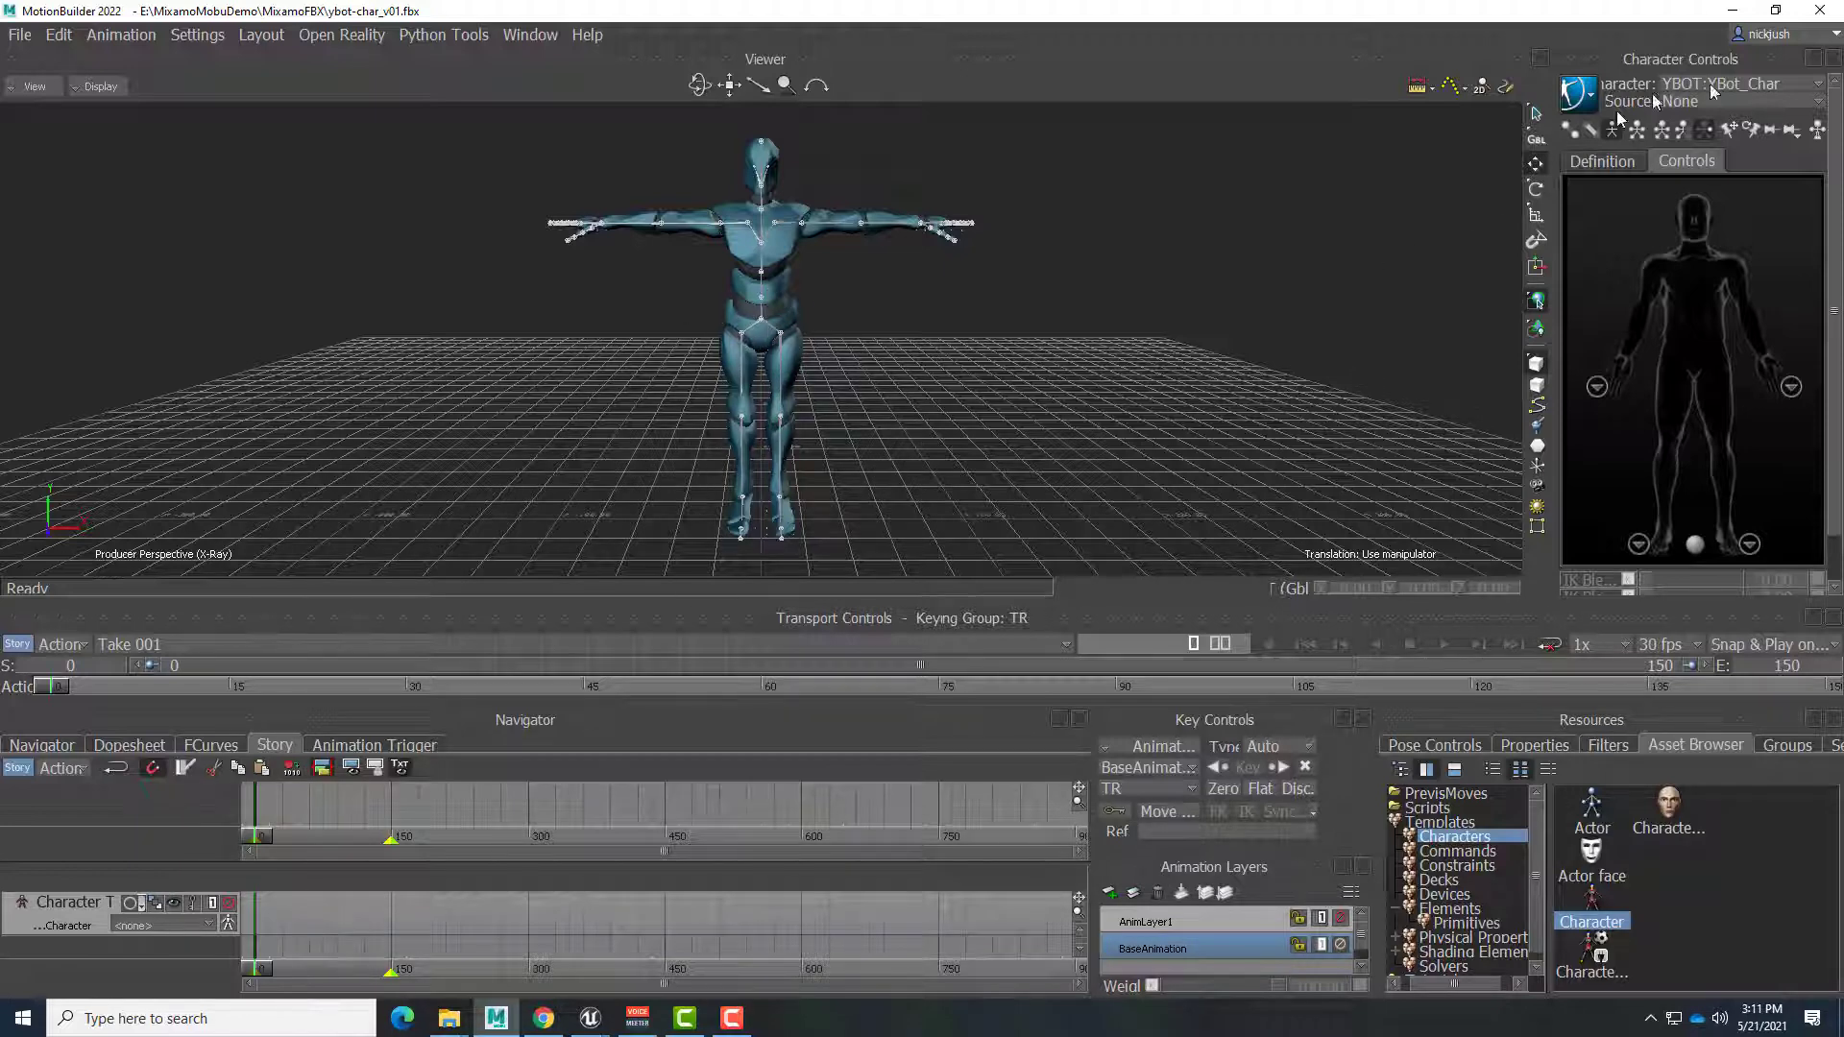
click(167, 922)
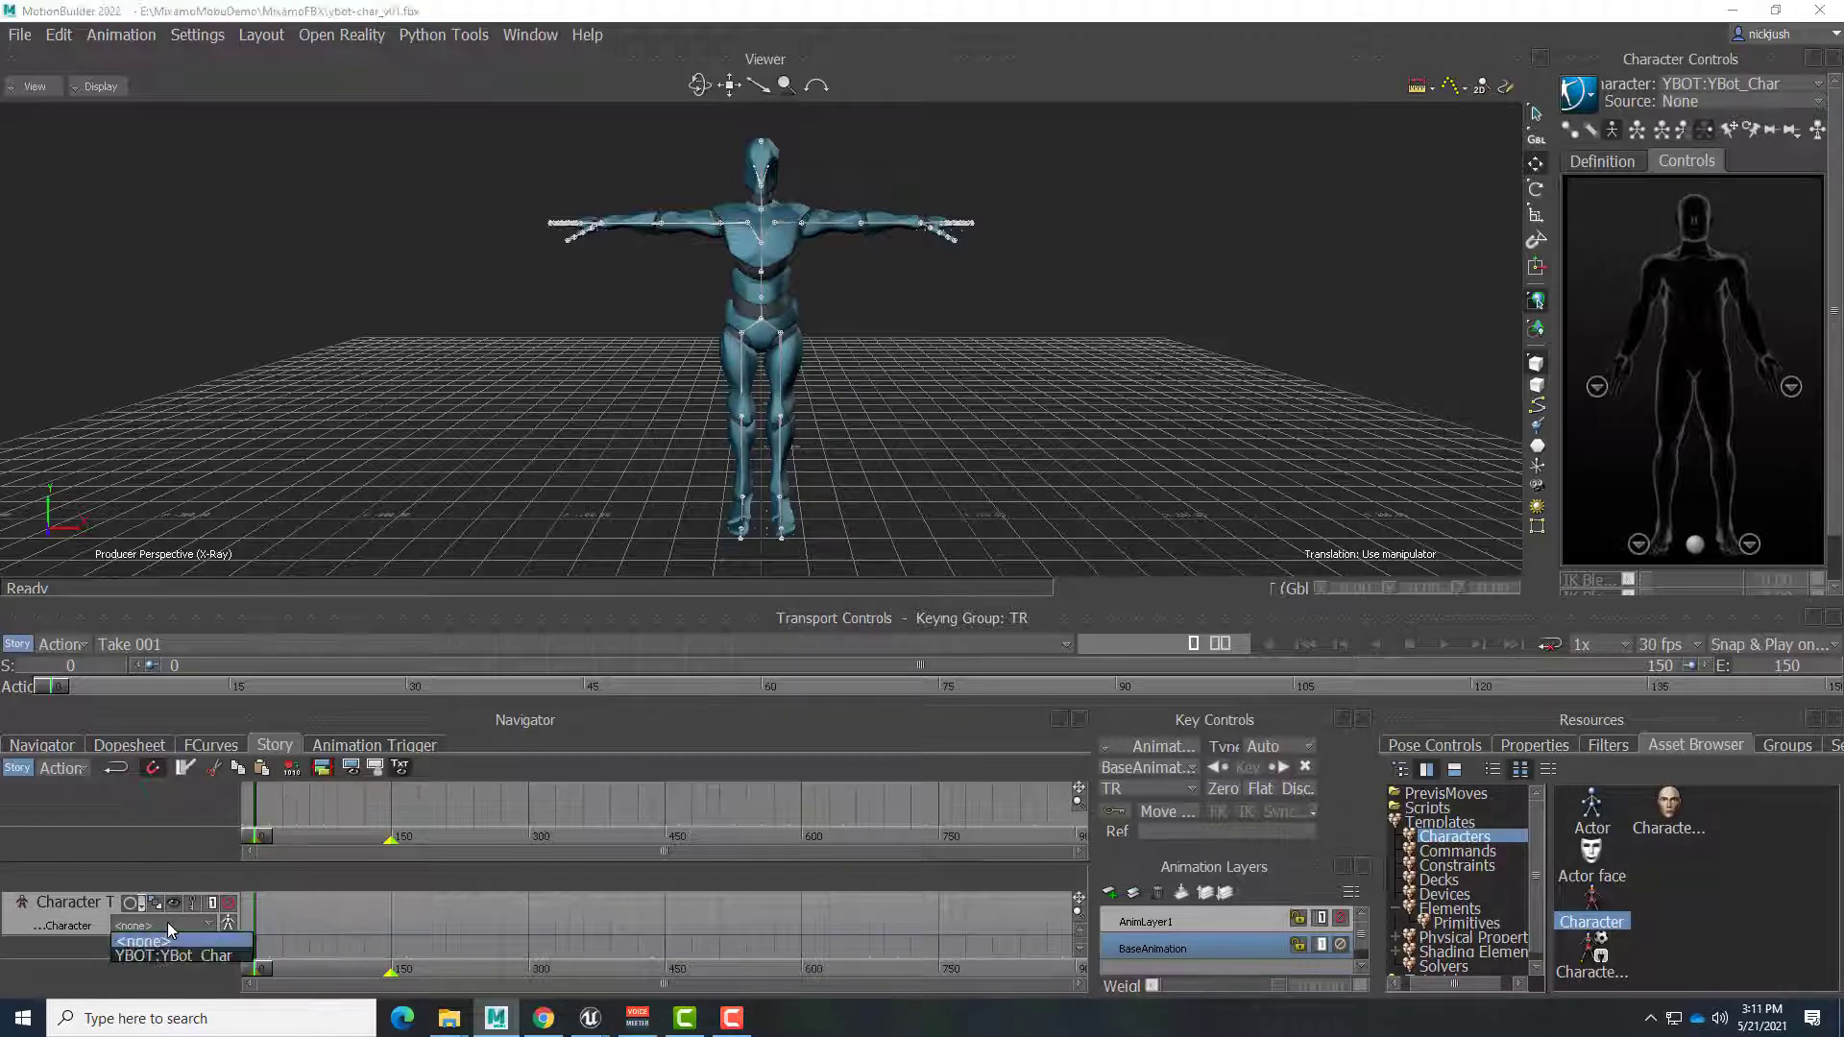
click(150, 955)
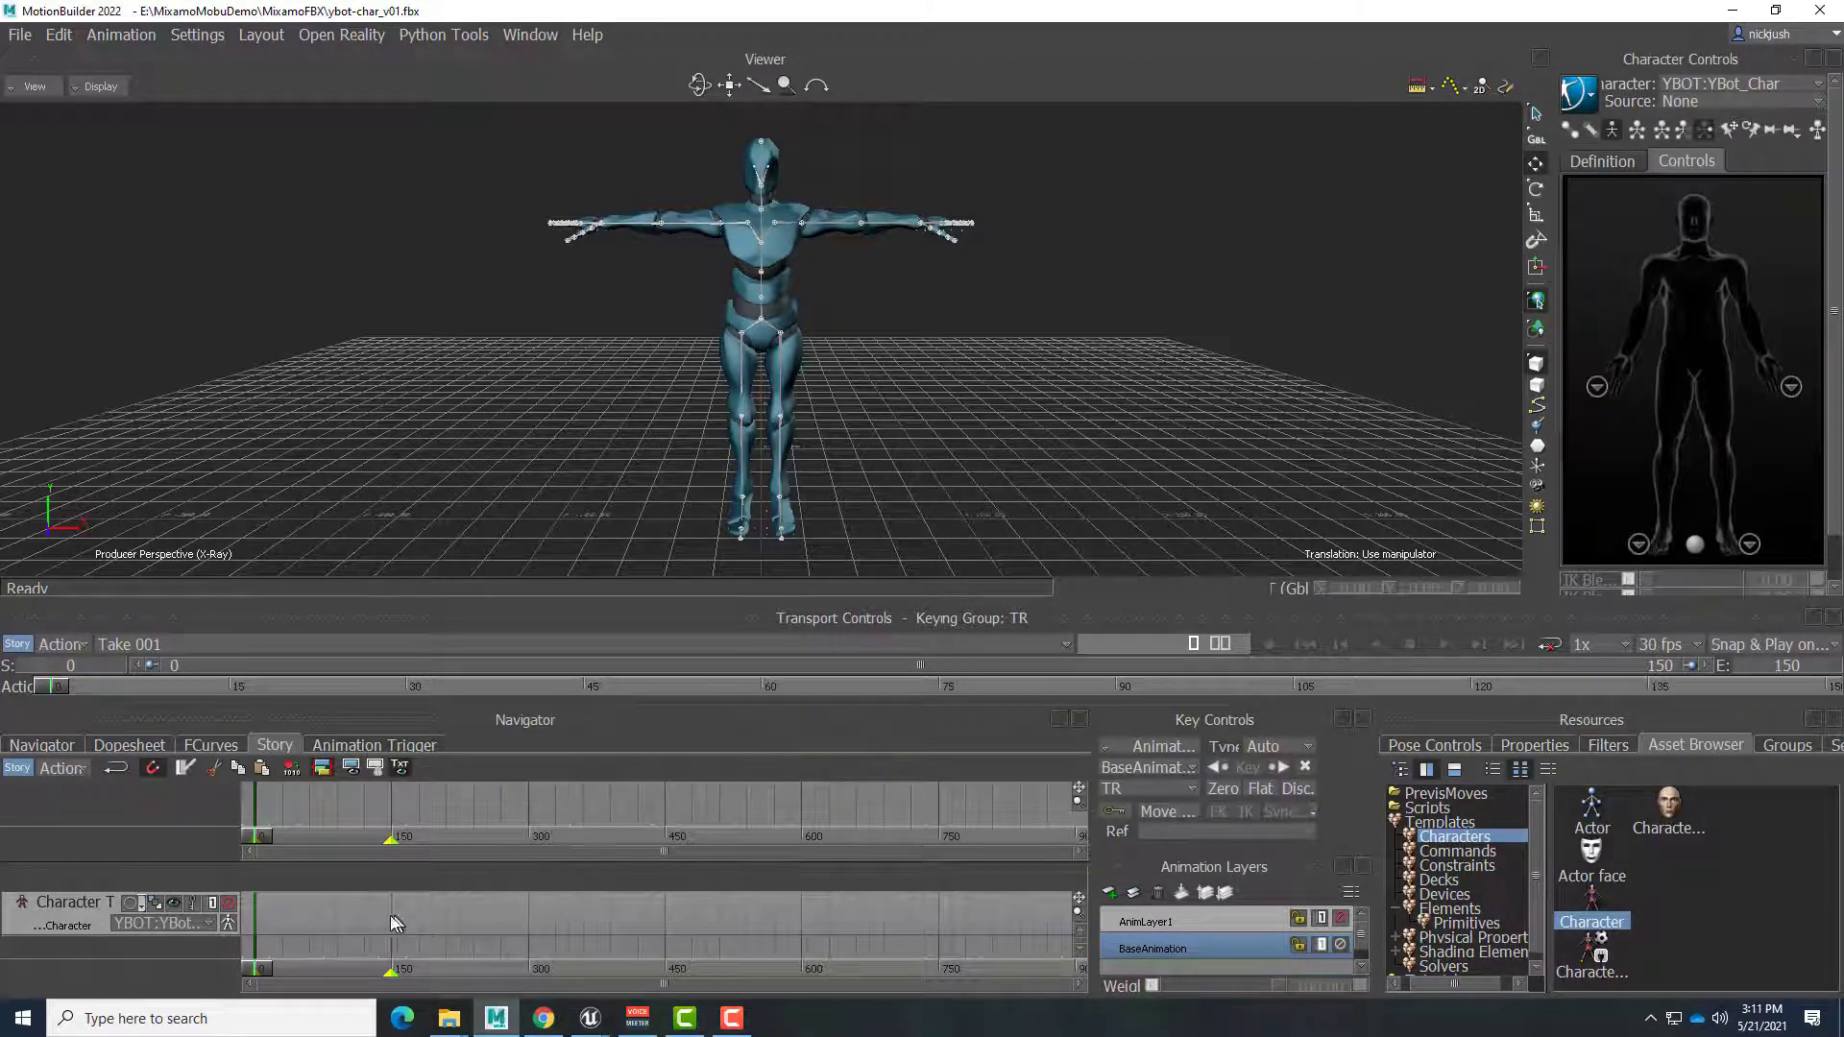
Step: Insert BotWalking.fbx as a clip on the YBot character track
right_click(327, 913)
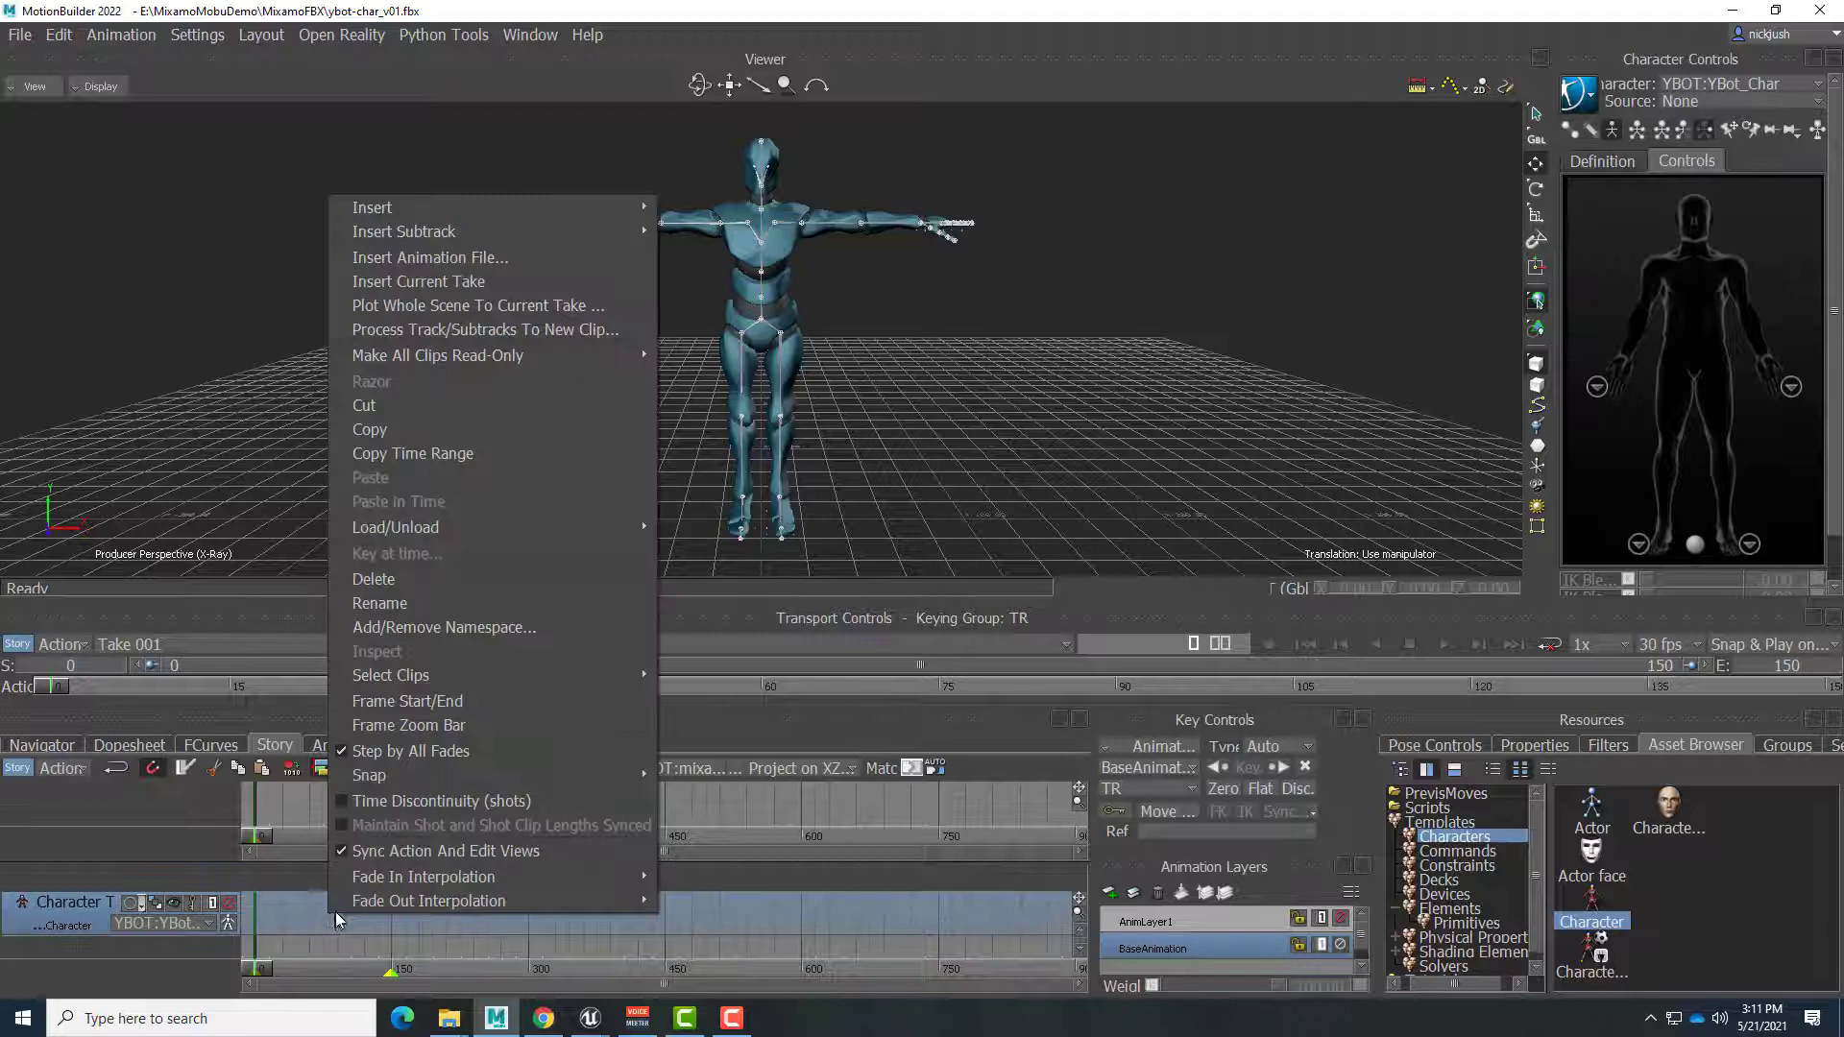
click(465, 267)
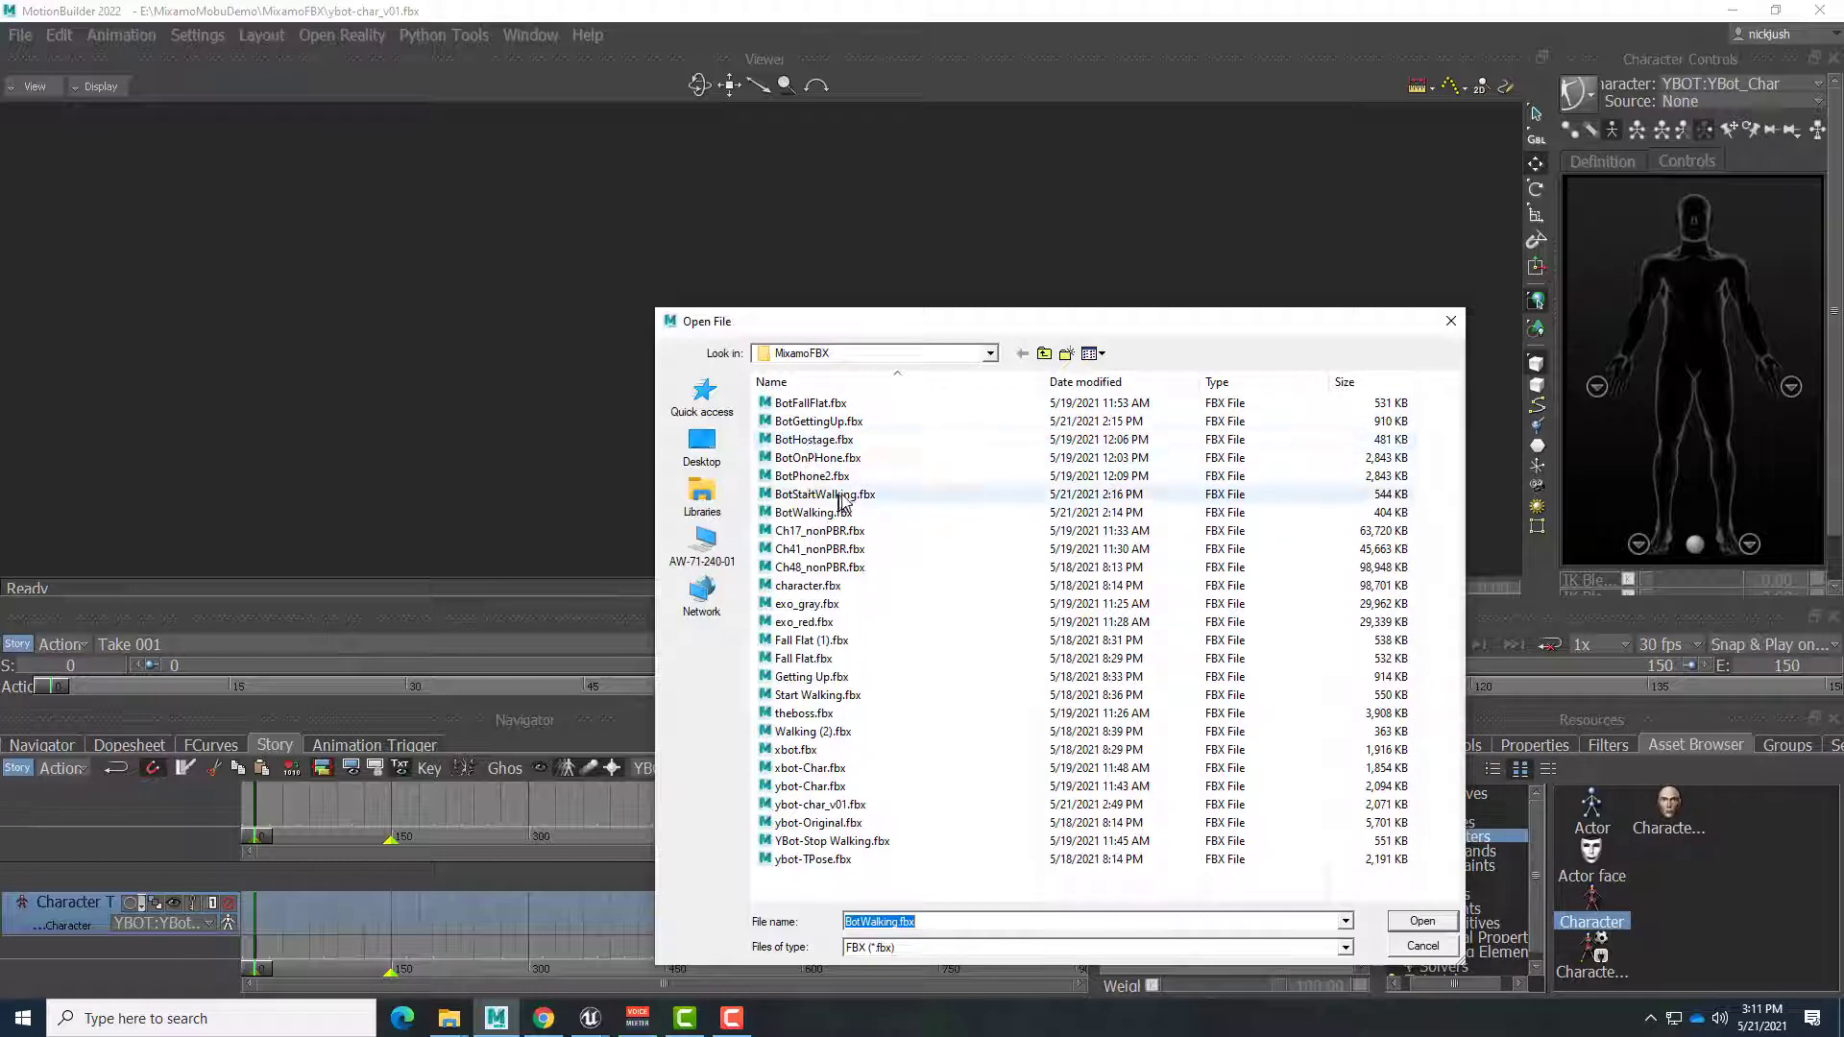
click(807, 520)
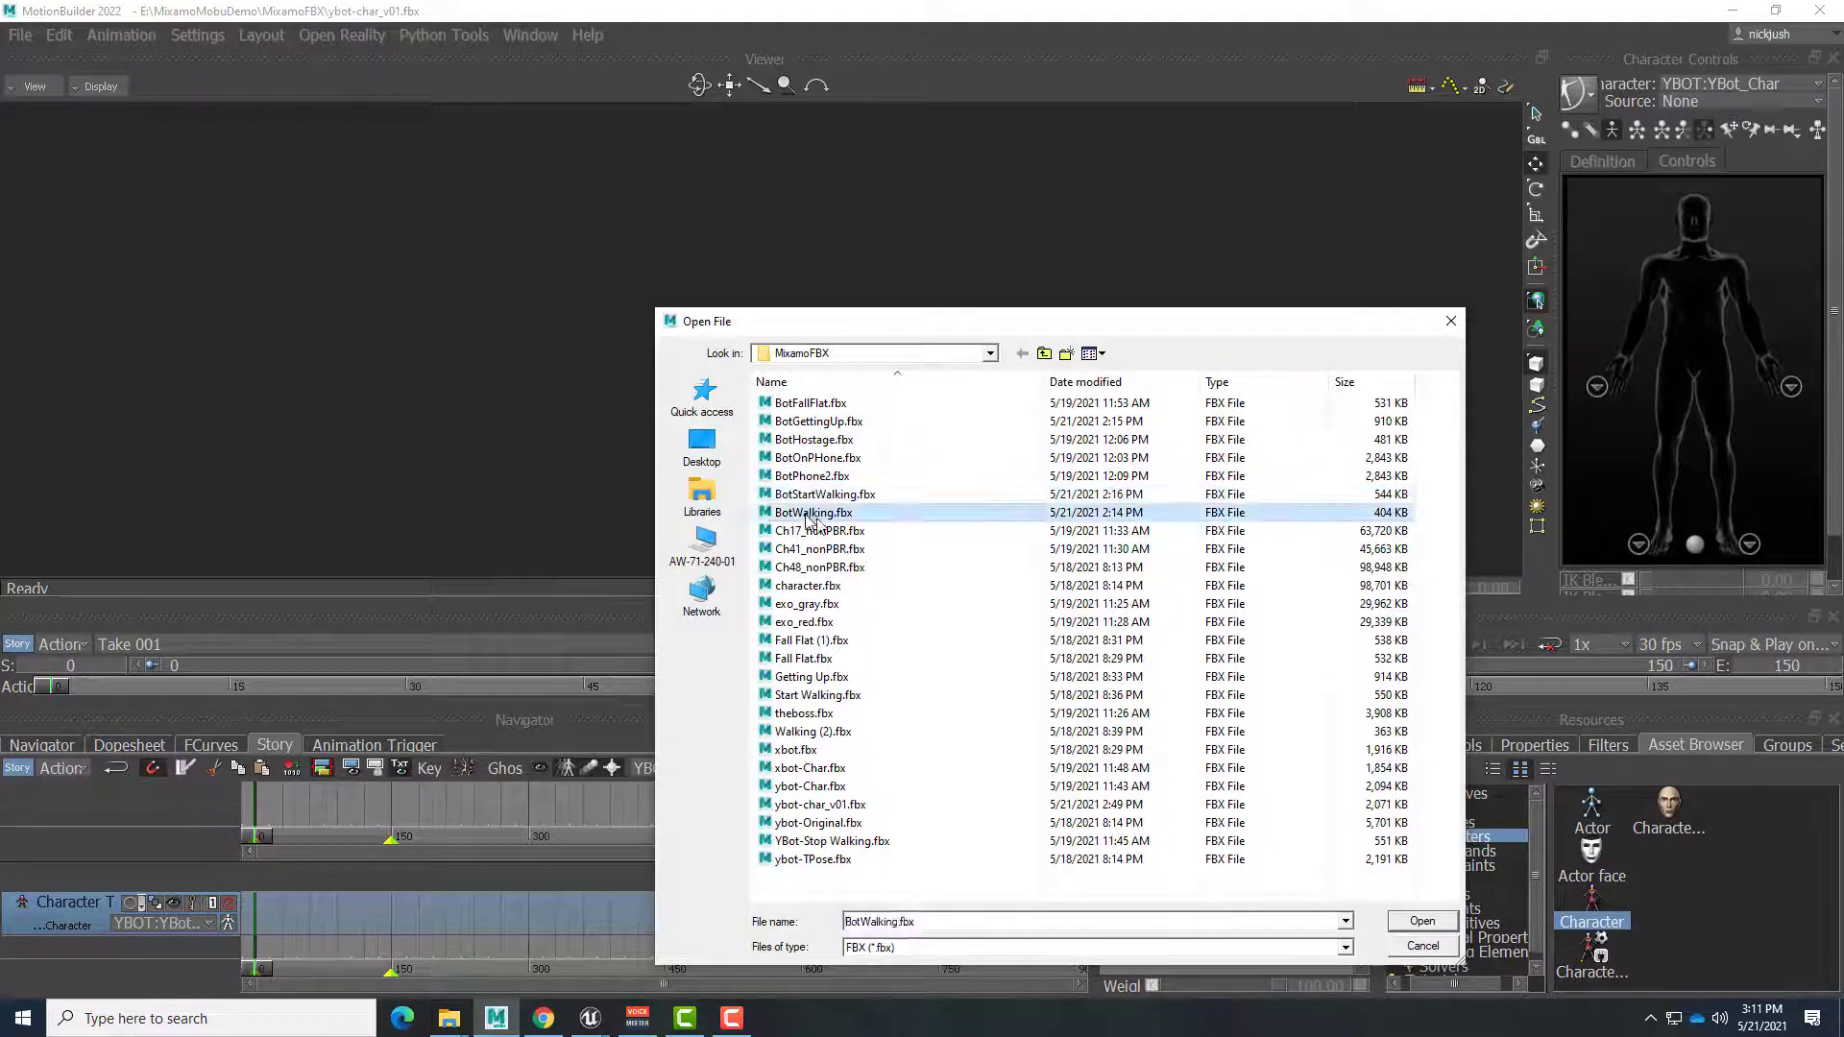
click(1420, 921)
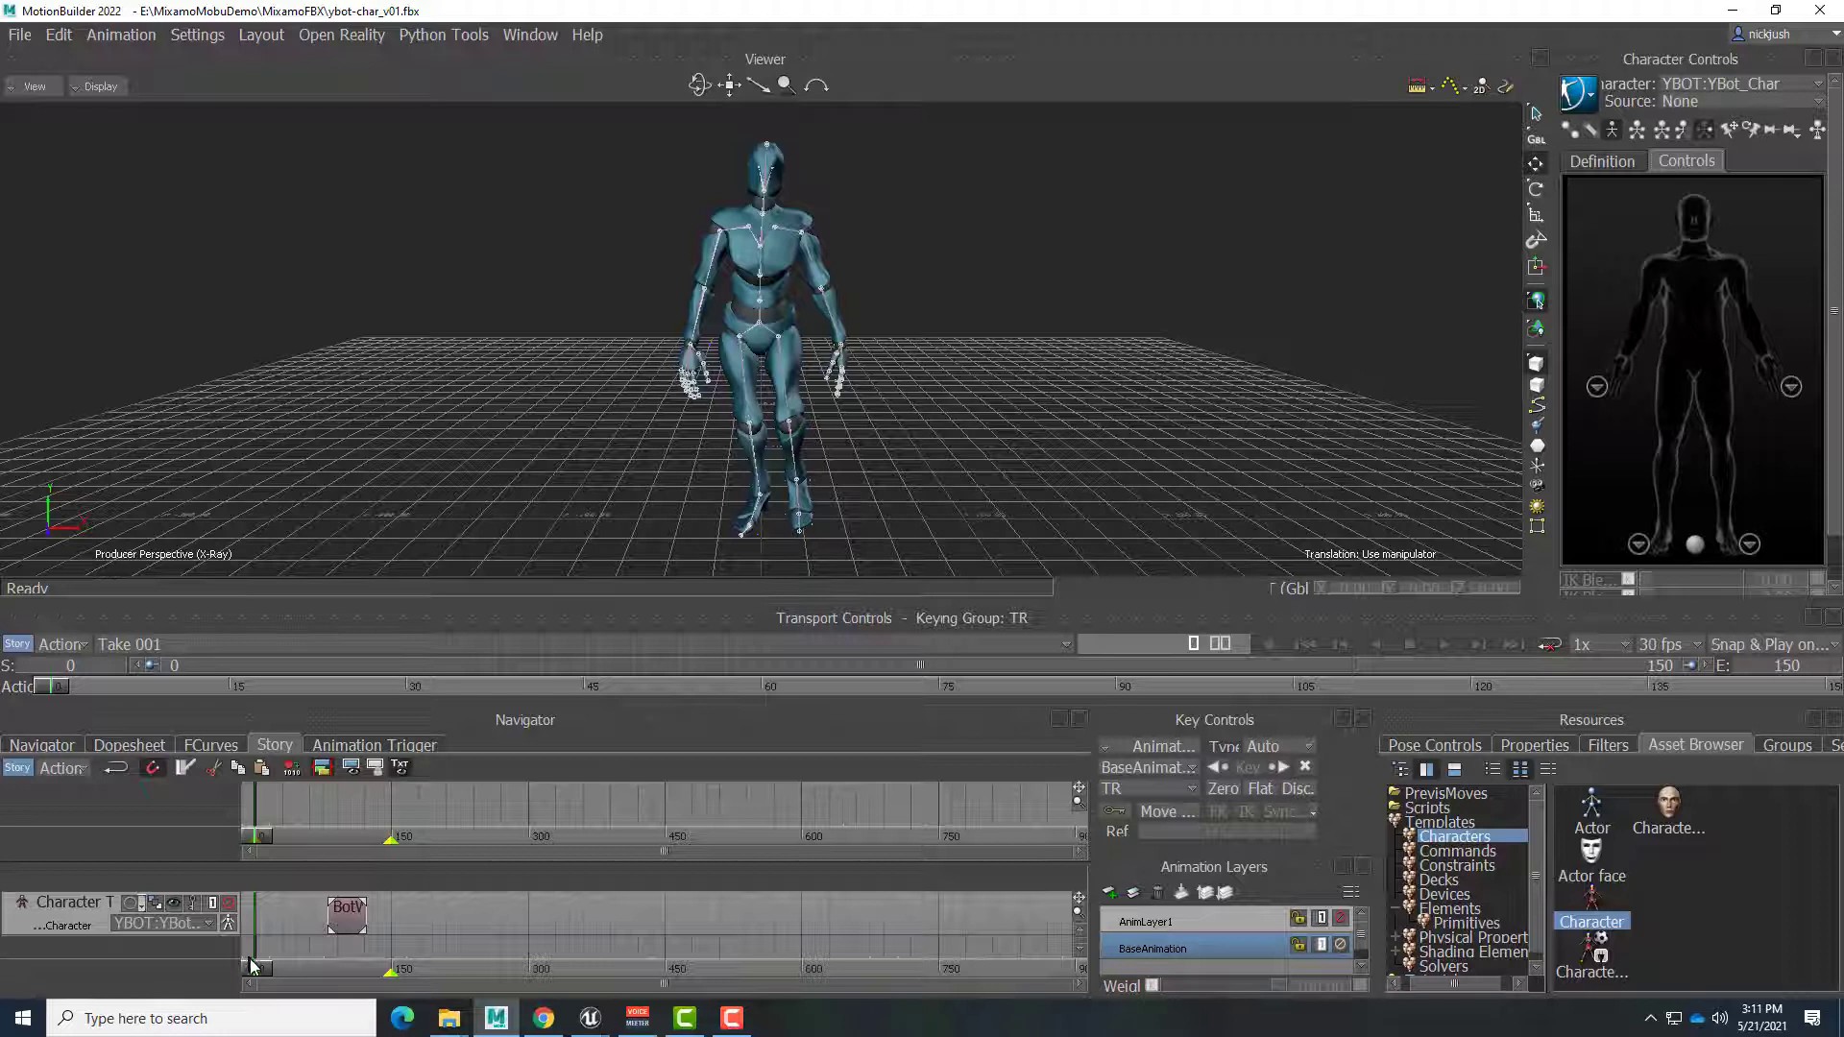
Step: Settle the BotWalking clip at frames 0–42 and play back the YBot walk
mouse_move(83, 701)
mouse_down()
mouse_move(408, 687)
mouse_move(56, 688)
mouse_up()
drag(355, 920, 259, 946)
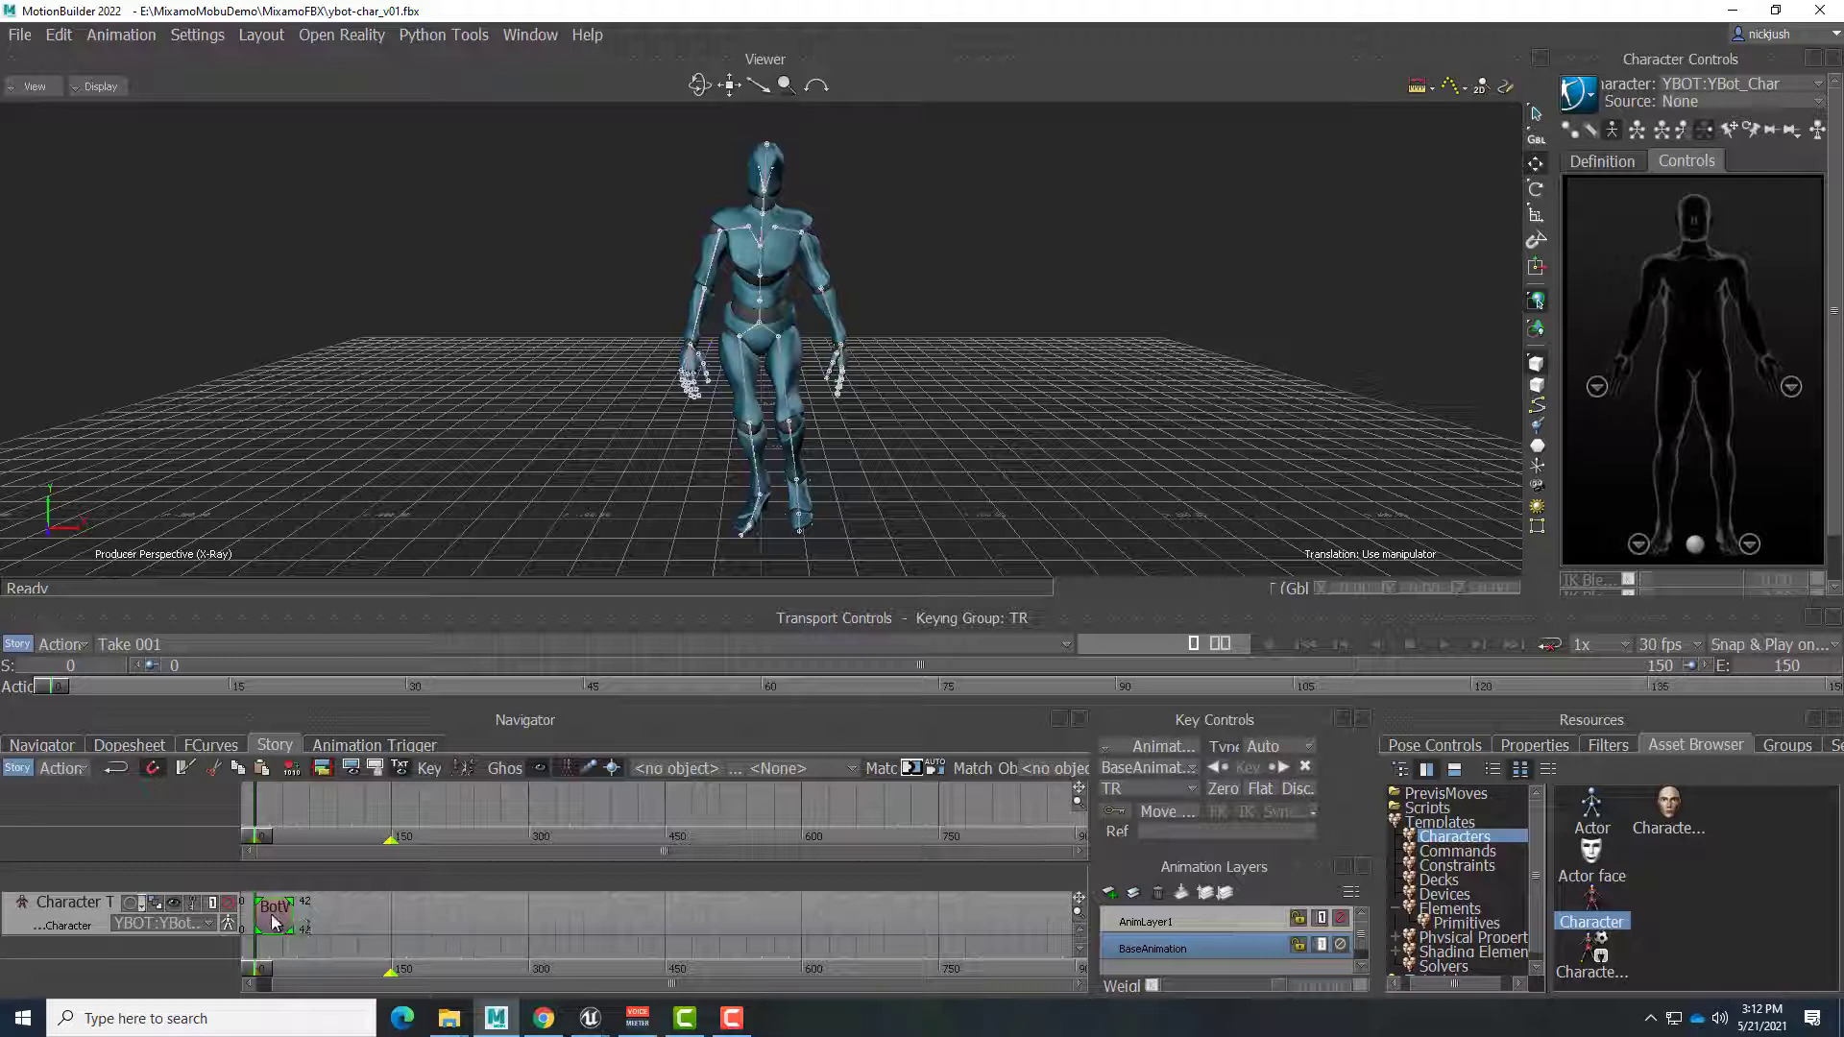
drag(274, 922, 317, 922)
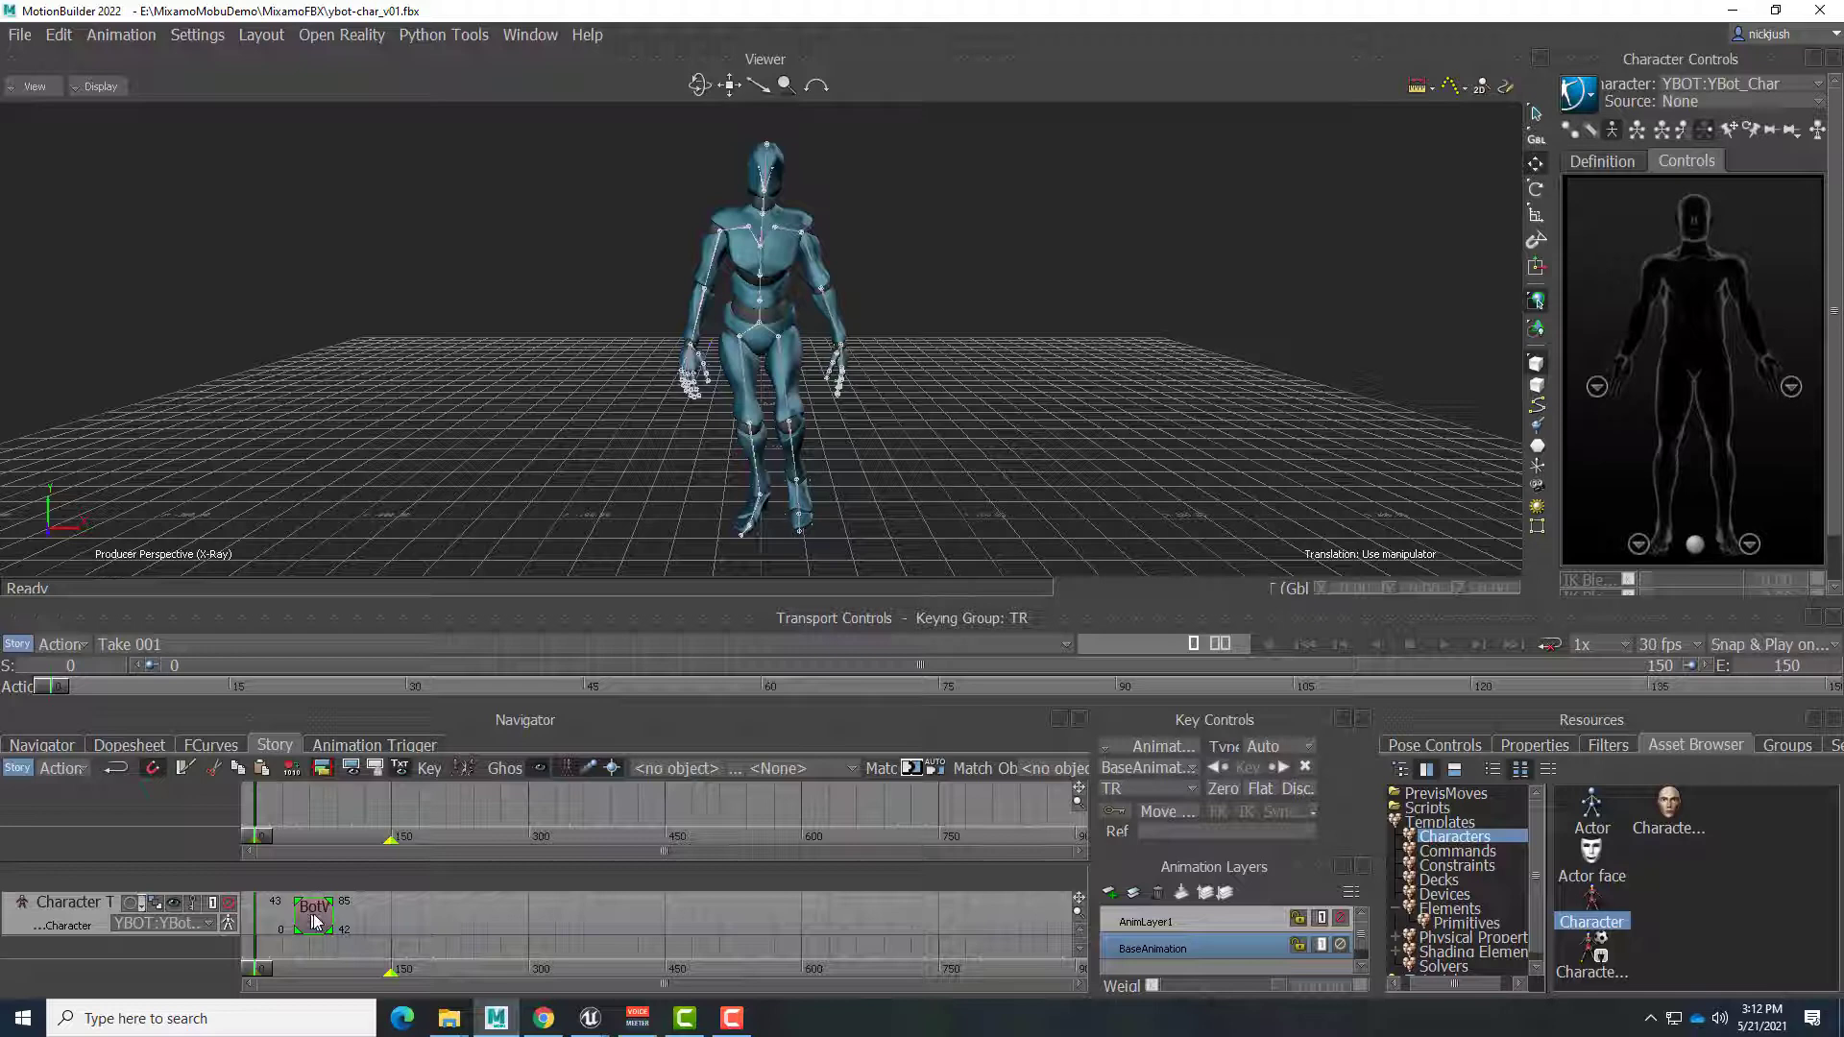
drag(314, 920, 274, 920)
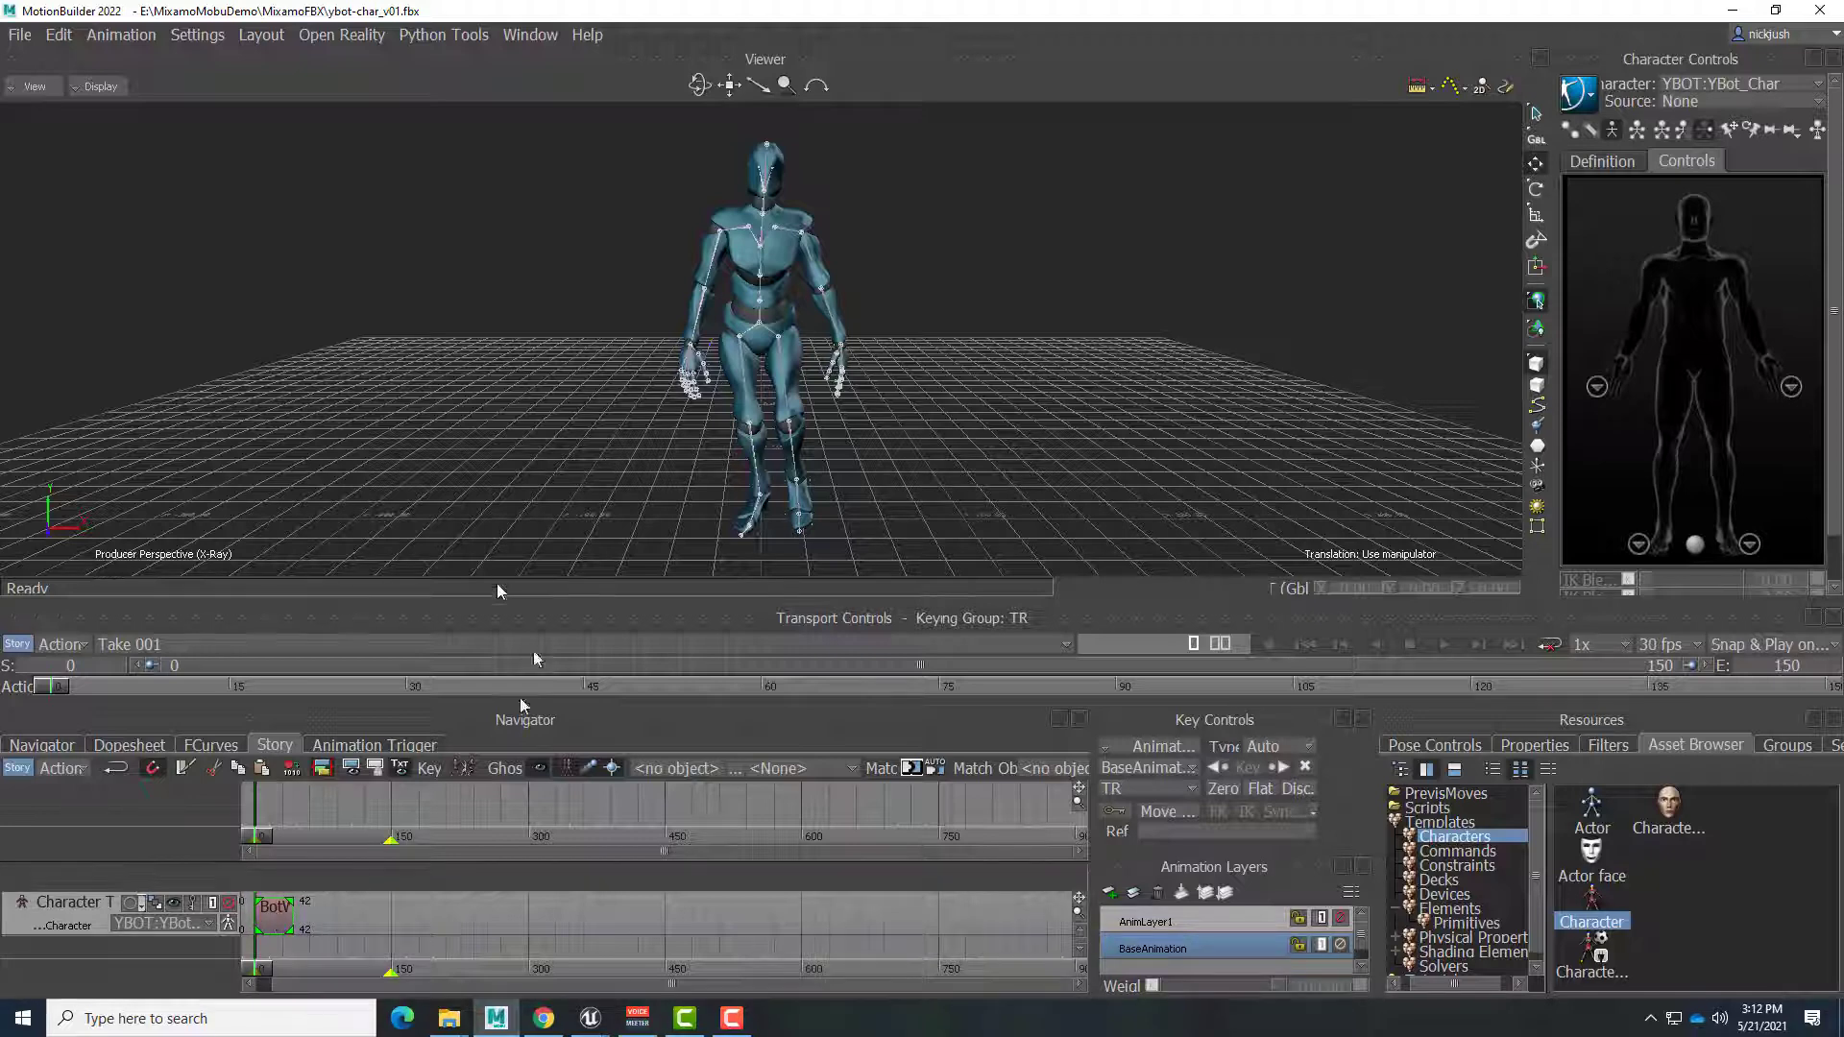
scroll(826, 411, down, 5)
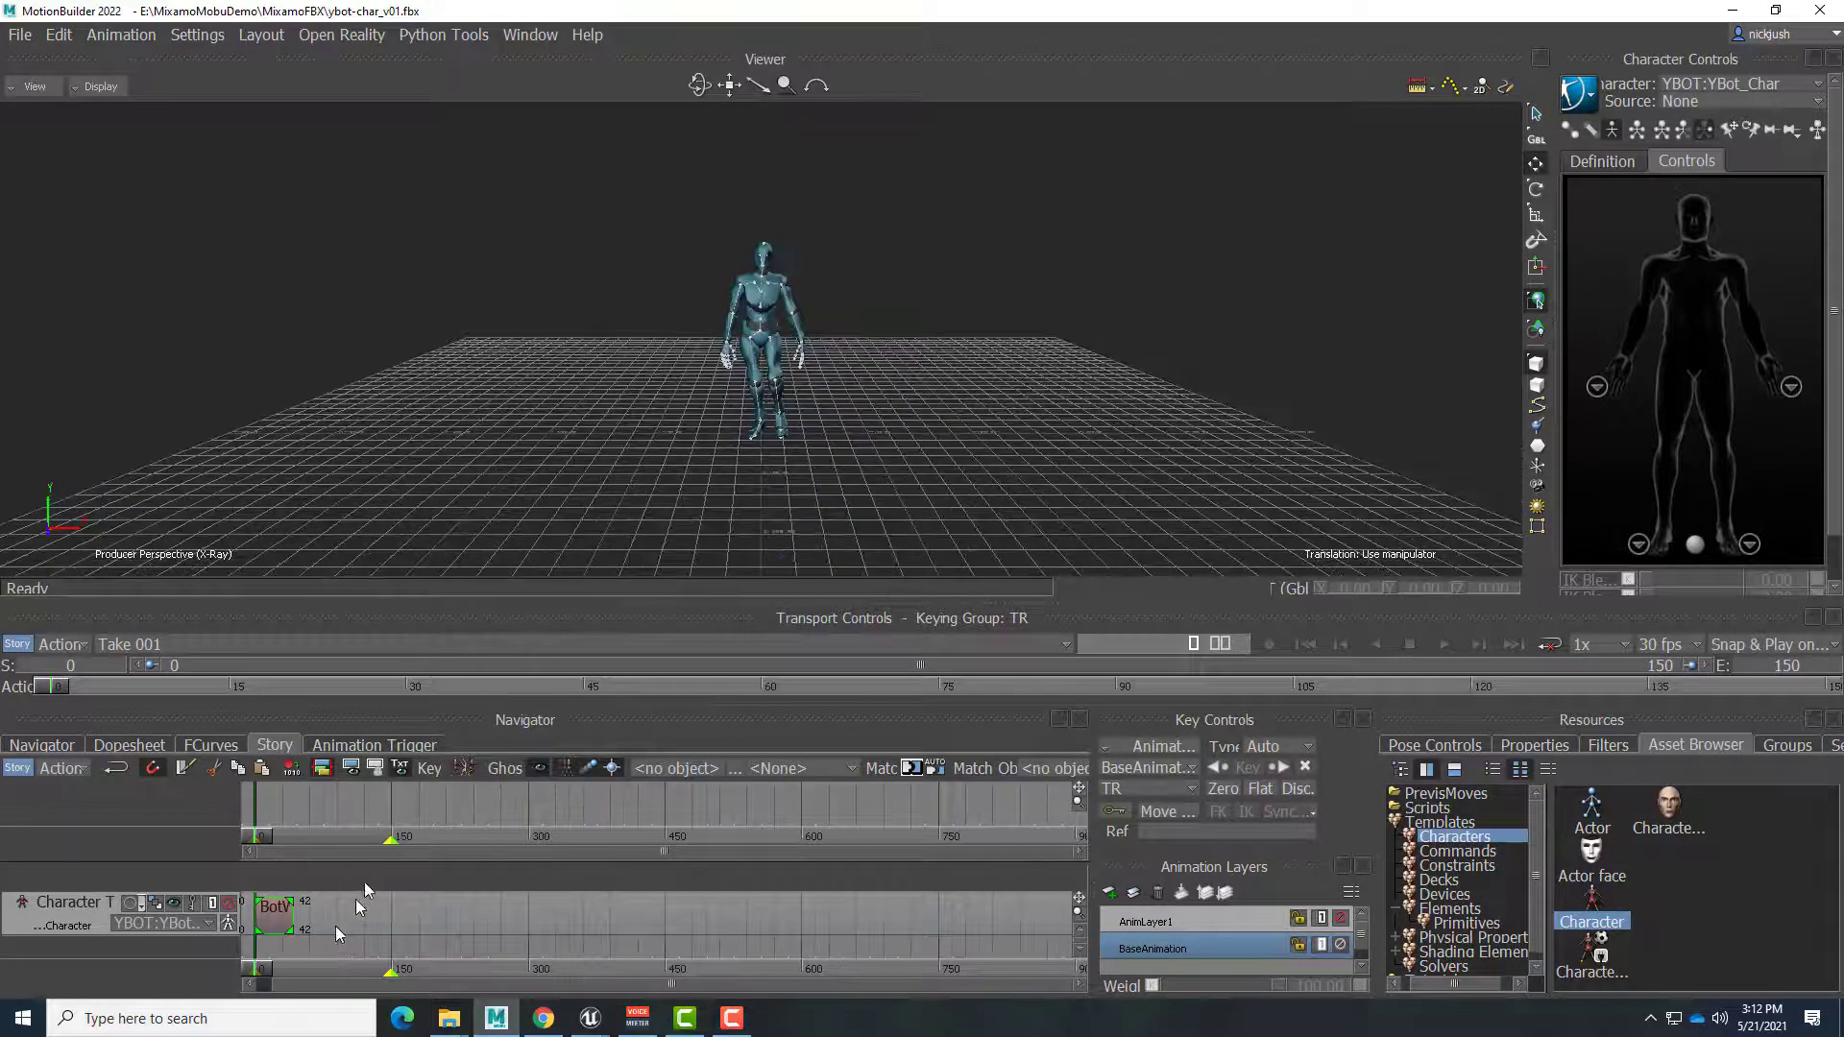
click(1445, 644)
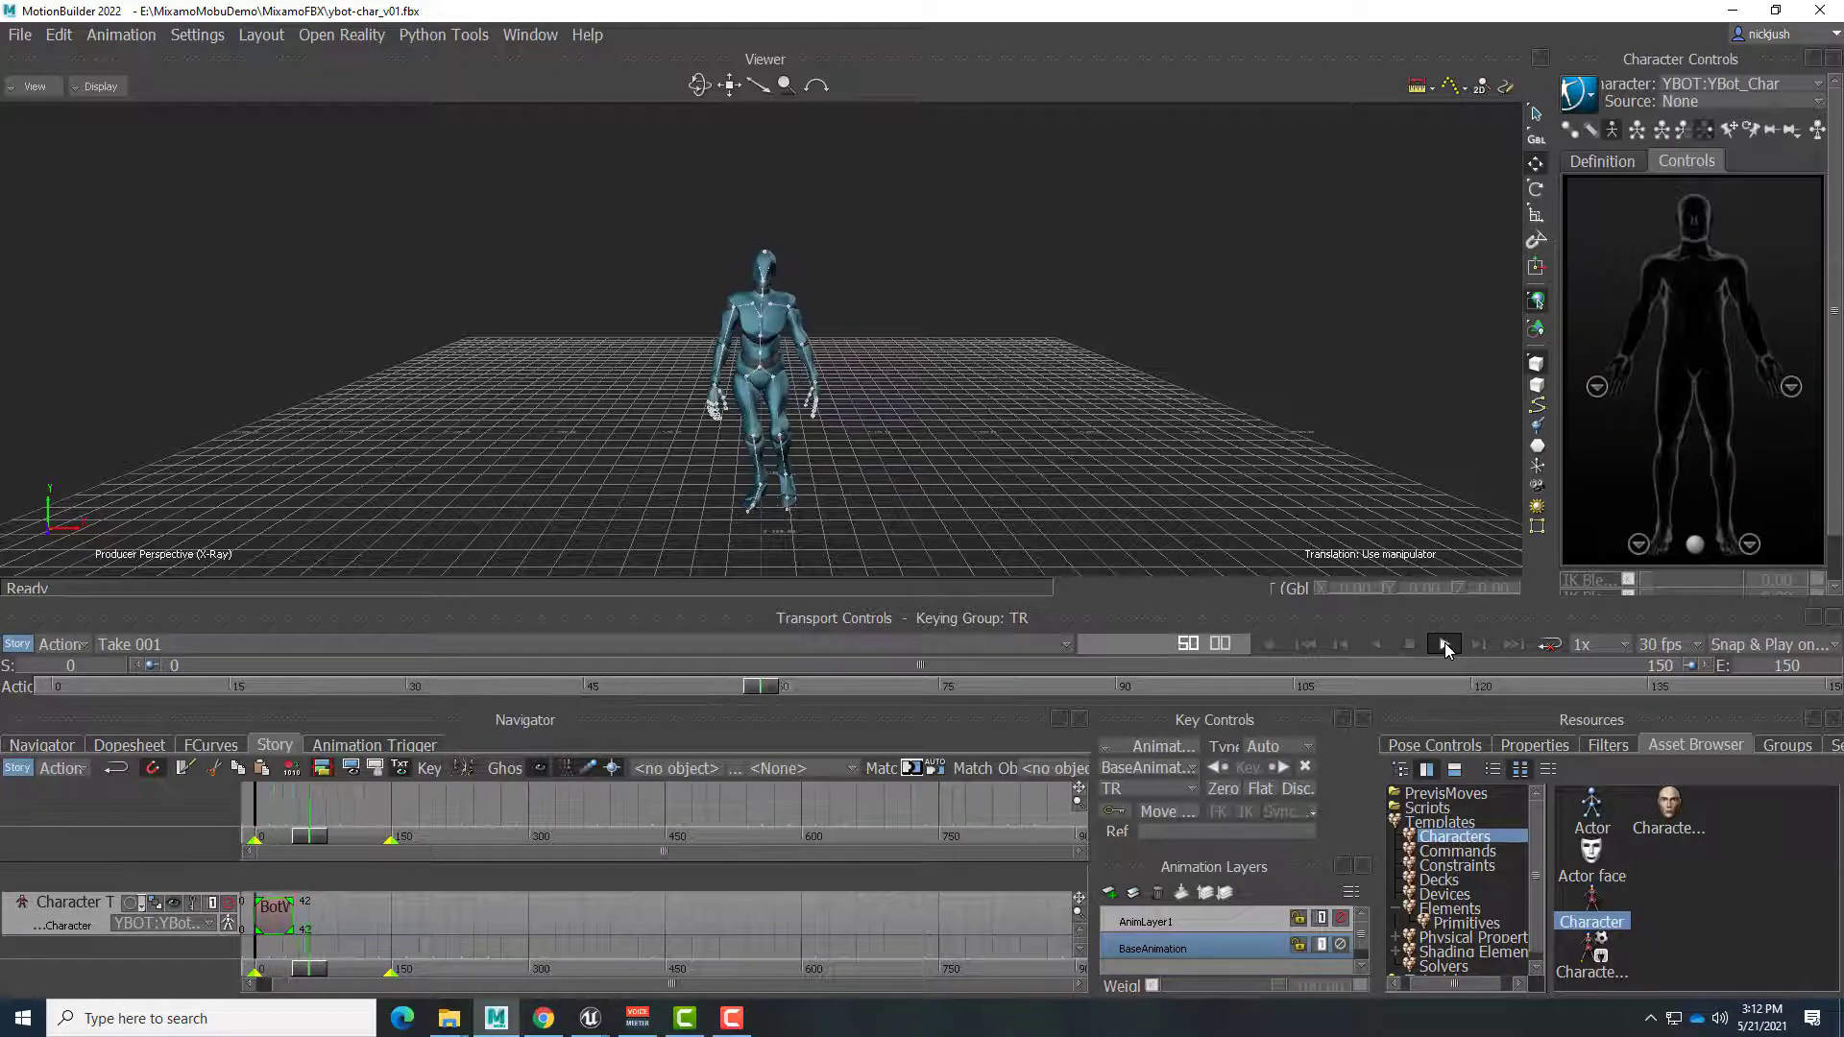
Step: Drag BotWalking's right edge out so the walk repeats, then replay from the first frame
click(1409, 643)
click(1310, 651)
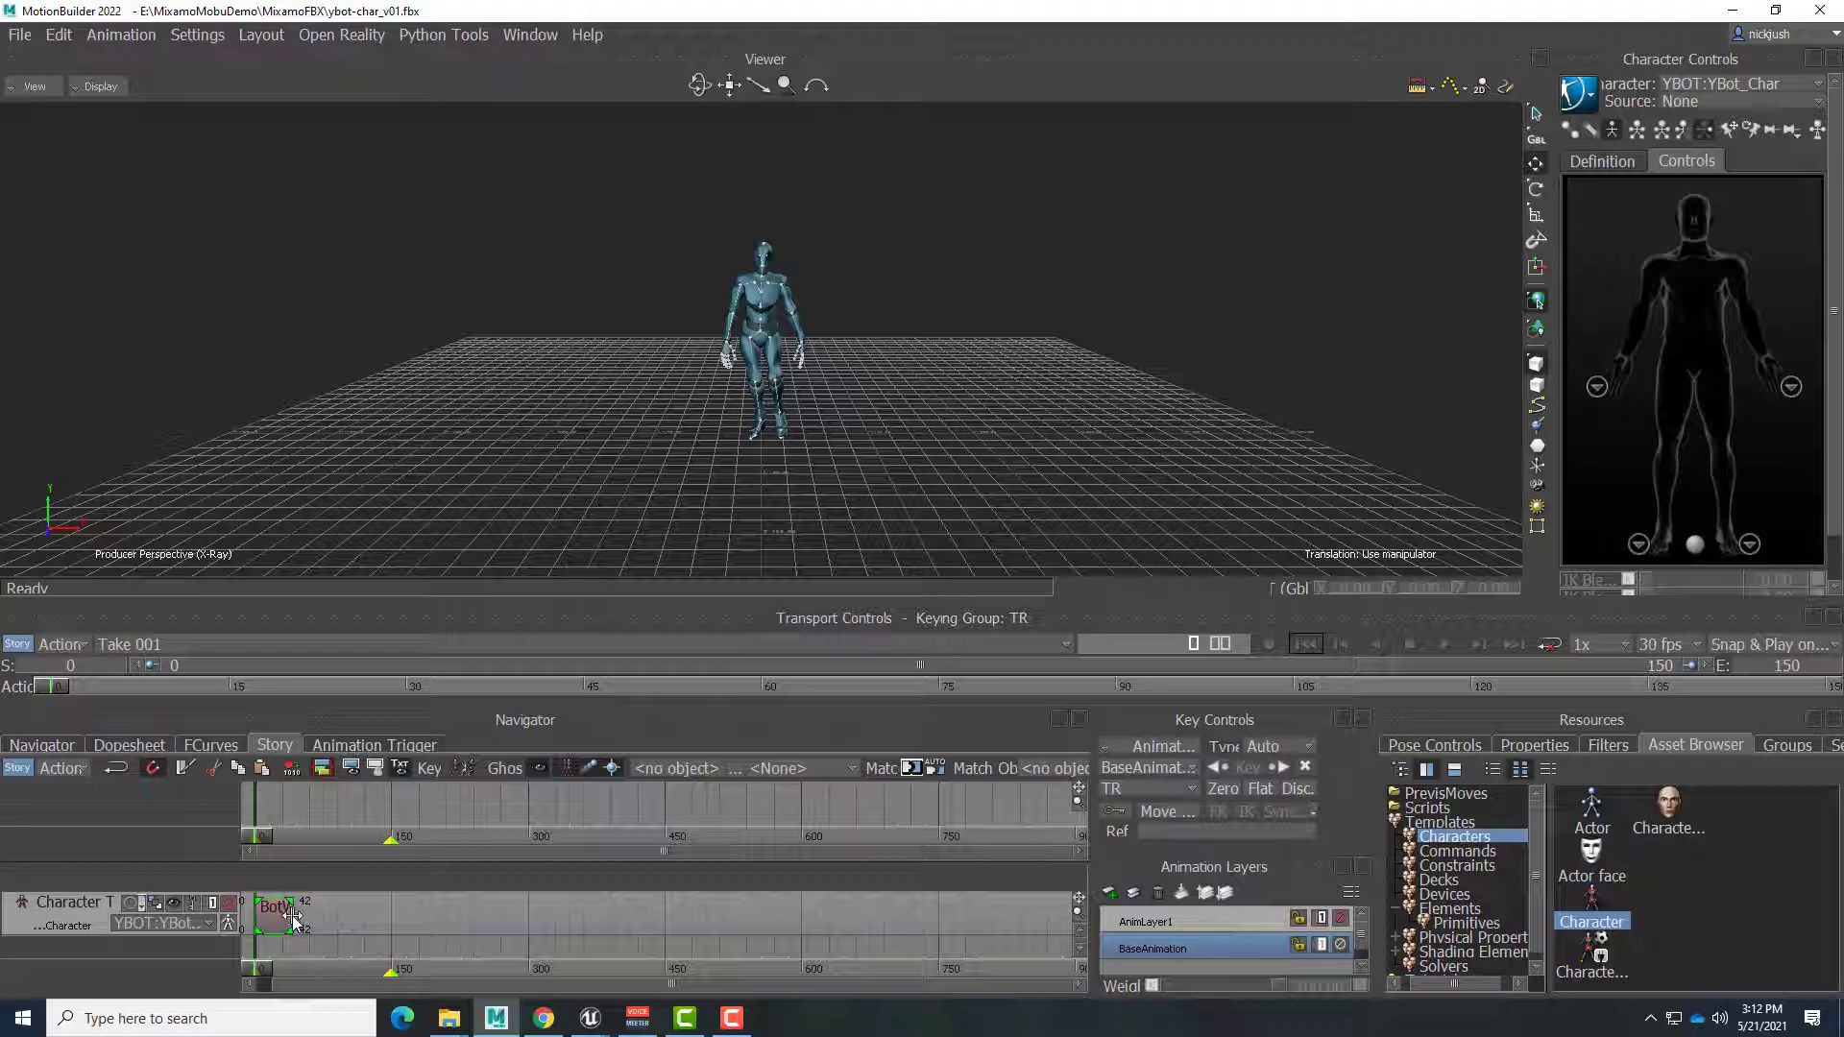
drag(293, 919, 406, 920)
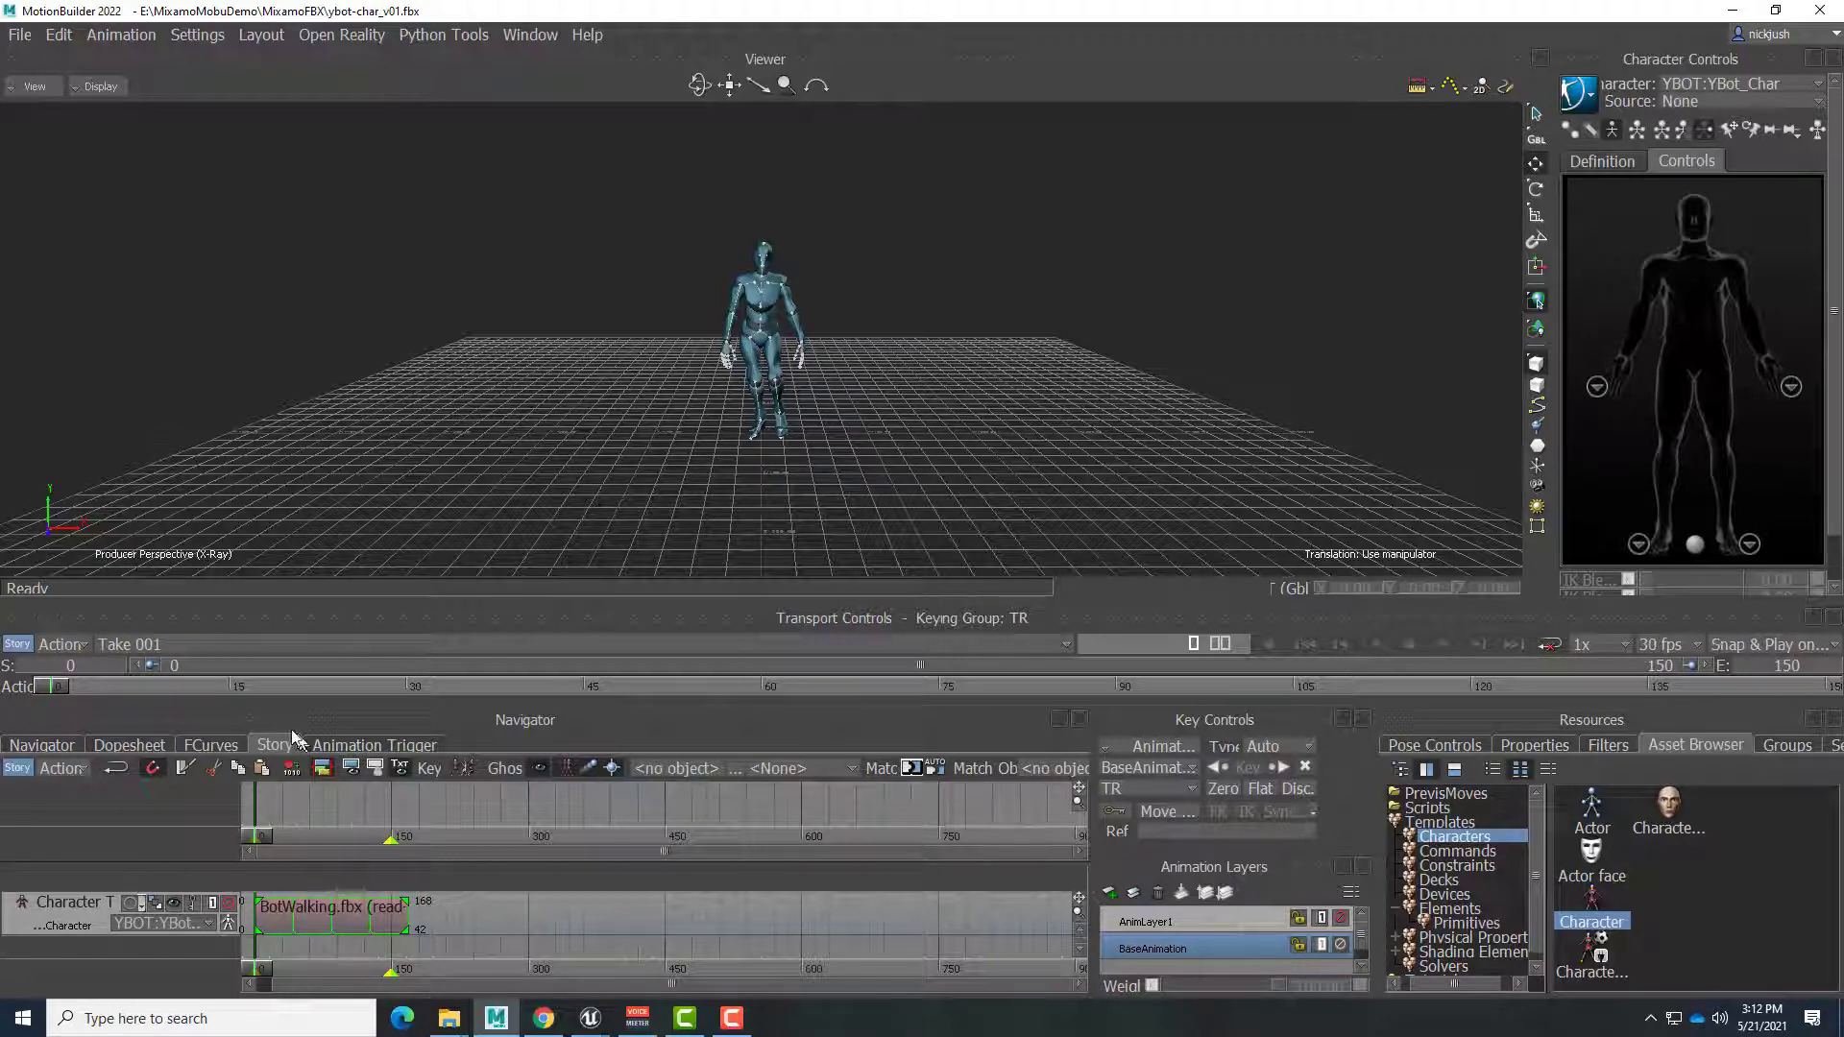
click(1442, 645)
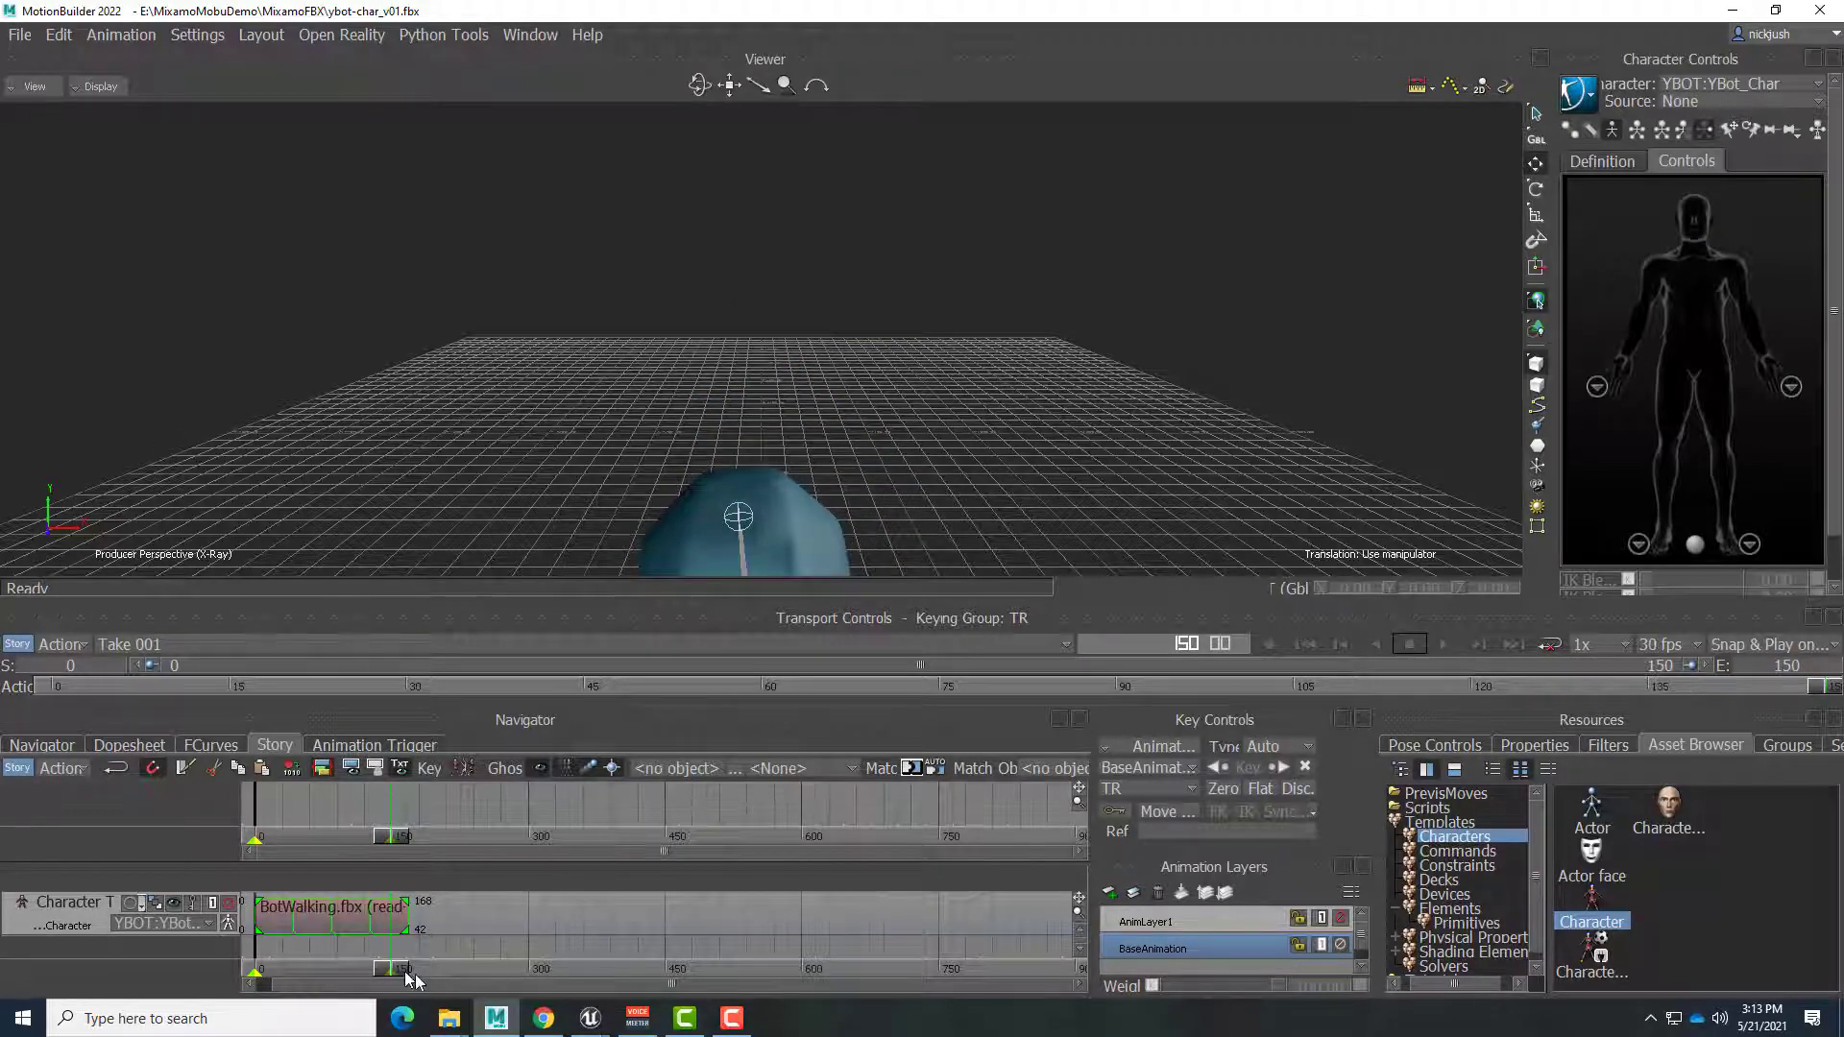
Step: Scrub the lengthened walk forward to frame 233 while viewing the YBot from an angle
click(322, 972)
drag(321, 972, 367, 972)
scroll(948, 432, down, 5)
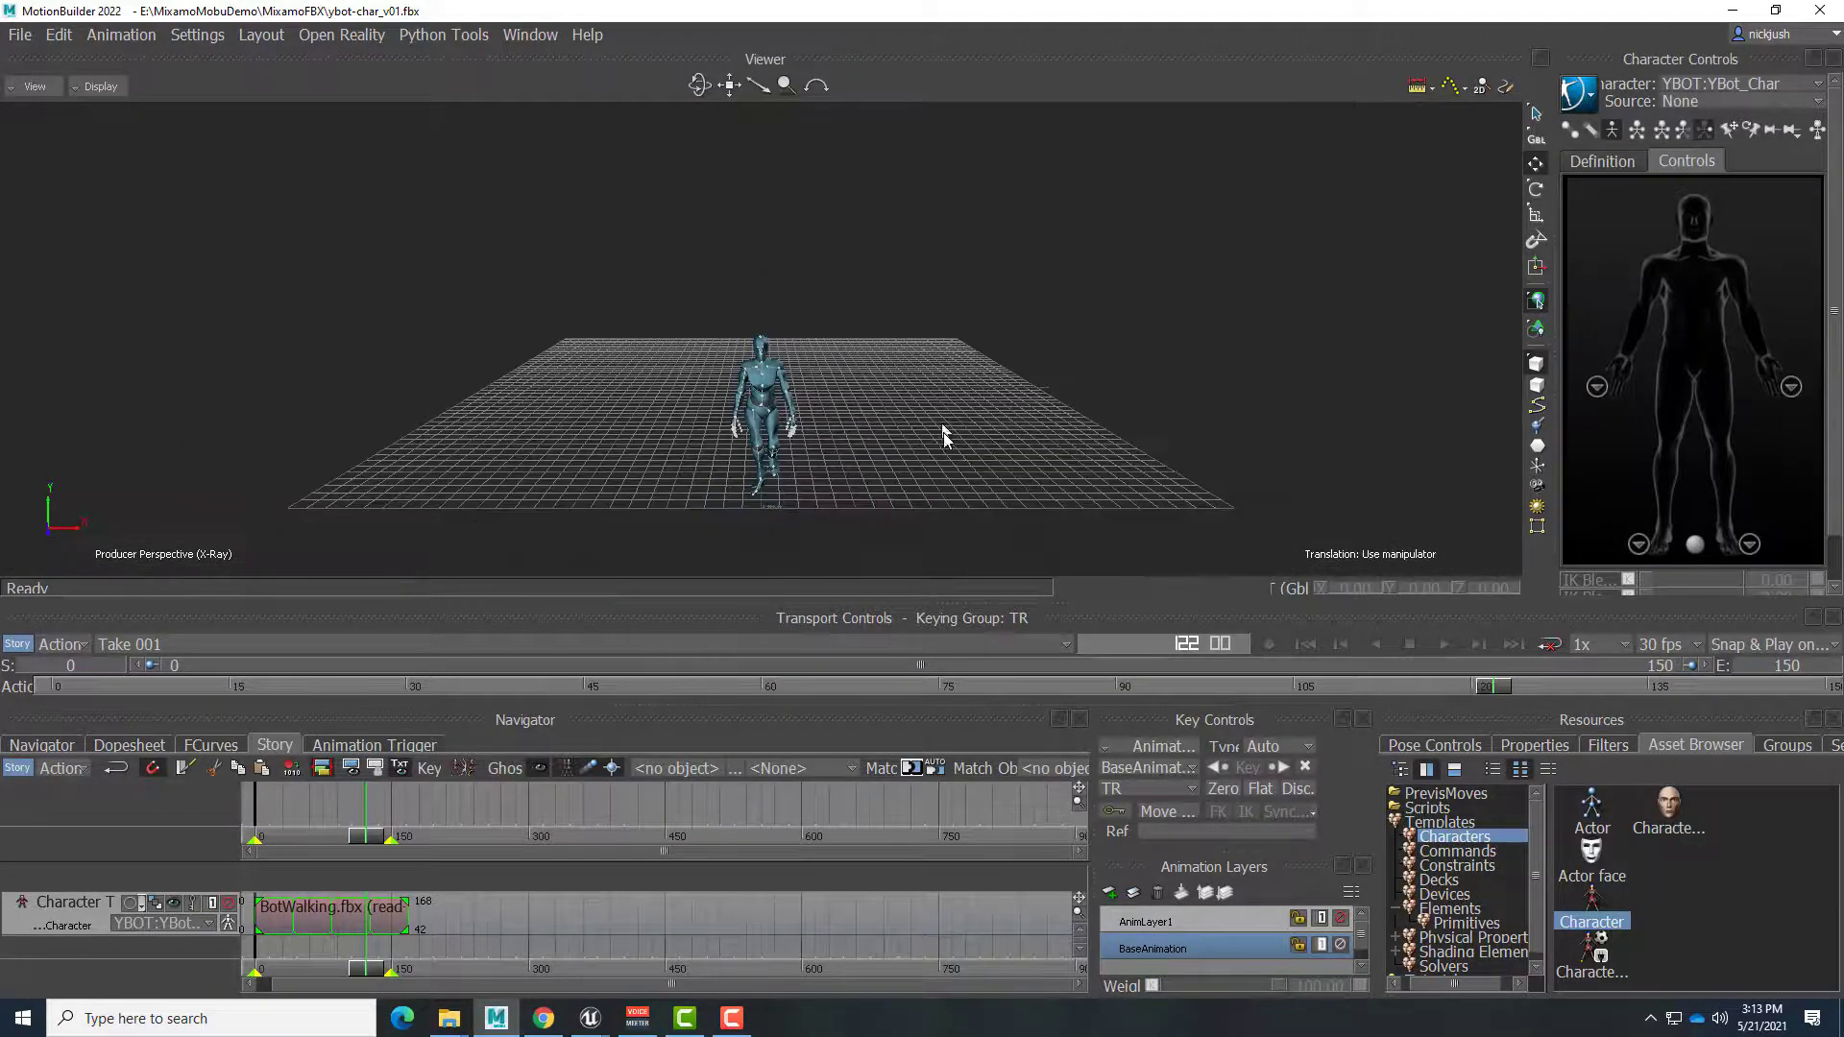
ctrl+shift+drag(948, 432, 903, 440)
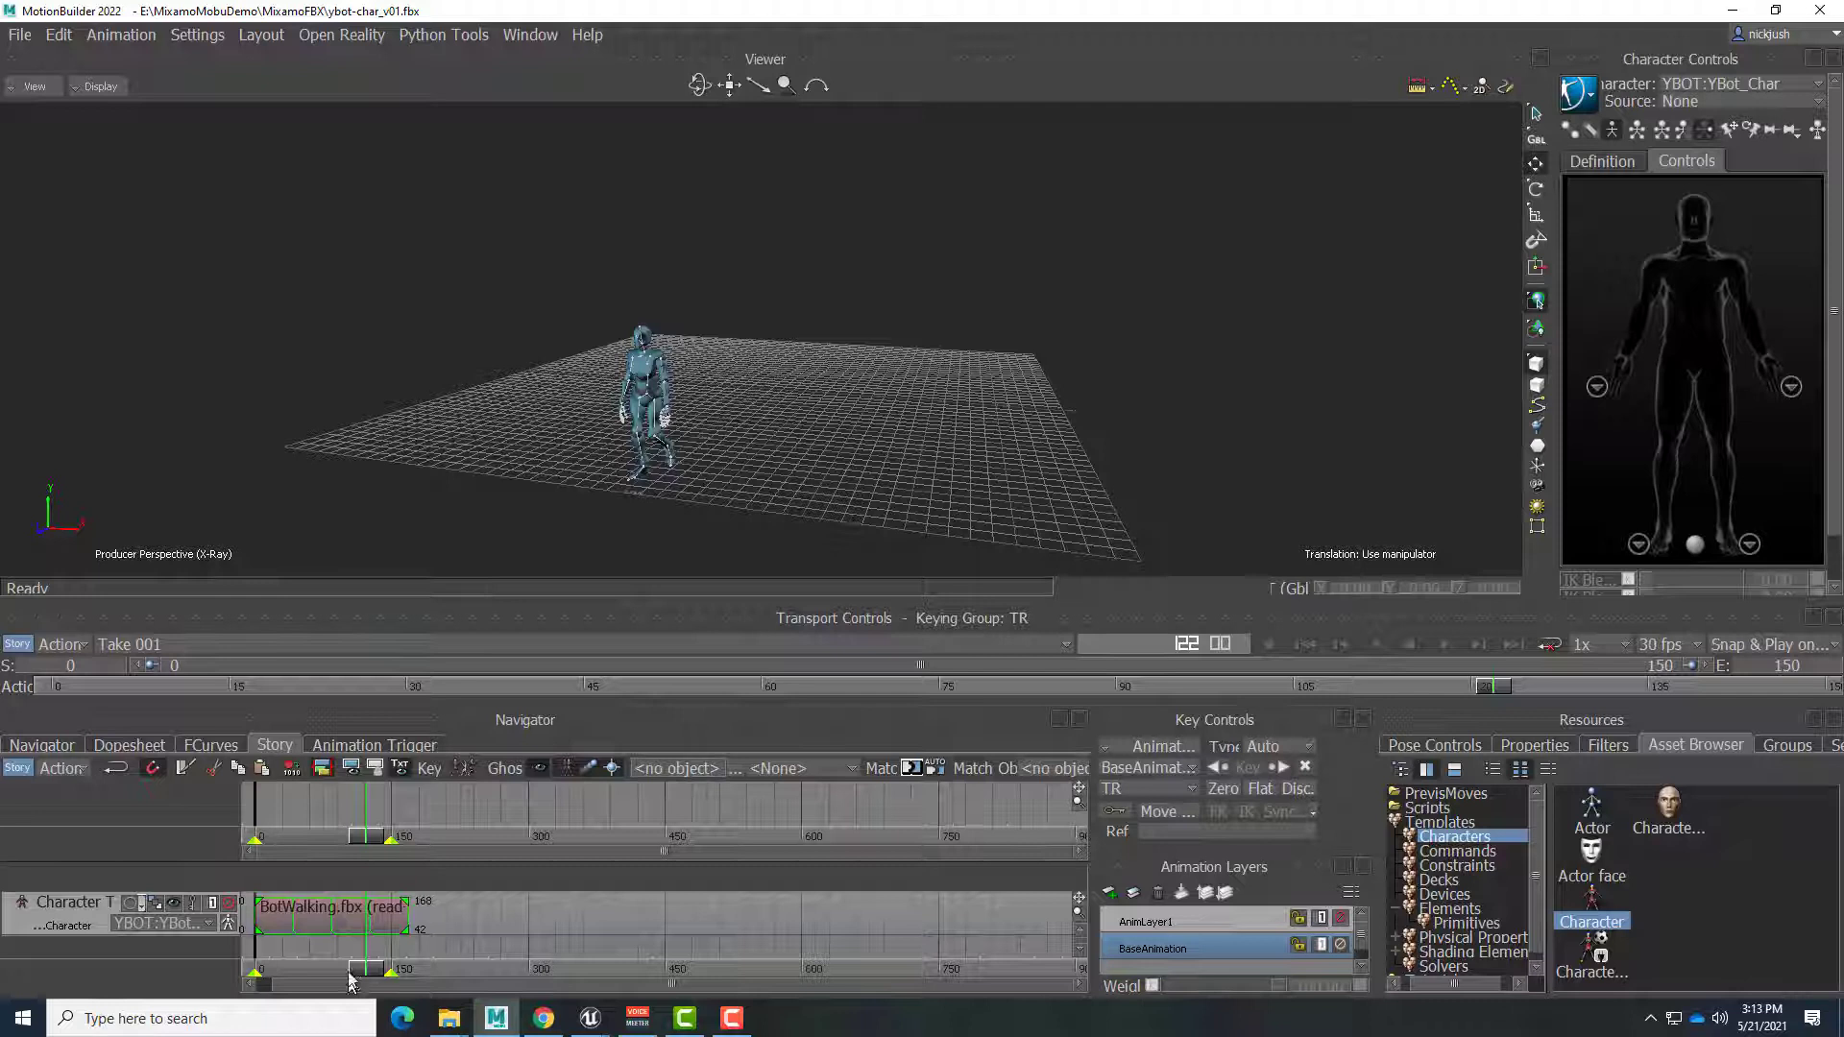
mouse_move(360, 972)
mouse_down()
mouse_move(405, 974)
mouse_move(344, 975)
mouse_up()
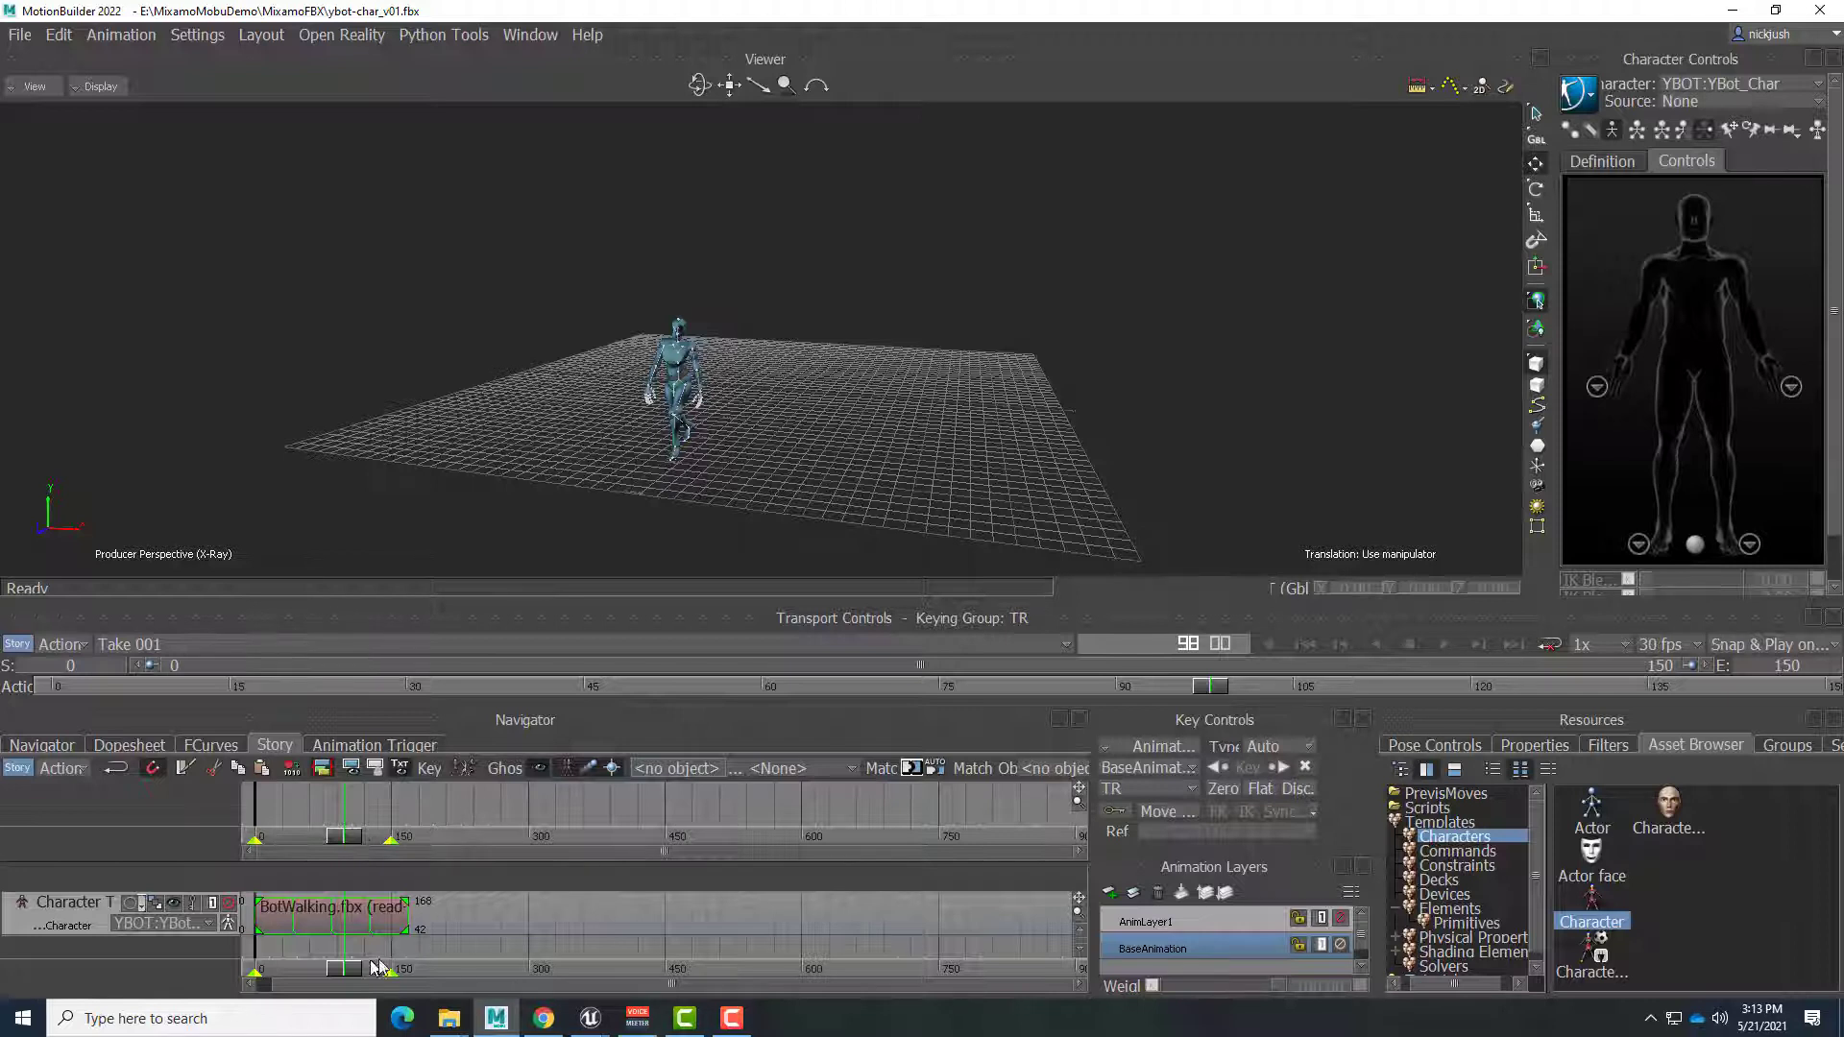
drag(329, 978, 466, 973)
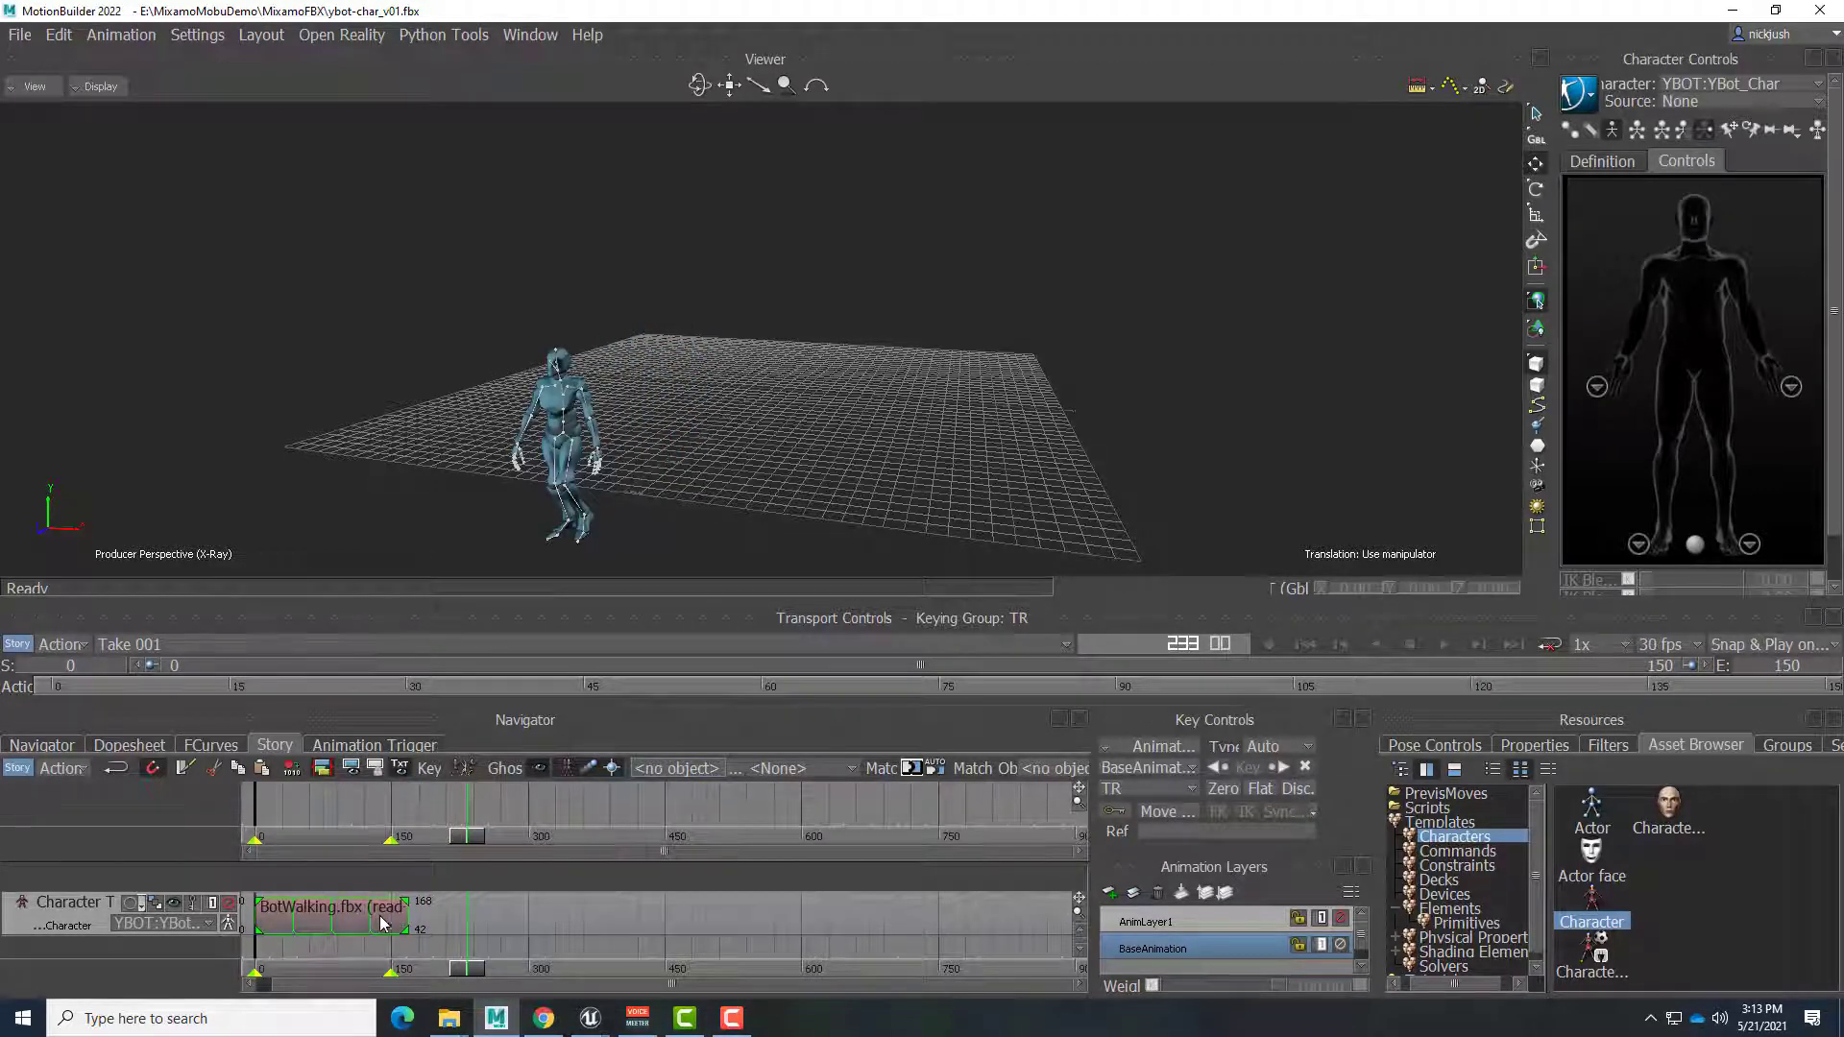
Step: Insert BotFallFlat.fbx on the YBot track and slide it left over BotWalking's end
right_click(504, 924)
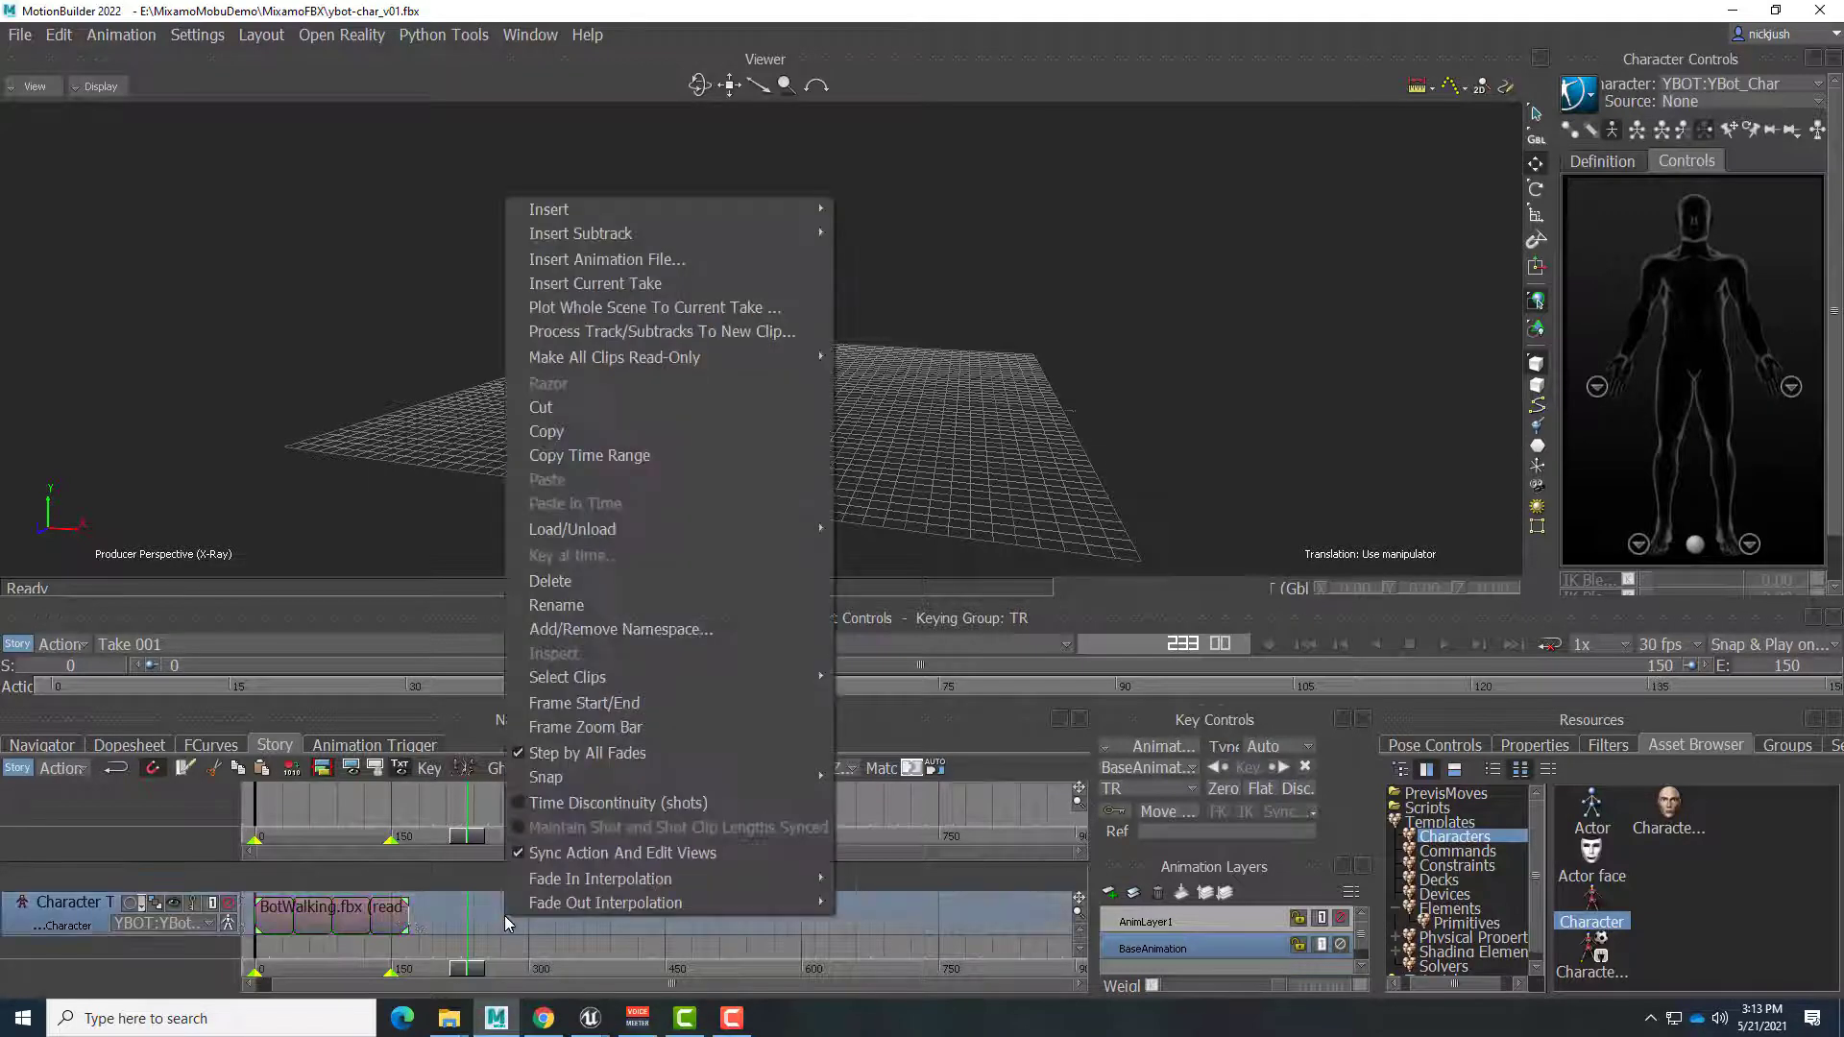
mouse_move(633, 220)
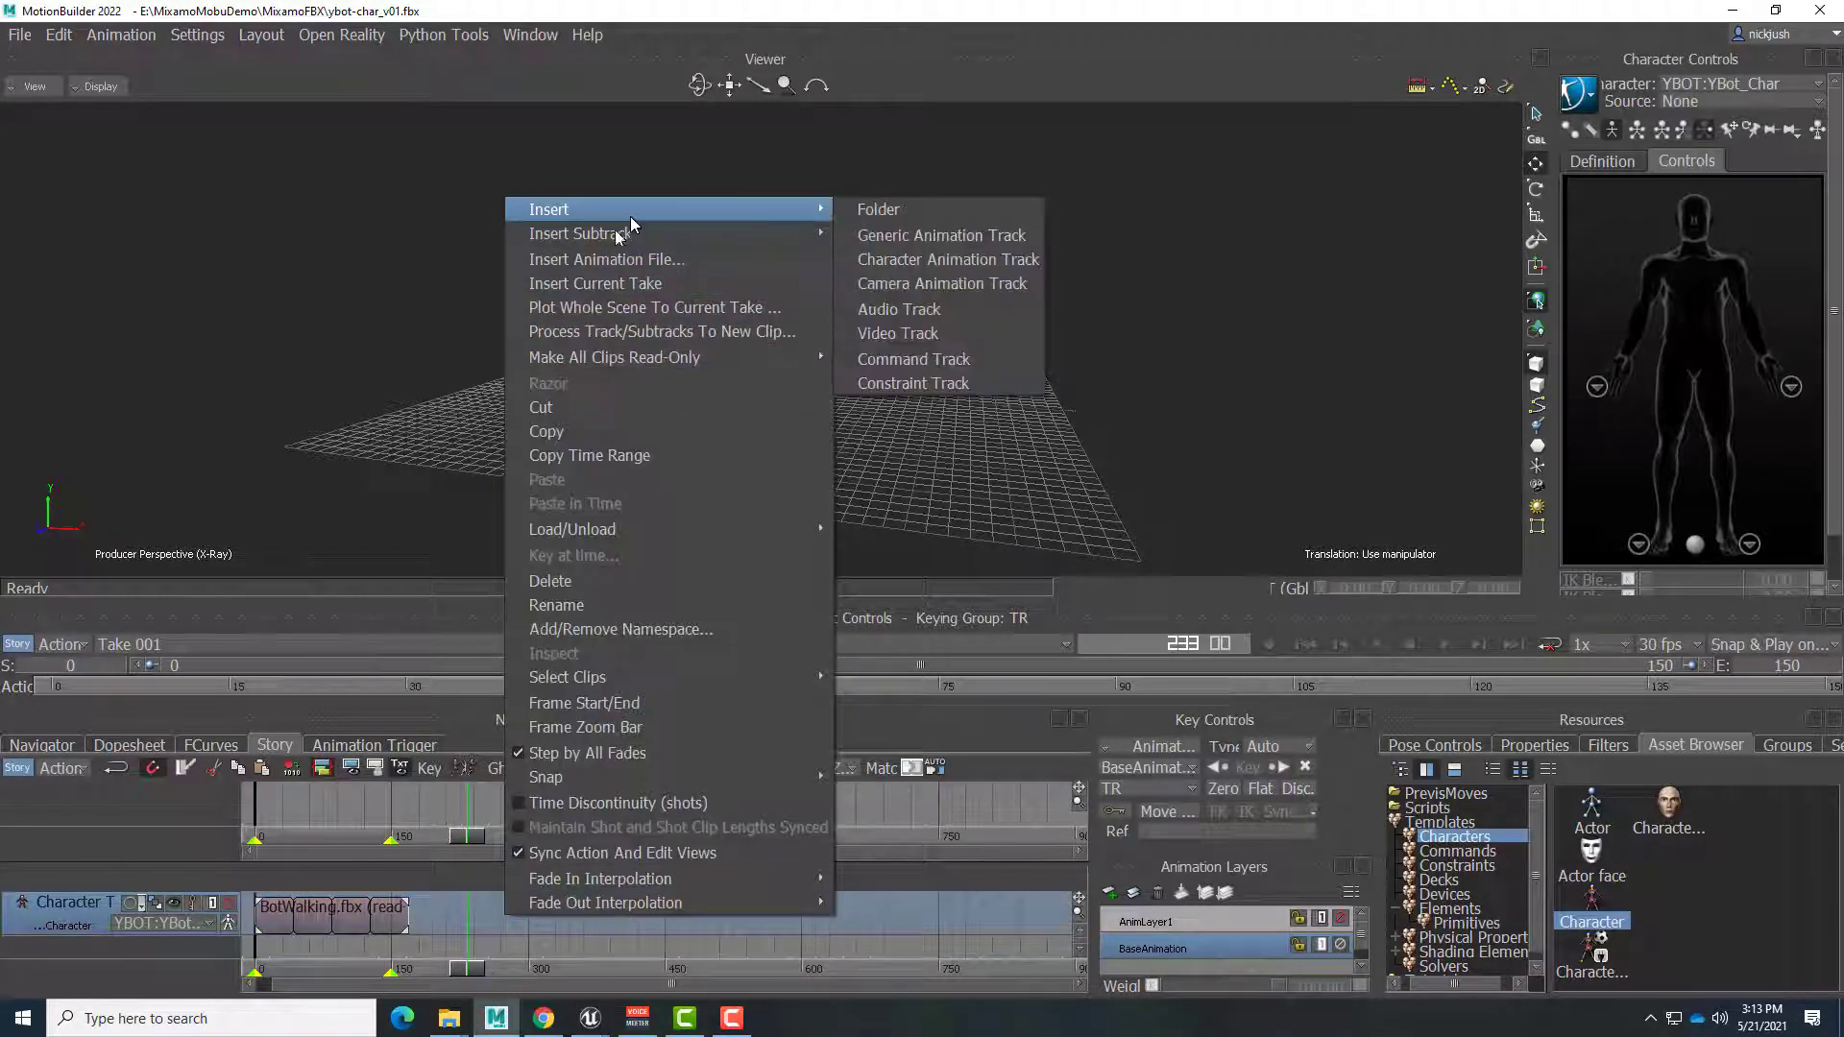
click(596, 259)
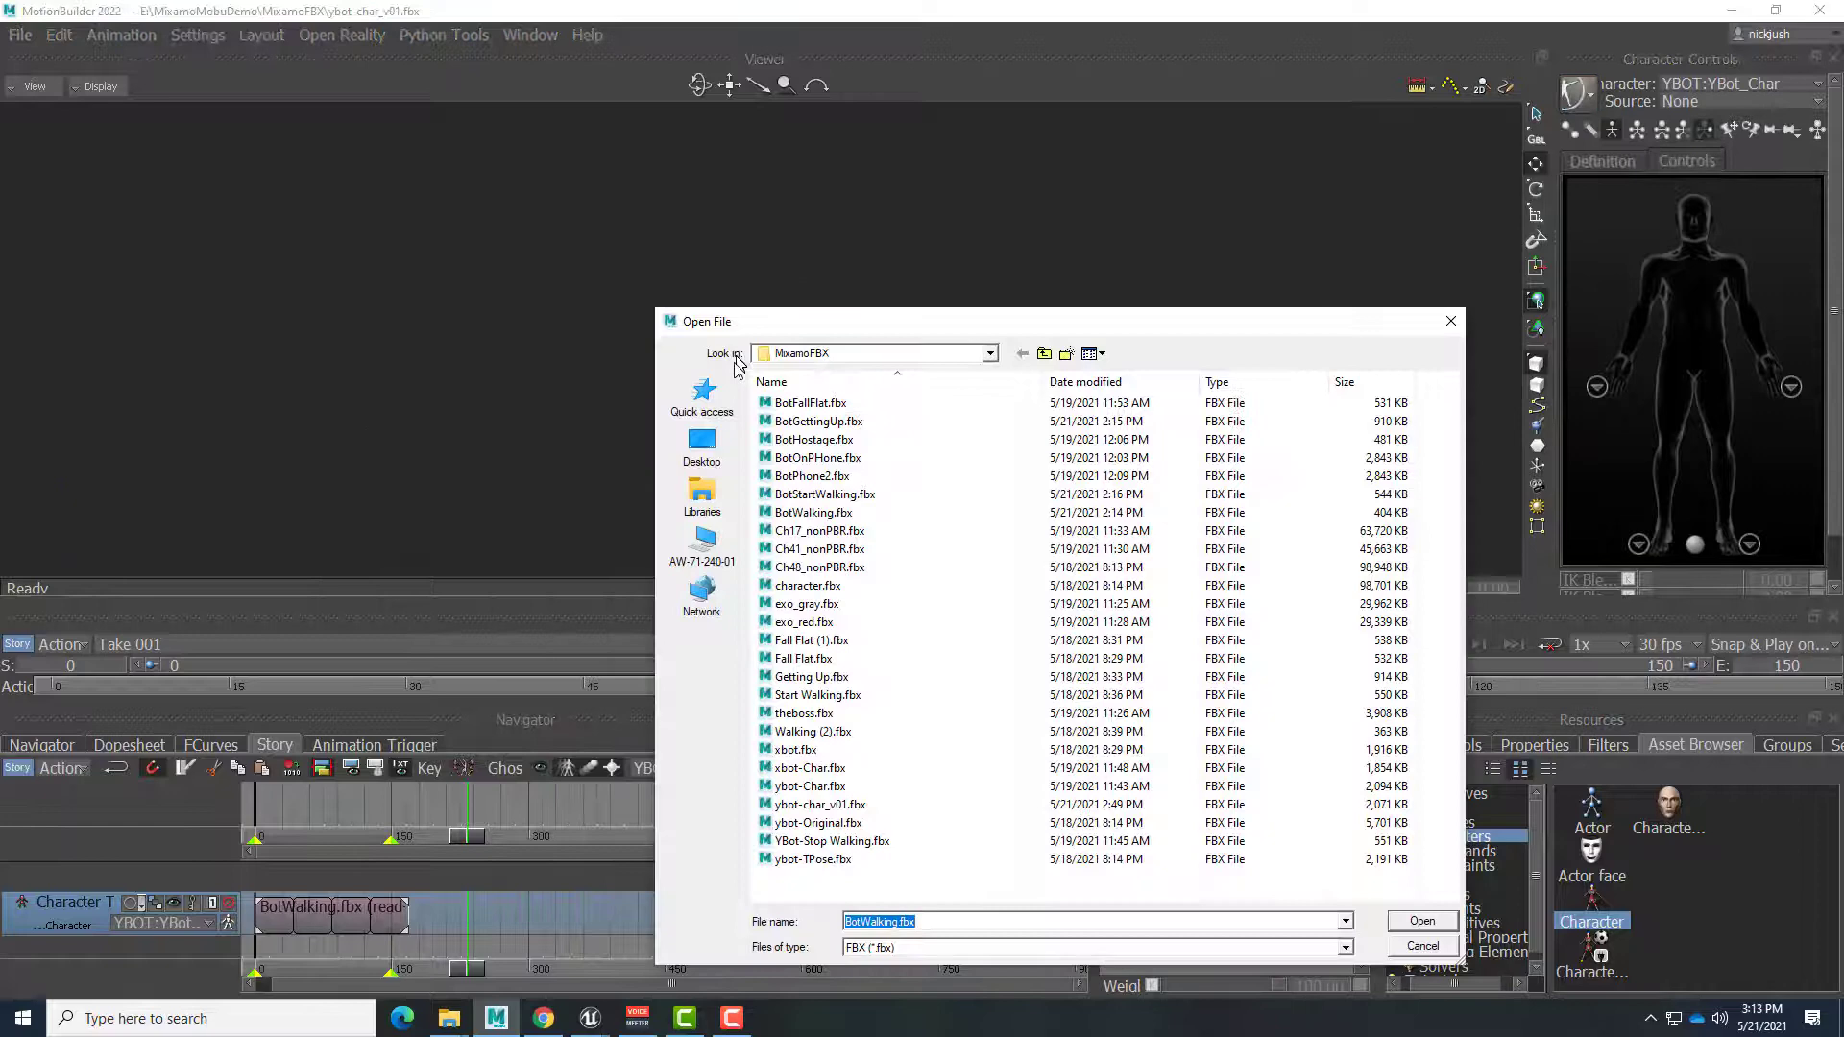
click(811, 404)
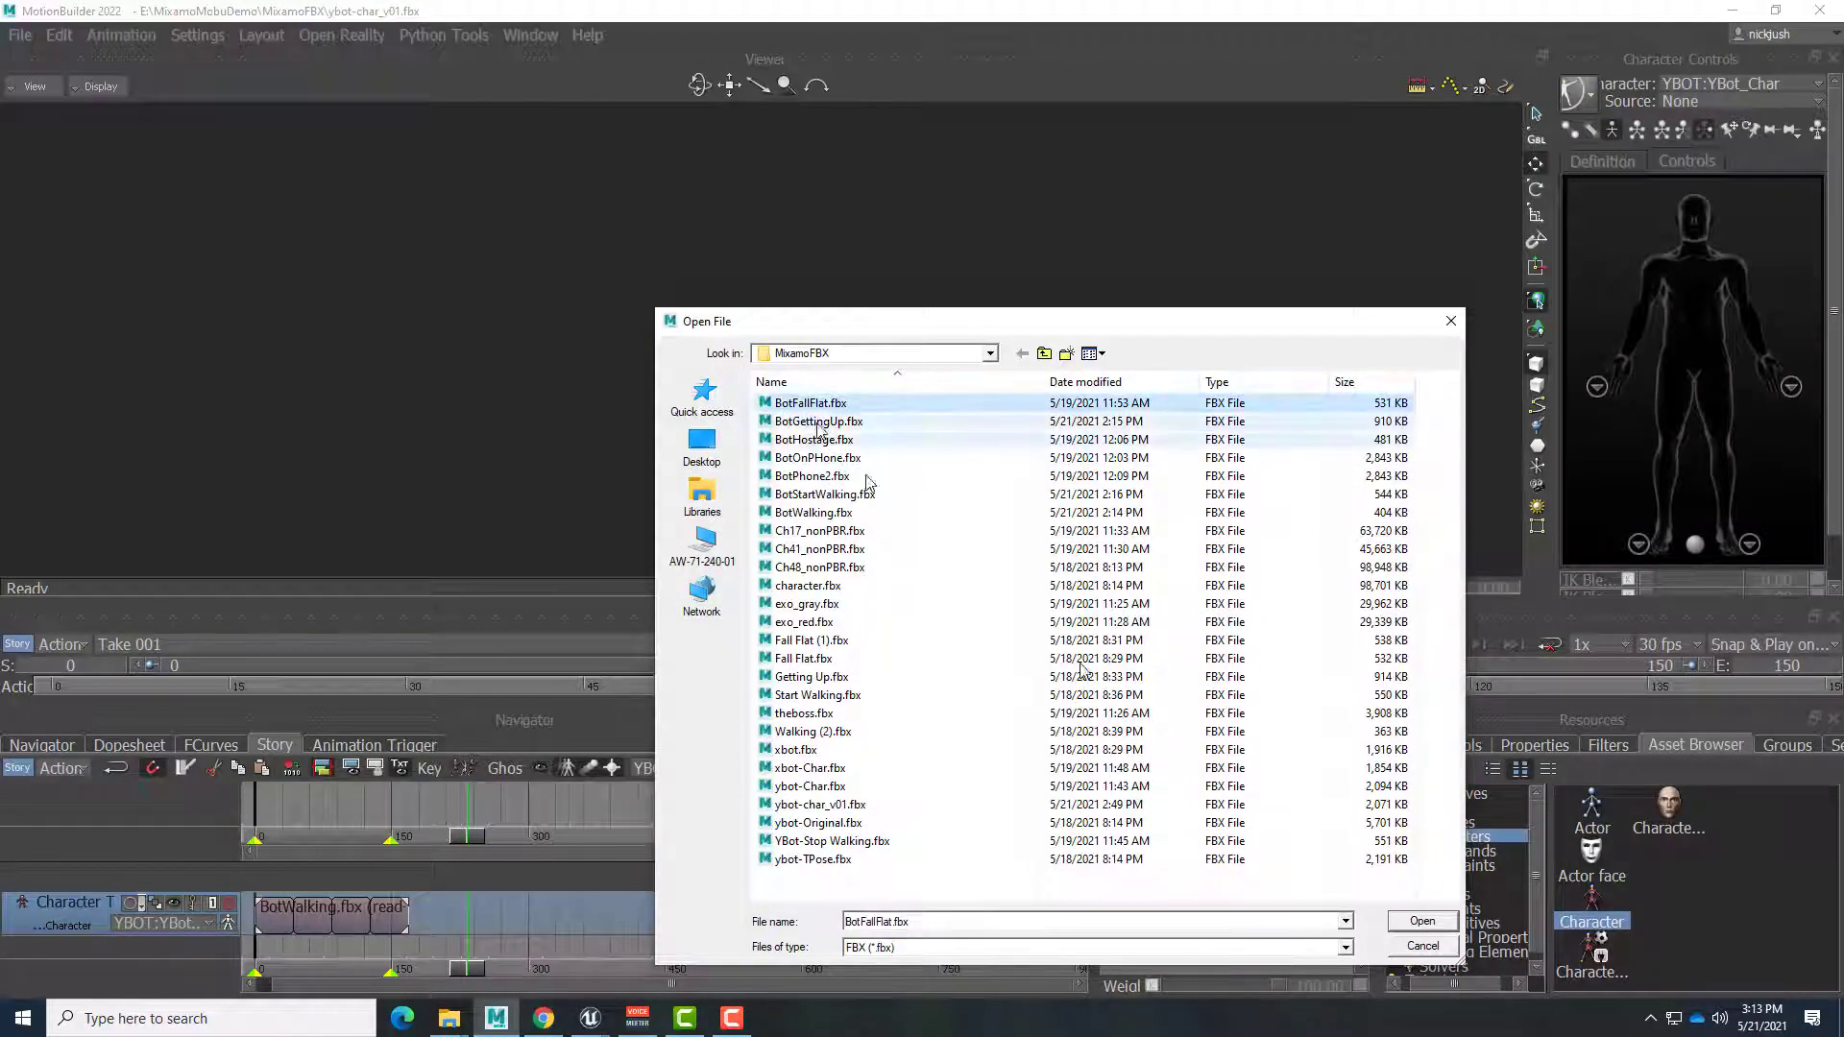
click(1422, 921)
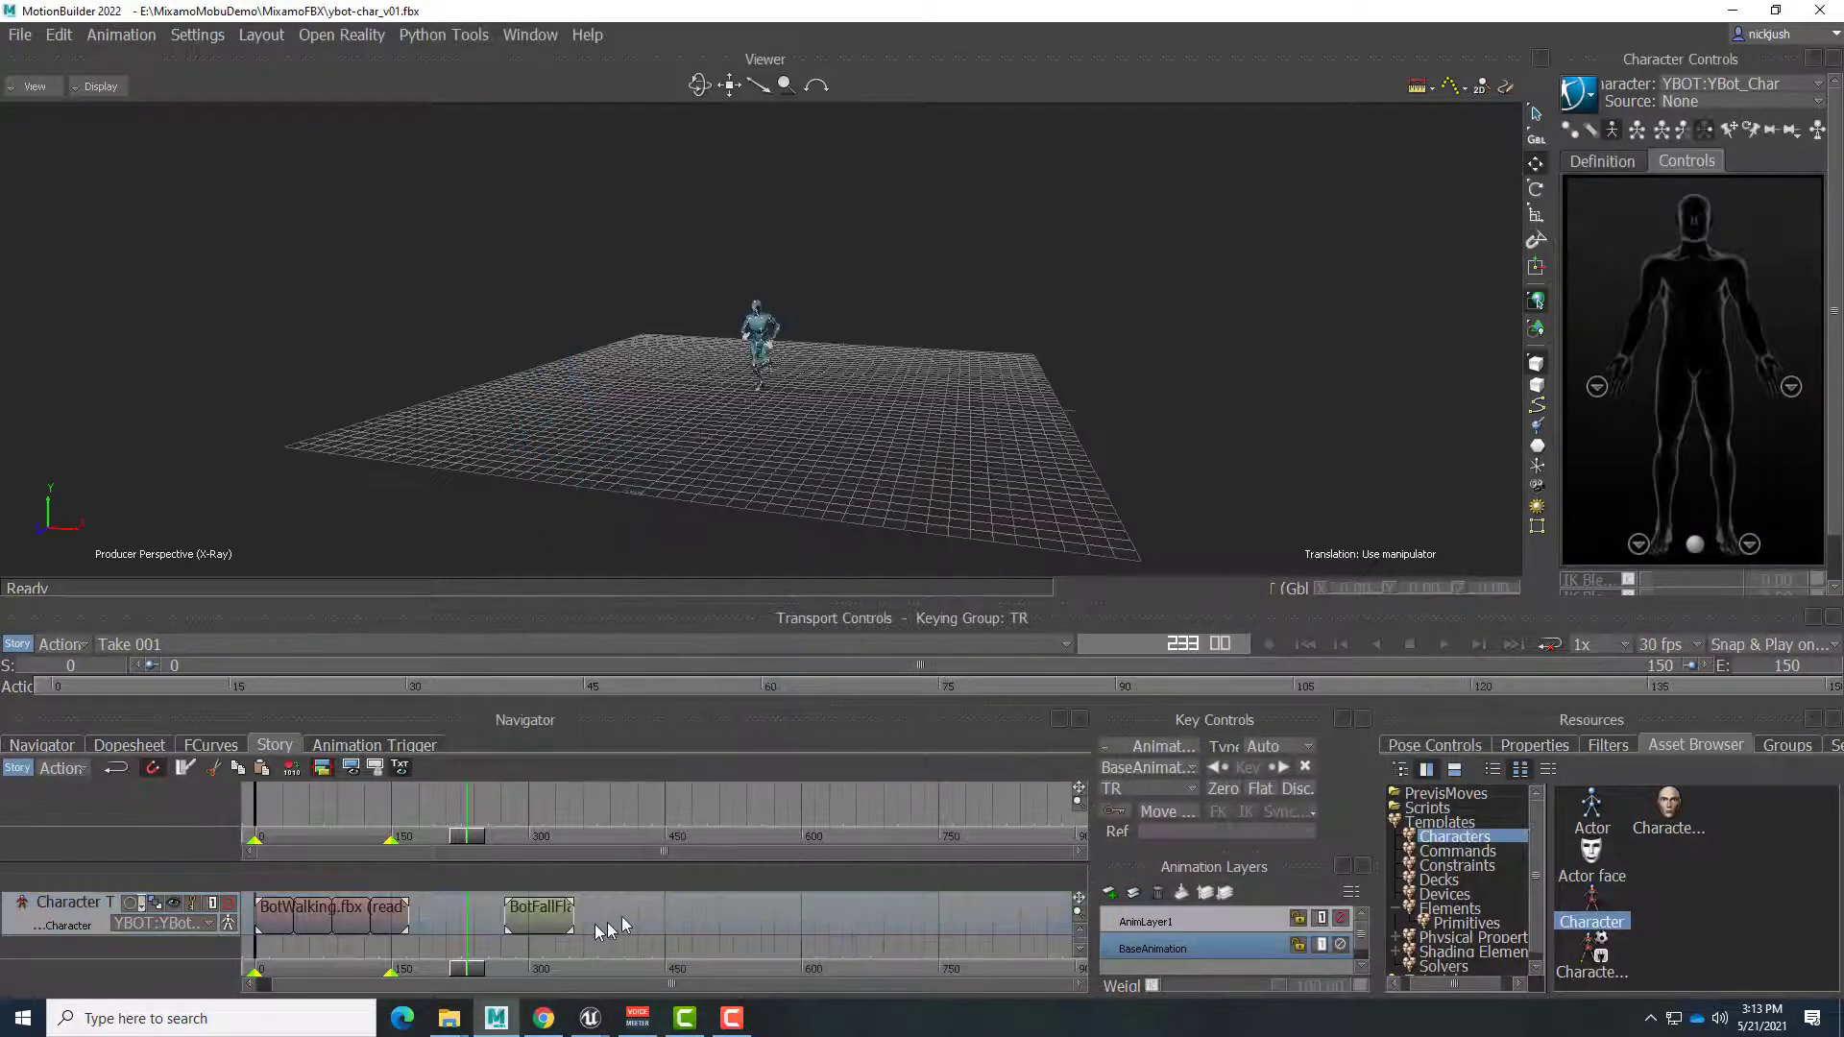
drag(544, 925, 427, 979)
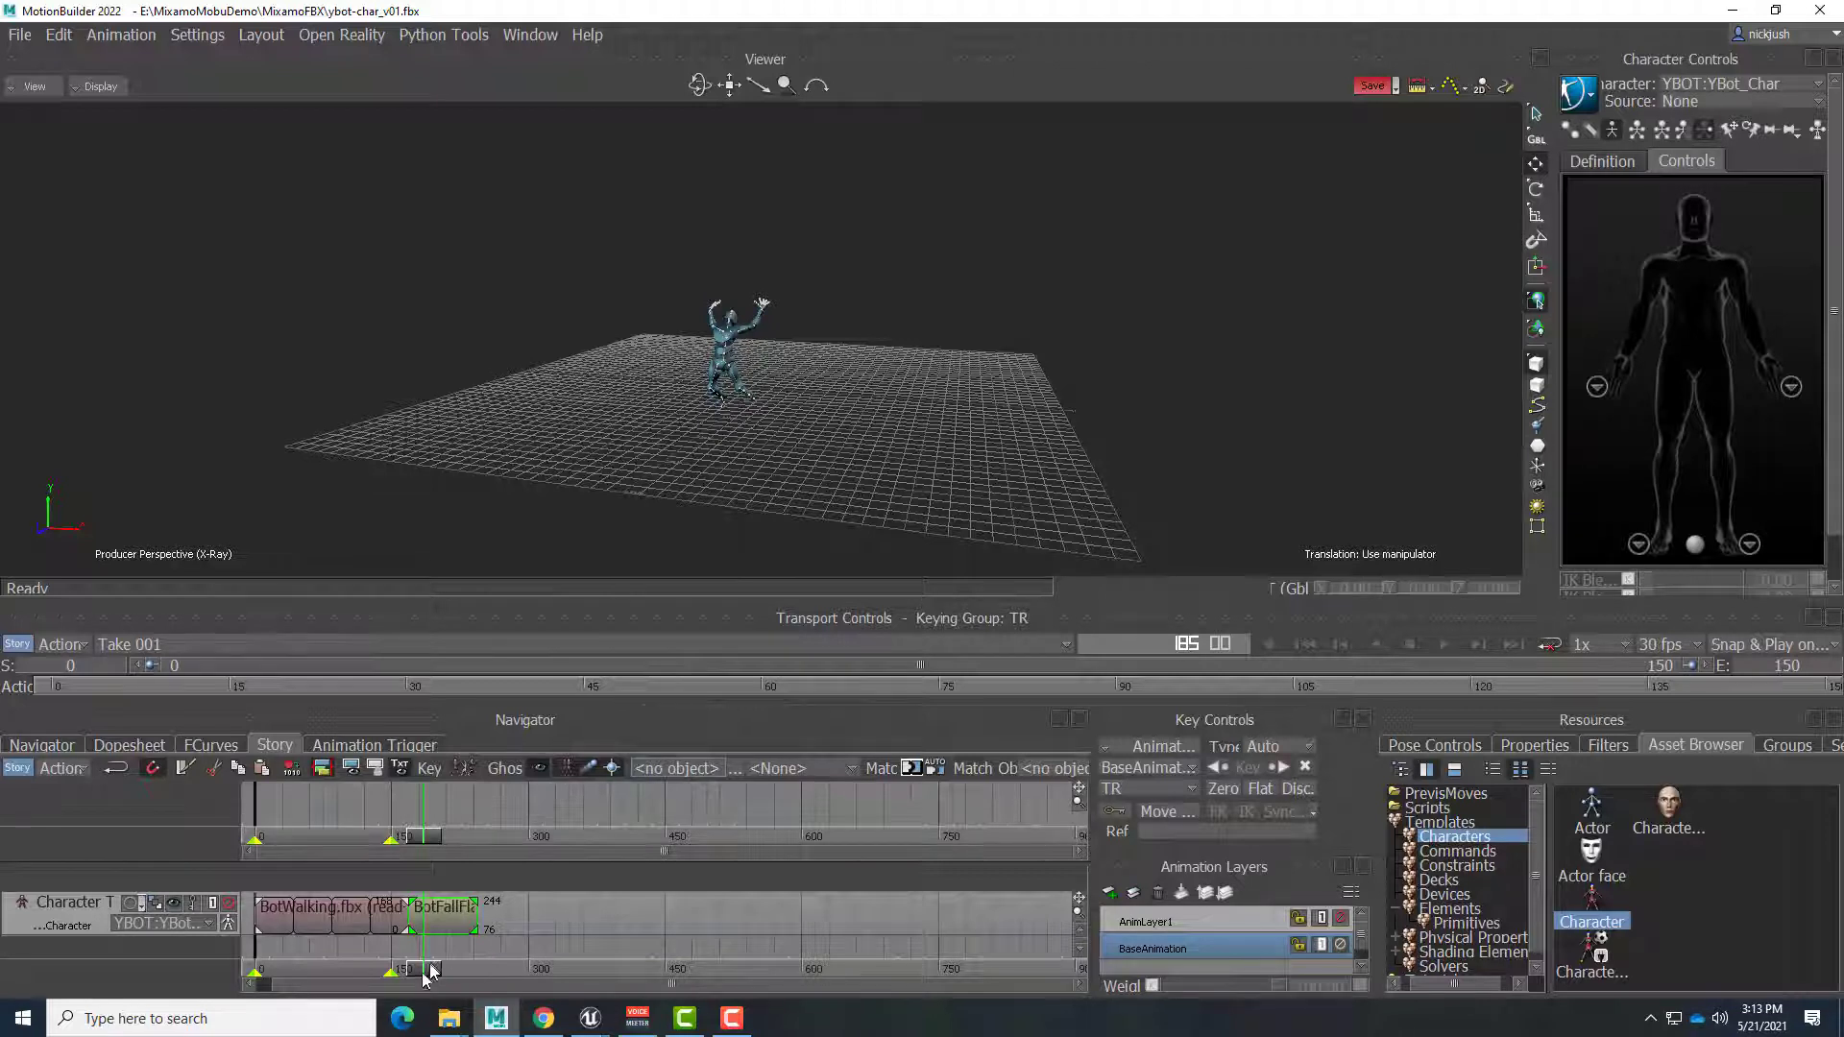
drag(426, 978, 419, 978)
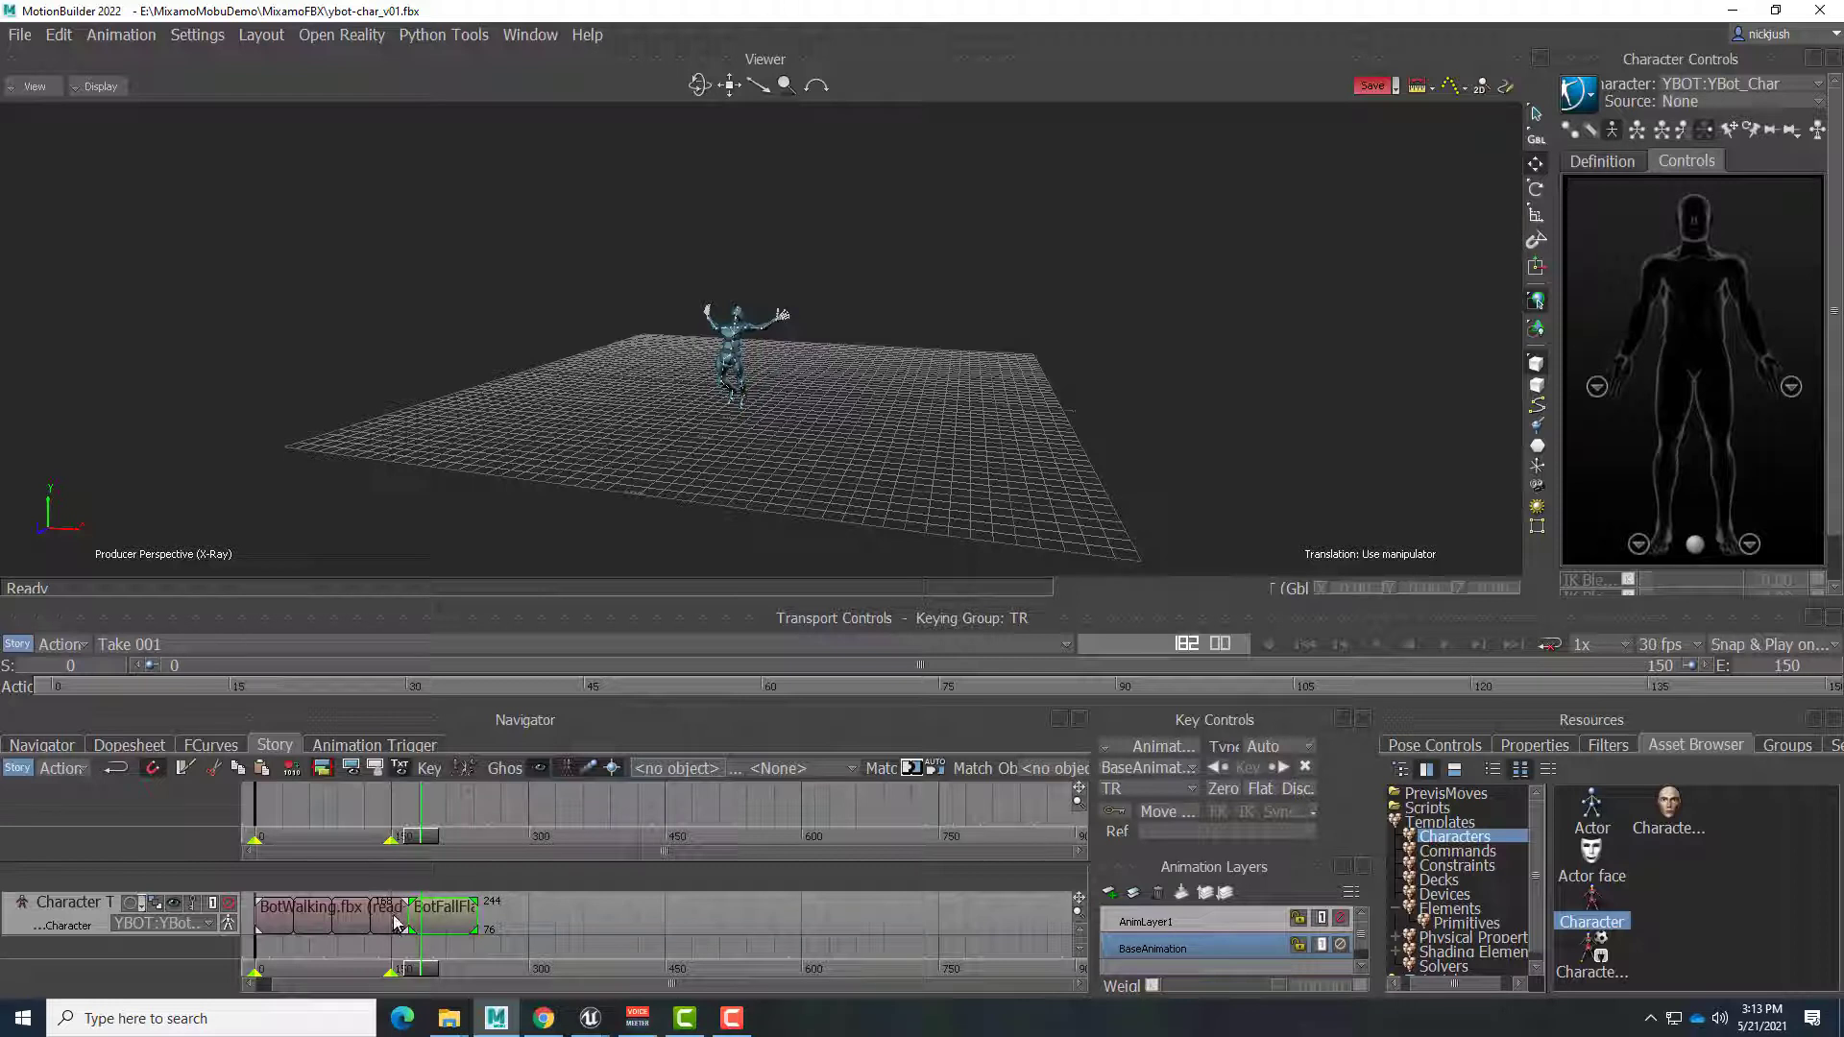
mouse_move(424, 973)
mouse_down()
mouse_move(388, 975)
mouse_move(436, 982)
mouse_up()
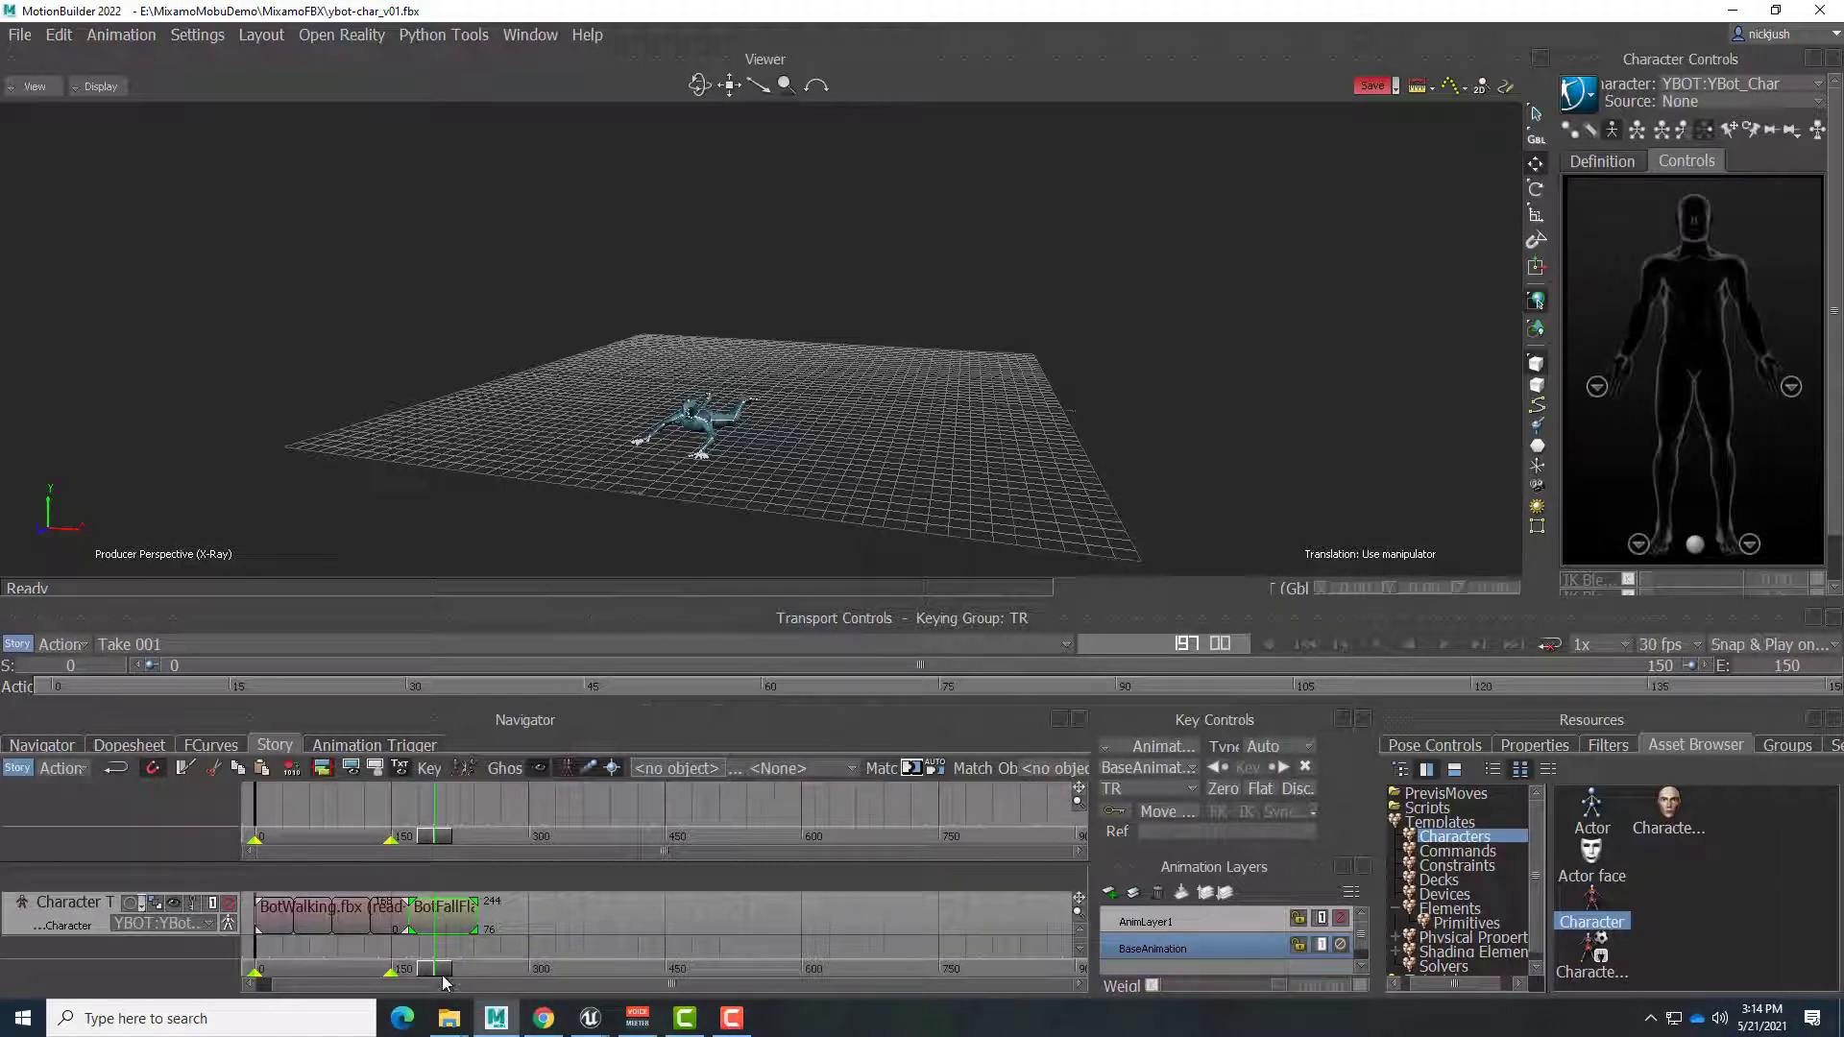
drag(443, 979, 403, 980)
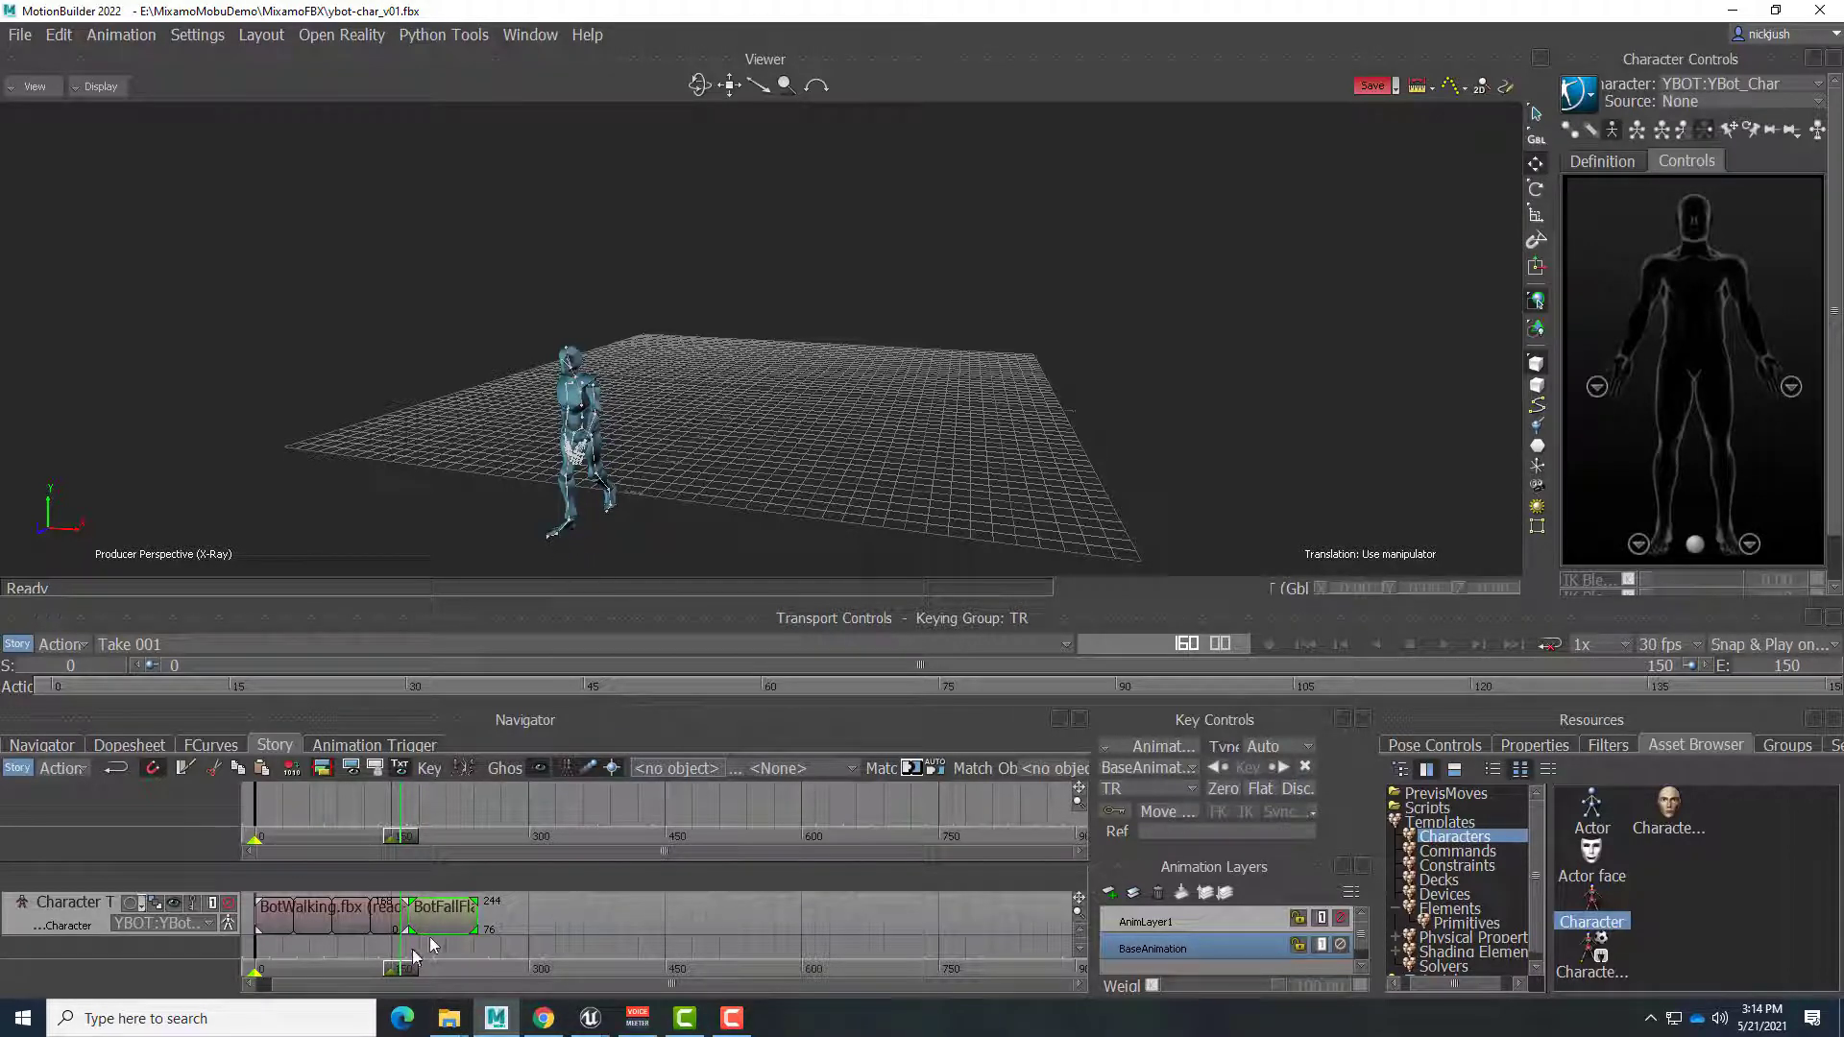
click(426, 973)
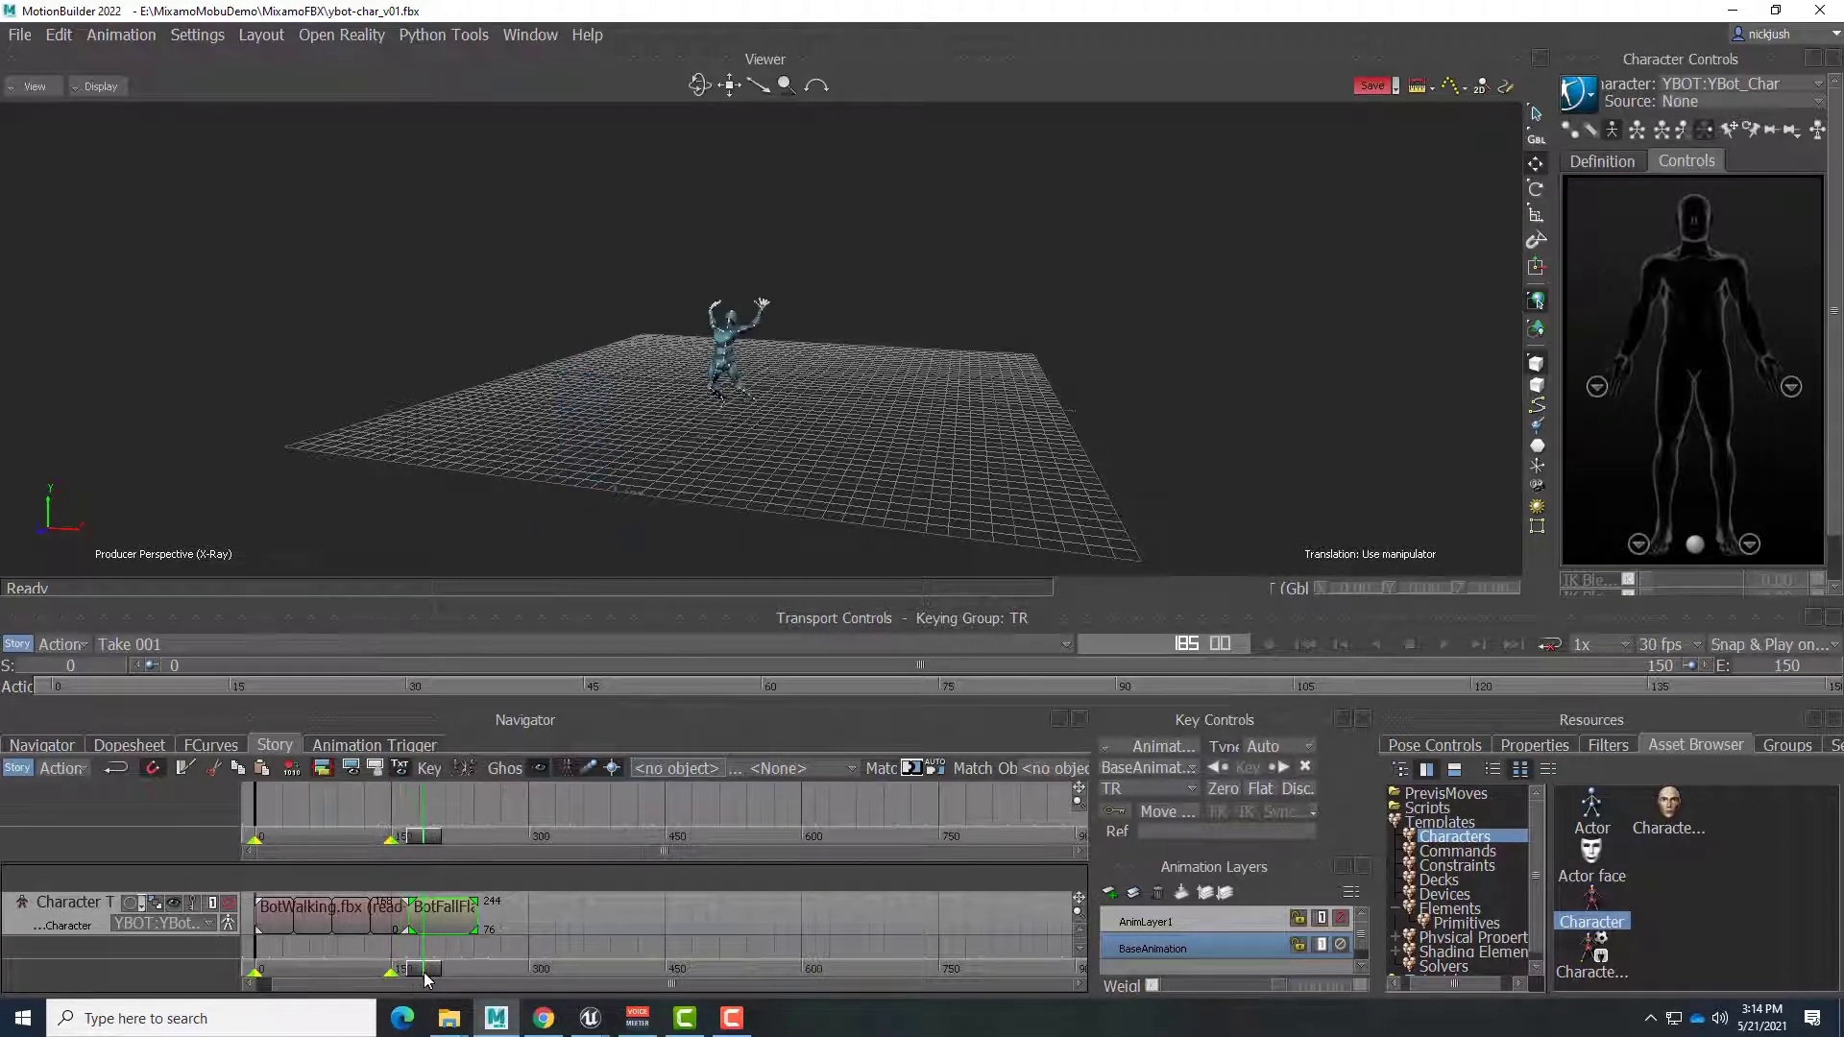
drag(426, 978, 401, 973)
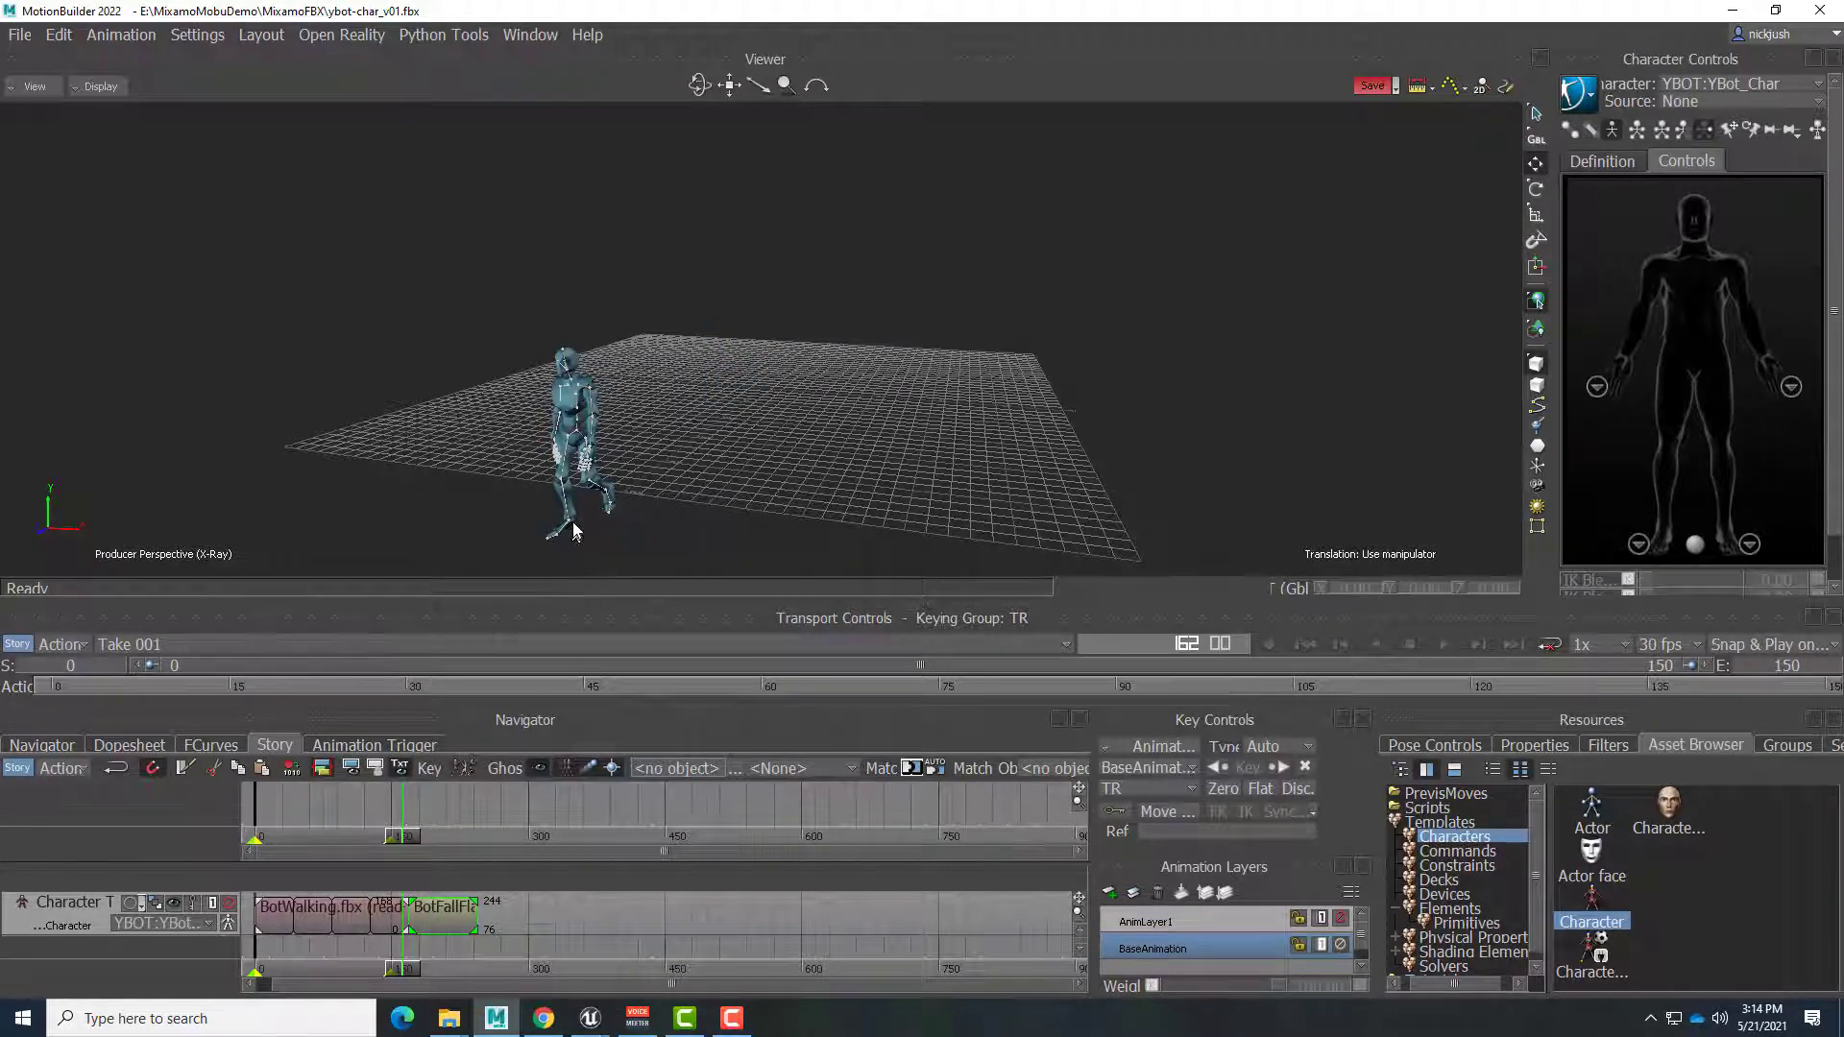
click(418, 972)
Step: Inspect the walk-to-fall transition around frames 172–185 from front and three-quarter views
ctrl+shift+drag(793, 548, 712, 487)
scroll(770, 418, up, 5)
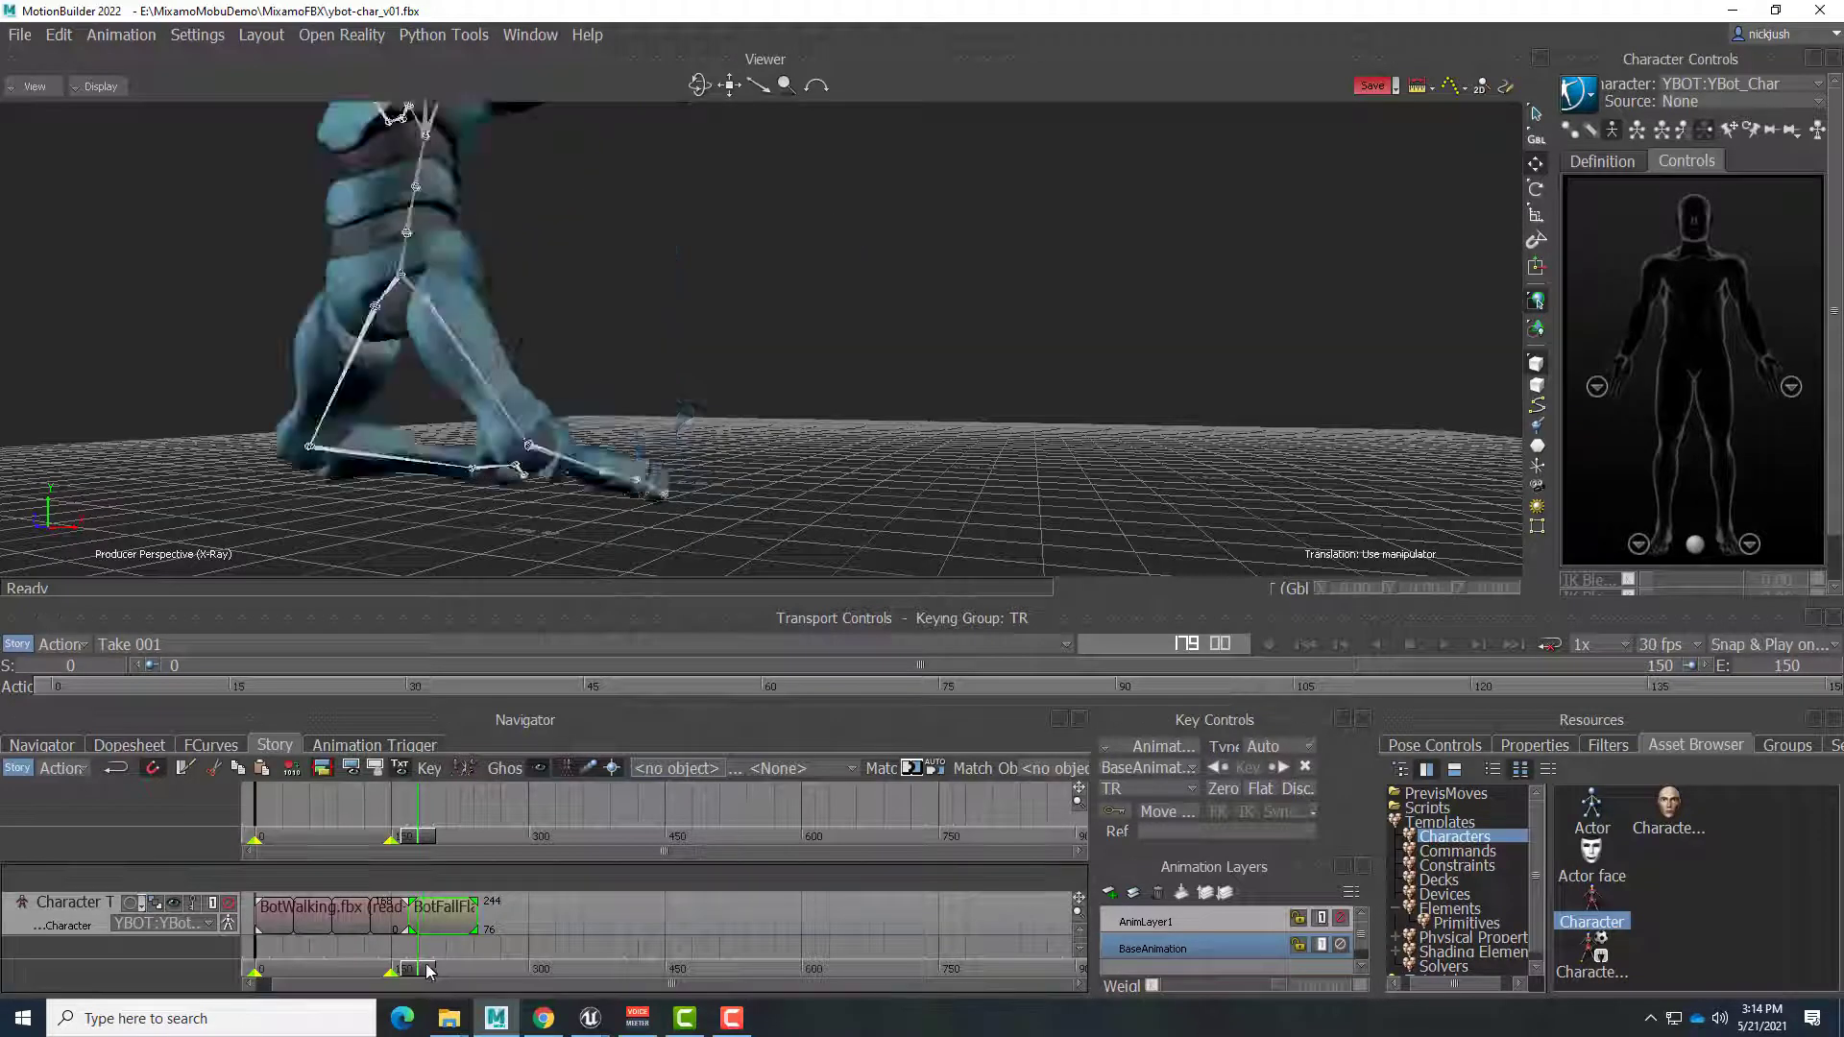
drag(423, 970, 416, 976)
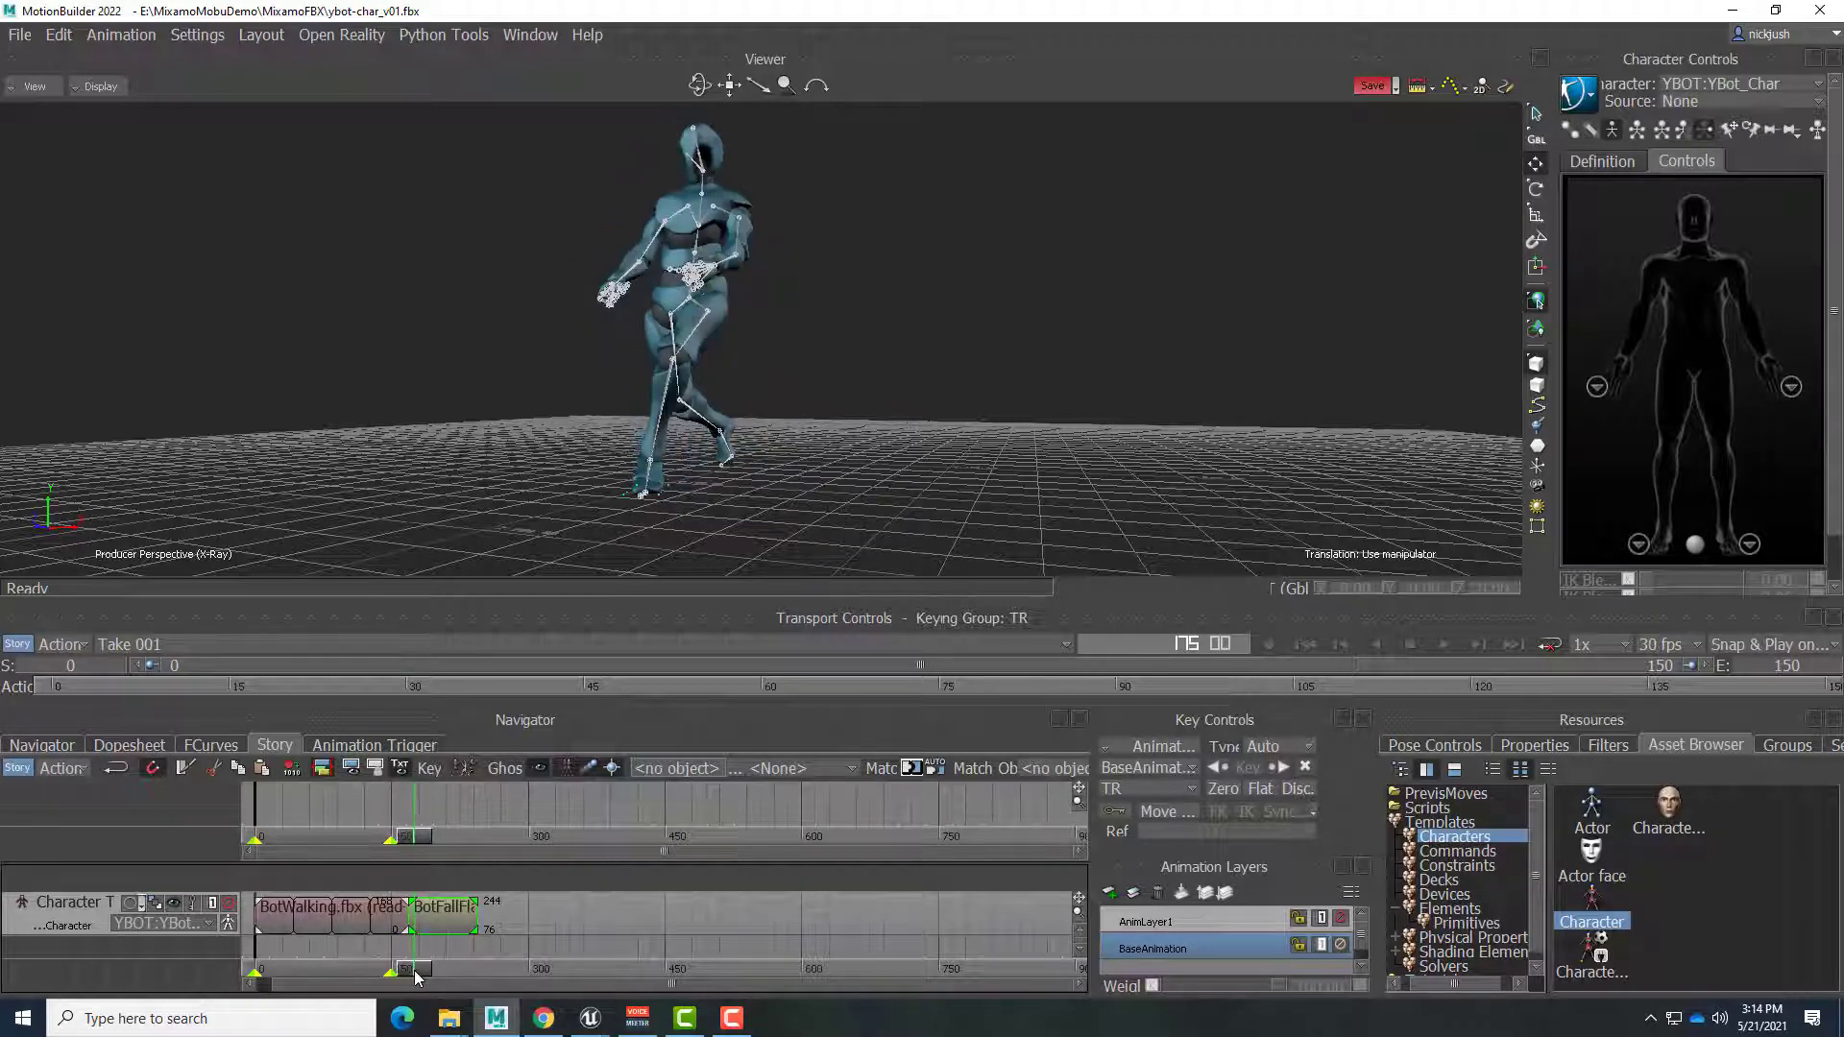
mouse_move(623, 567)
ctrl+shift+mouse_down()
mouse_move(605, 538)
mouse_move(625, 545)
ctrl+shift+mouse_up()
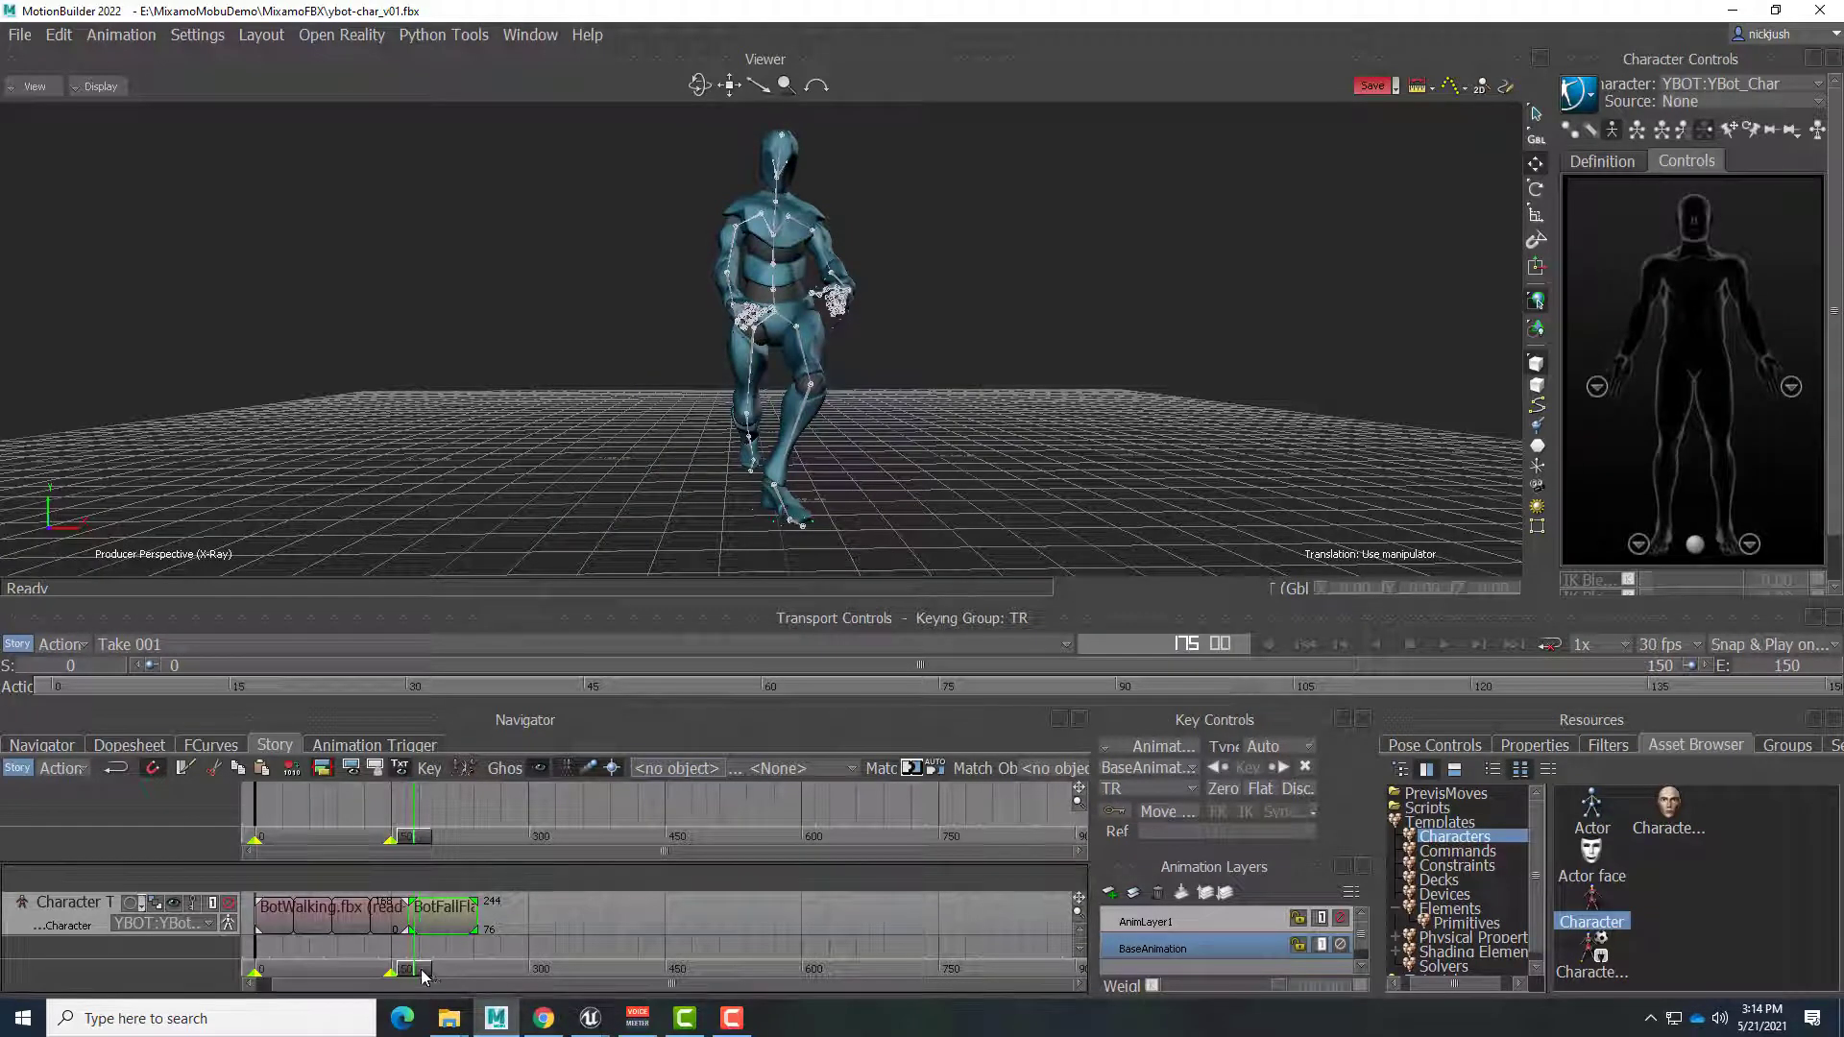
drag(417, 975, 411, 976)
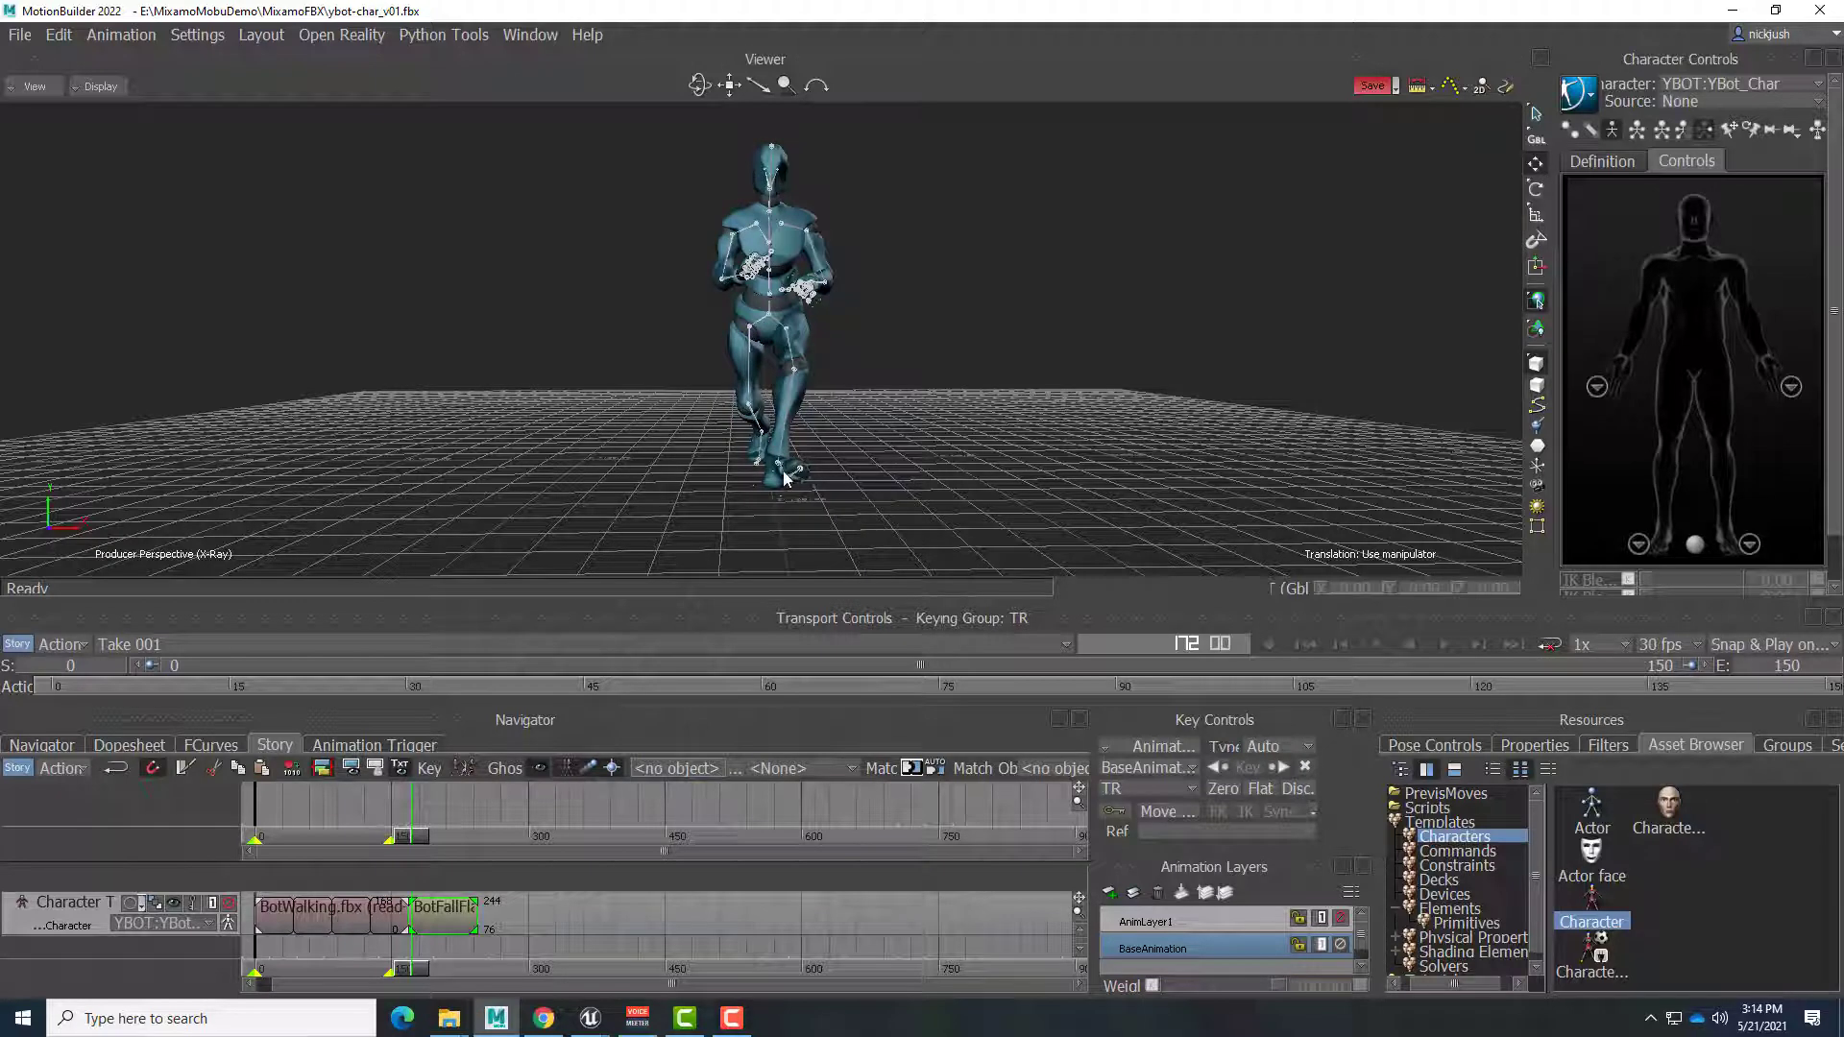
ctrl+shift+drag(882, 455, 927, 472)
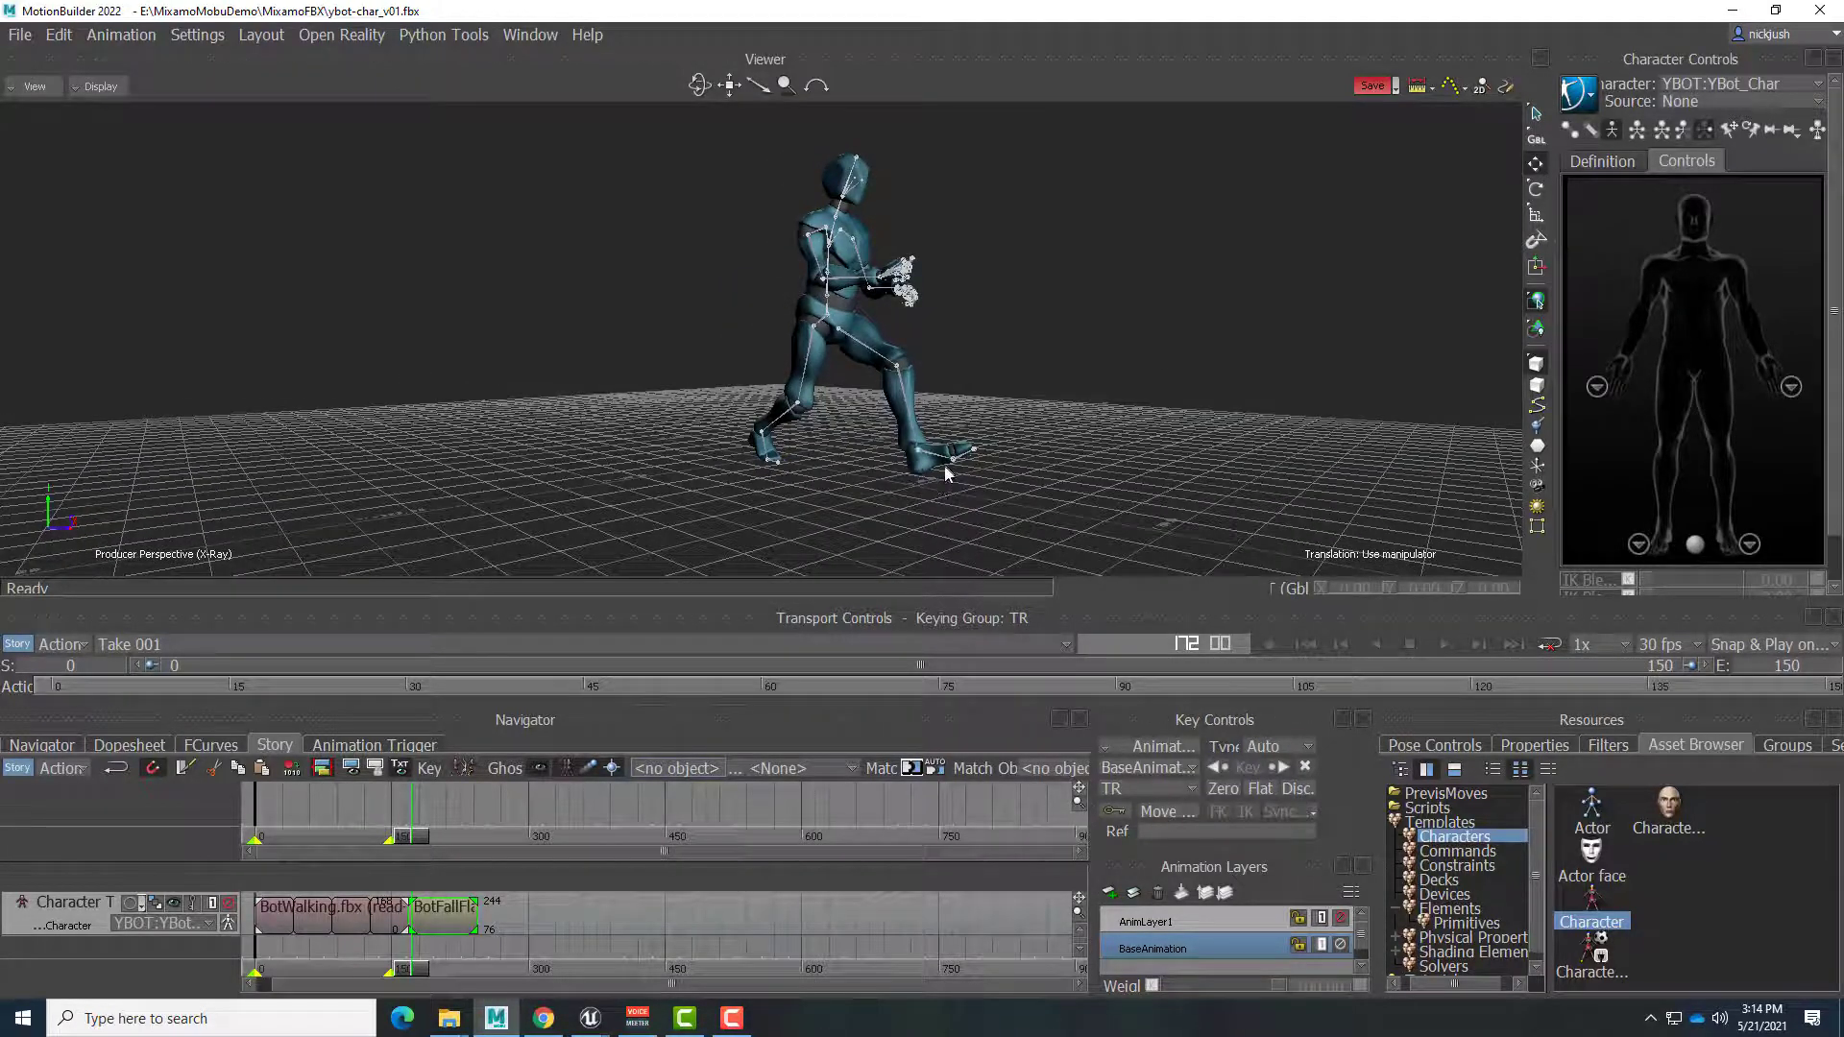
drag(413, 971, 423, 970)
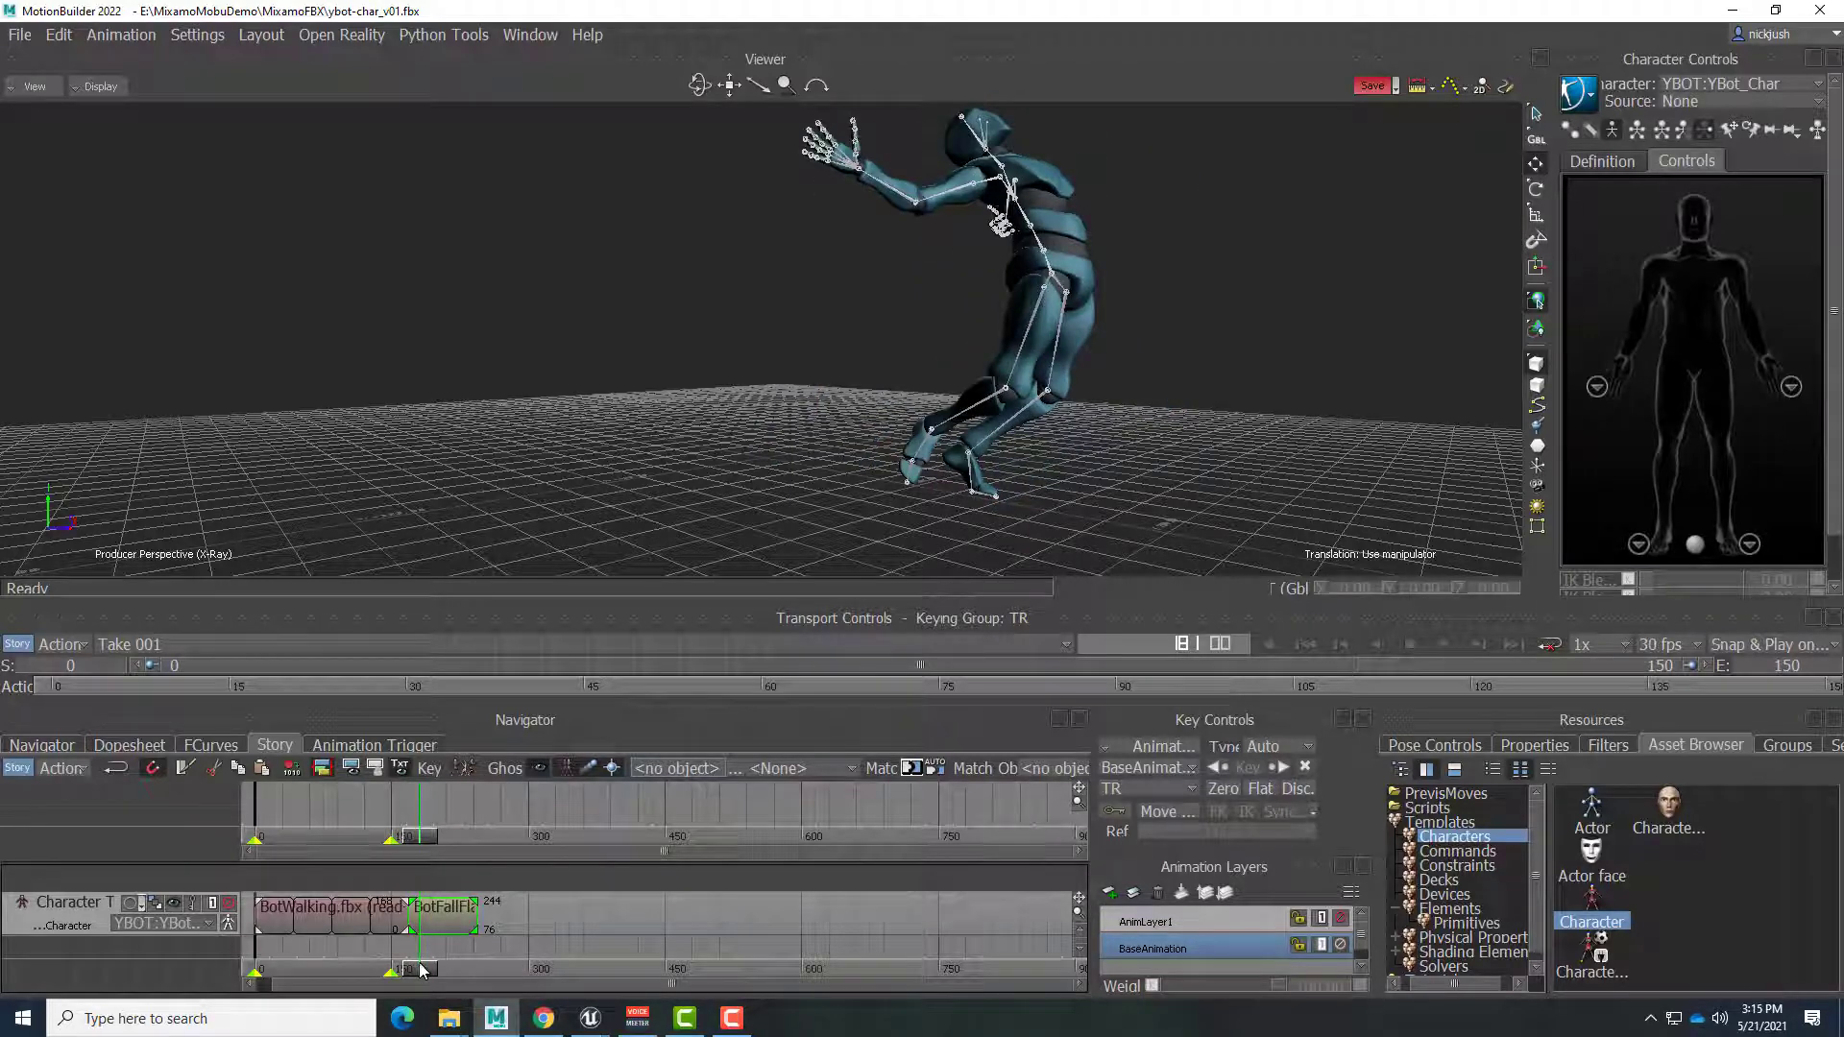
drag(423, 970, 393, 972)
click(387, 920)
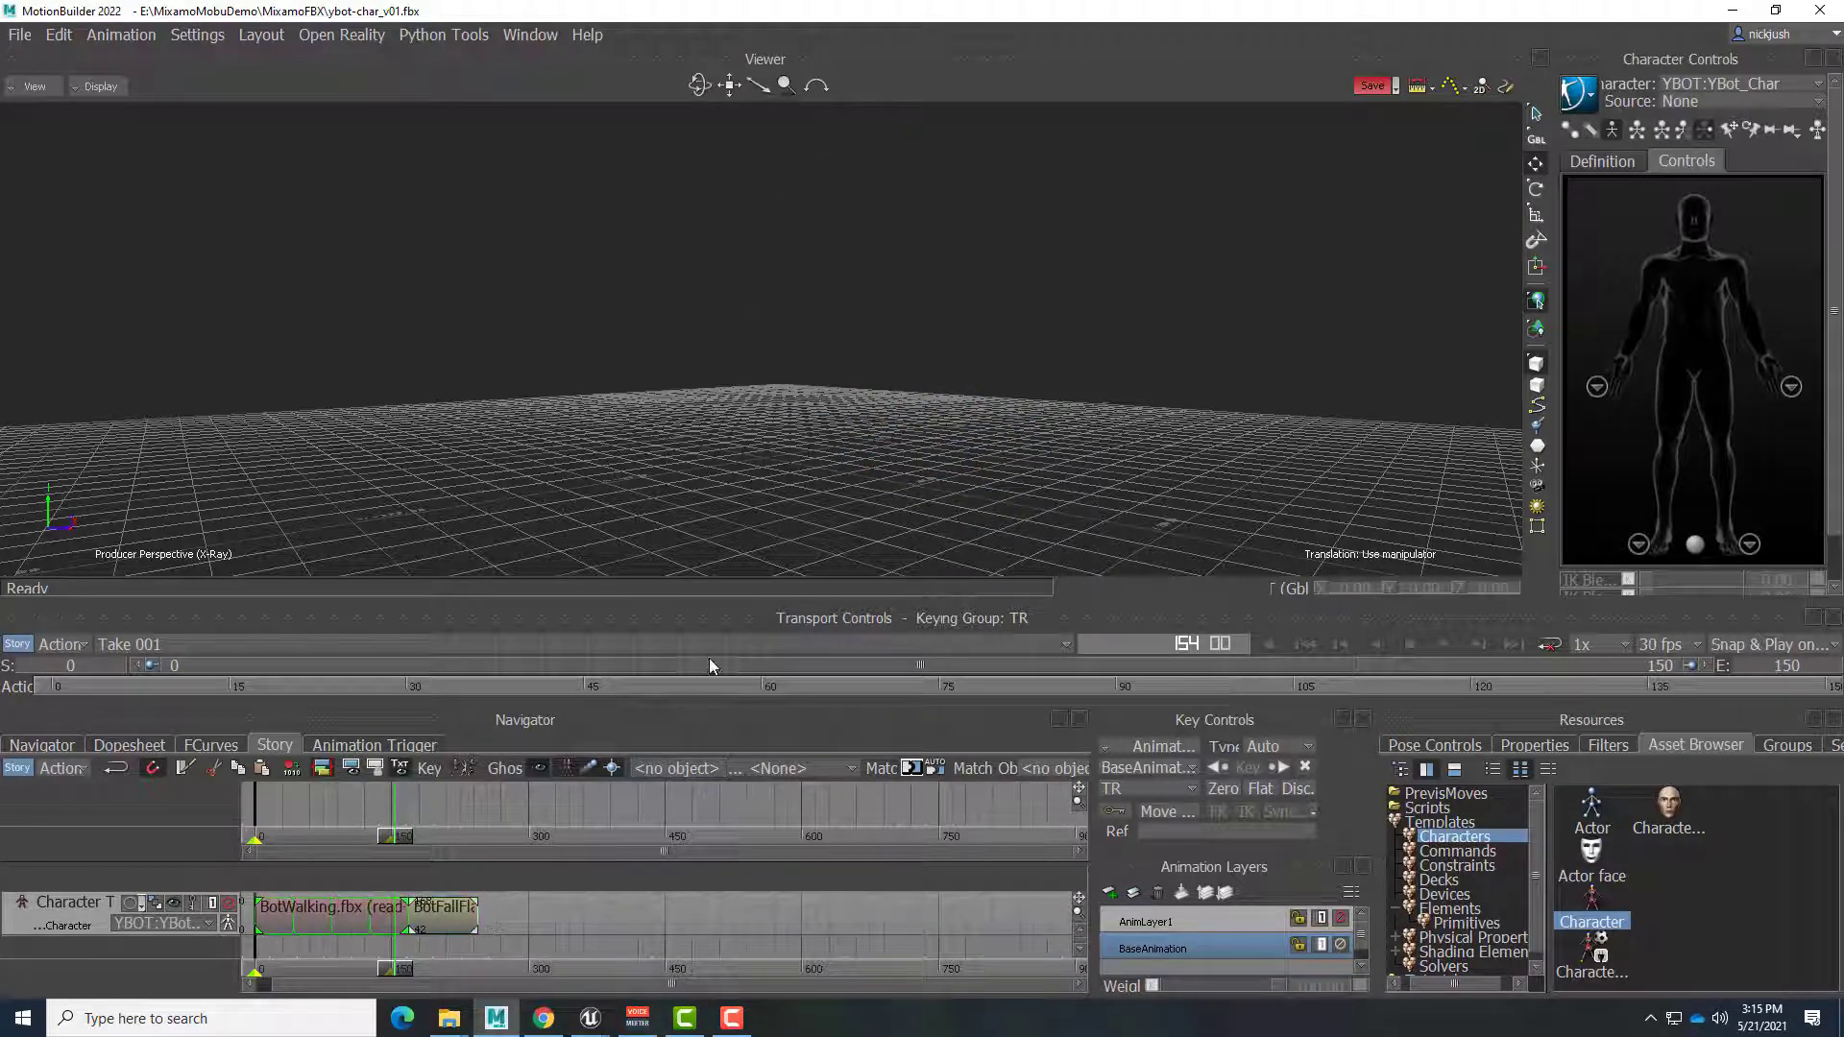
key(a)
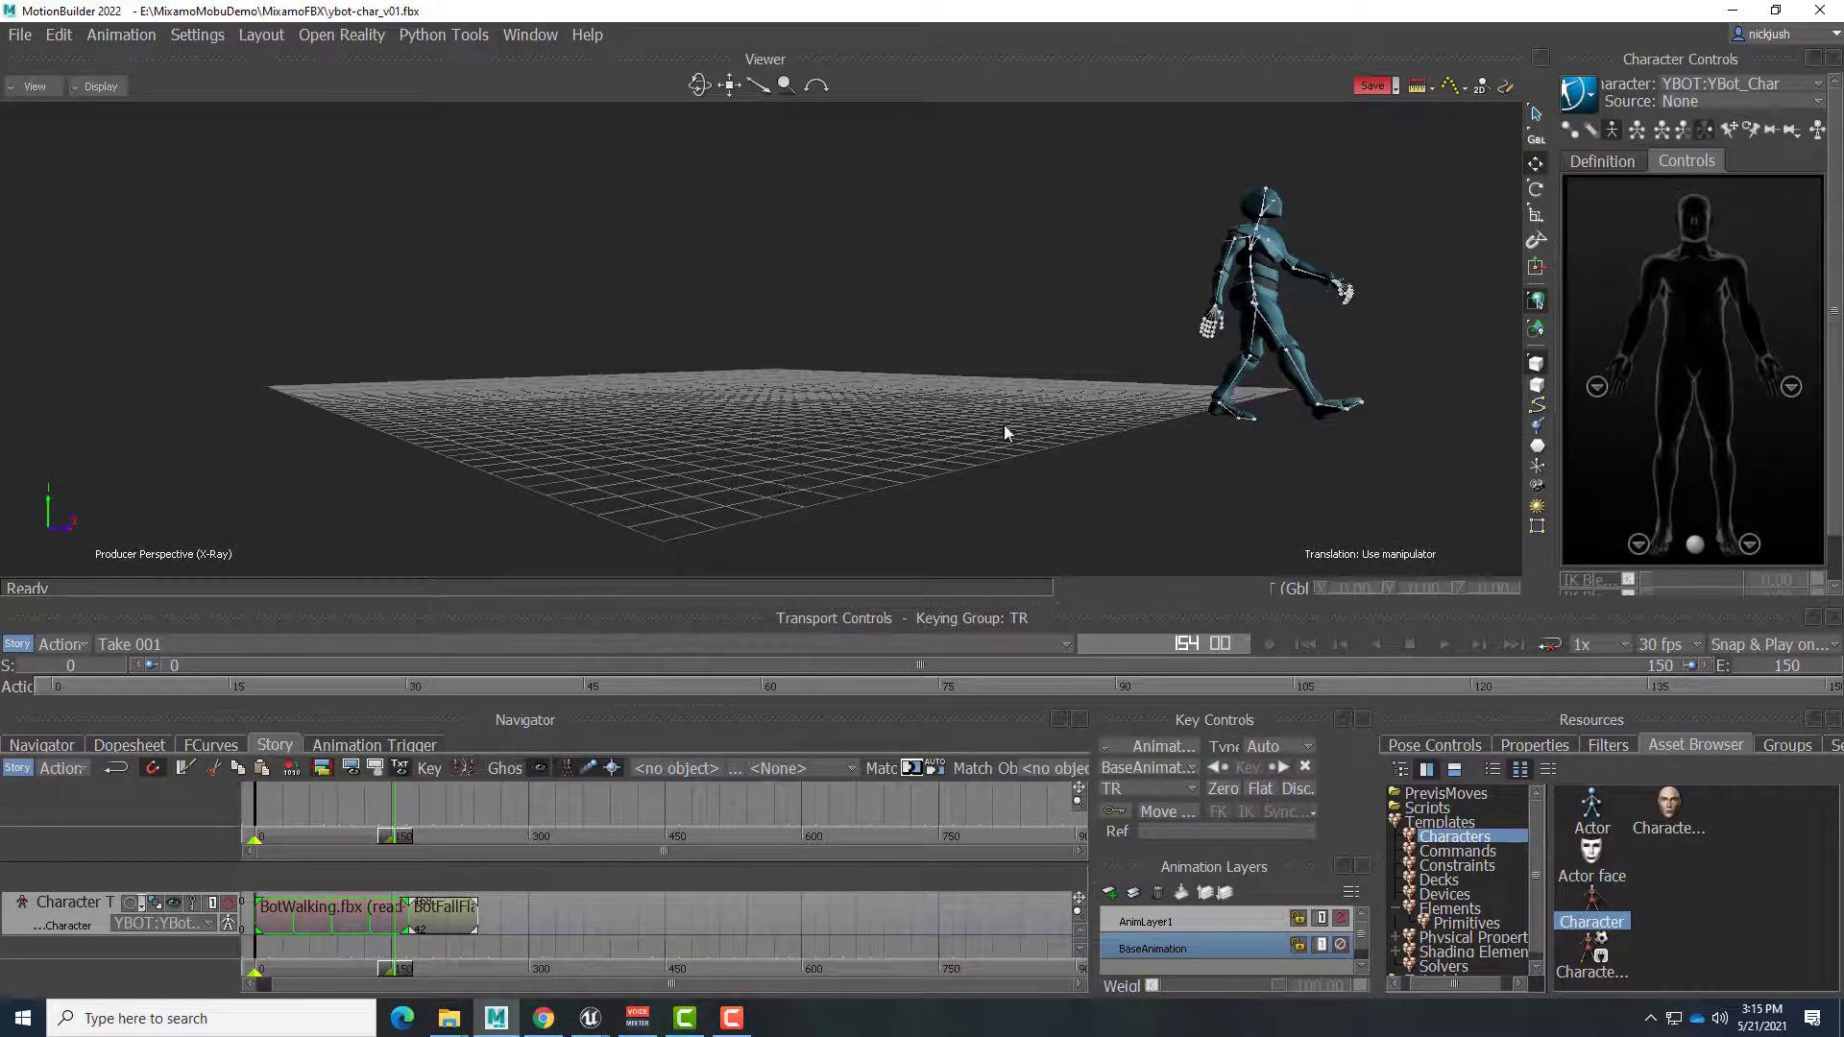
ctrl+shift+drag(1005, 433, 975, 502)
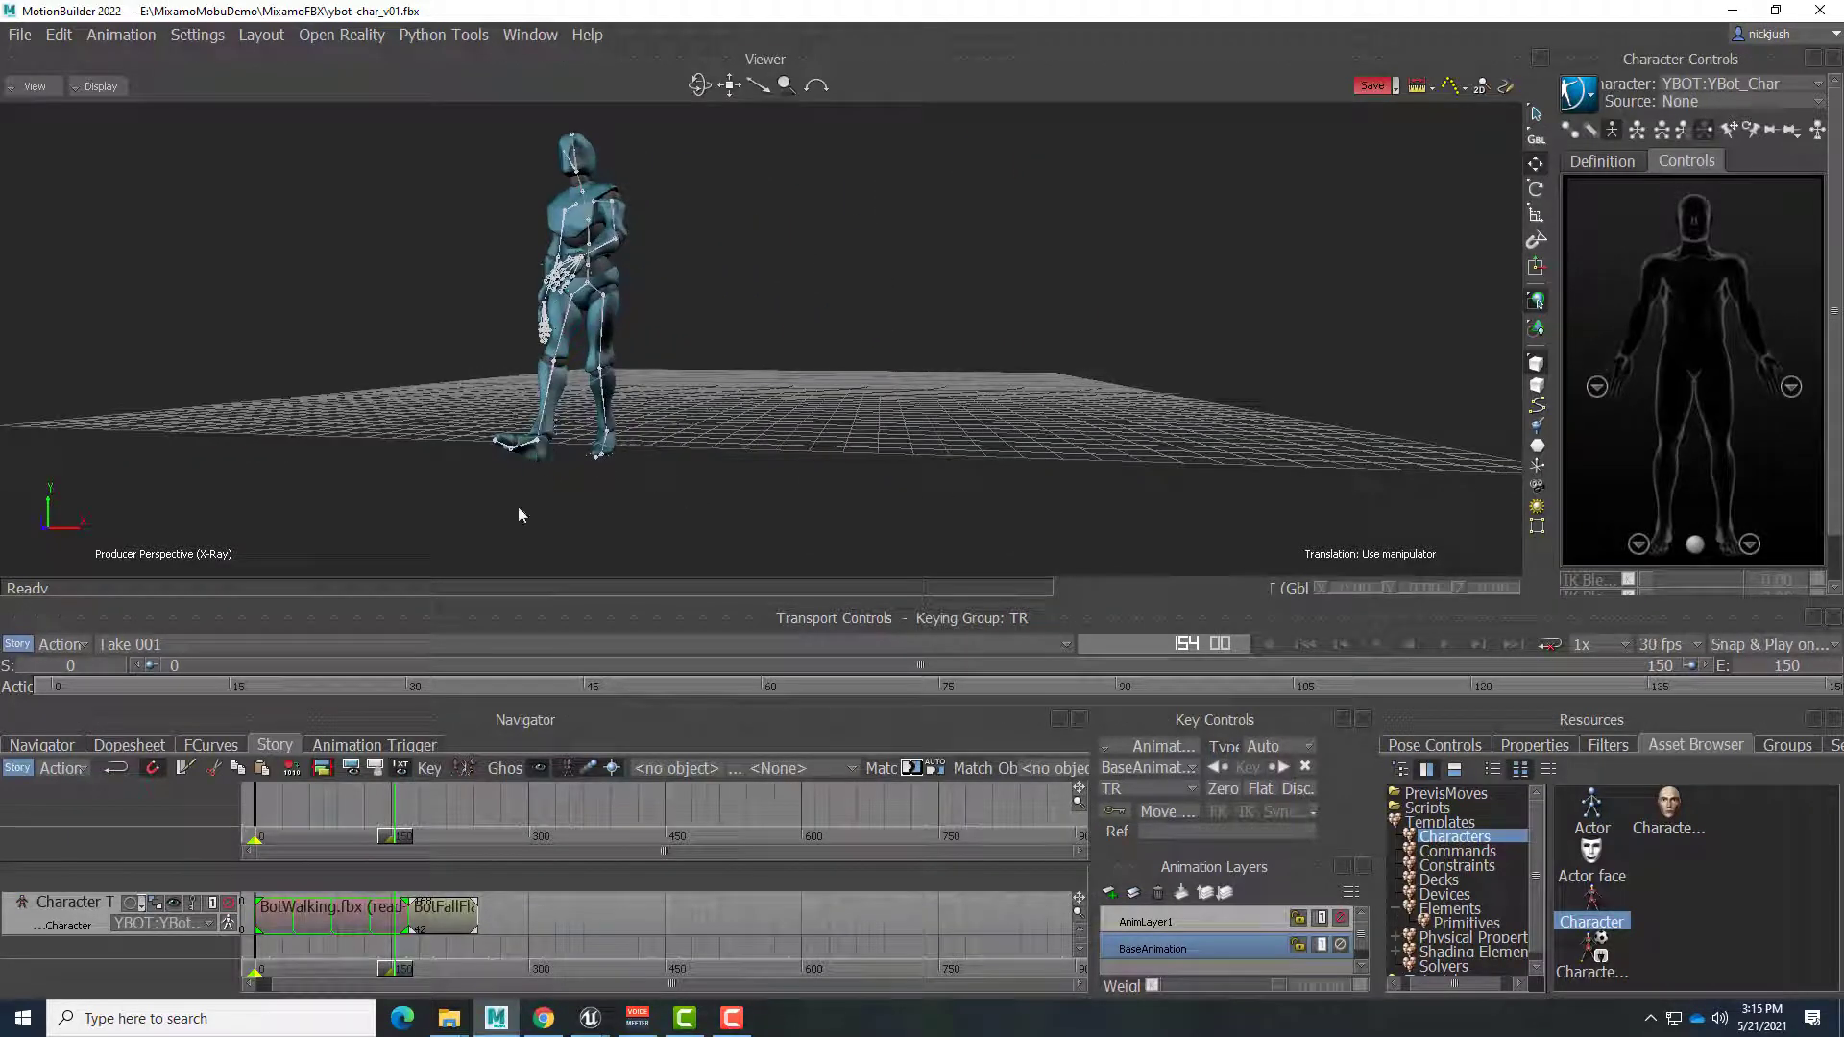
Step: Move BotFallFlat aside, trim BotWalking's end from 168 to 147, then overlap BotFallFlat again
drag(438, 931, 529, 930)
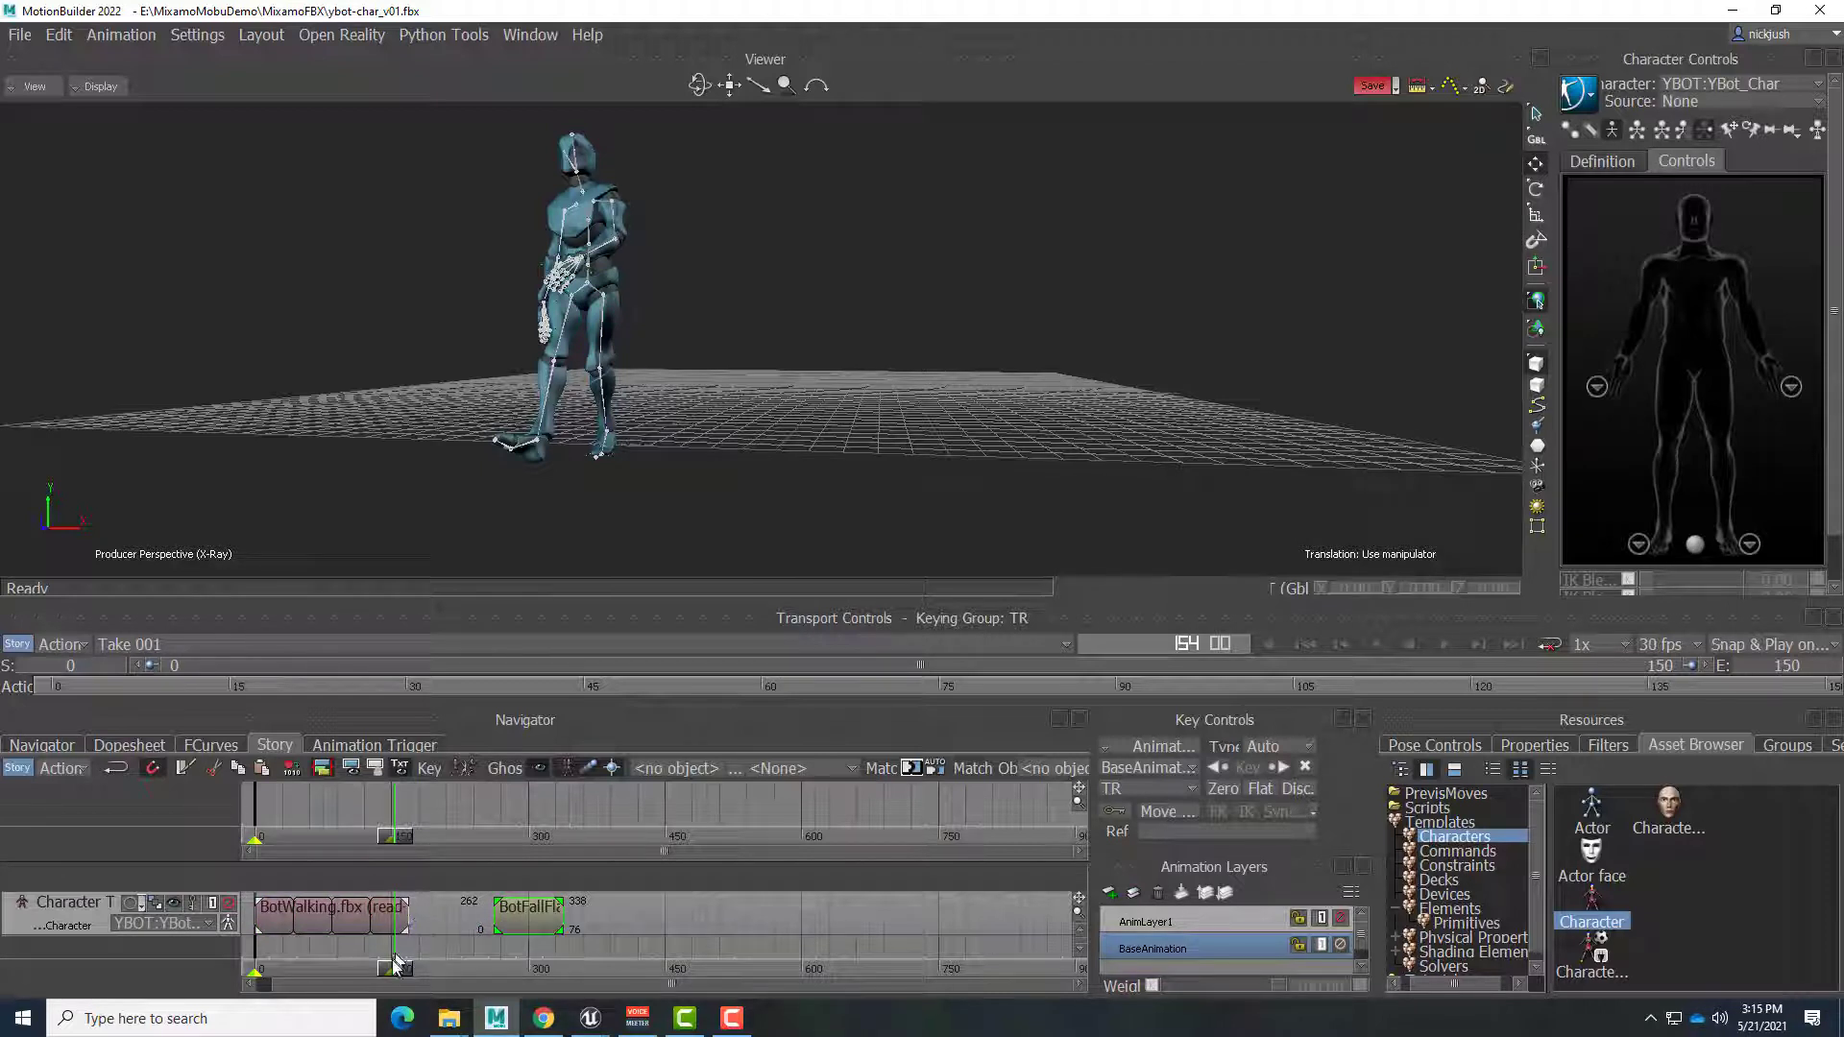
drag(396, 977, 389, 968)
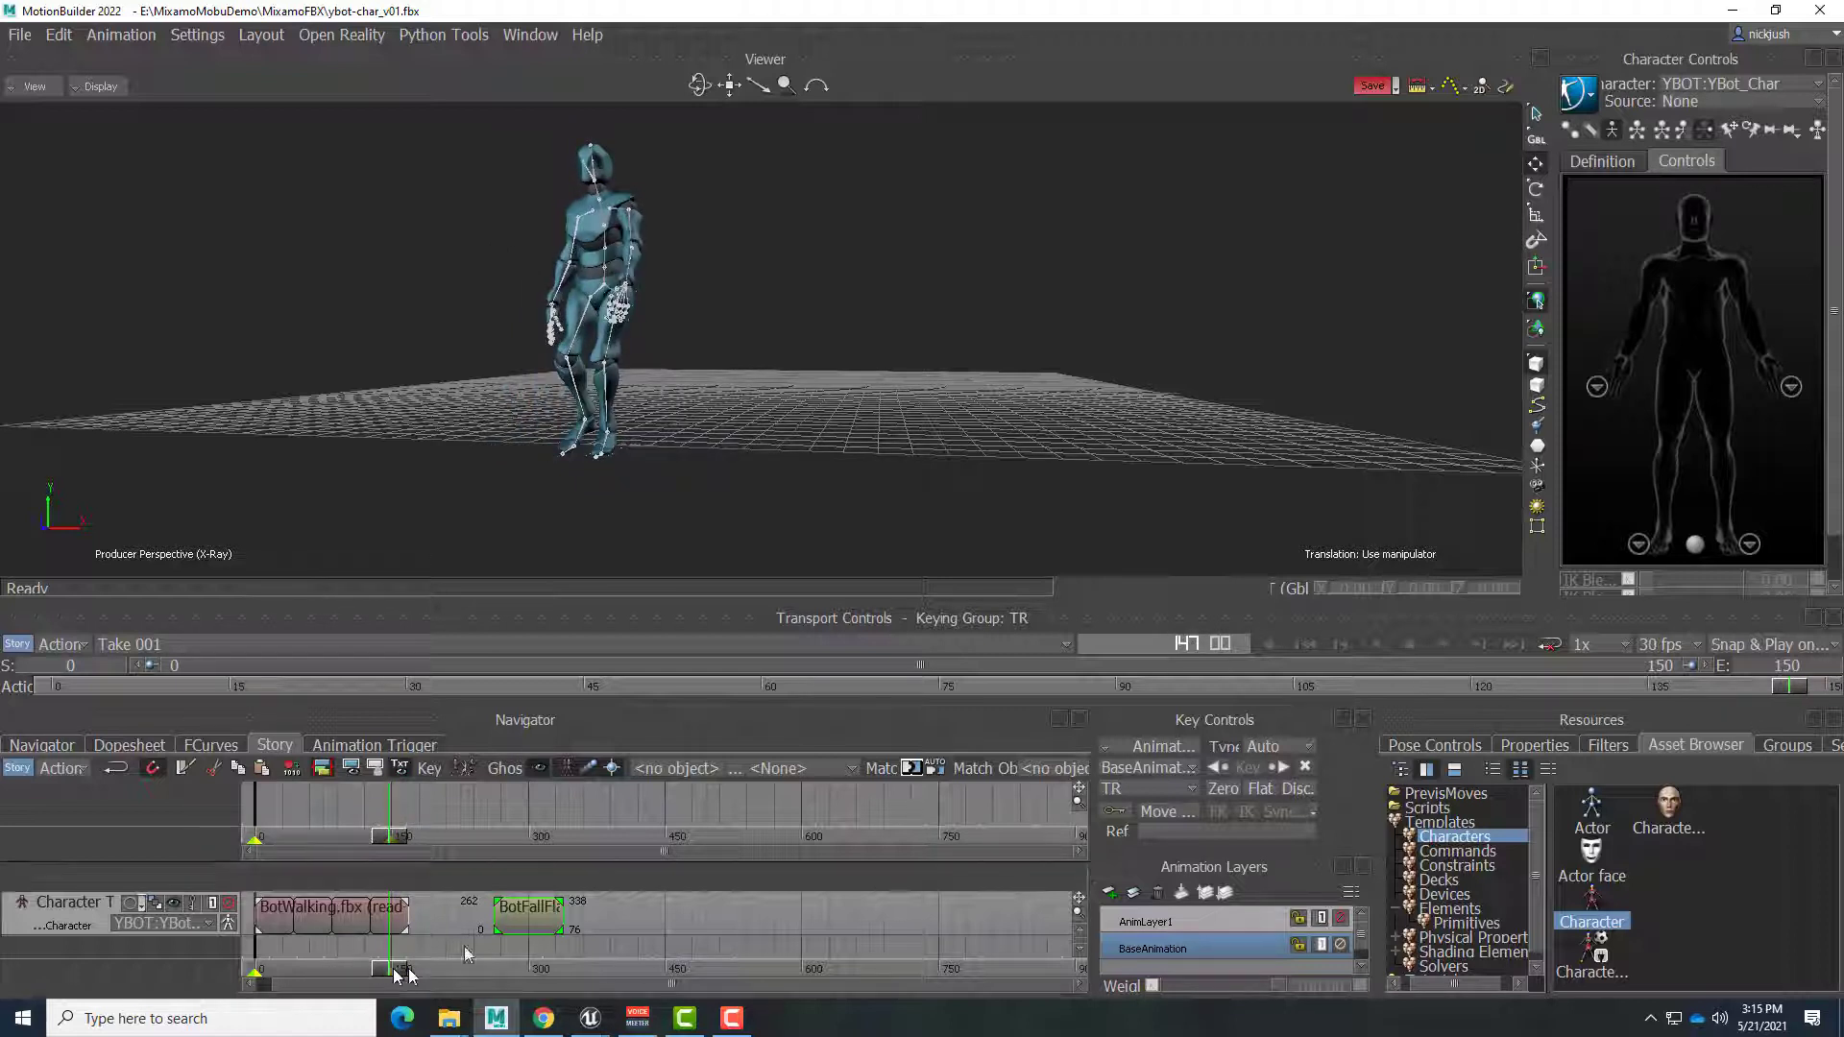
click(409, 920)
mouse_move(407, 918)
mouse_down()
mouse_move(387, 917)
mouse_move(373, 975)
mouse_move(518, 972)
mouse_move(492, 974)
mouse_move(518, 924)
mouse_move(416, 928)
mouse_up()
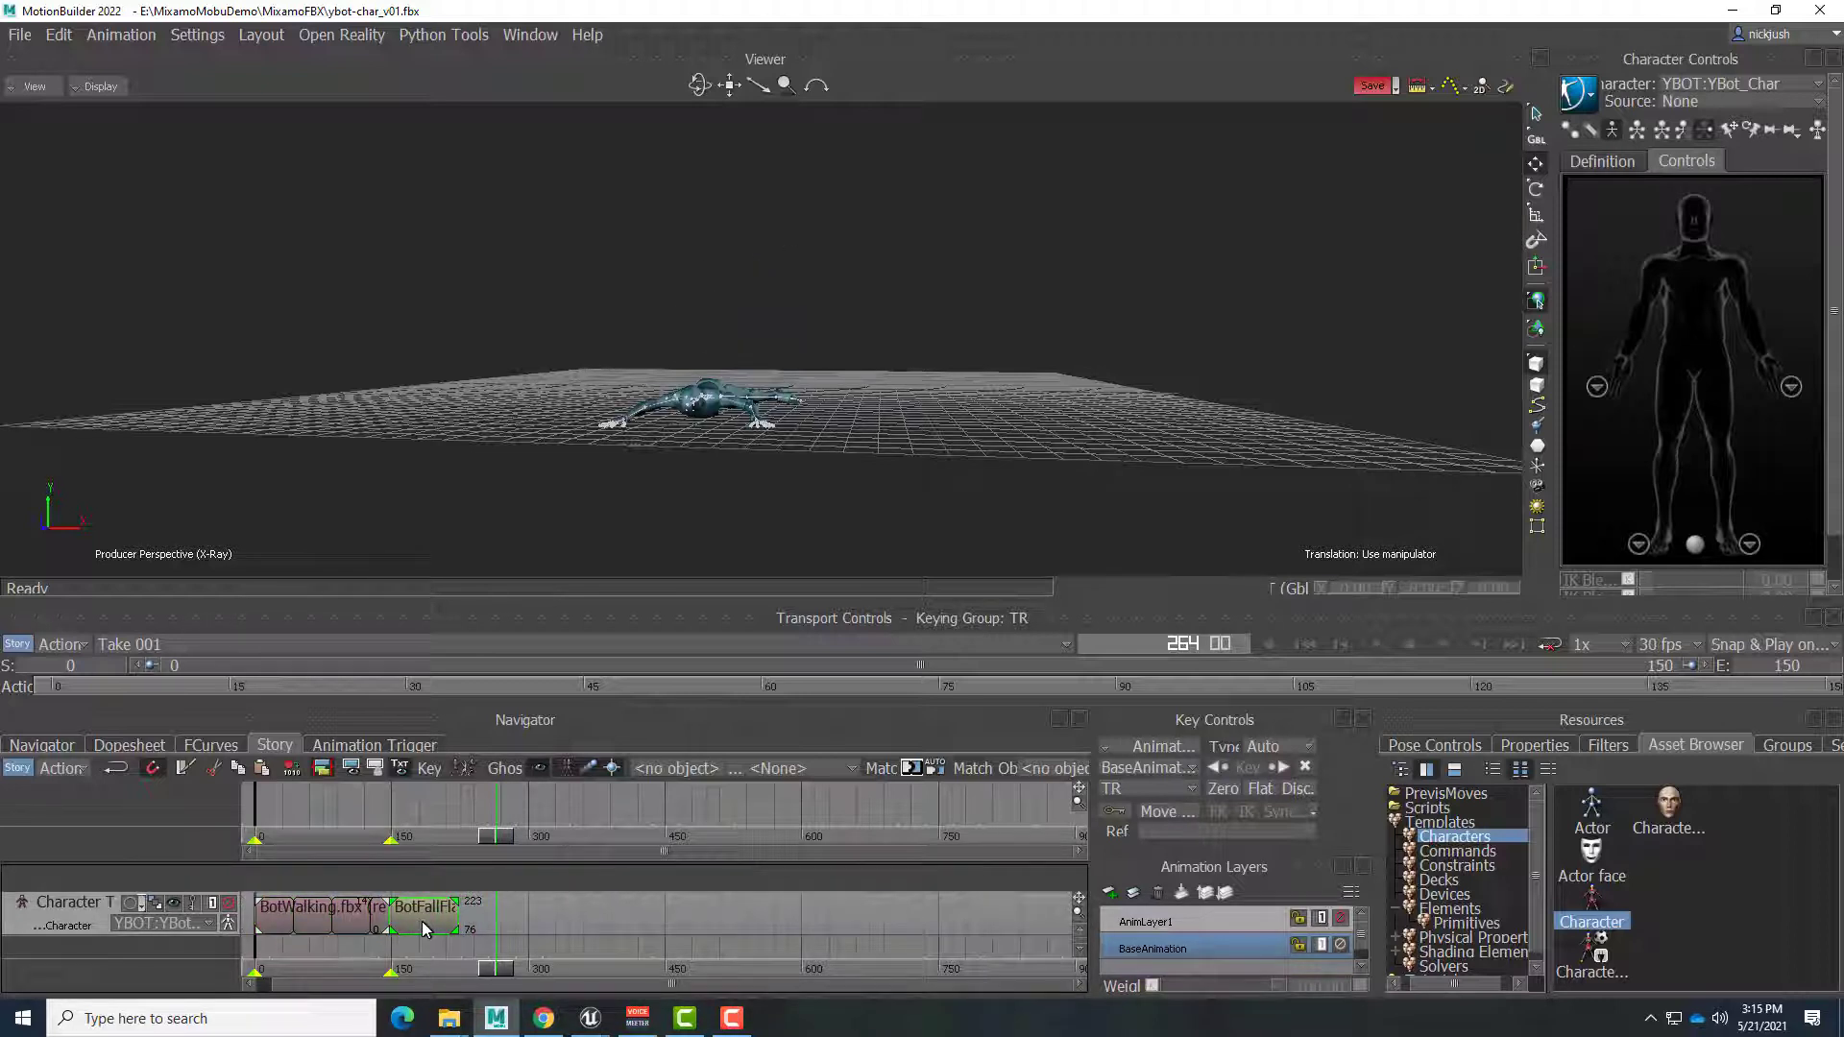
drag(496, 974, 404, 972)
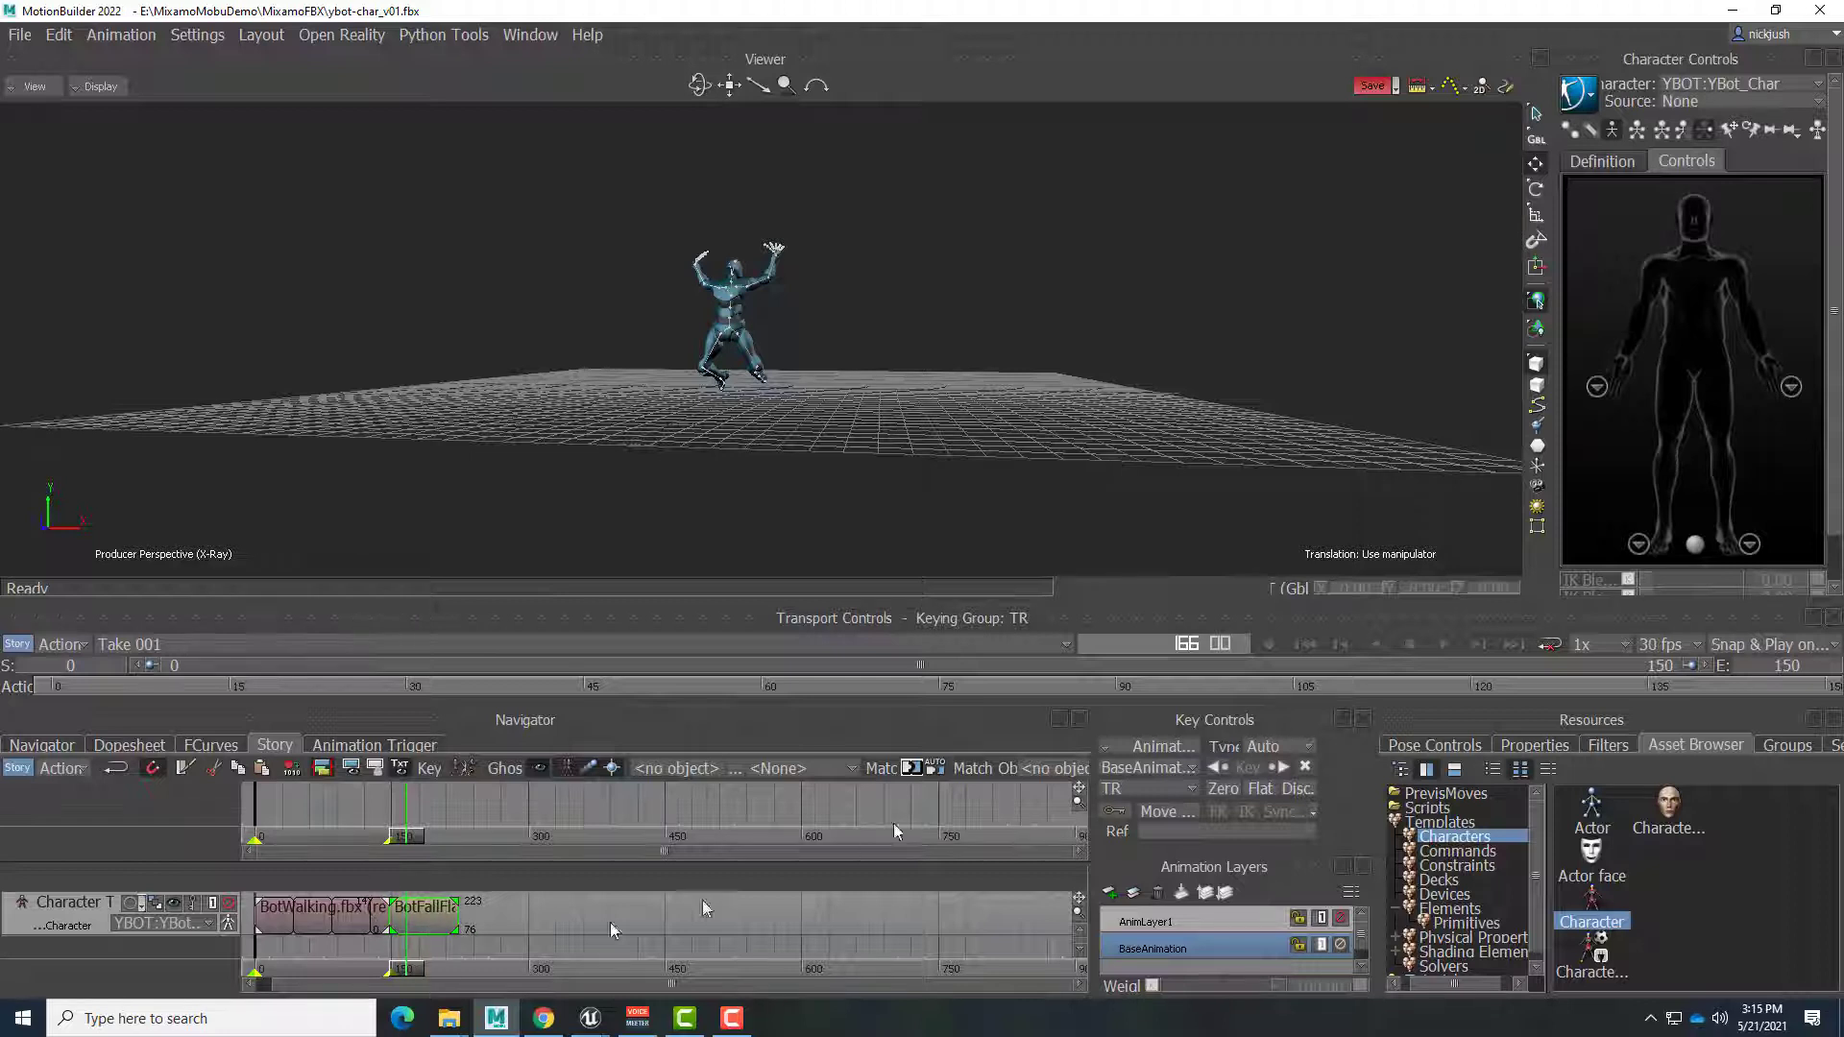
Step: Match BotFallFlat to the previous clip on mixamorig:LeftFoot
click(907, 769)
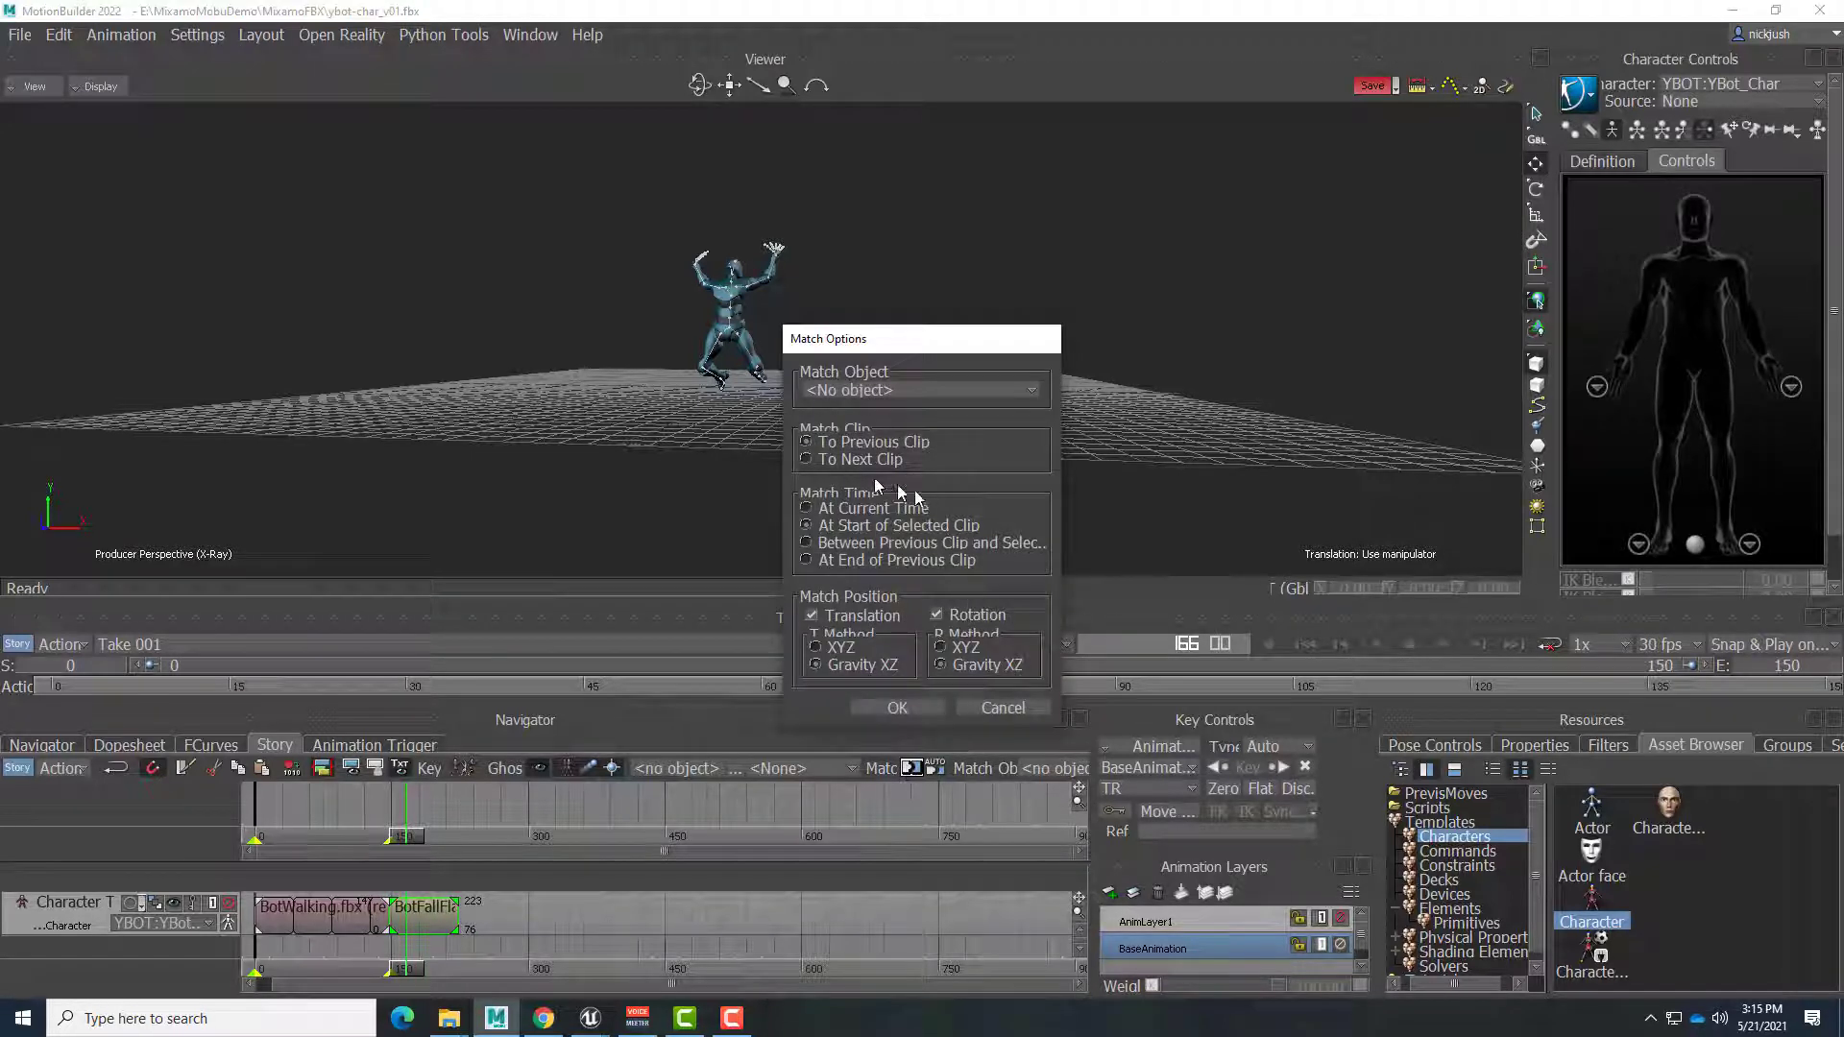
click(838, 390)
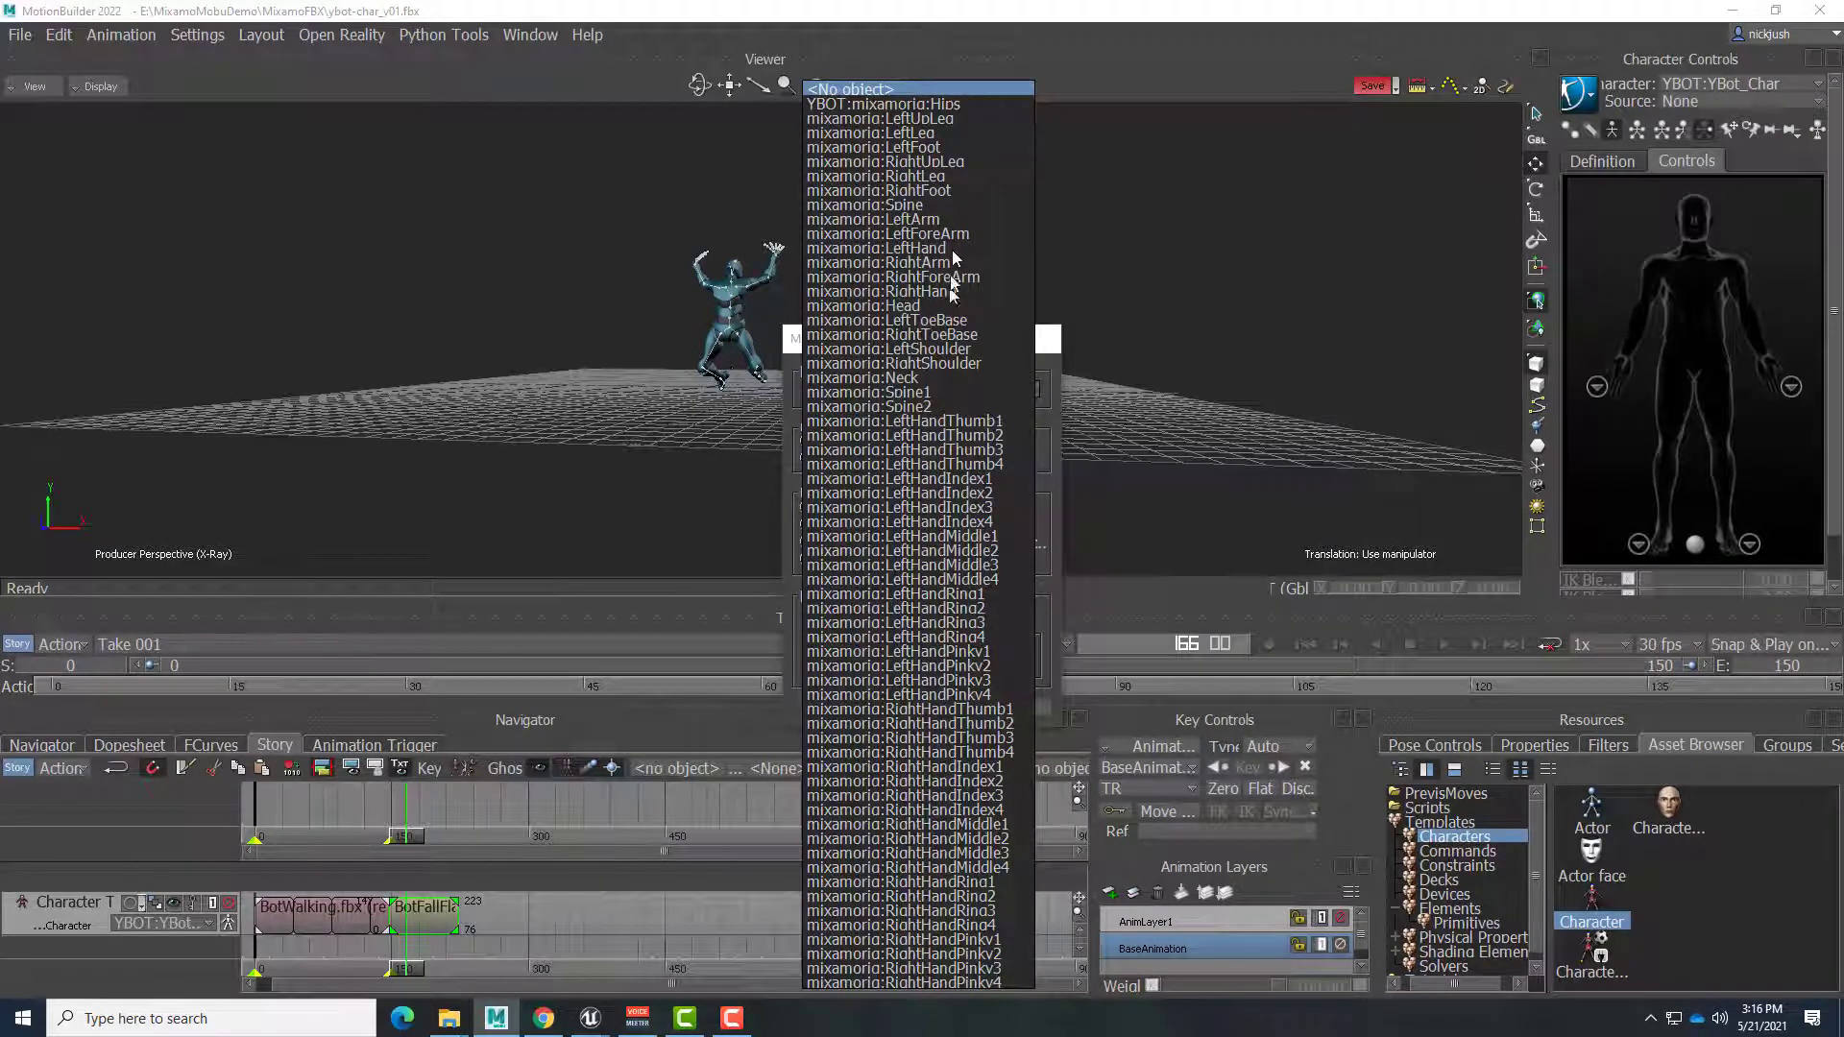
click(899, 148)
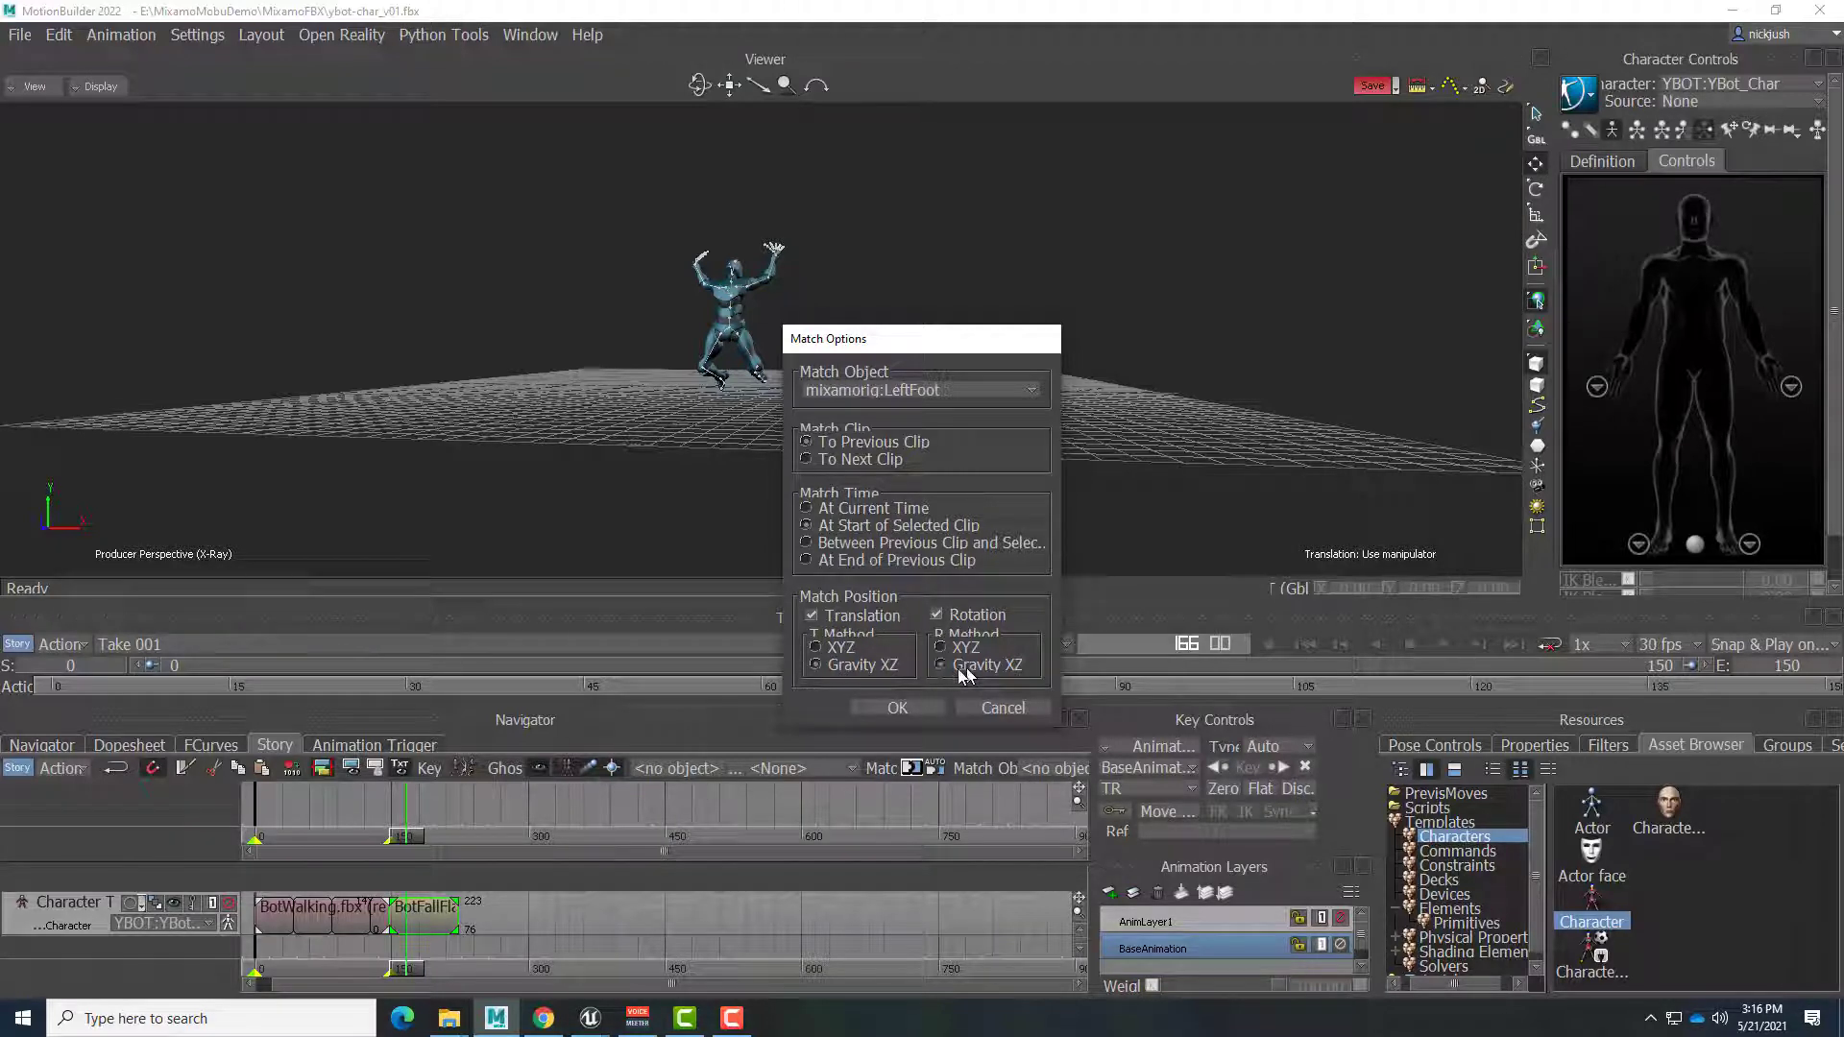
click(897, 707)
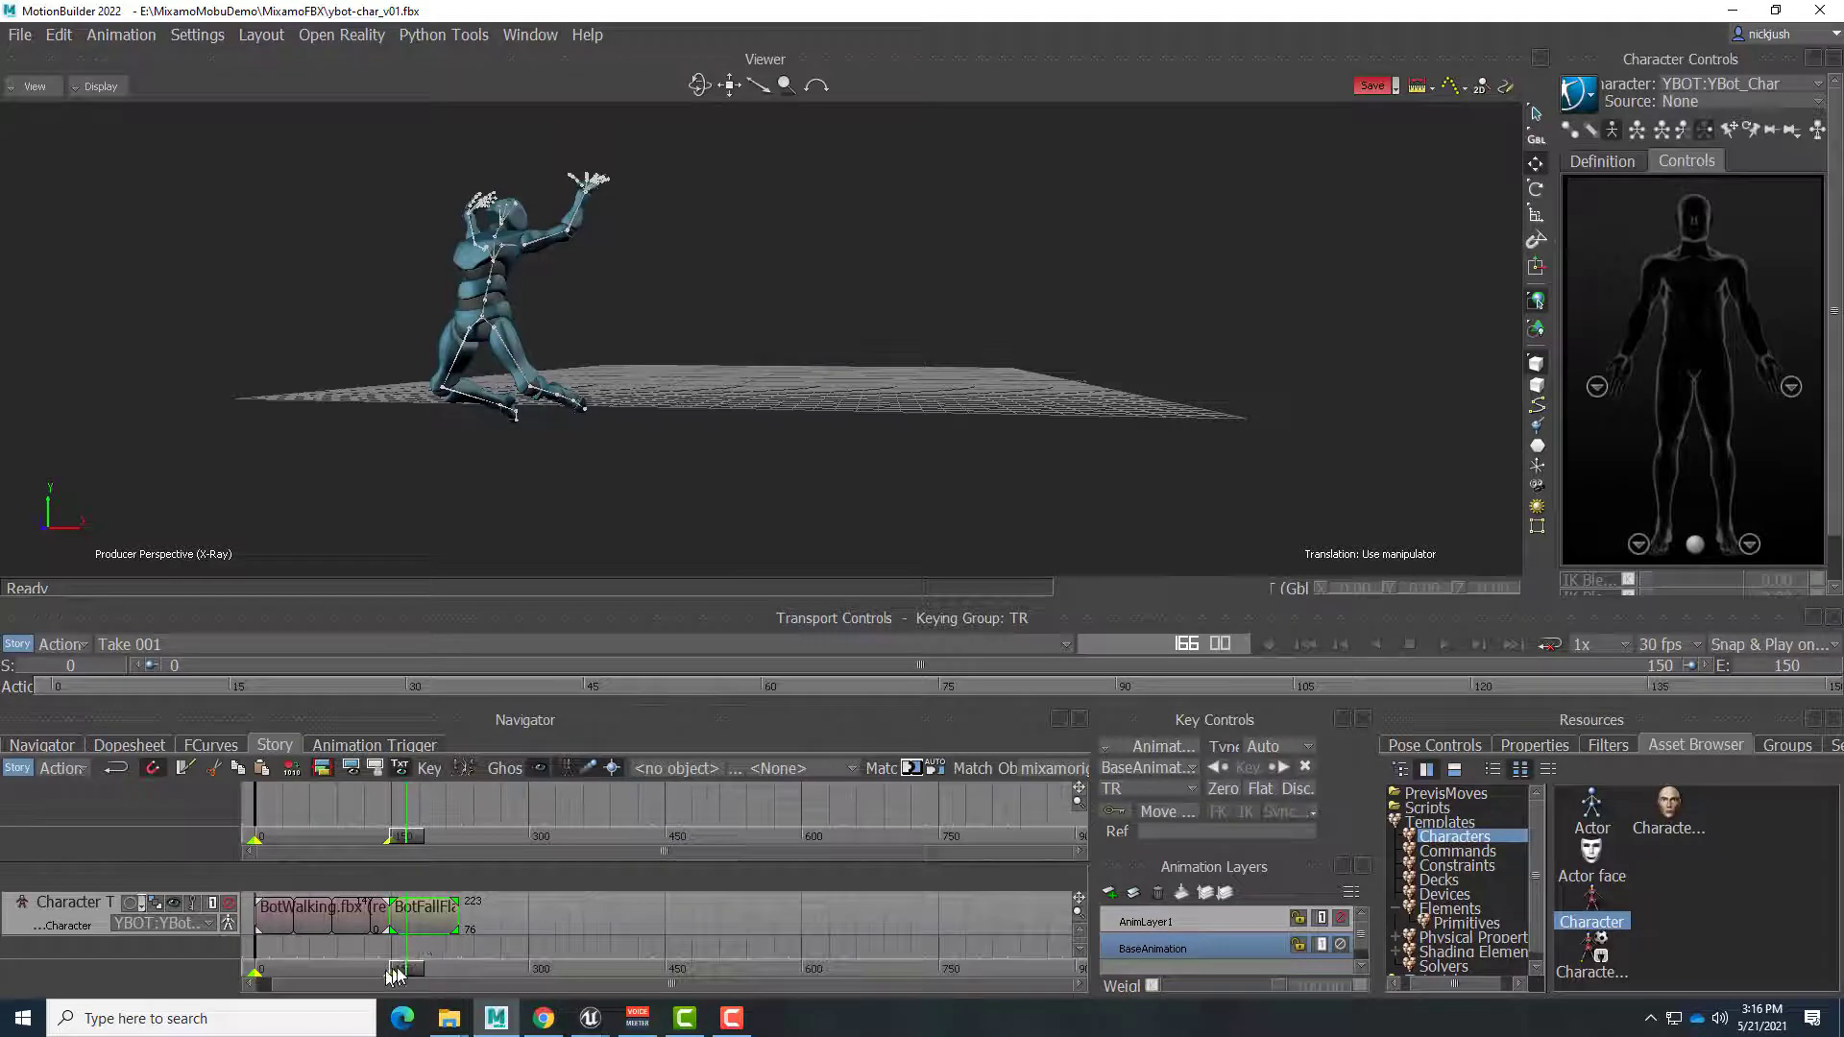
Step: Scrub back into the walk and trim BotFallFlat's start later
mouse_move(413, 968)
mouse_down()
mouse_move(384, 966)
mouse_move(403, 979)
mouse_up()
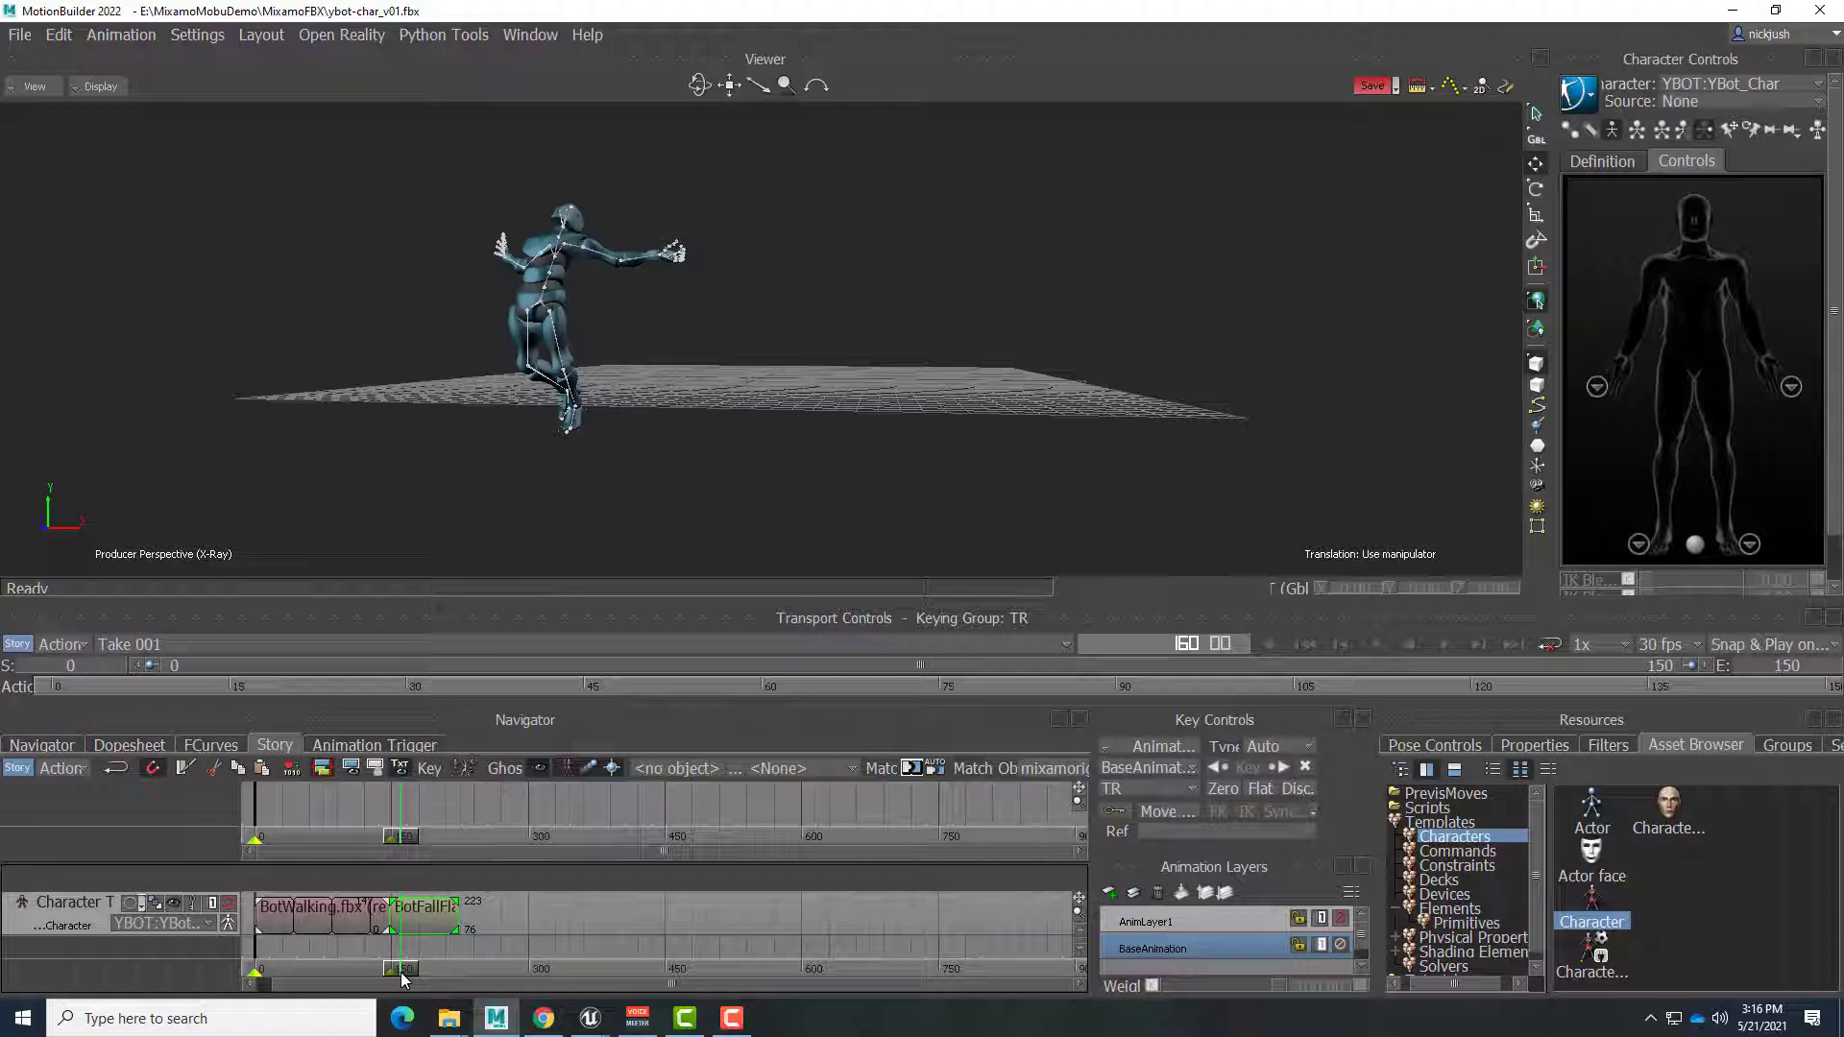
drag(395, 916, 429, 925)
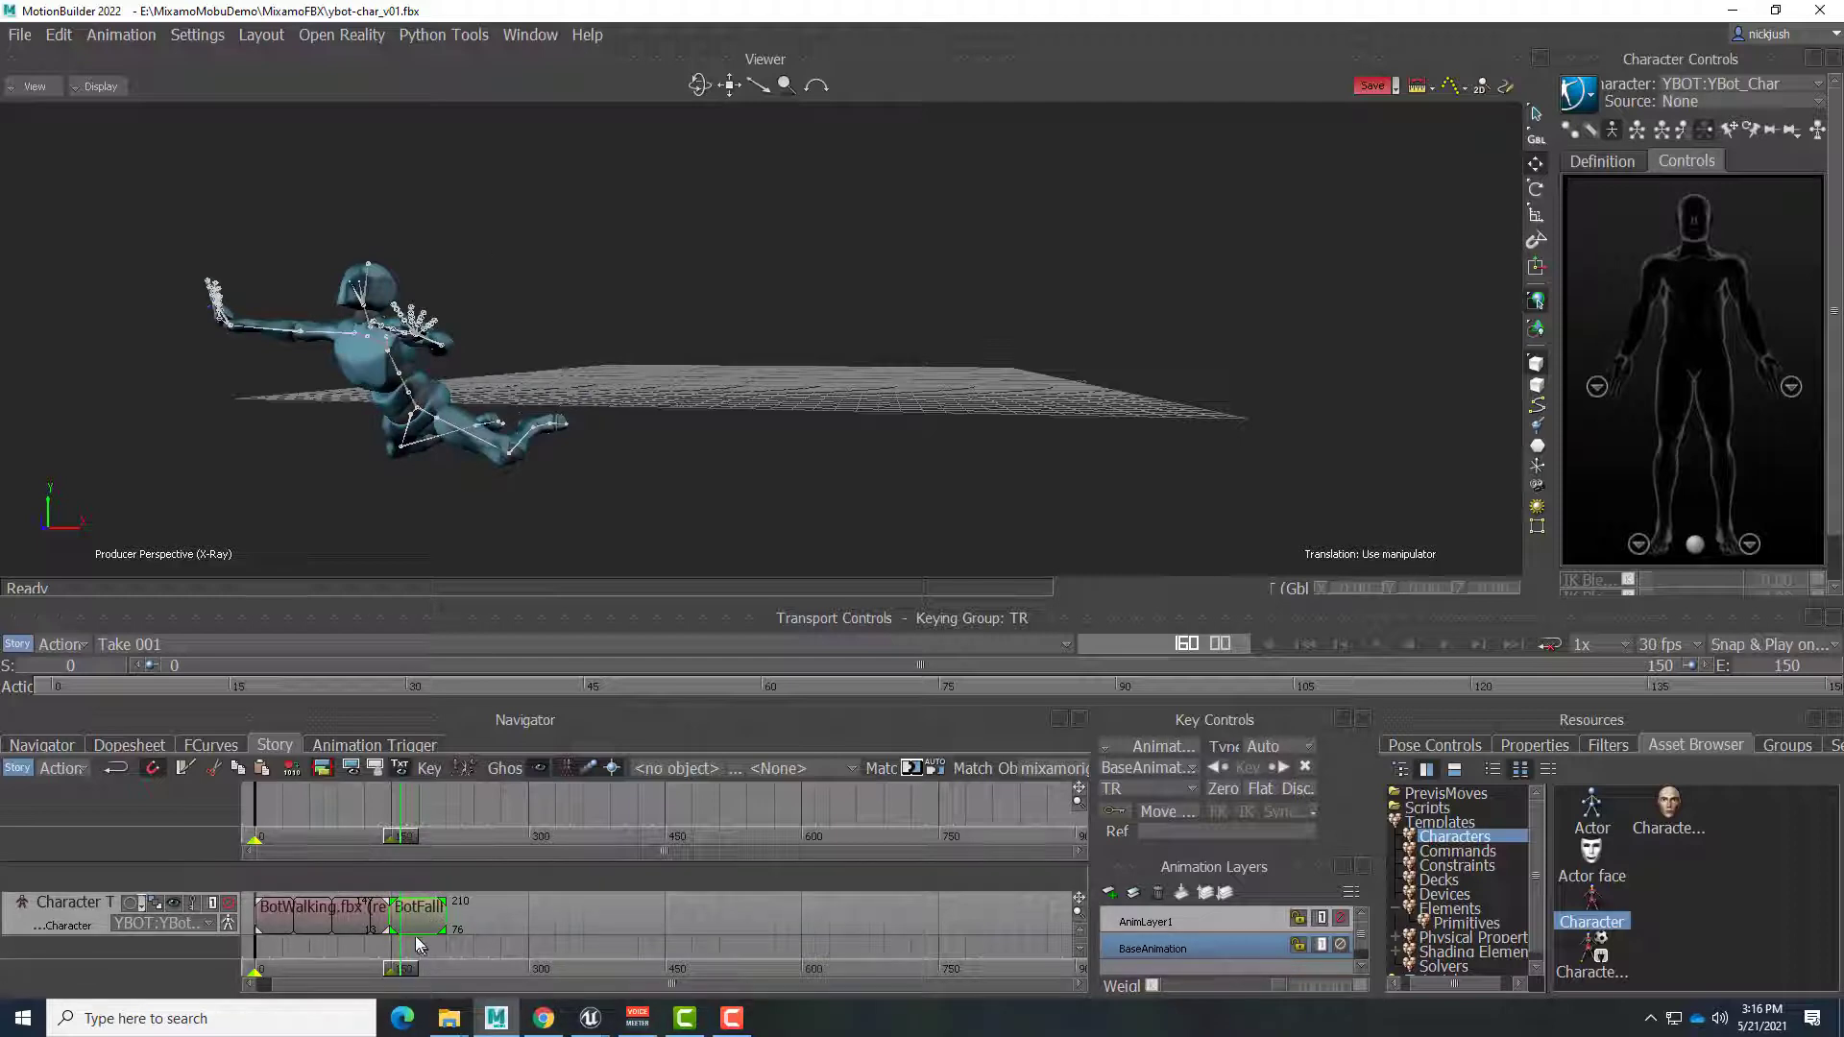
Step: Re-match BotFallFlat to the previous walking clip on mixamorig:LeftFoot and check the pose
click(888, 771)
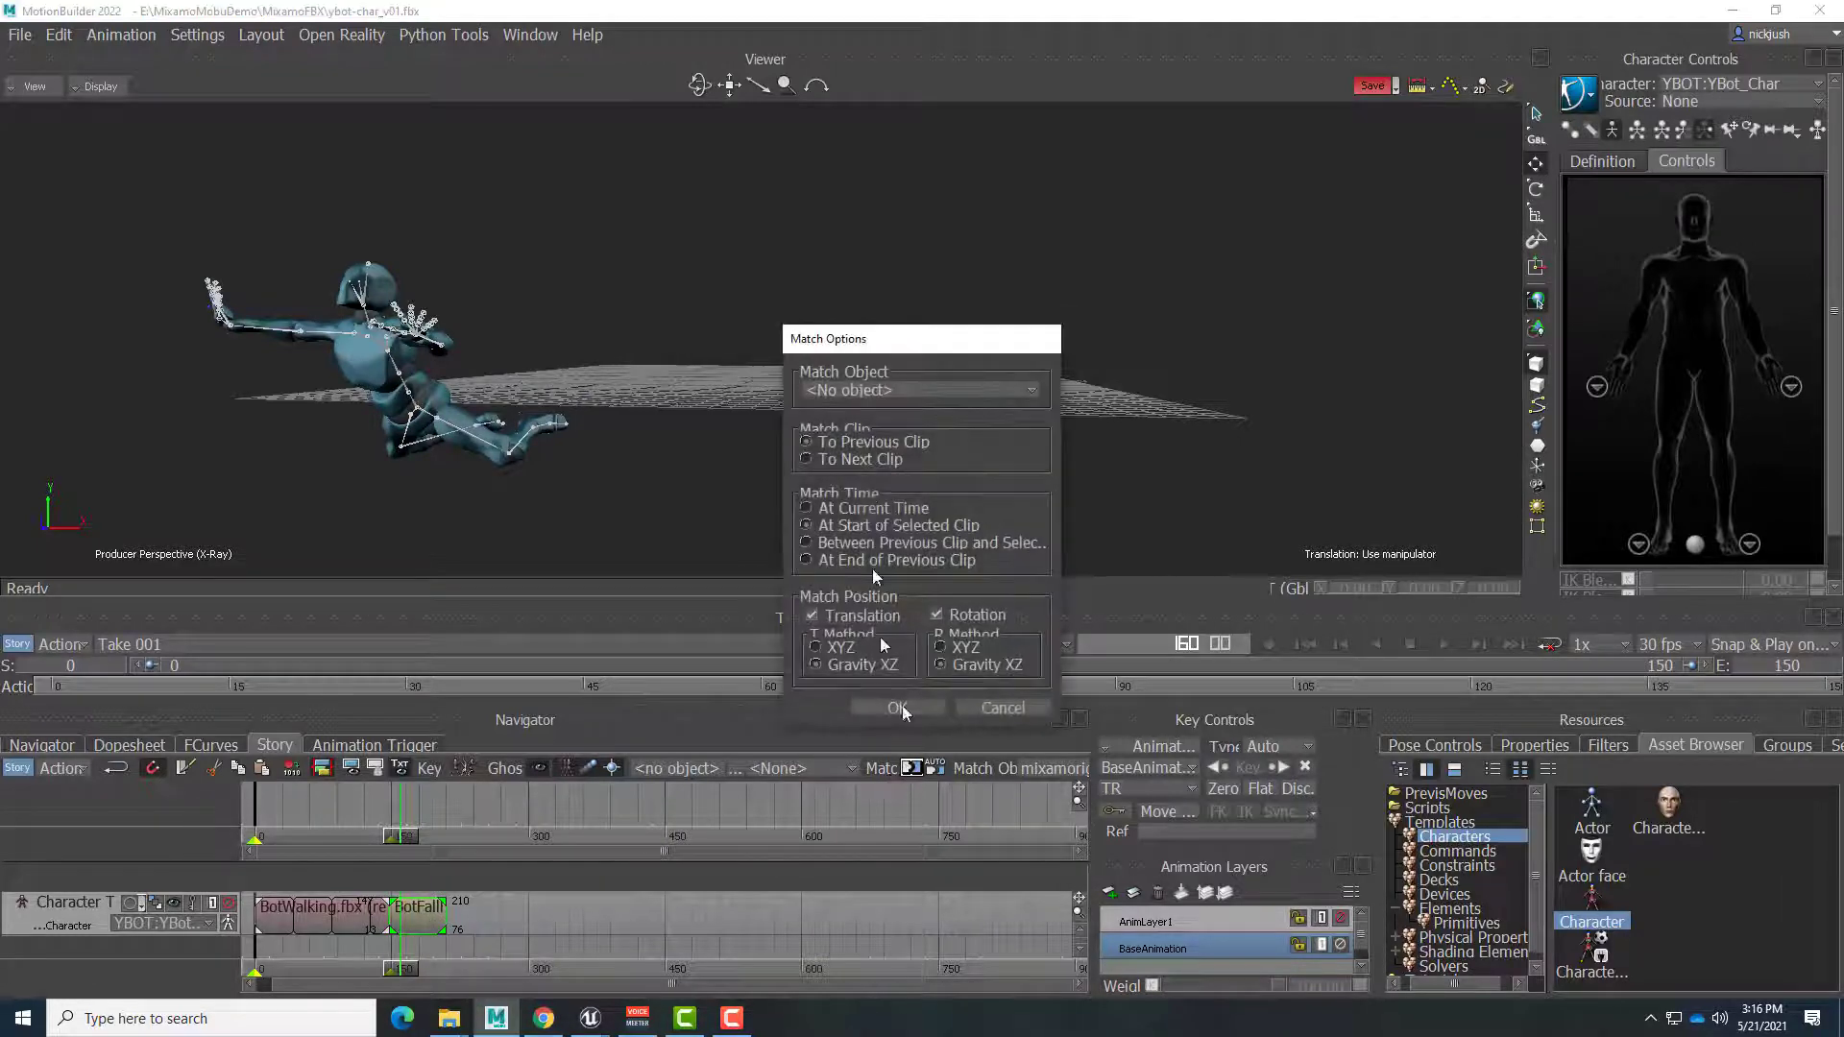
click(842, 396)
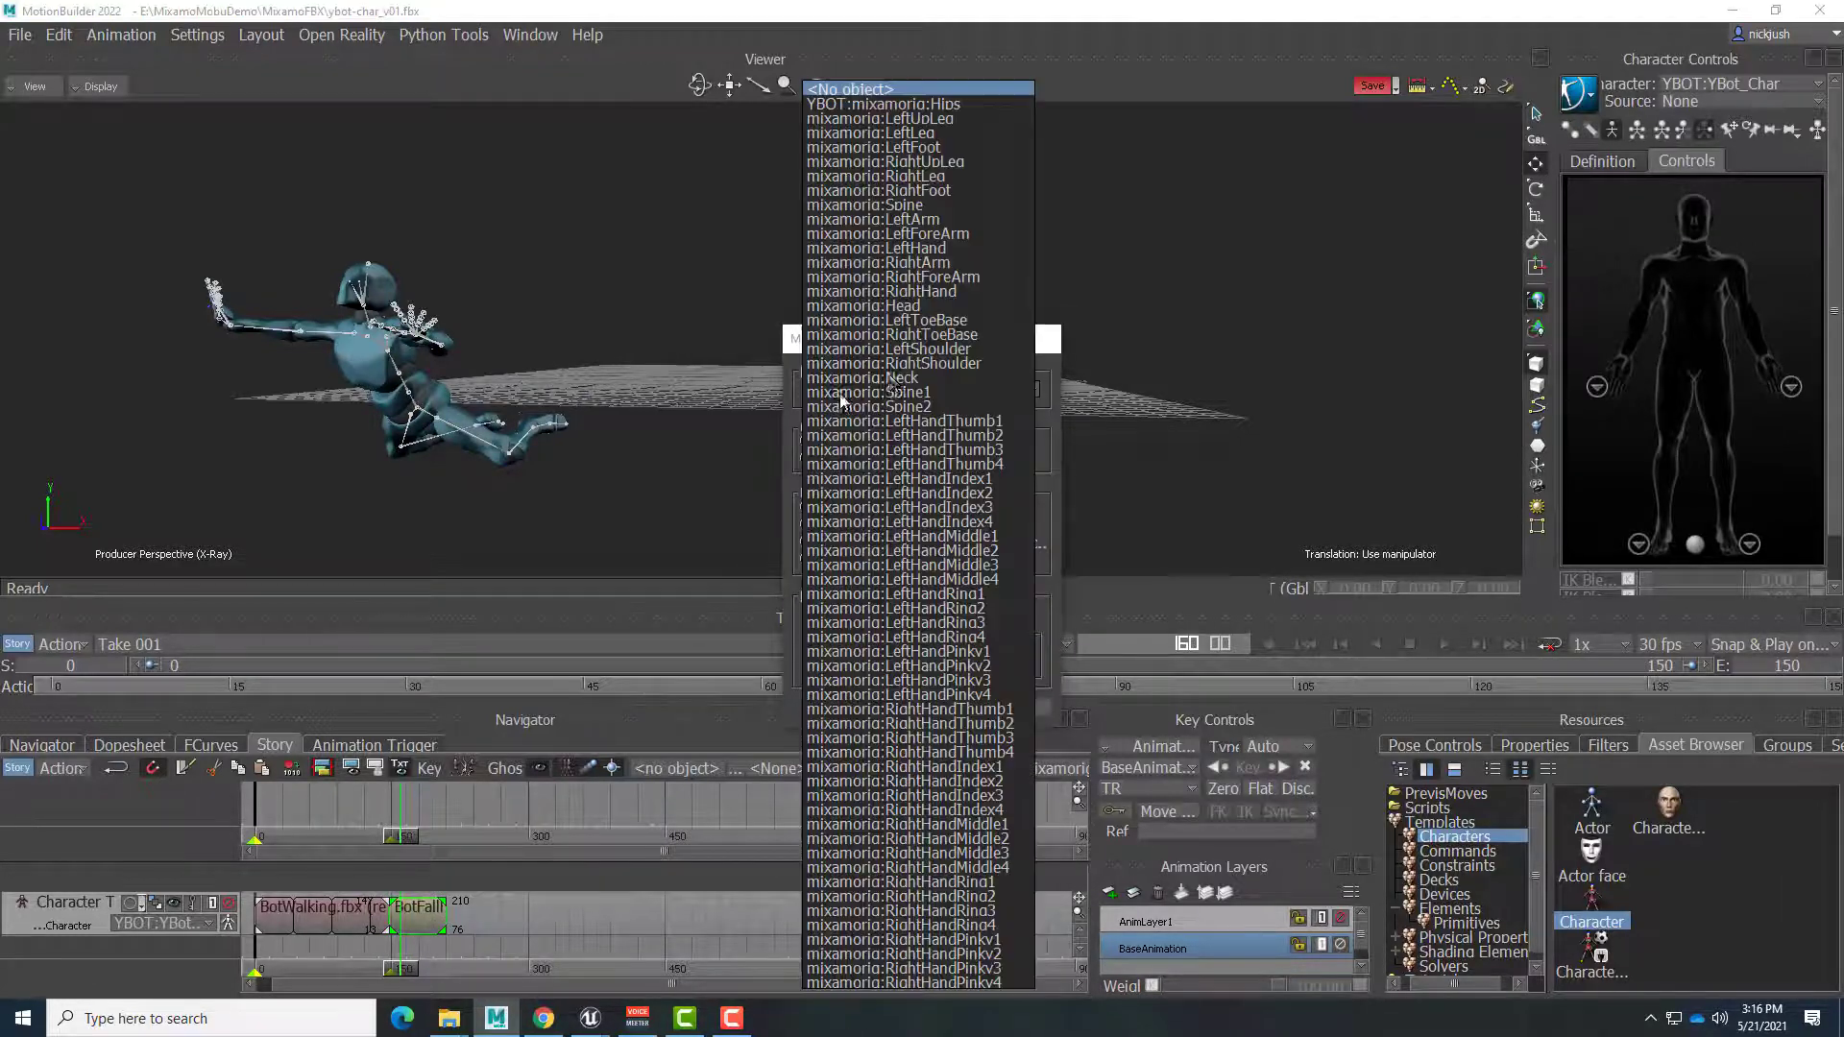
click(910, 146)
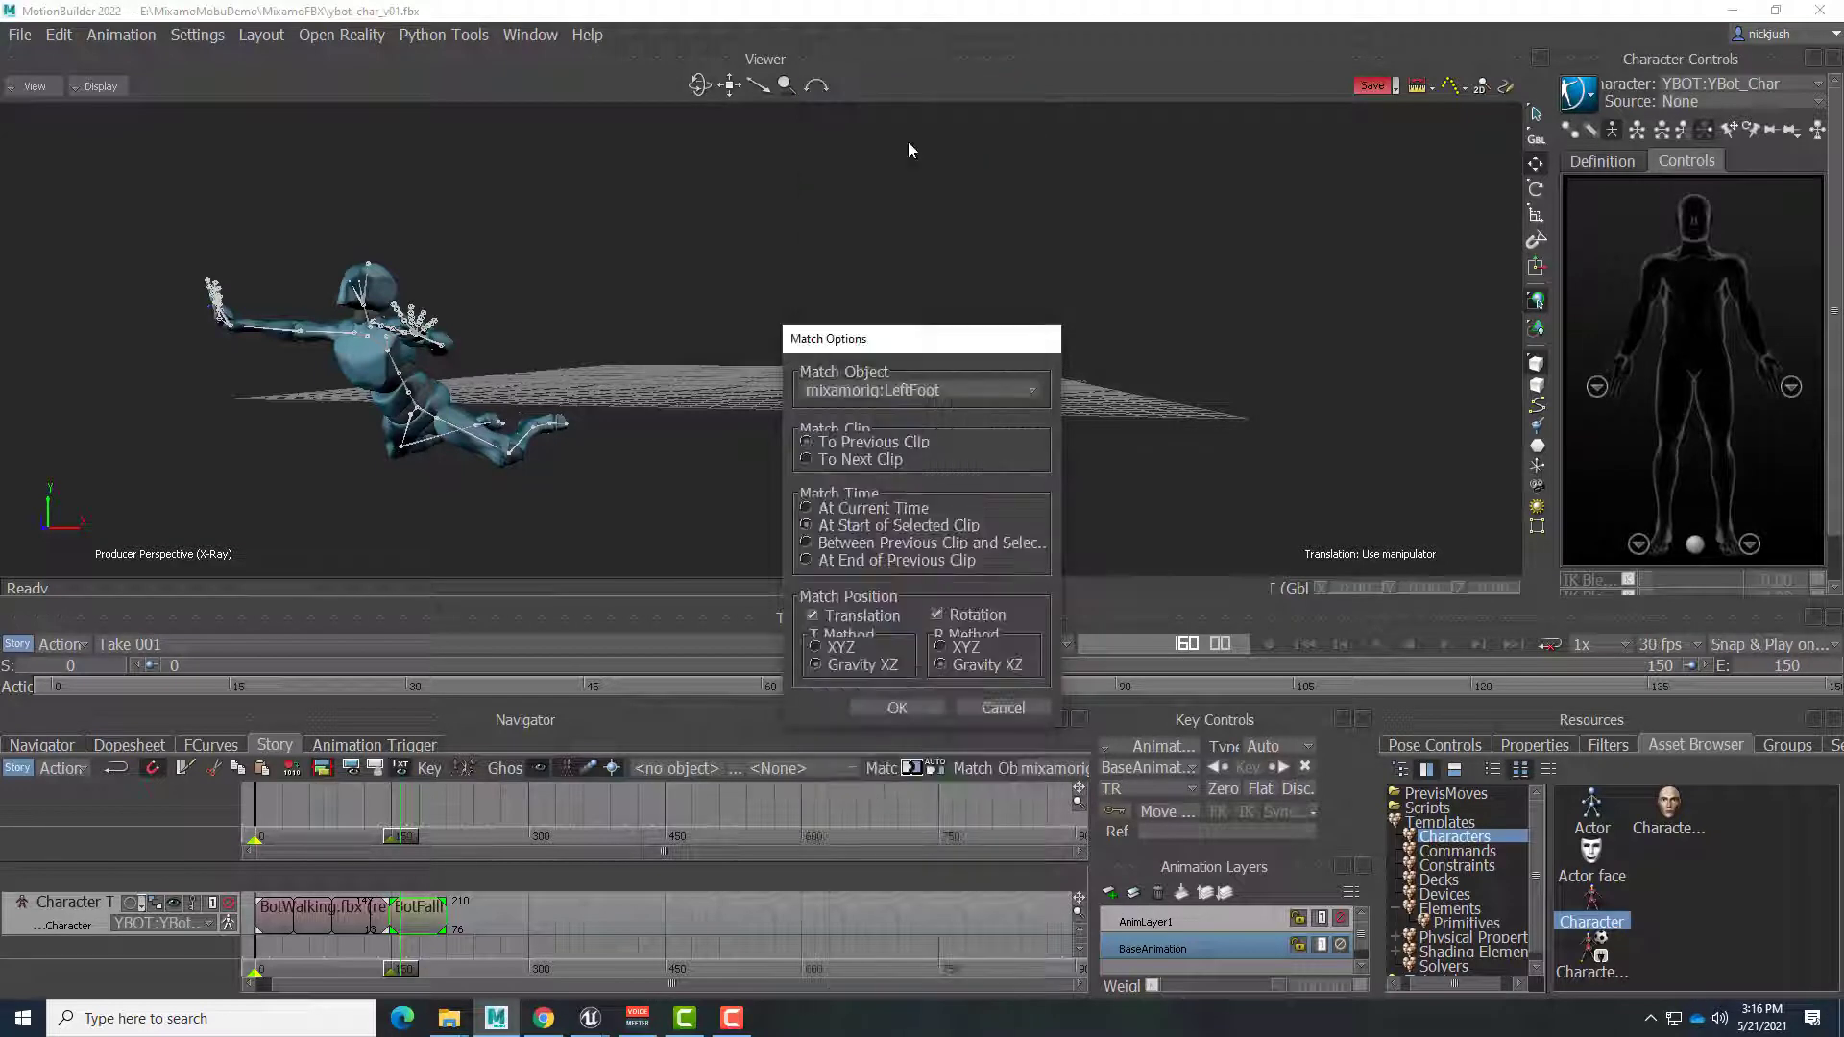
click(878, 711)
drag(415, 976, 387, 974)
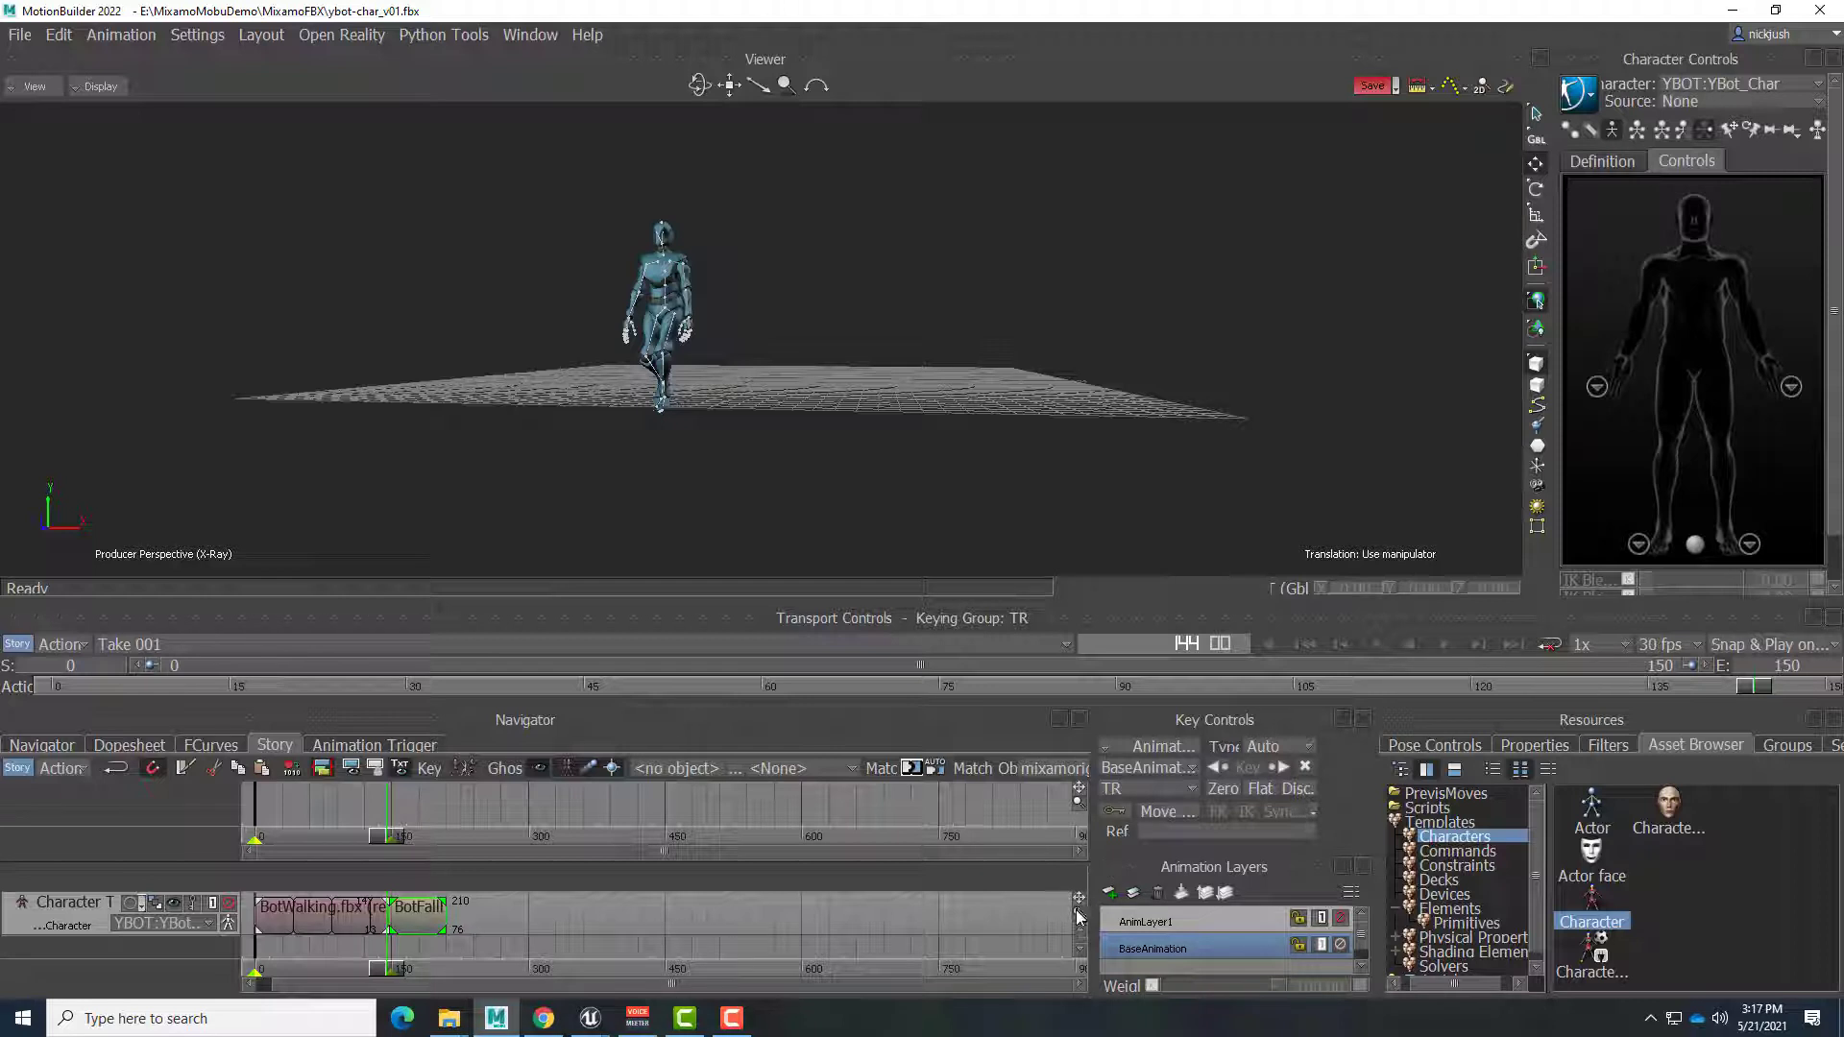
Step: Overlap BotFallFlat's start with the walk and widen the crossfade, reviewing around frame 135
drag(1079, 916, 1153, 916)
drag(422, 984, 1, 979)
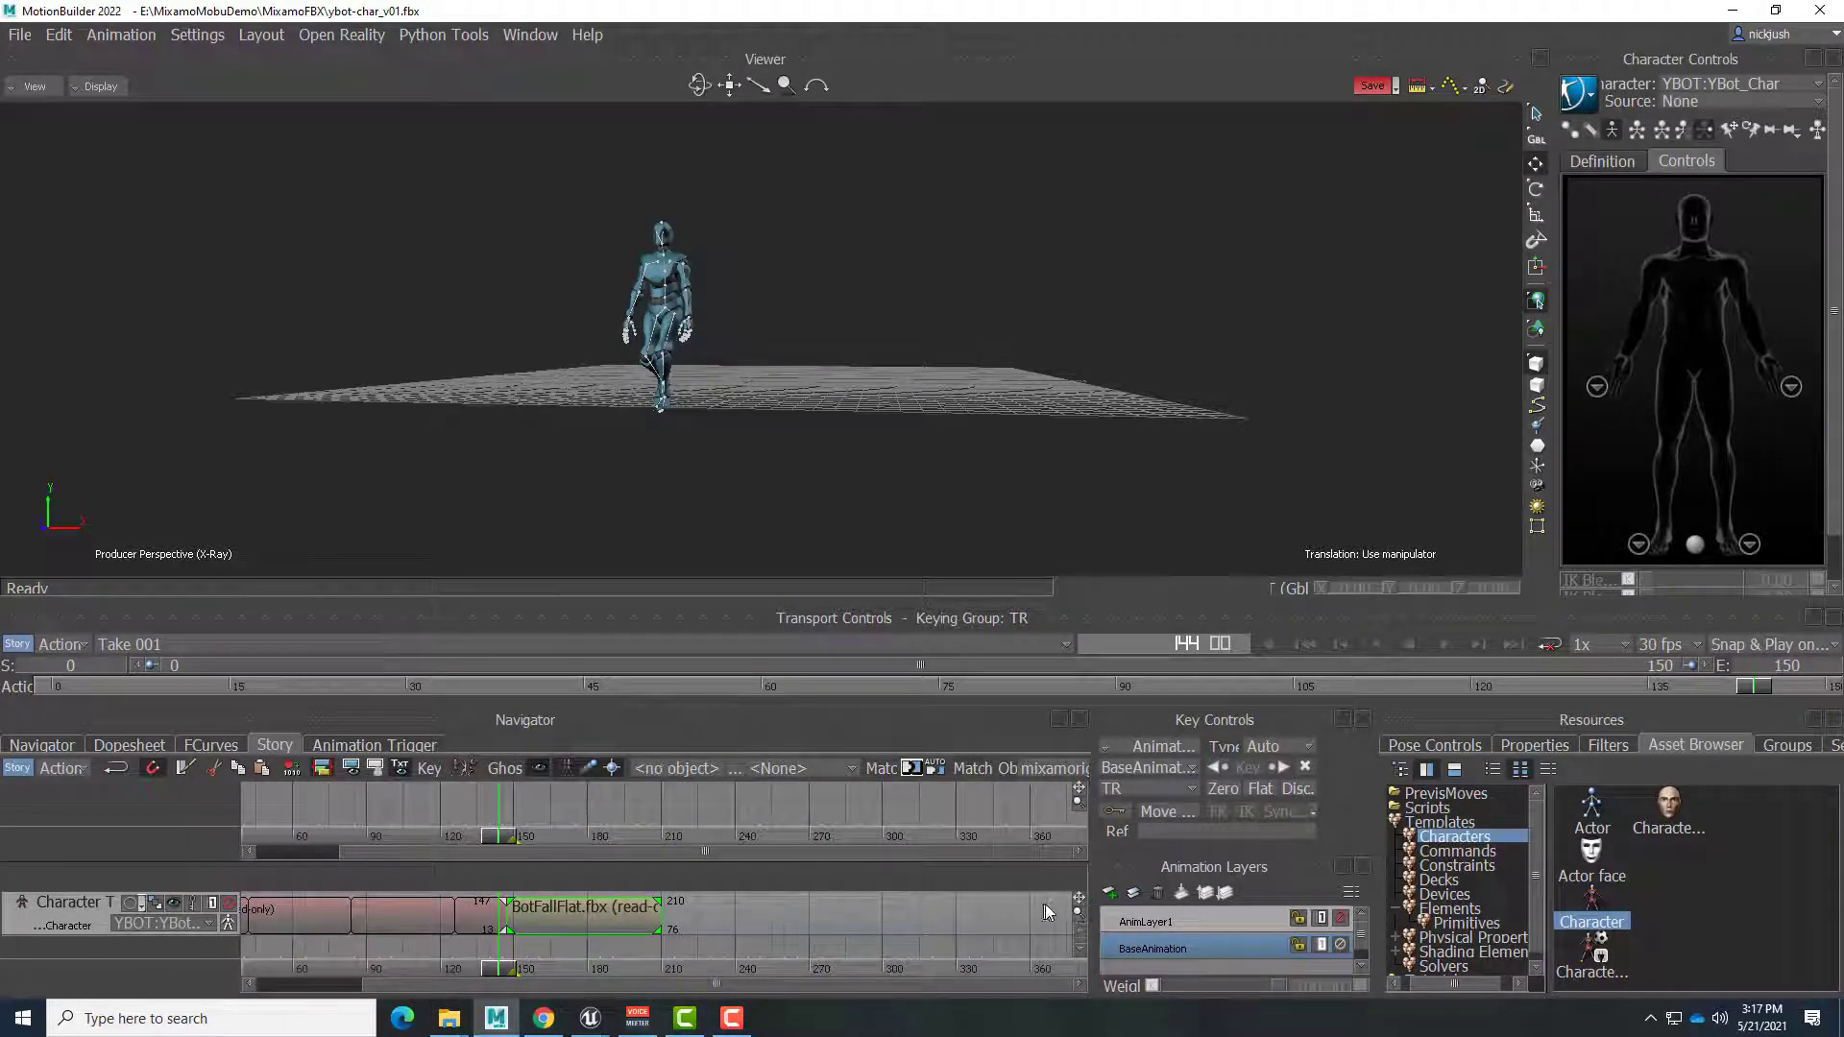
drag(1077, 920, 254, 1009)
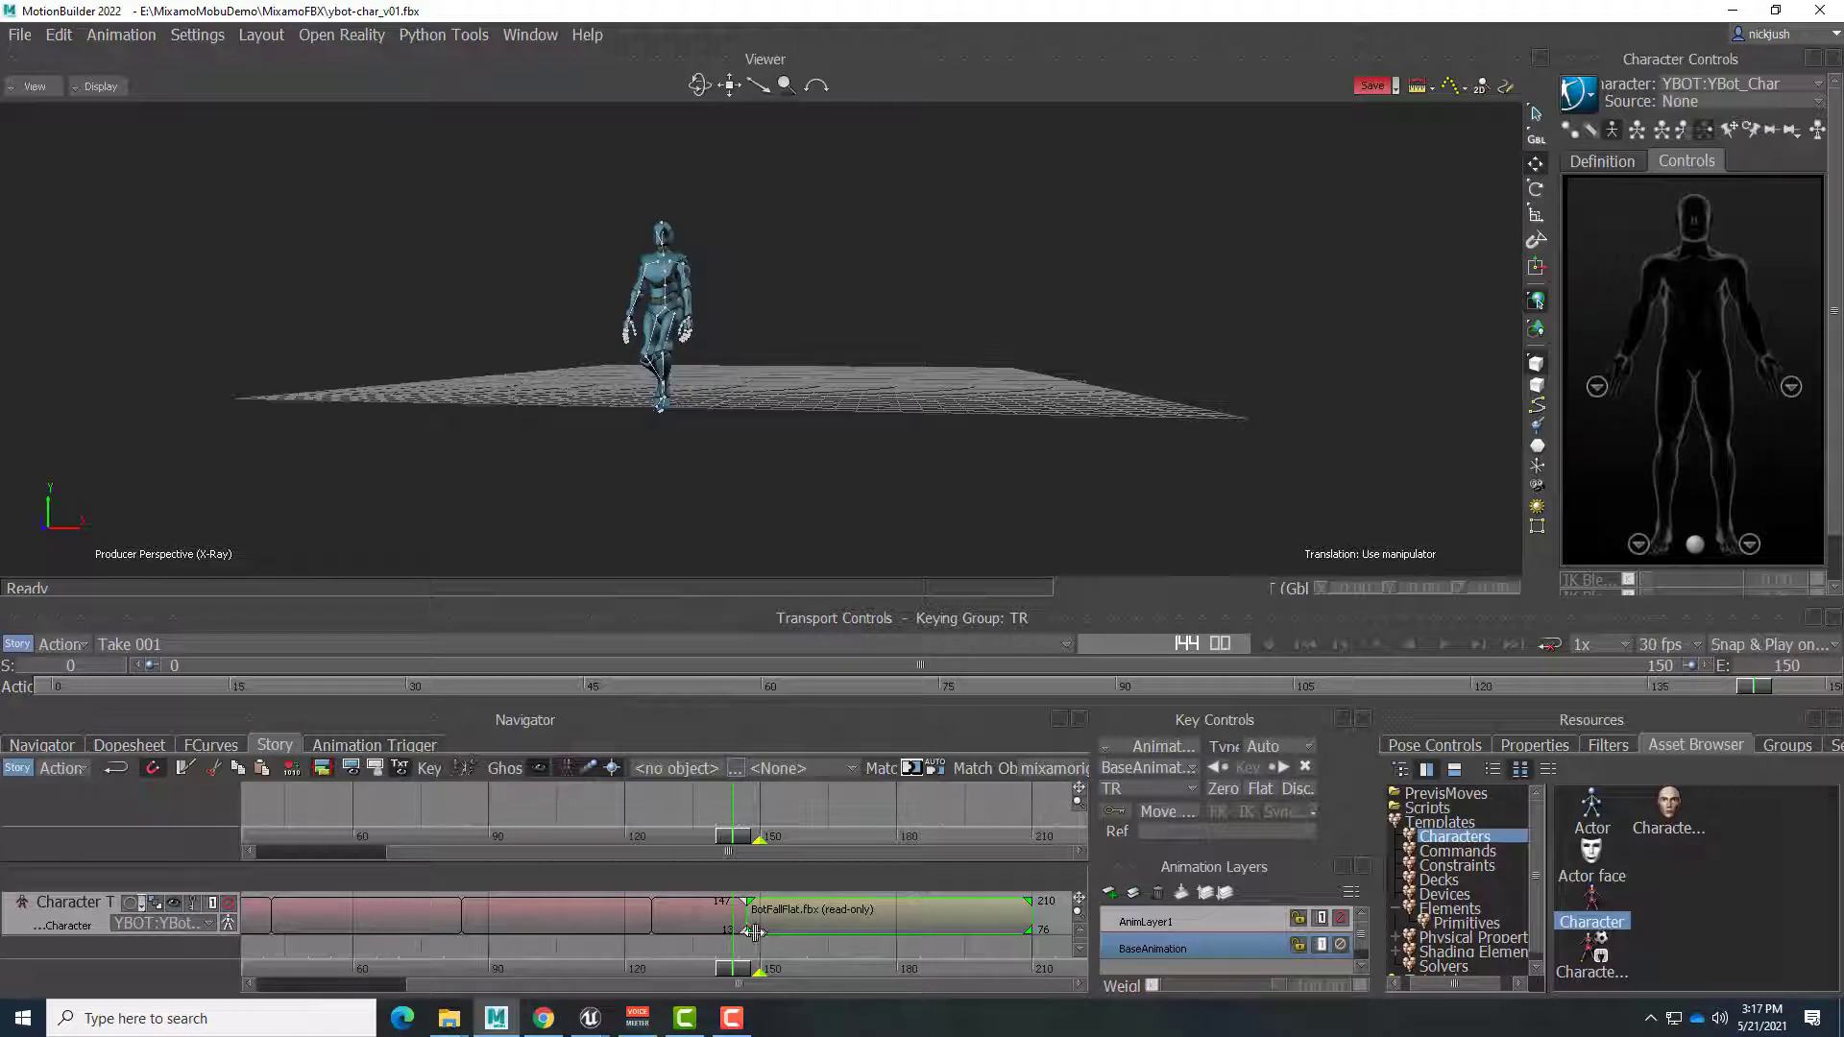
drag(751, 932, 721, 934)
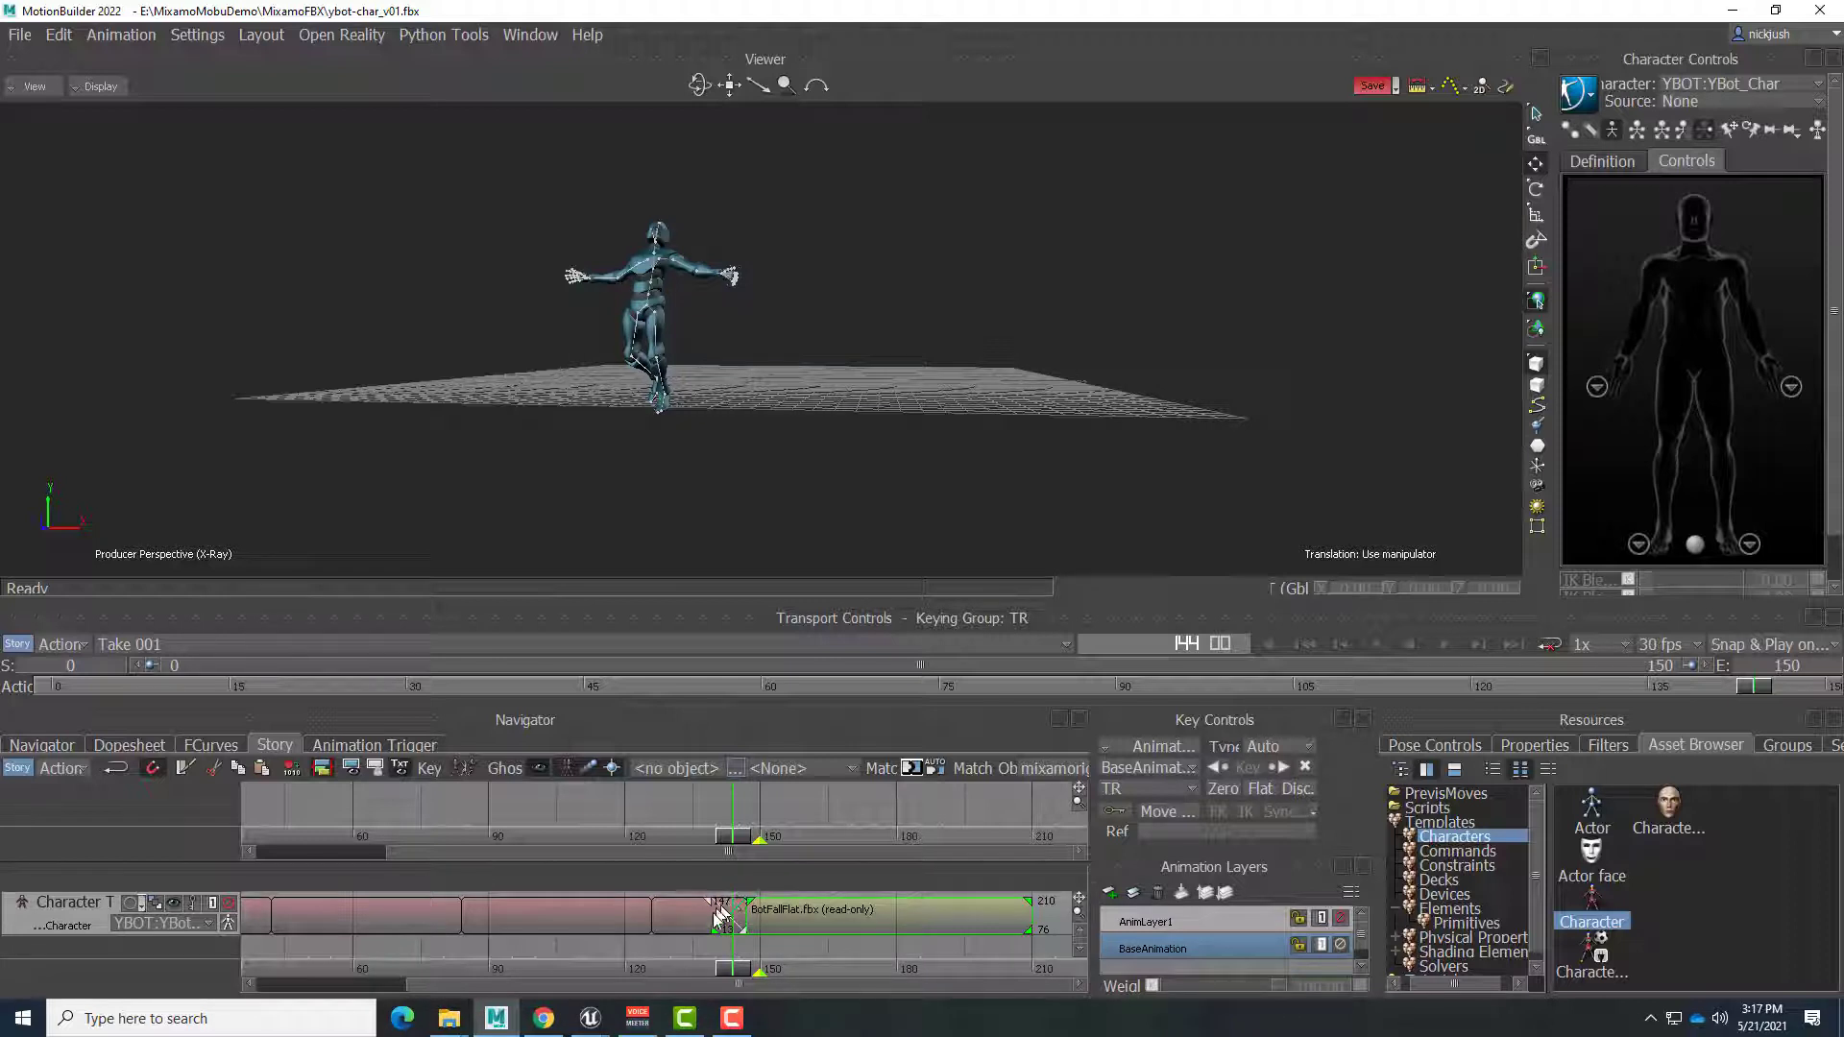
mouse_move(730, 978)
mouse_down()
mouse_move(677, 973)
mouse_move(763, 977)
mouse_move(696, 989)
mouse_up()
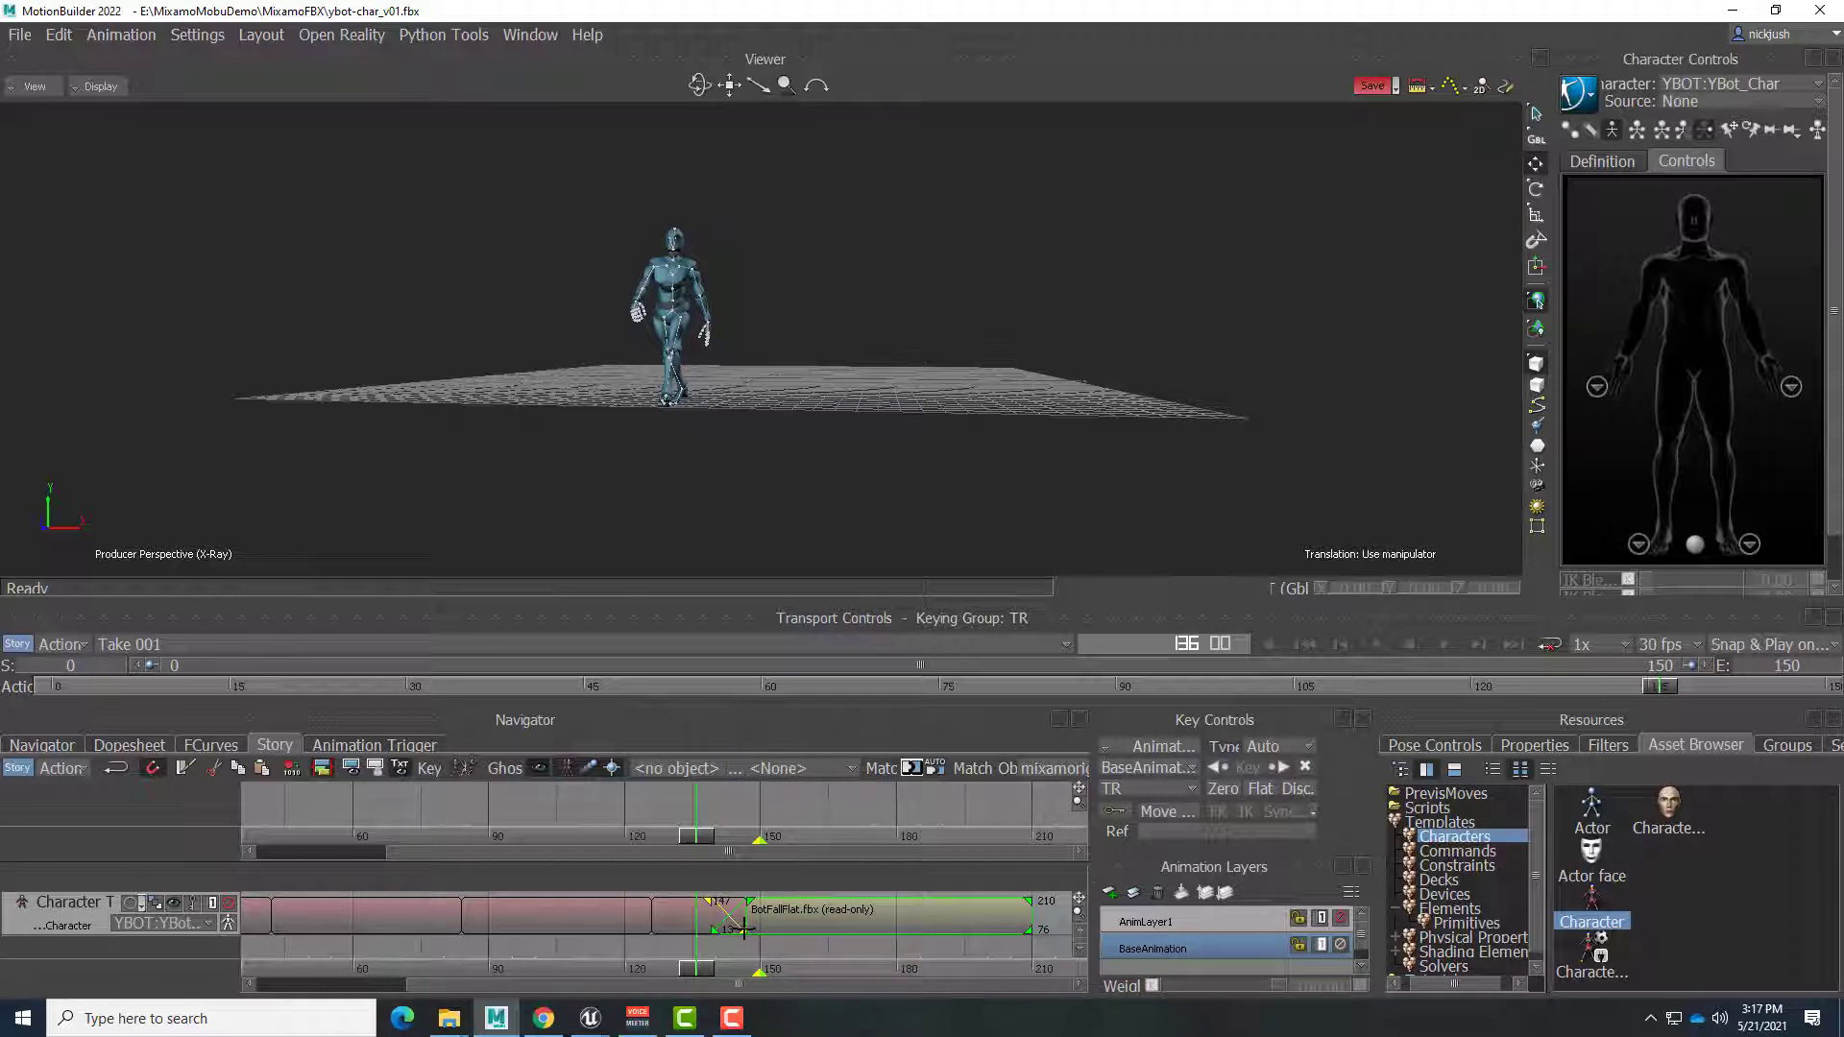
drag(745, 927, 780, 930)
drag(691, 970, 996, 952)
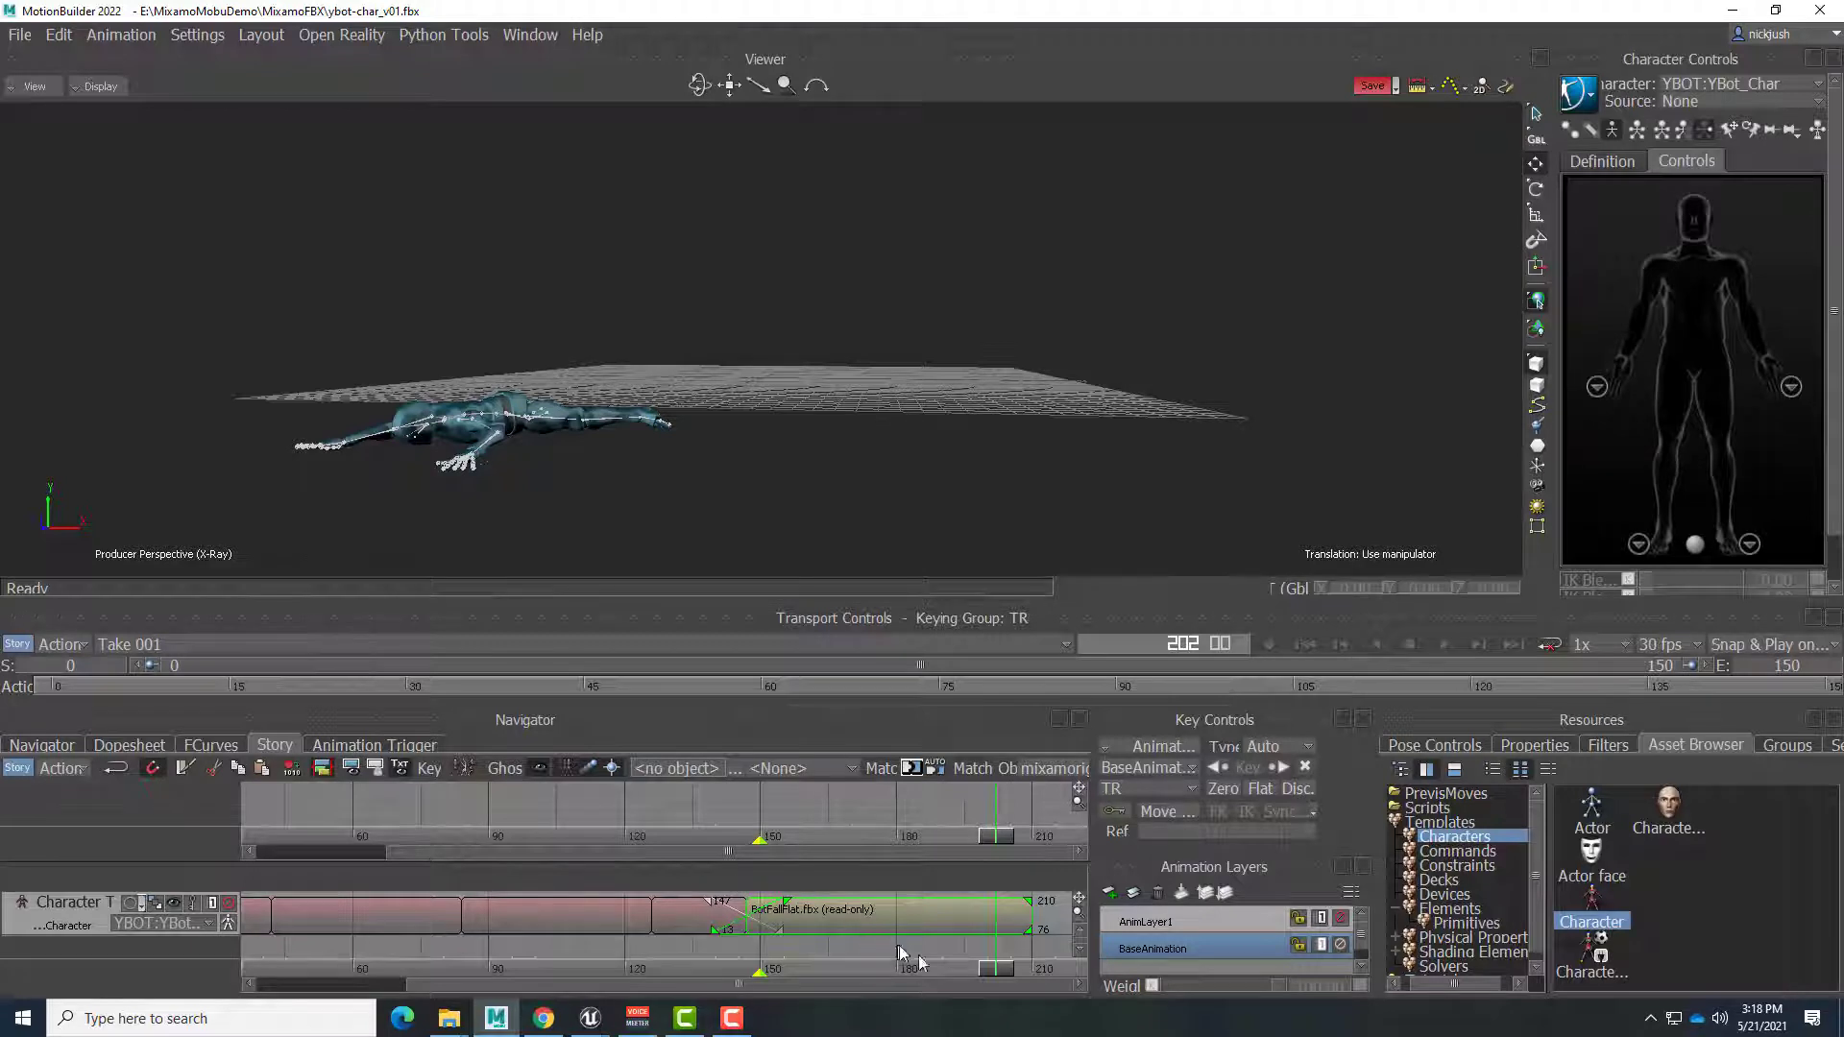
Step: Insert BotGettingUp.fbx and place it directly after BotFallFlat on the YBot track
click(1081, 919)
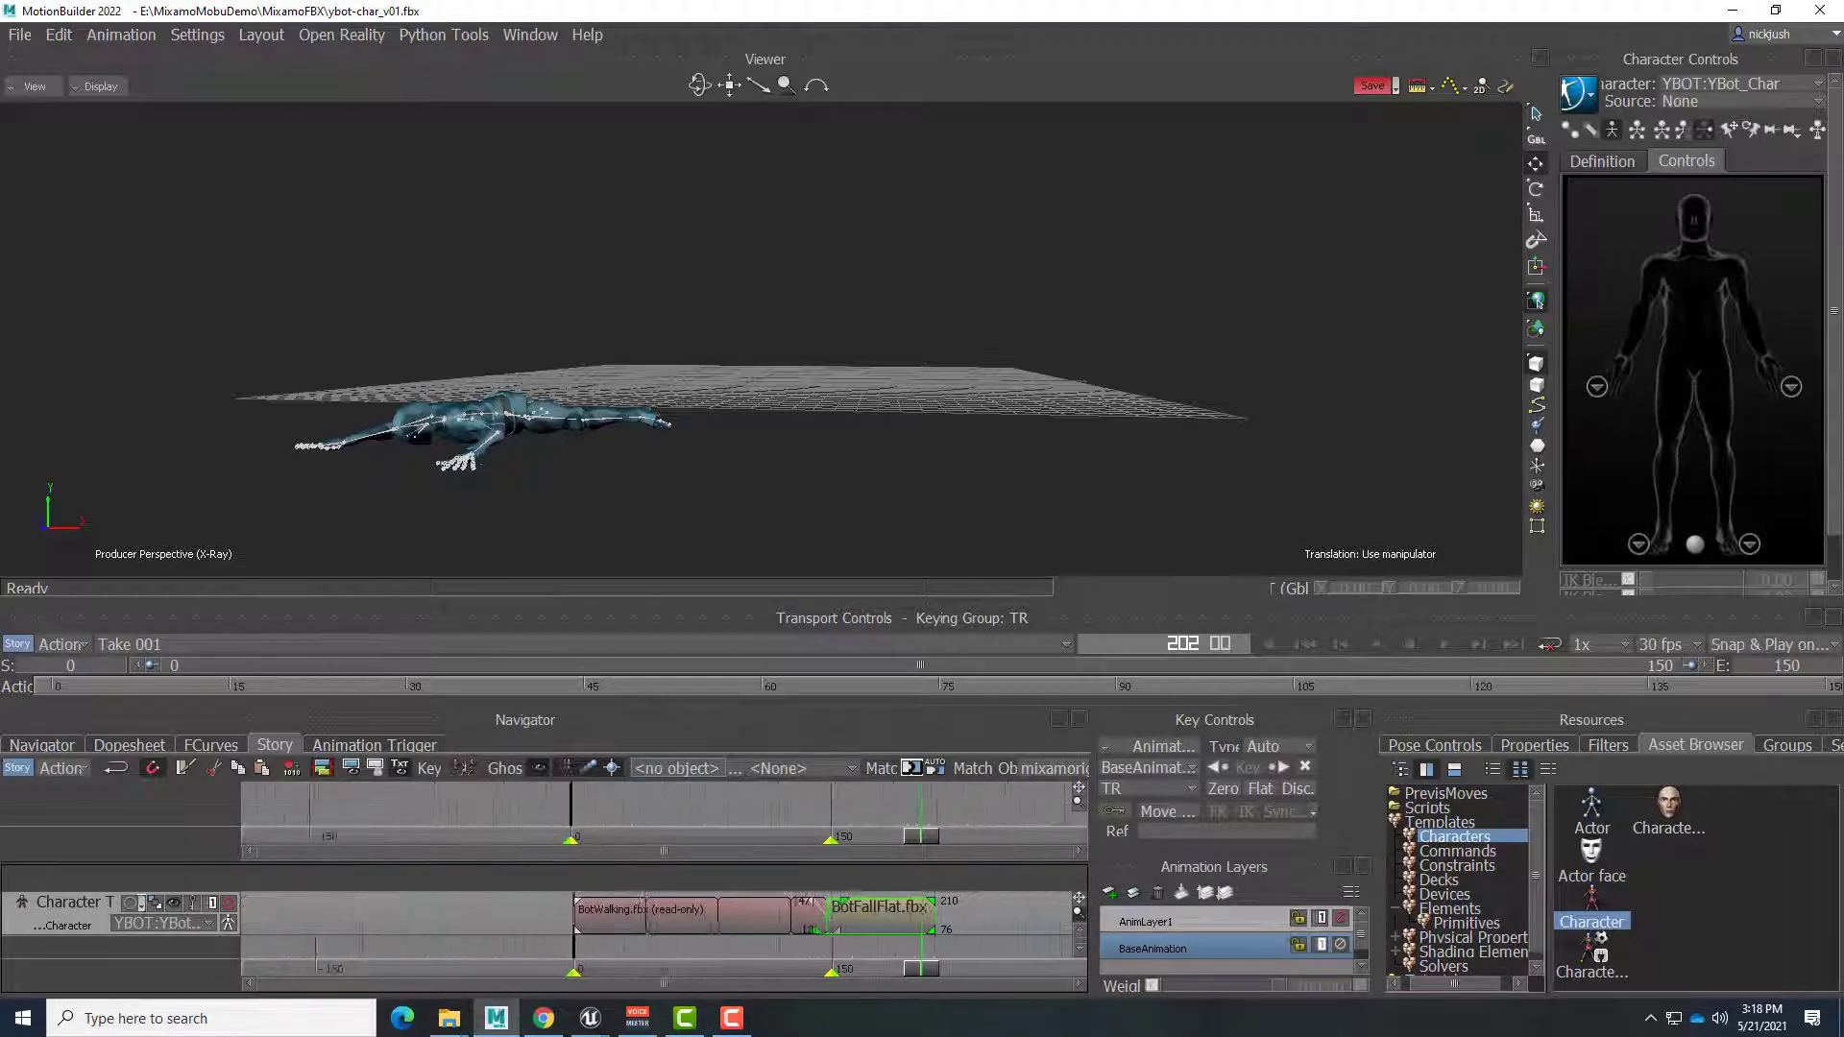
right_click(962, 927)
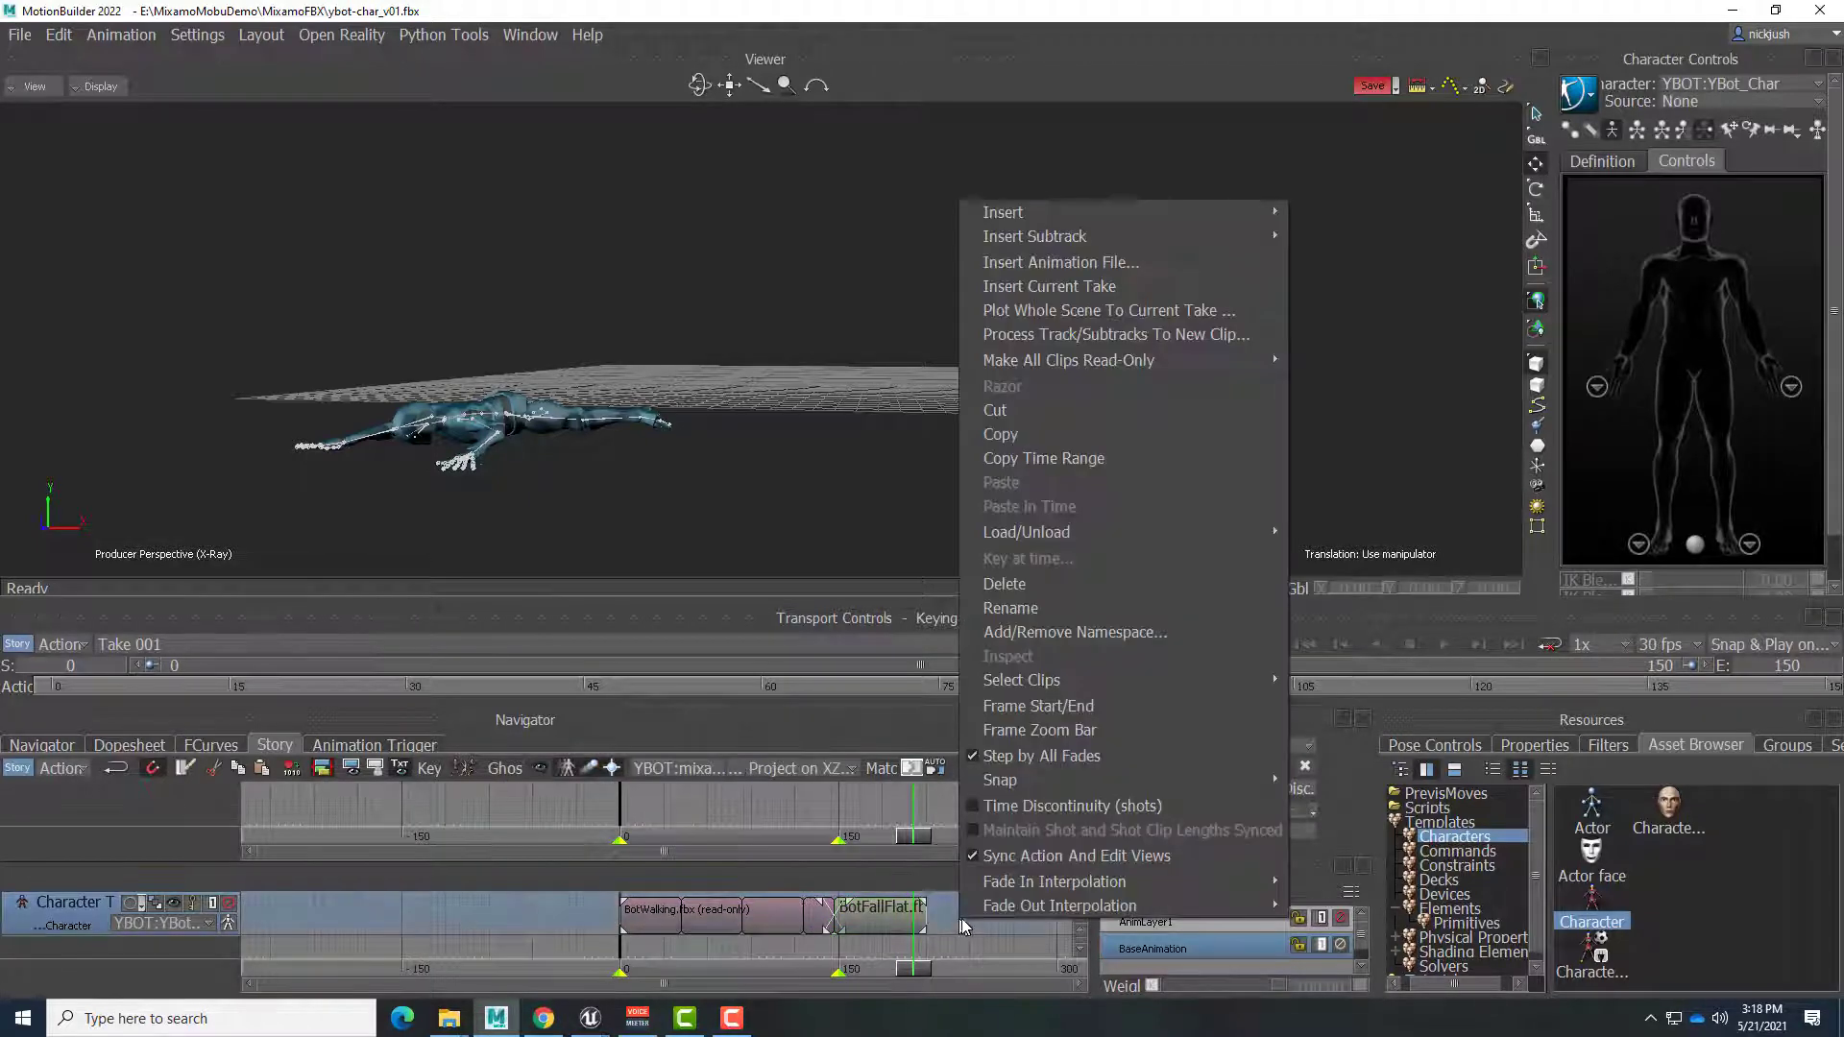
click(1047, 264)
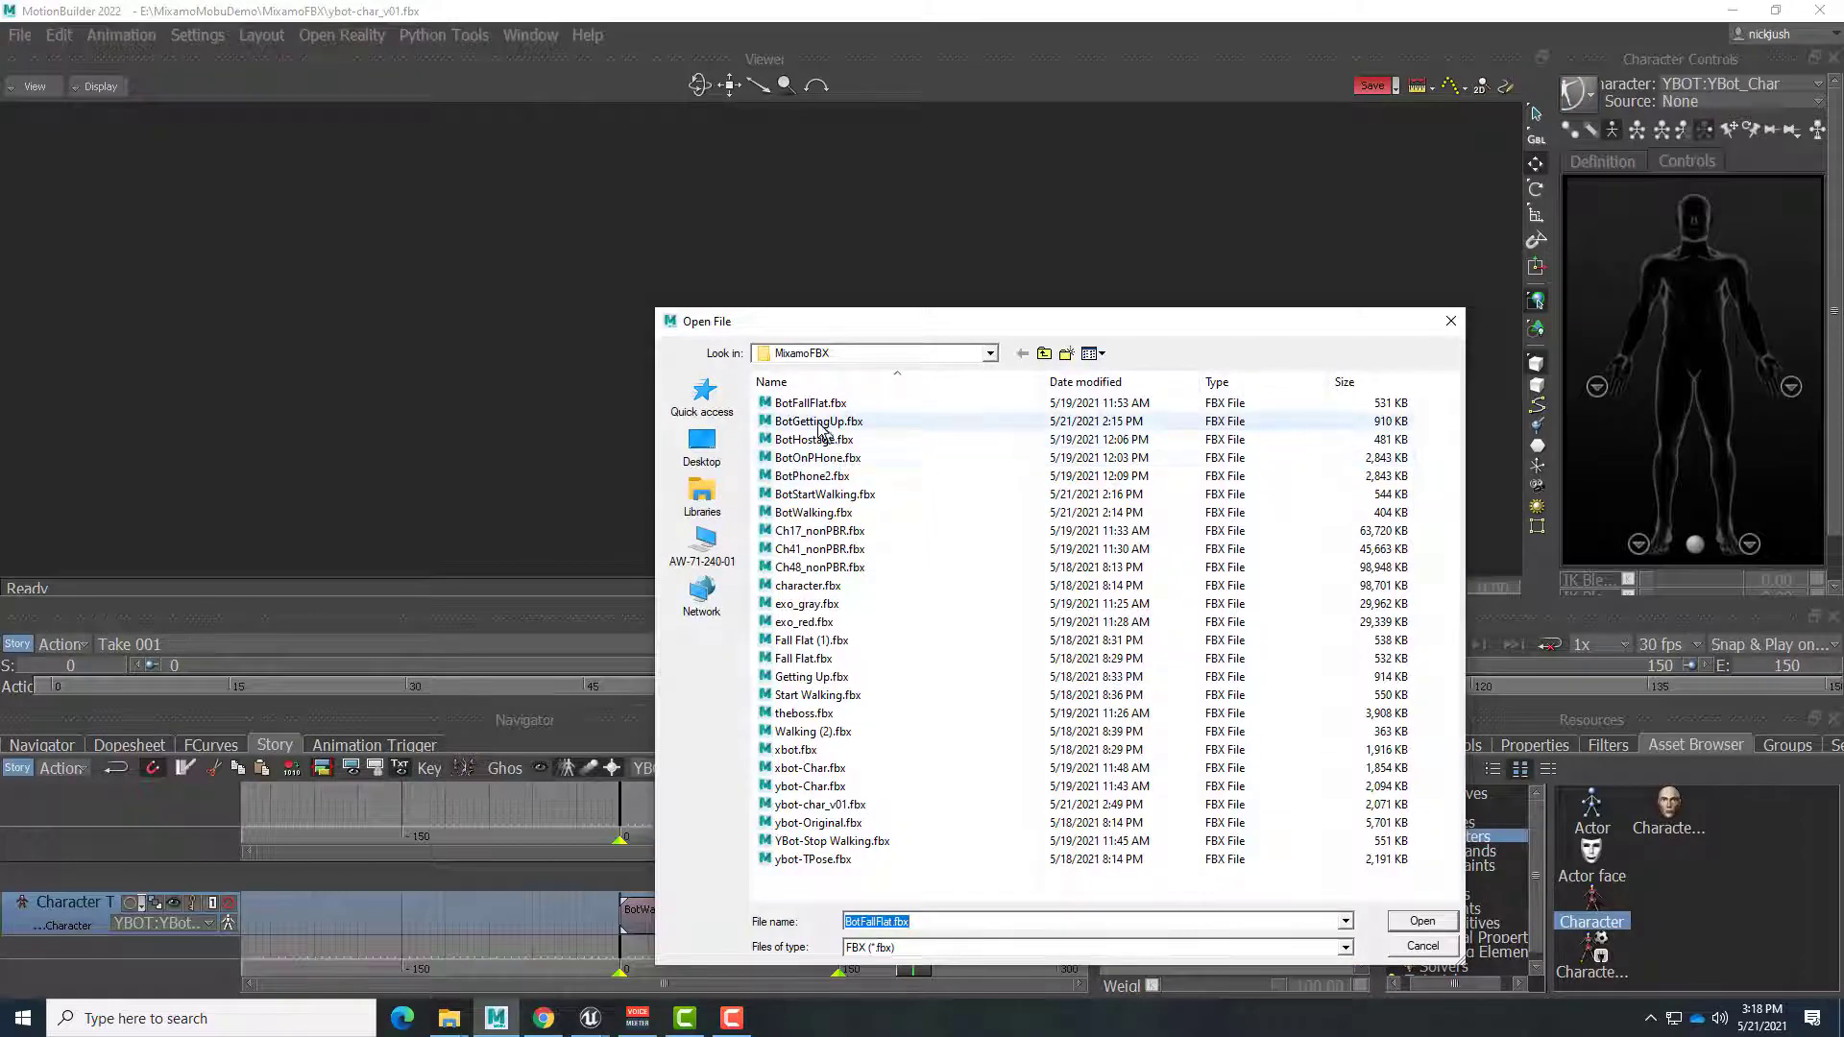
click(819, 422)
click(1423, 921)
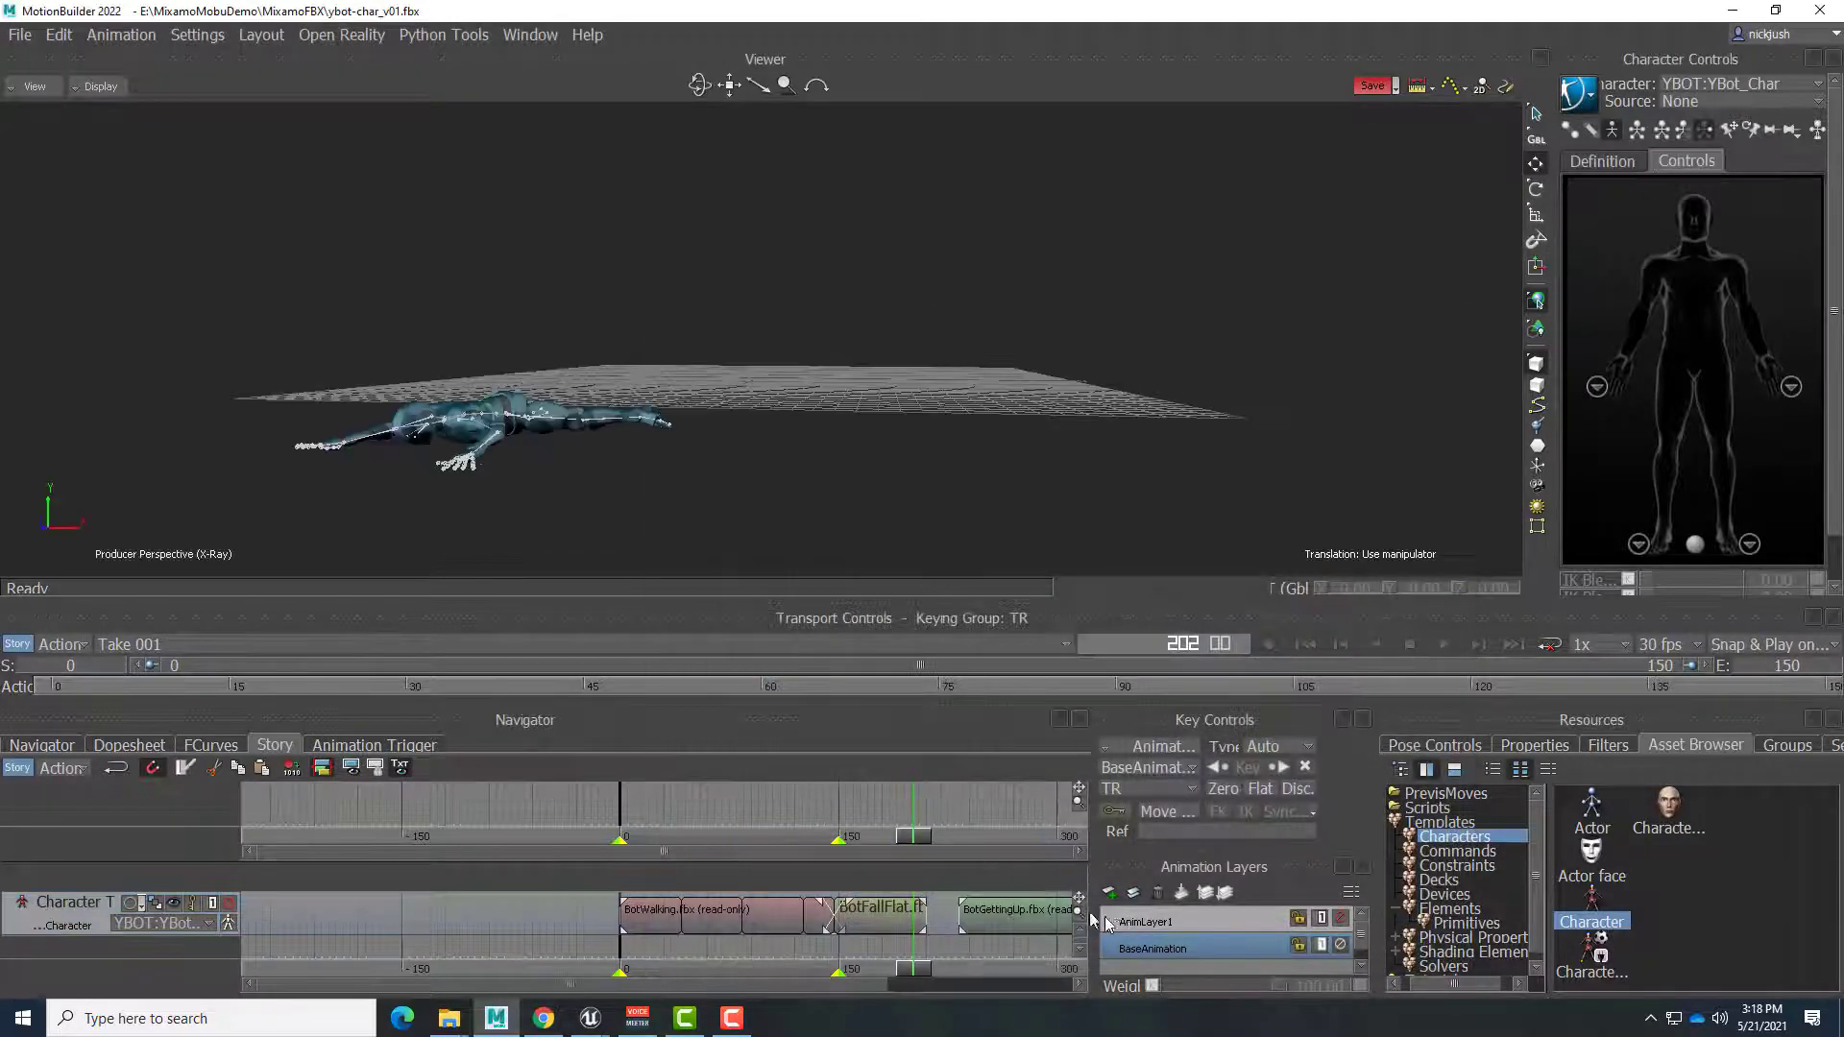
drag(1007, 917, 960, 903)
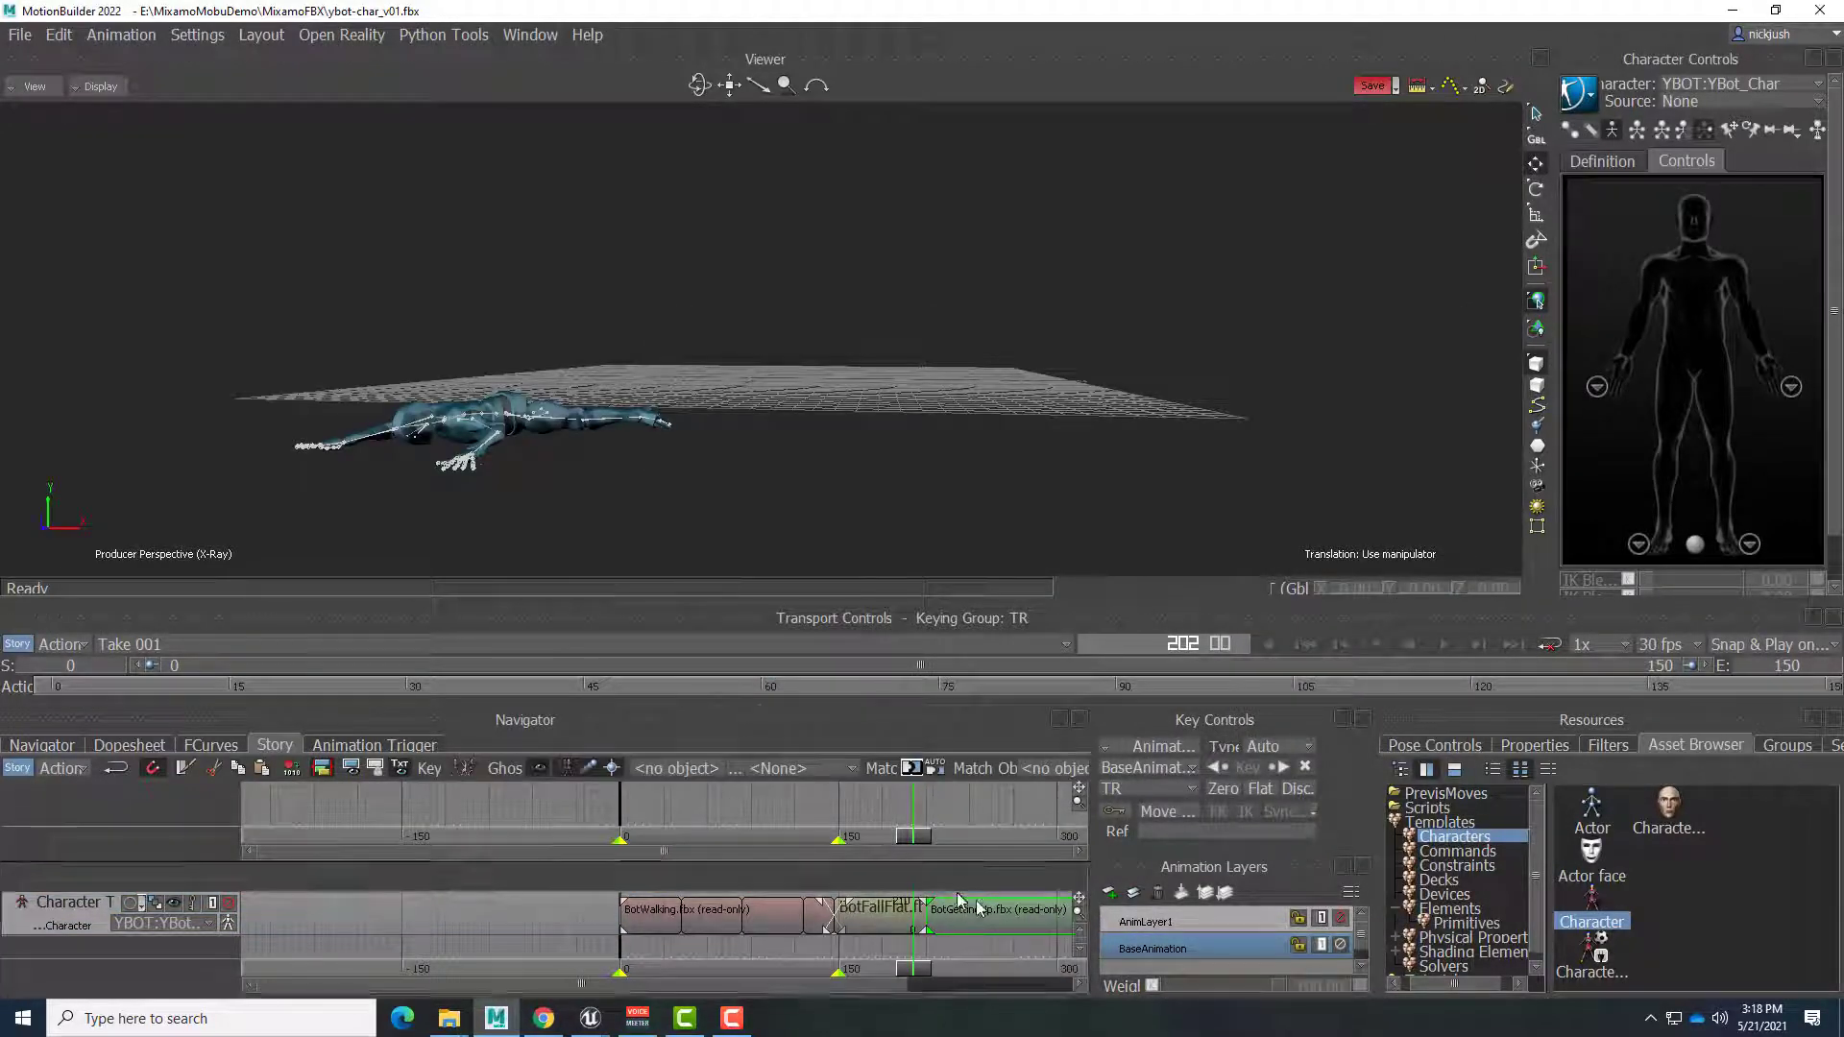
mouse_move(903, 972)
mouse_down()
mouse_move(956, 972)
mouse_move(912, 973)
mouse_up()
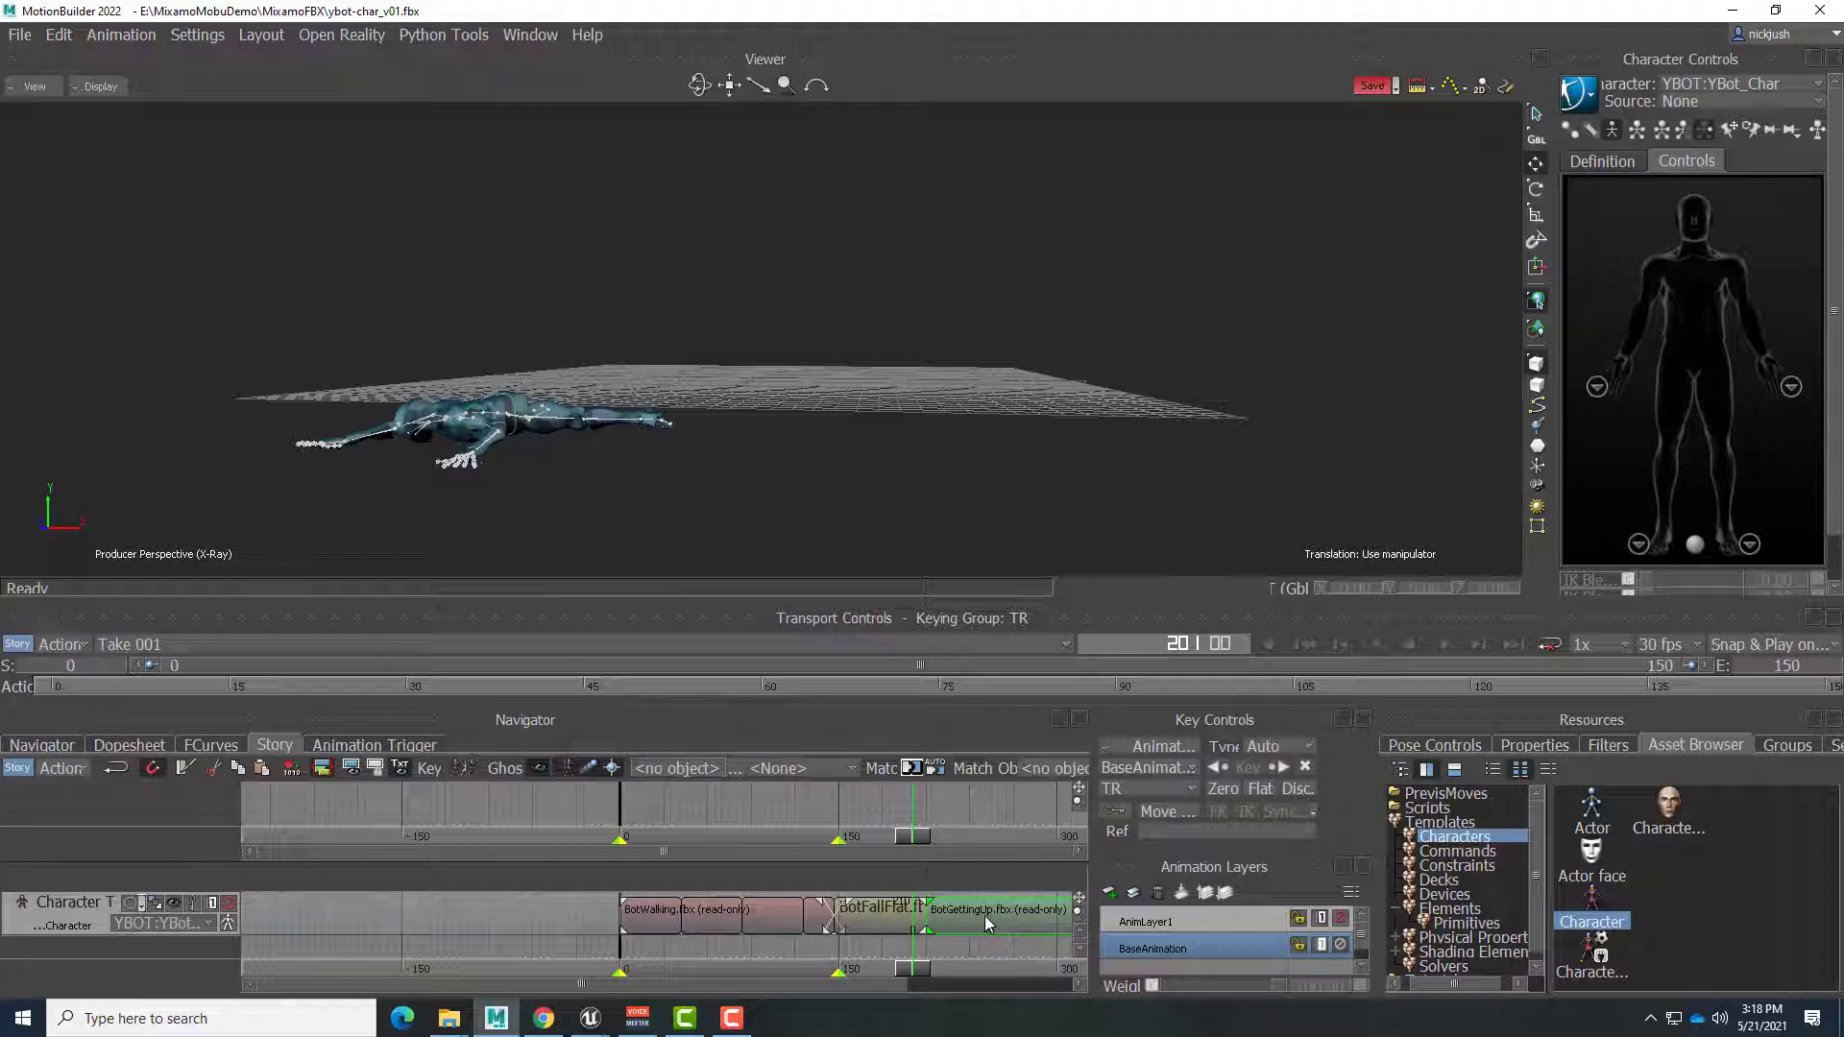
Step: Match BotGettingUp to the previous clip on YBOT:mixamorig:Hips and scrub to check the pose
click(913, 771)
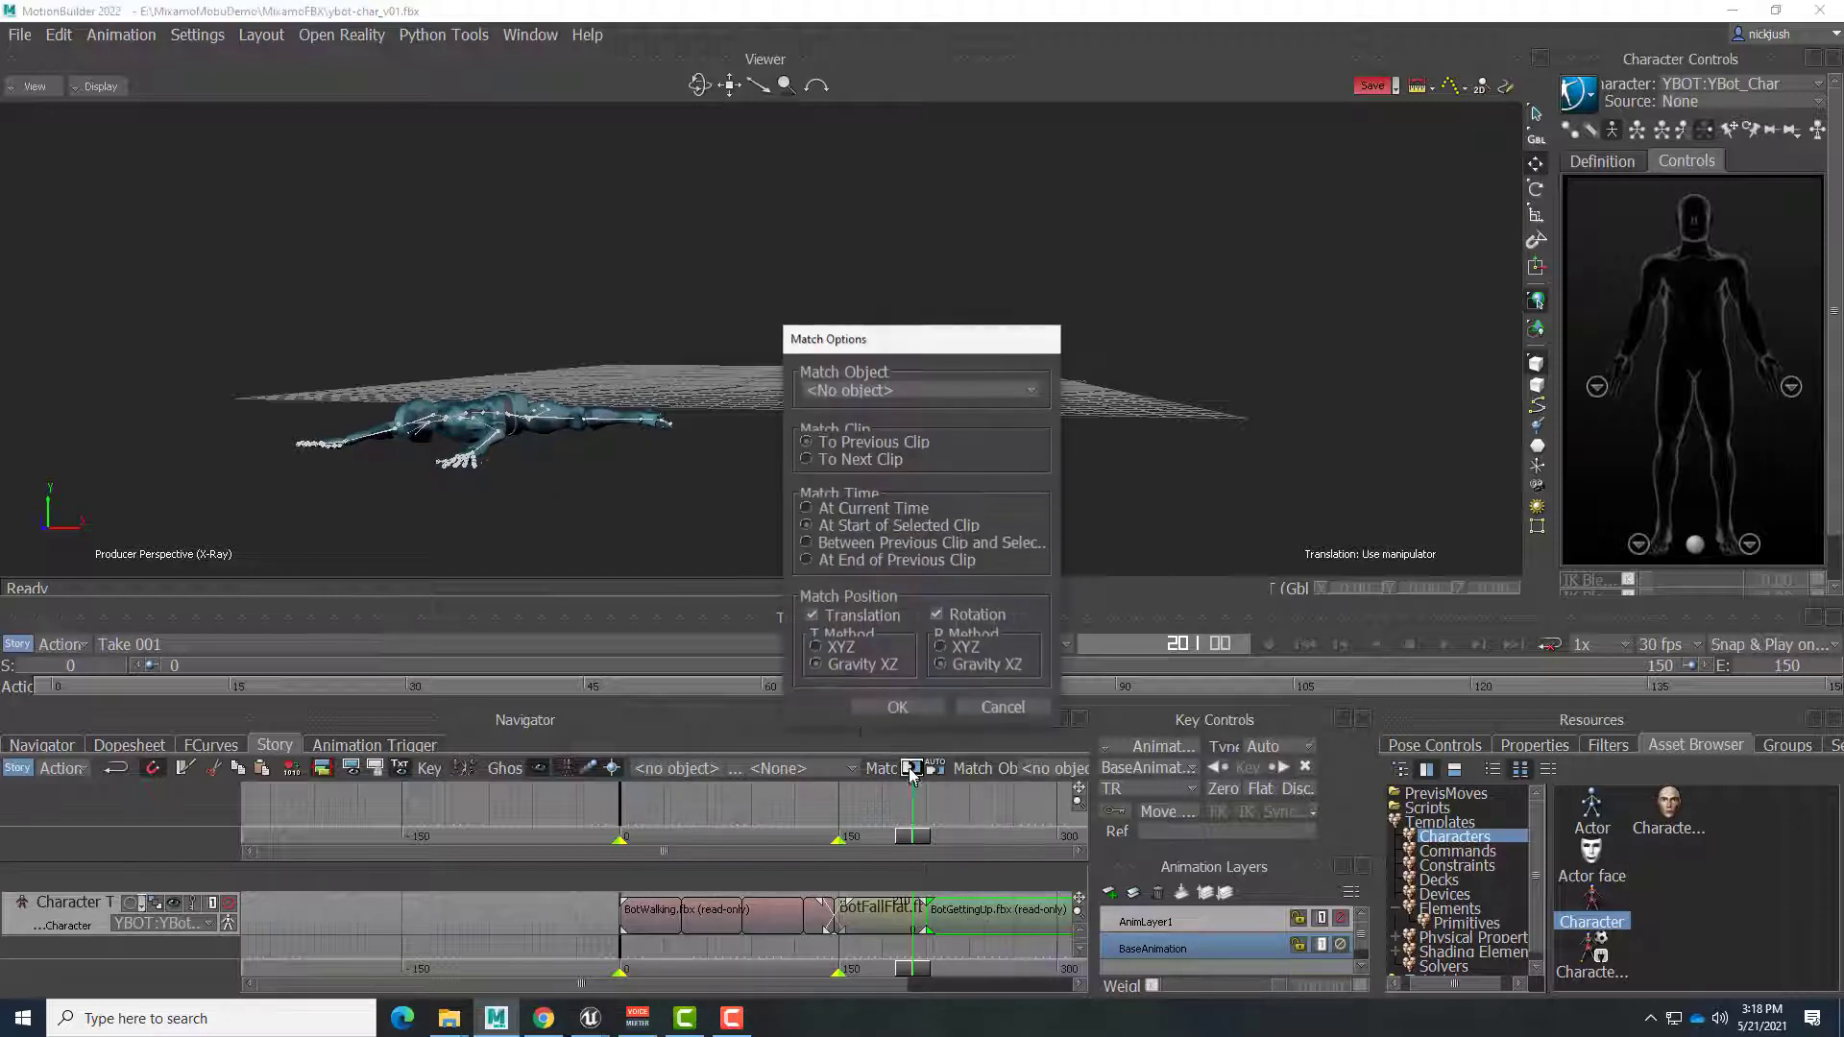
click(872, 391)
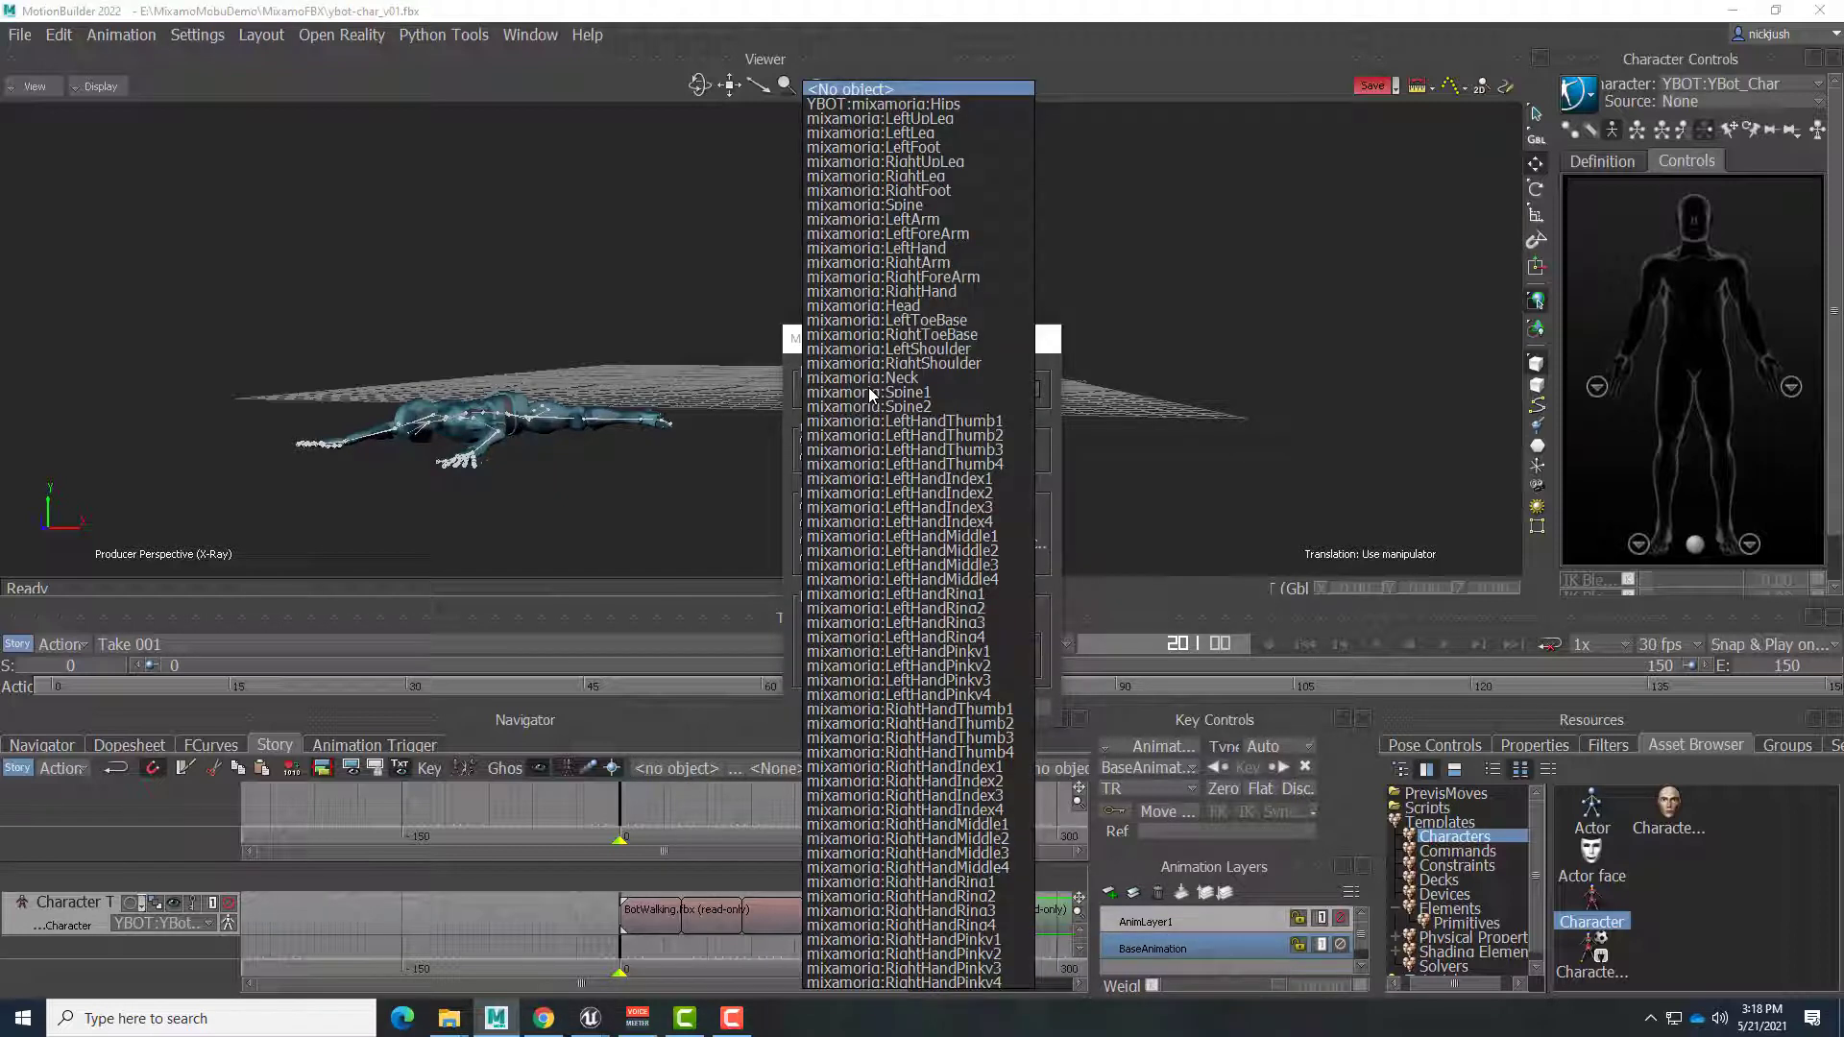
click(903, 108)
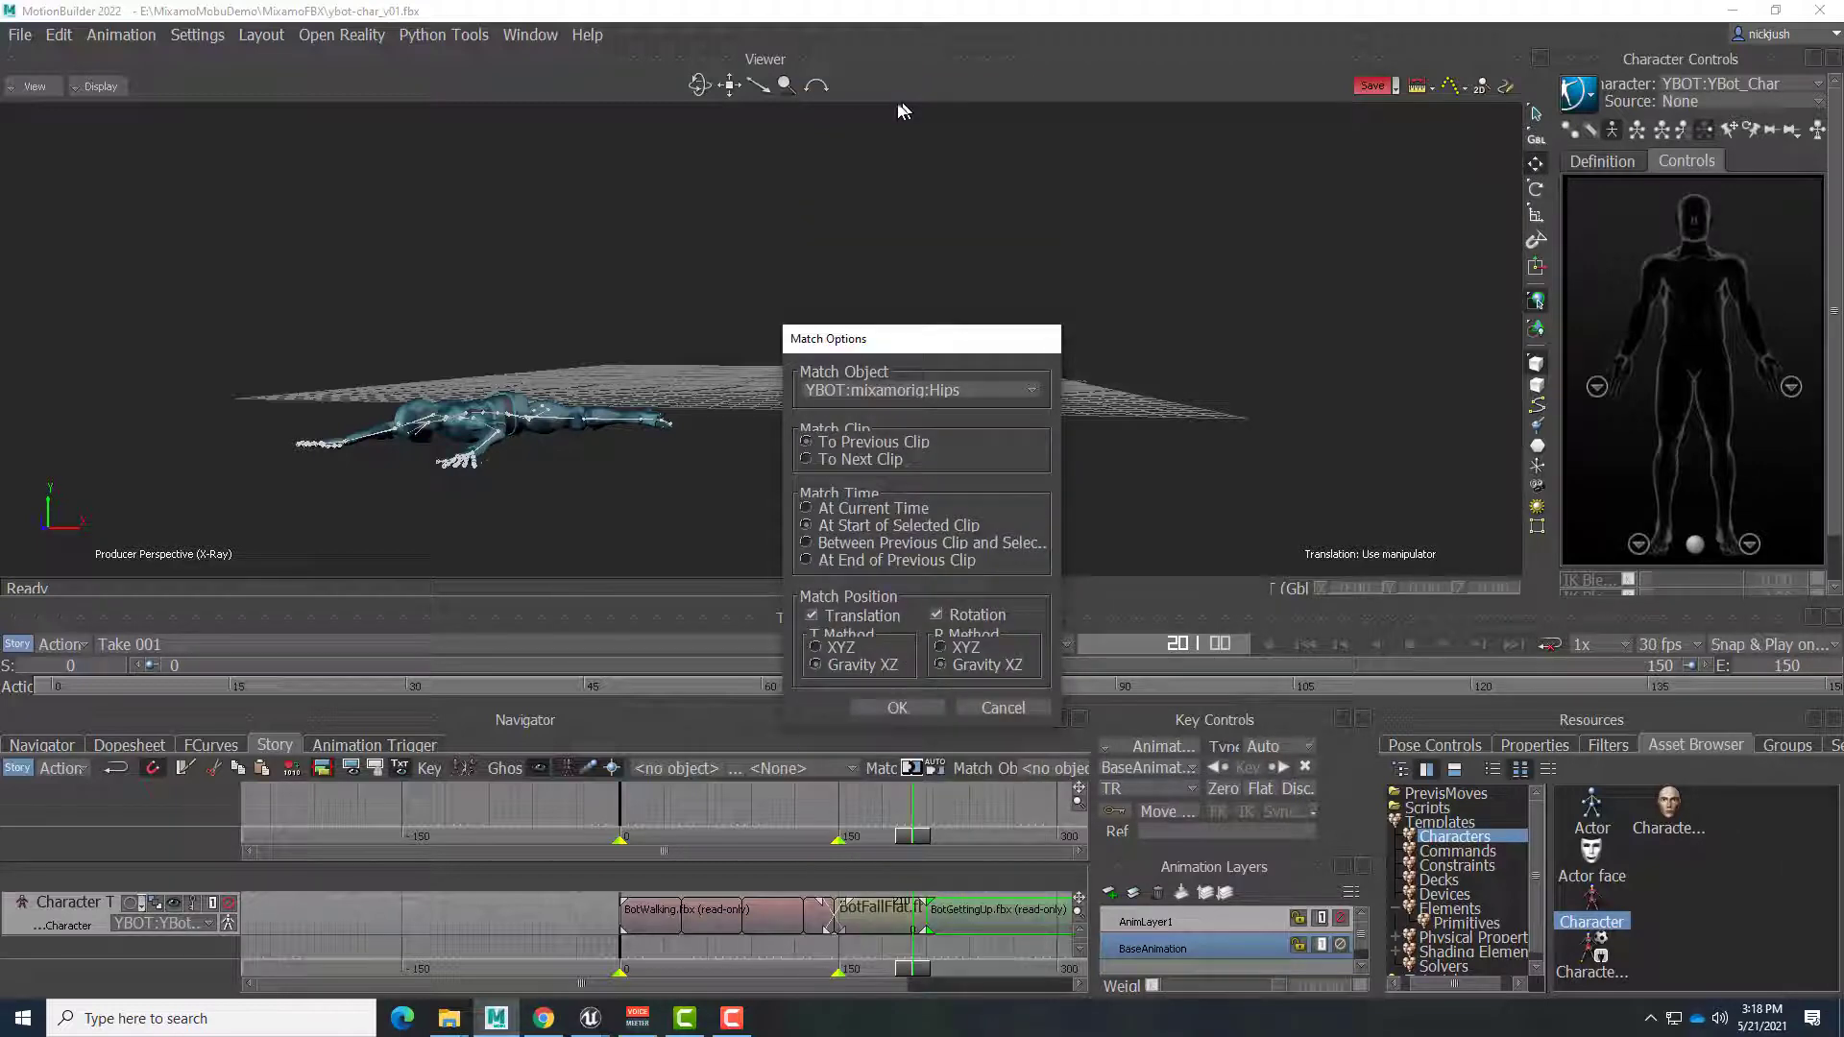
click(919, 704)
drag(911, 980, 954, 996)
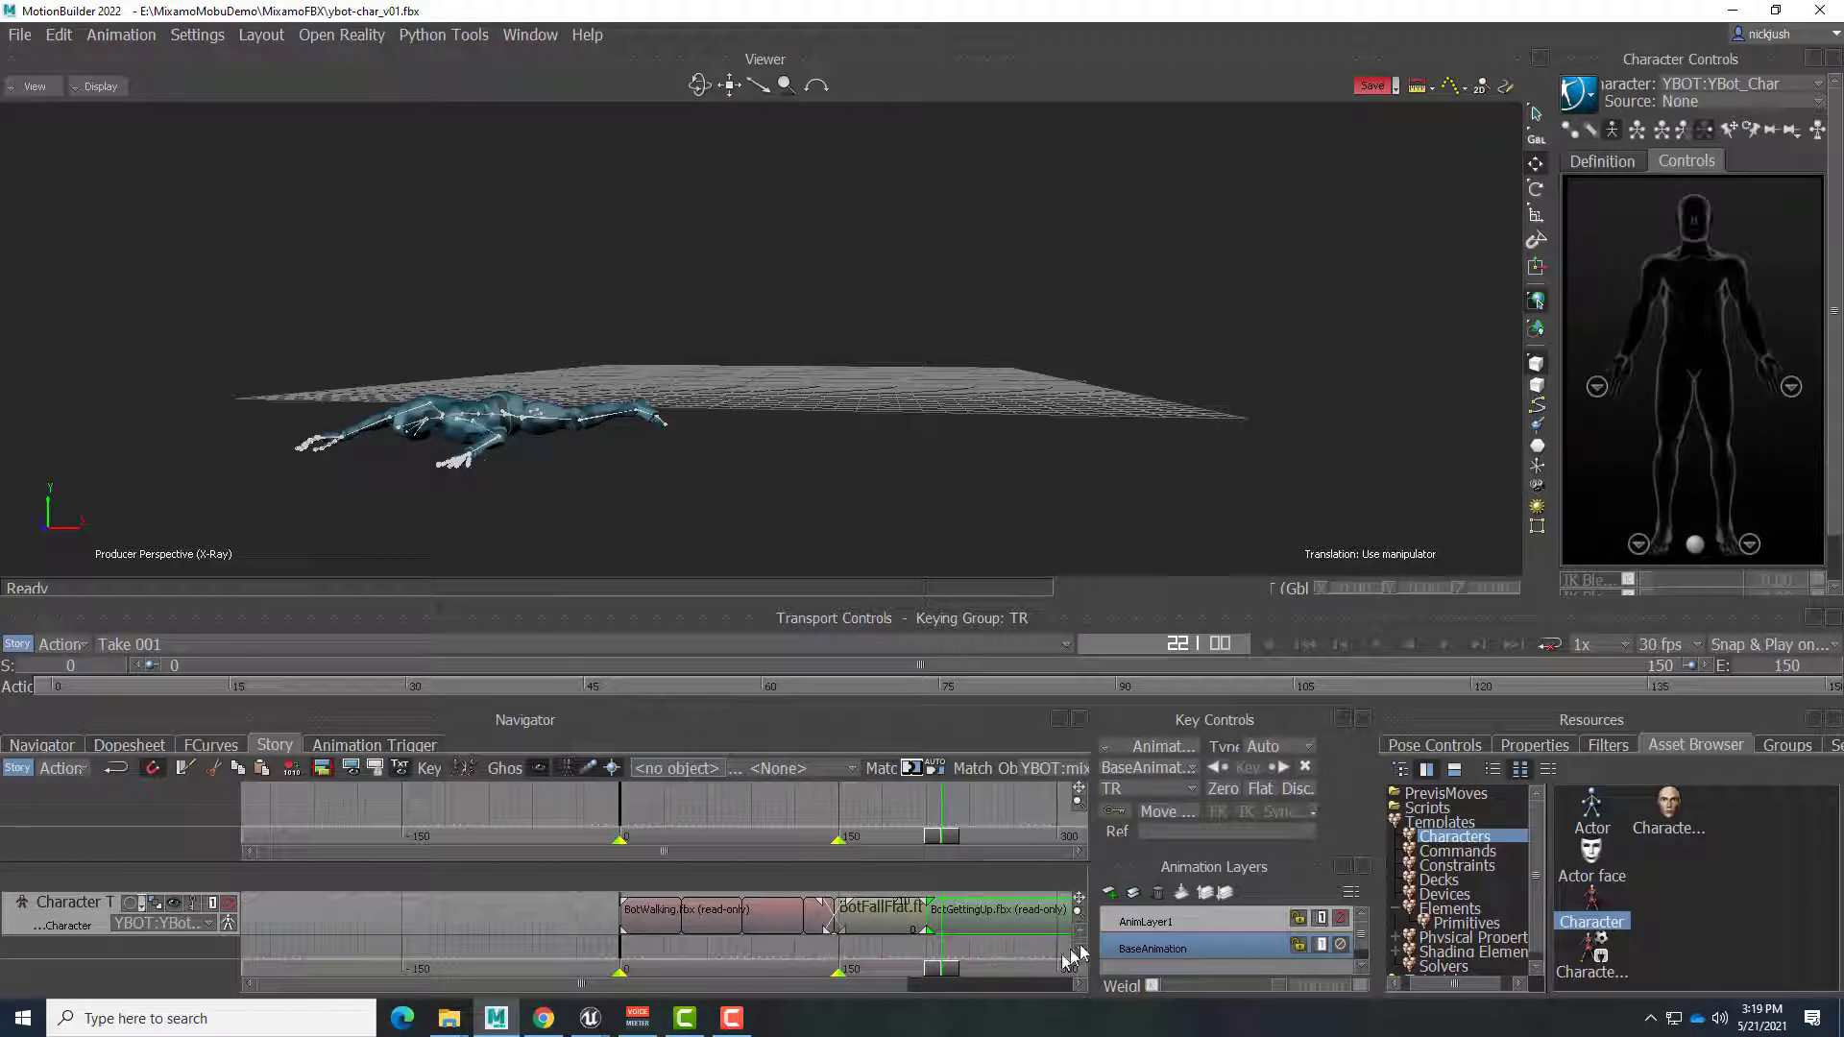
Step: Use Frame Start/End on the Story track so the timeline spans frames 0 to 438
scroll(1080, 919, down, 6)
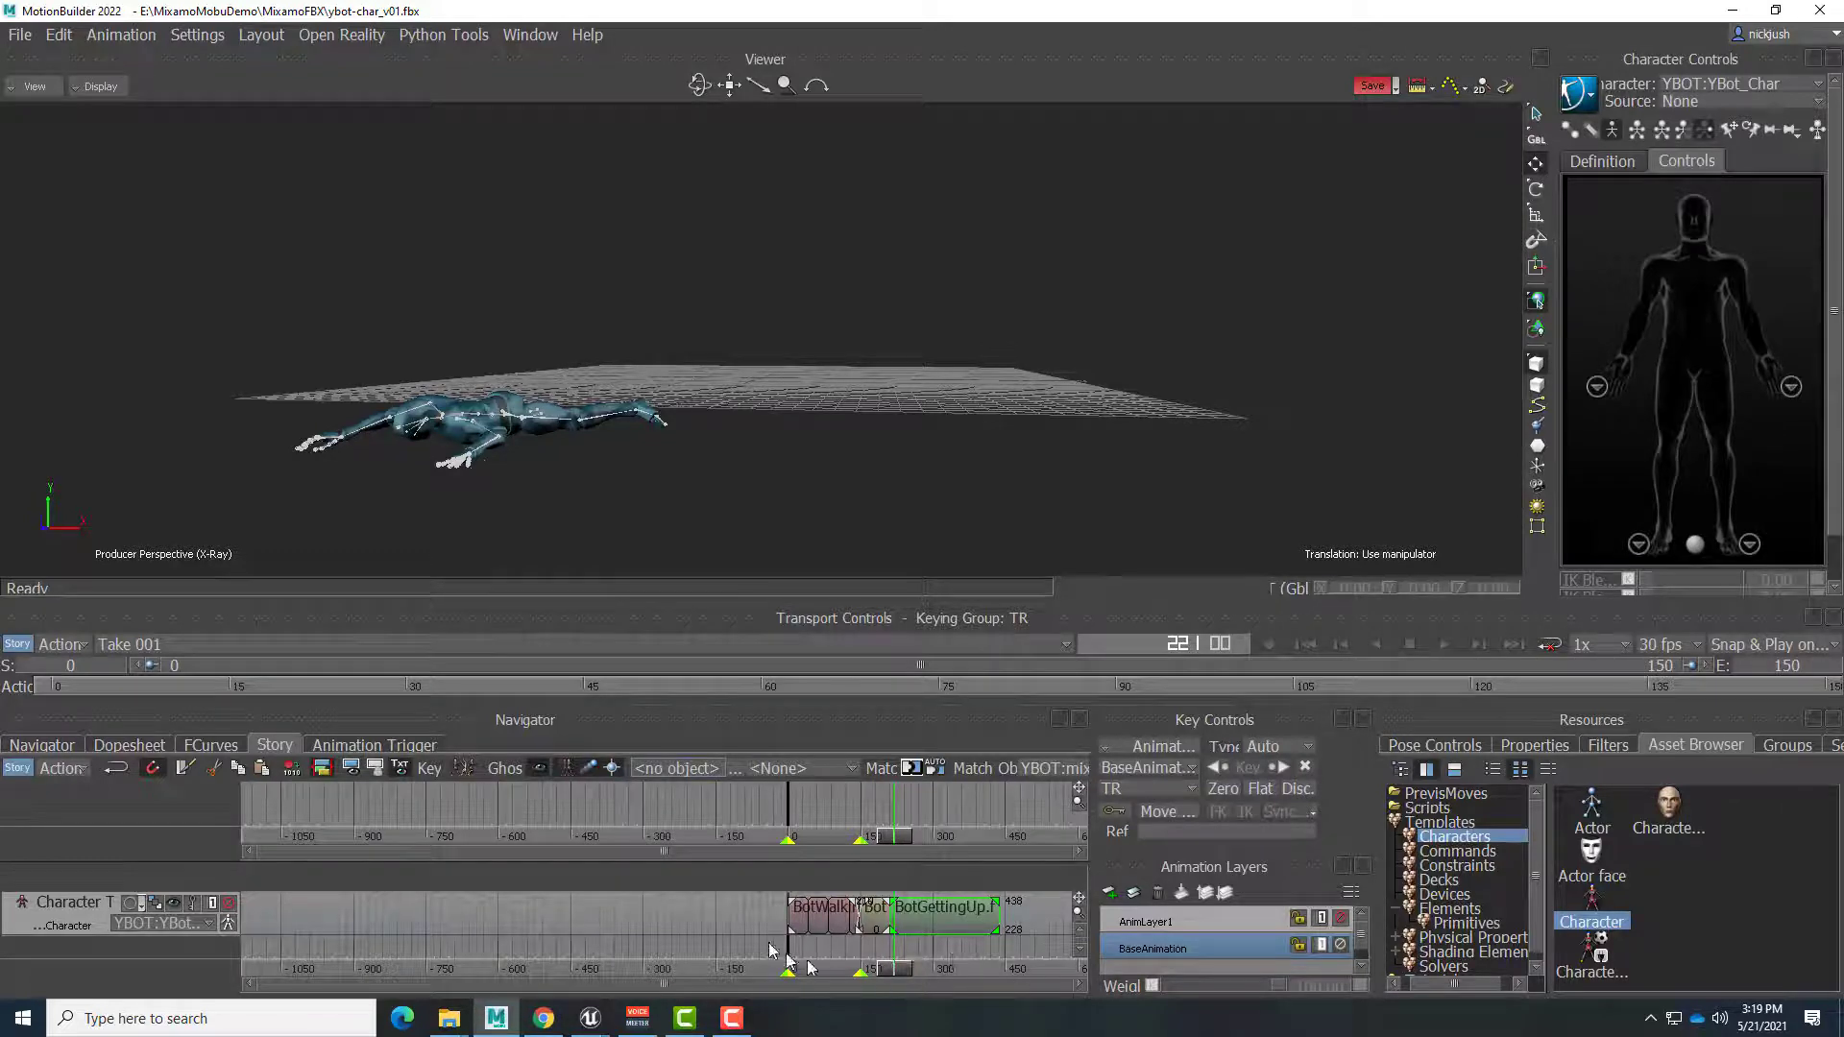
right_click(740, 914)
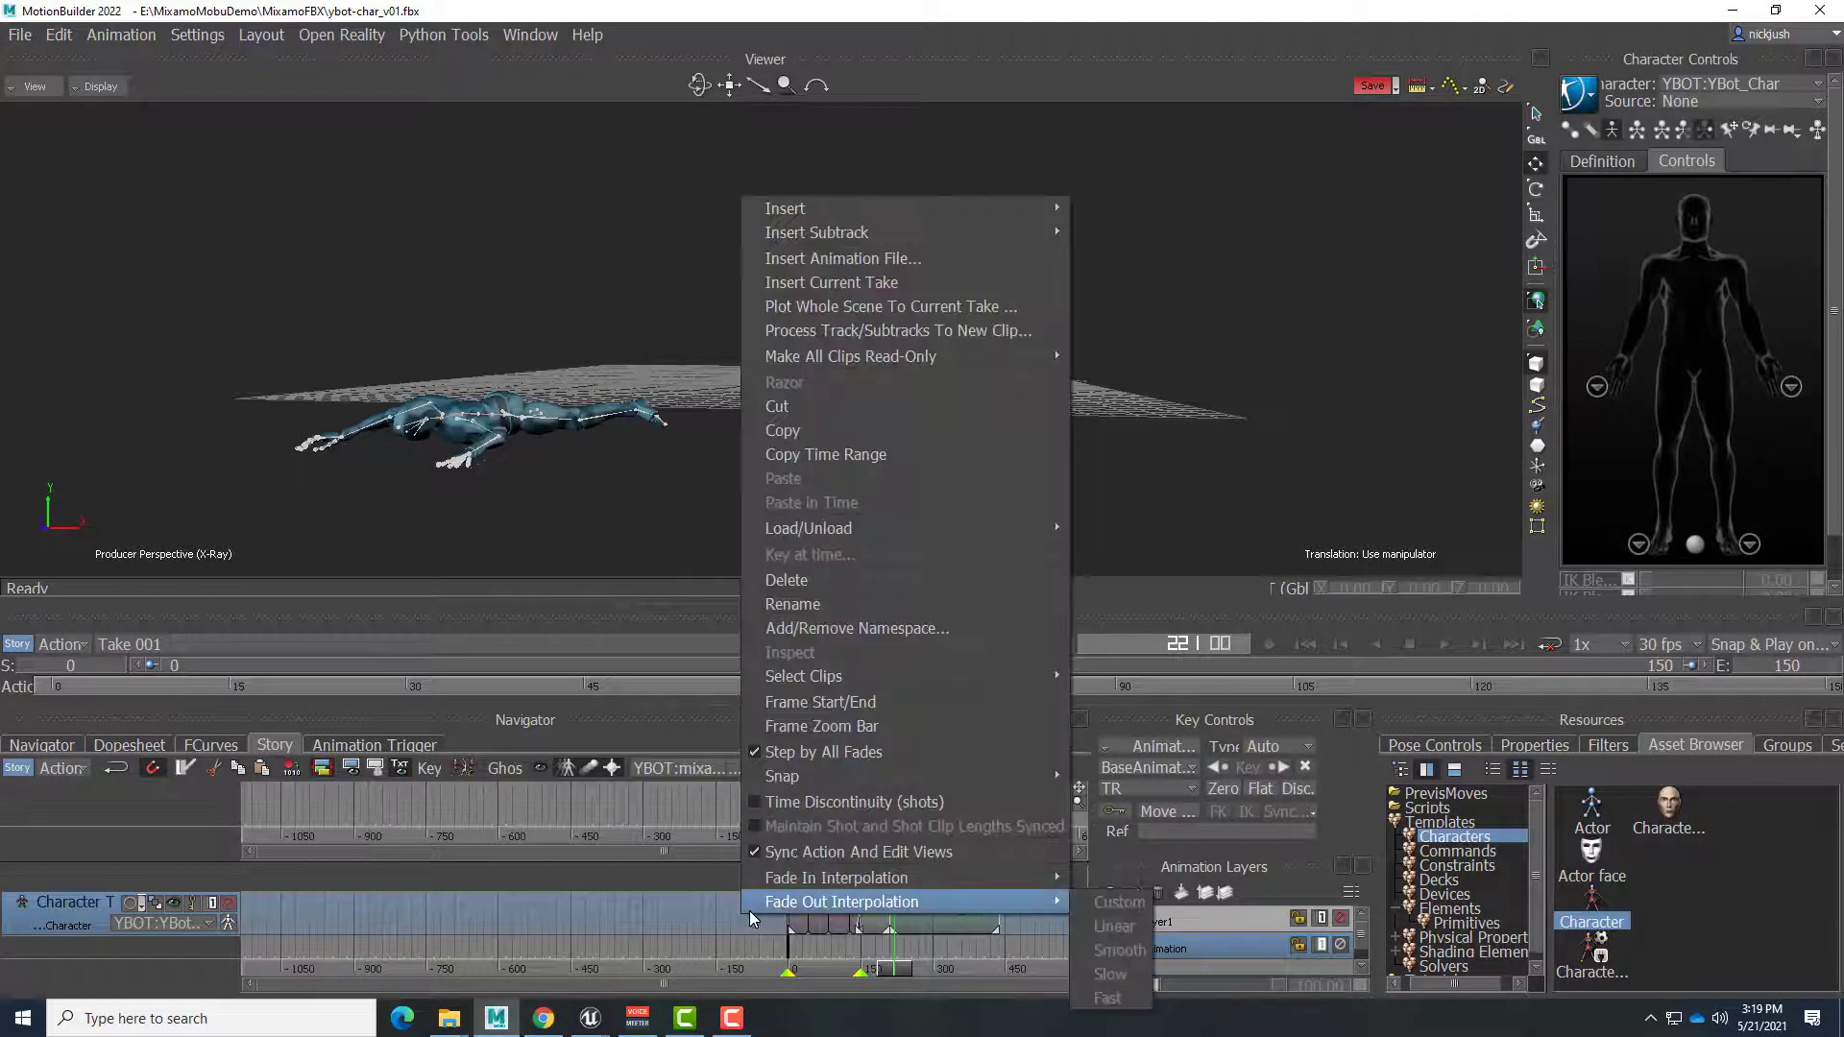
mouse_move(778, 776)
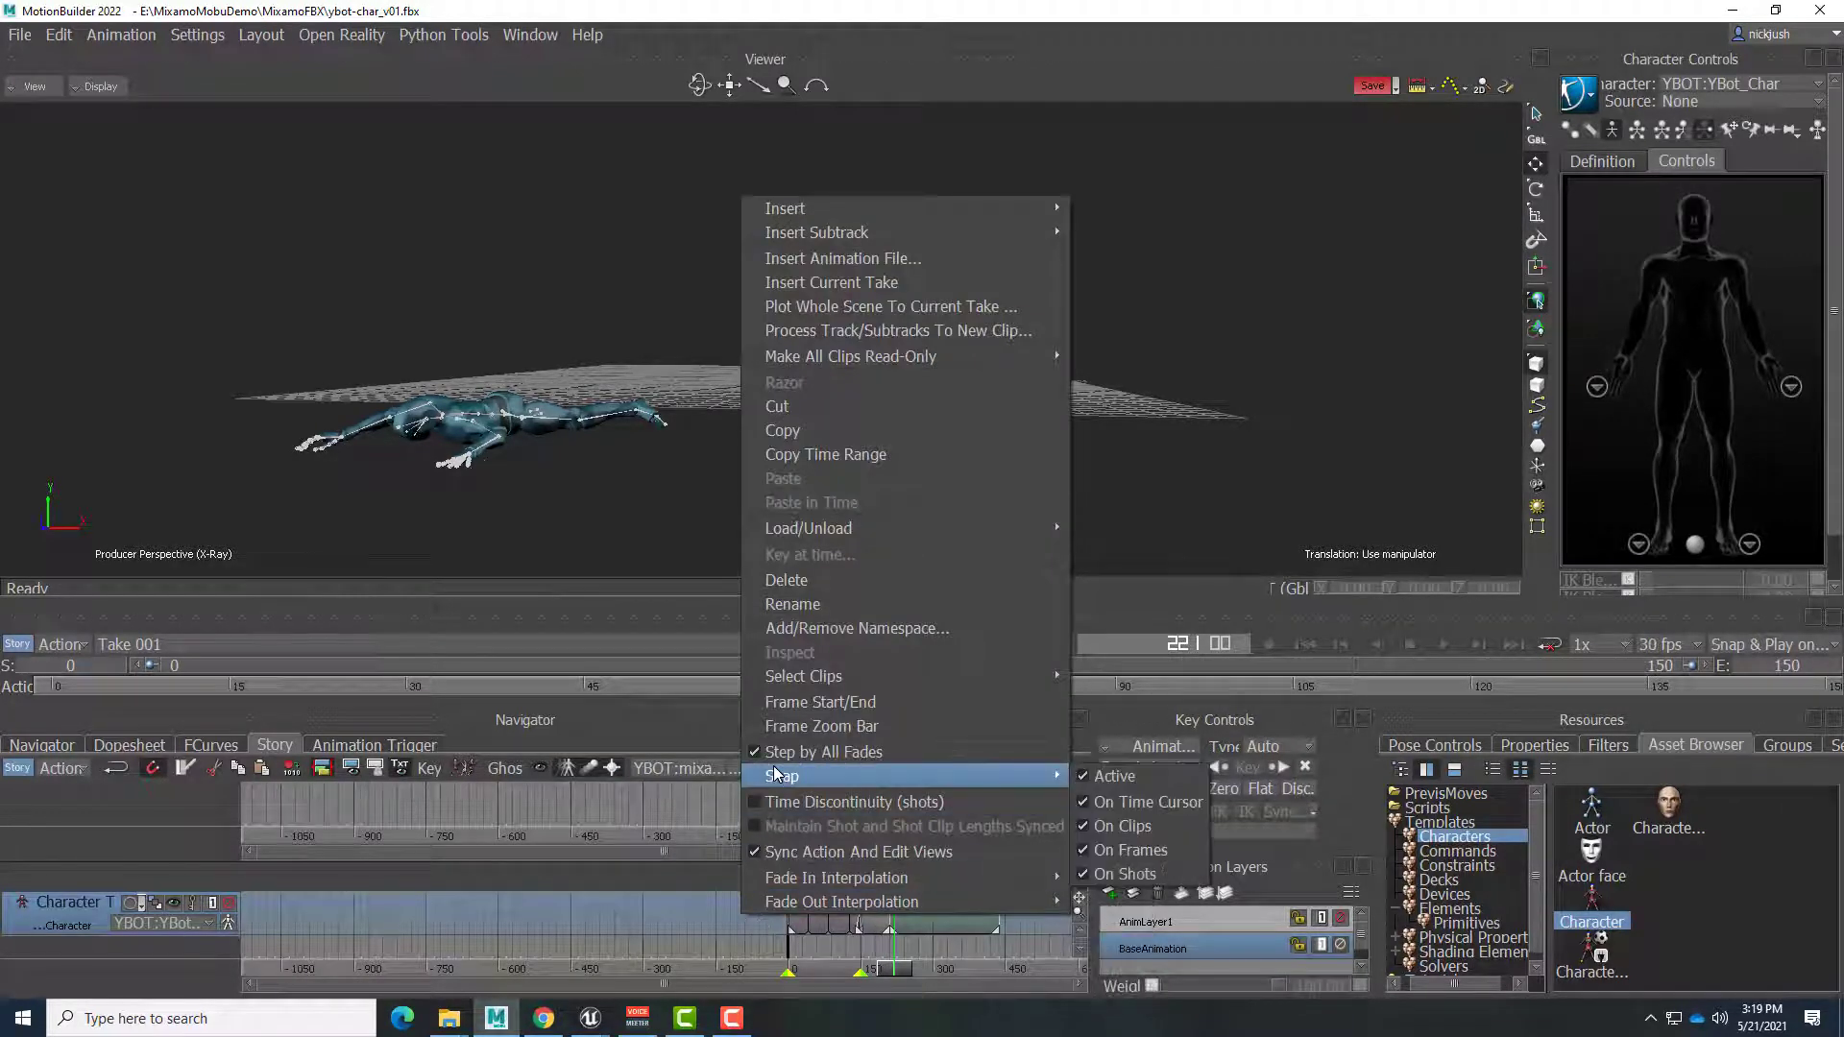
click(824, 704)
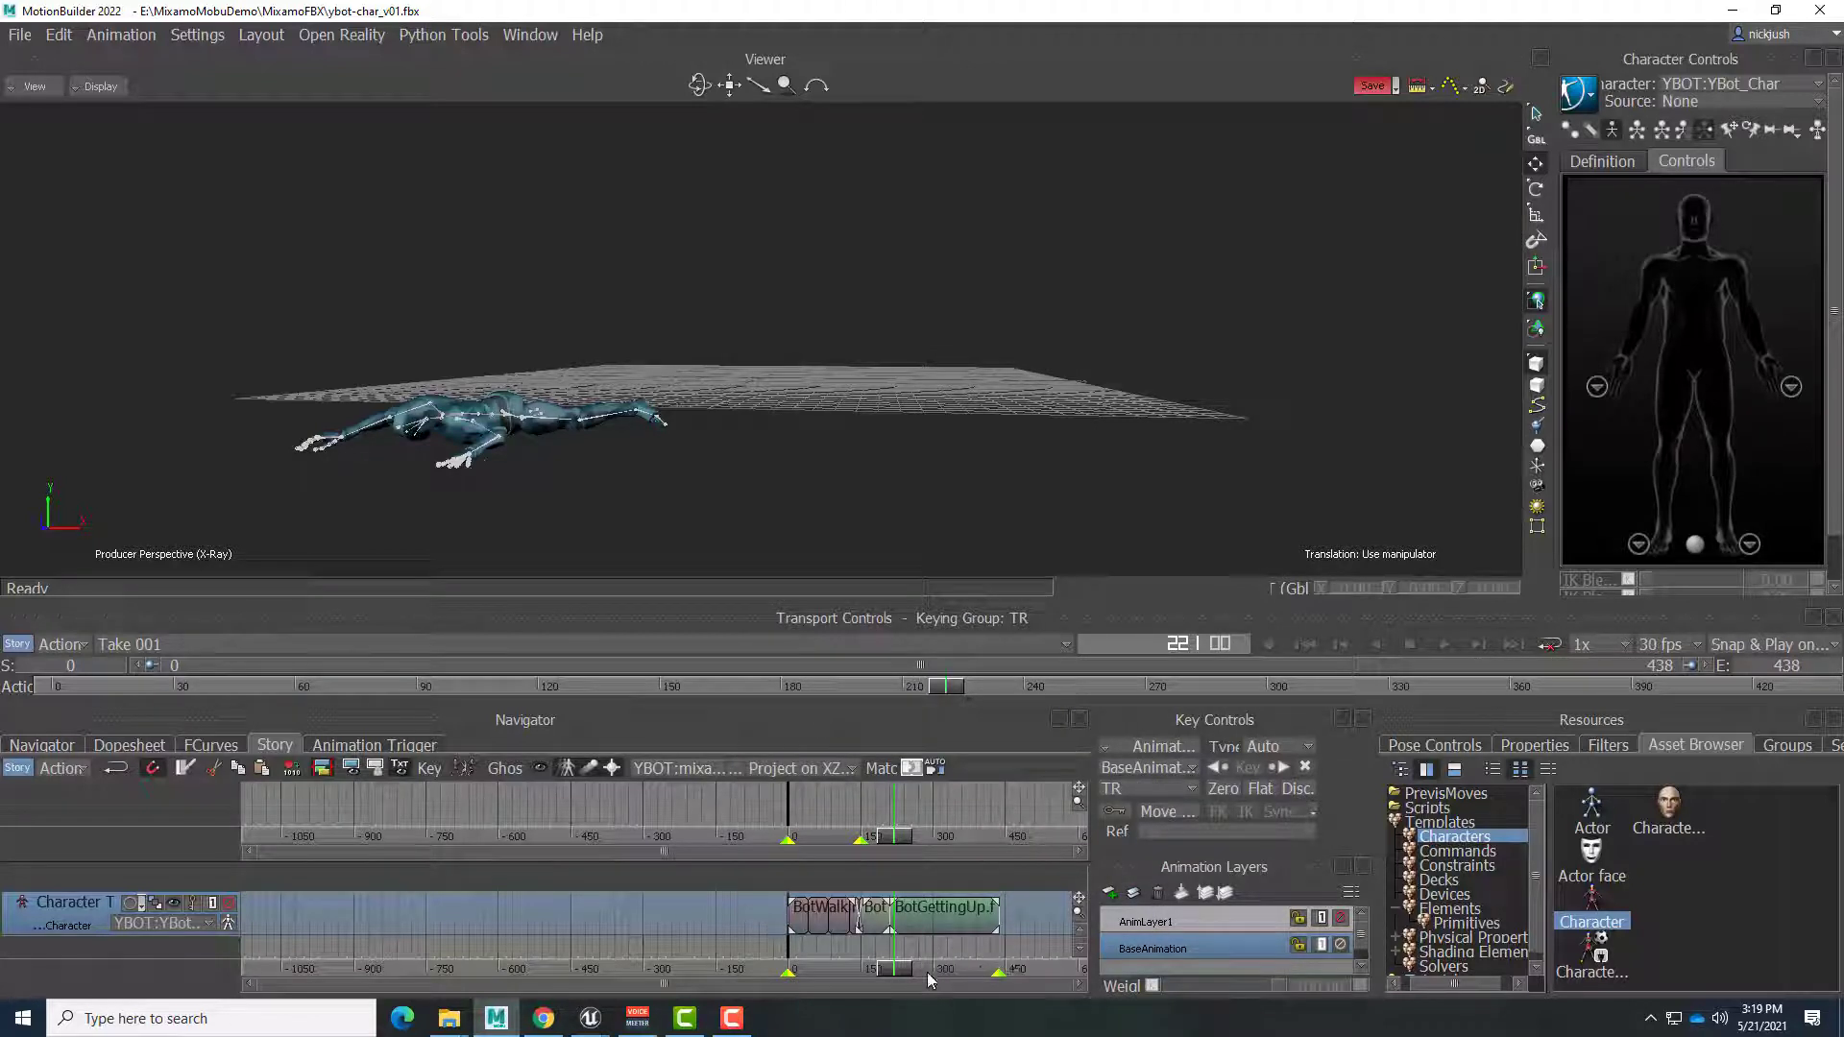
Step: Rewind to frame 0 and play the walk, fall and getting-up sequence
drag(901, 972, 824, 975)
click(1299, 644)
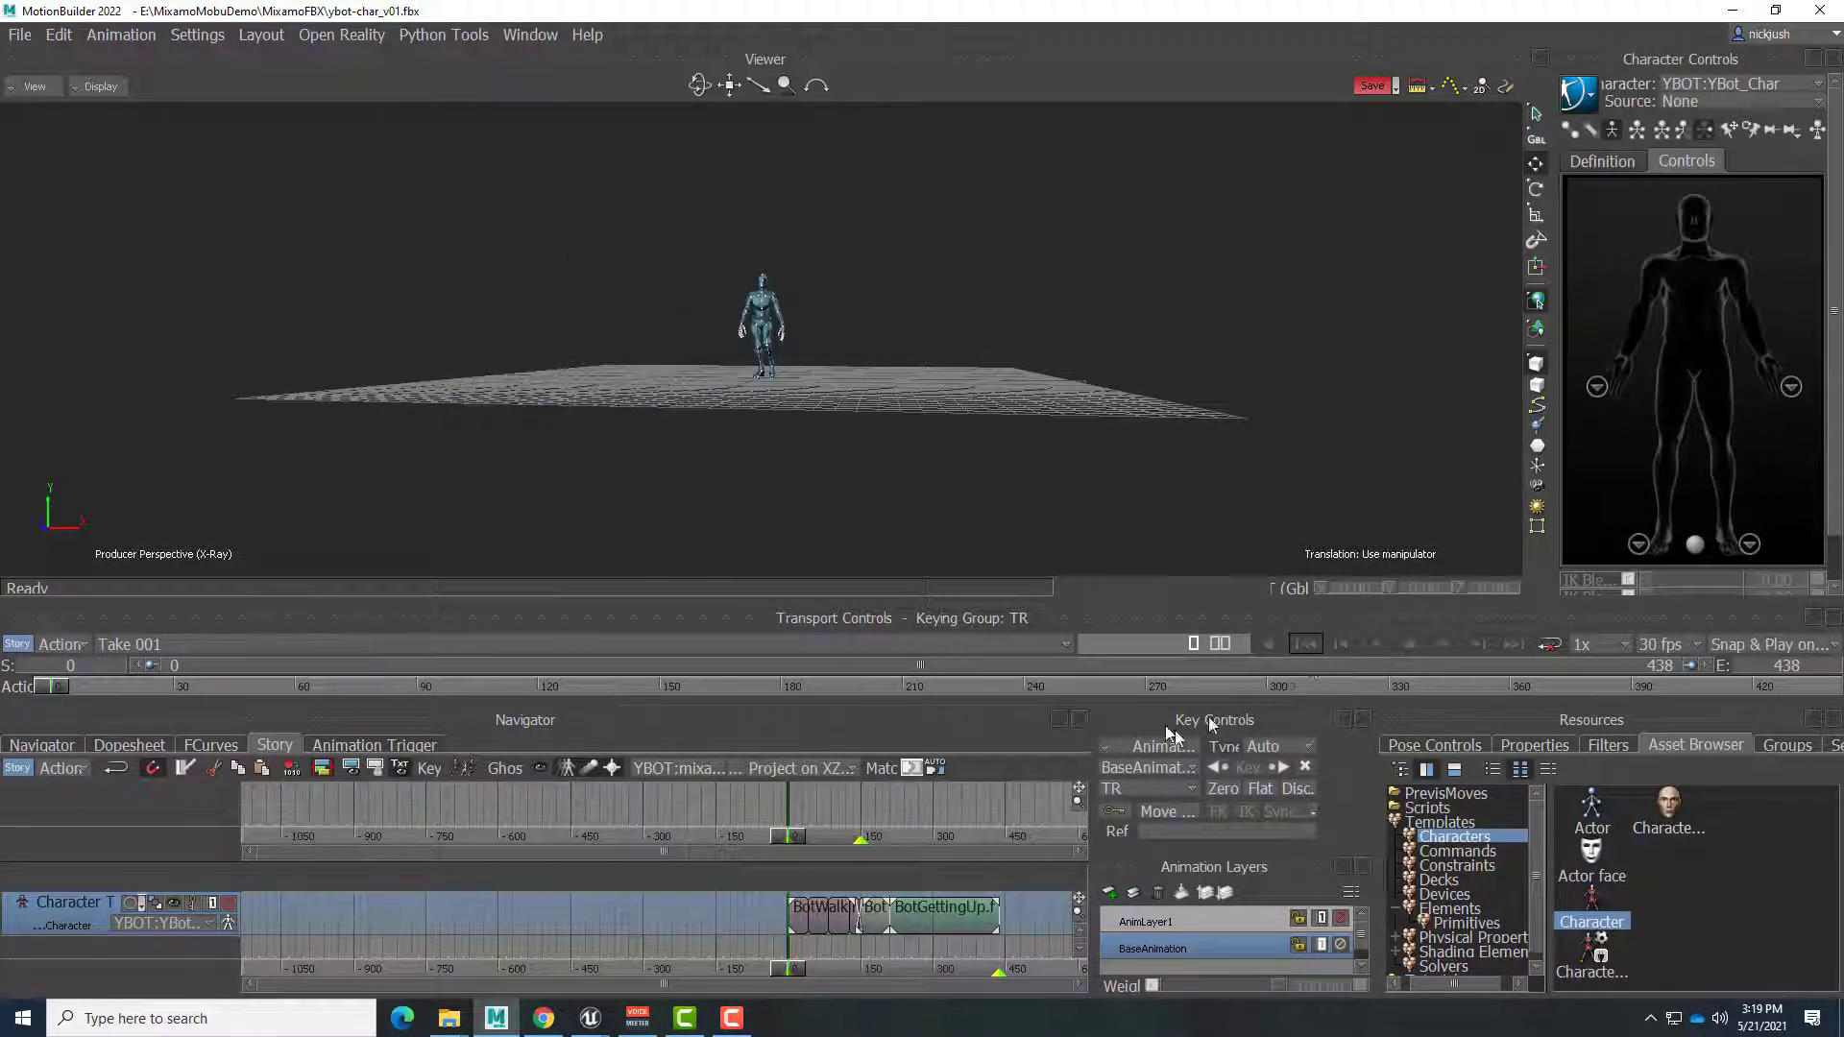
click(1445, 643)
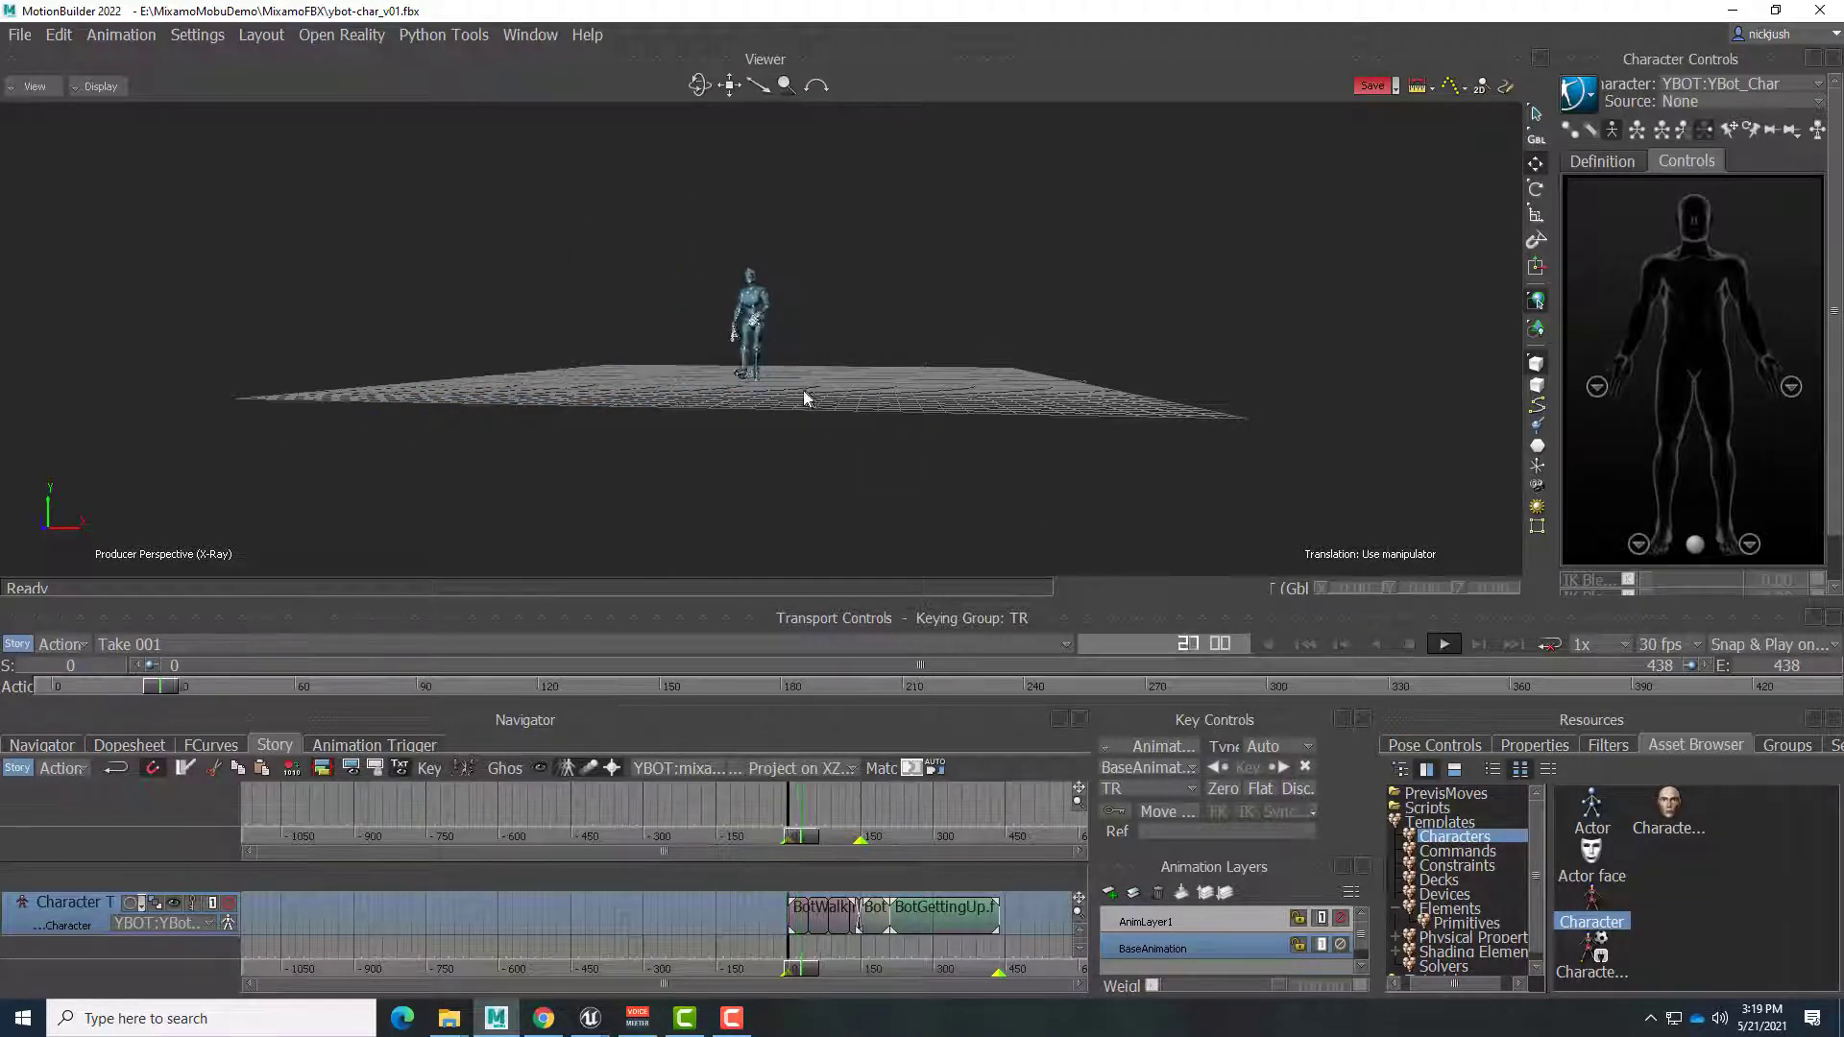